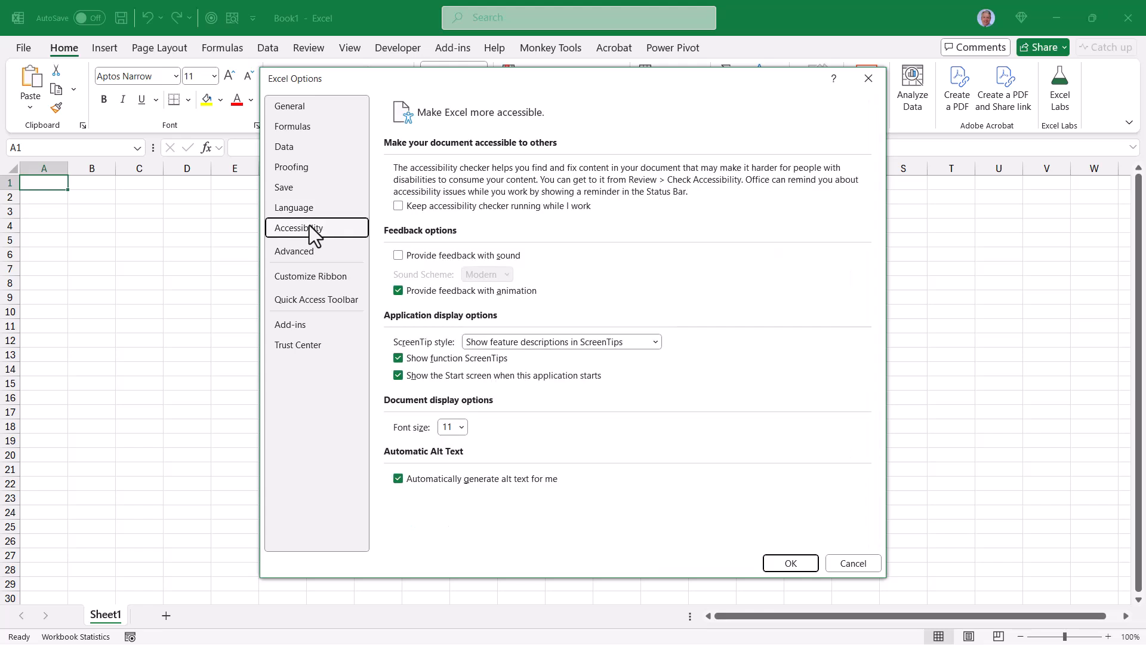
Step: Review the Excel Options categories, including Formulas, Data, Proofing, Save, Accessibility and Advanced, and close the dialog without changes
click(309, 252)
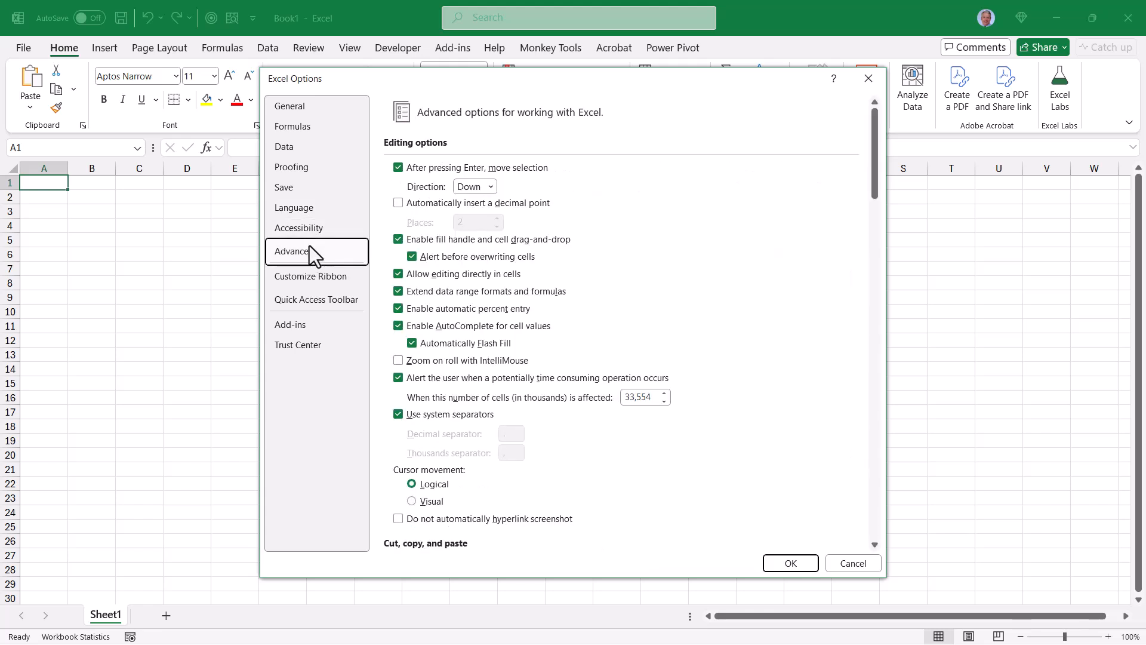
click(306, 181)
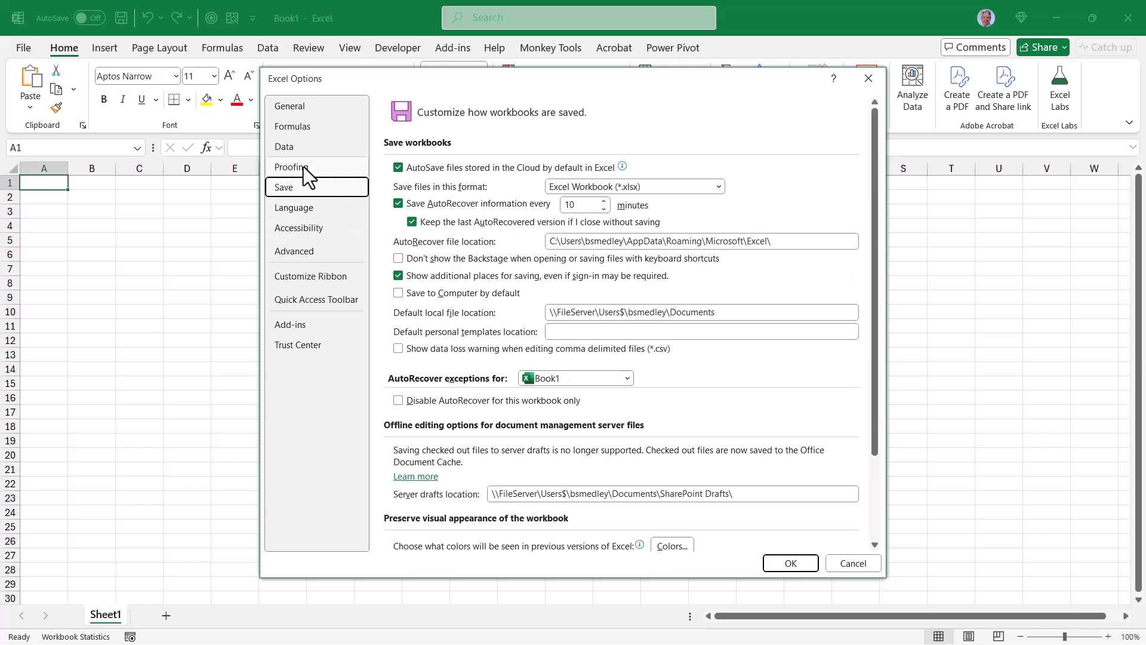
click(303, 167)
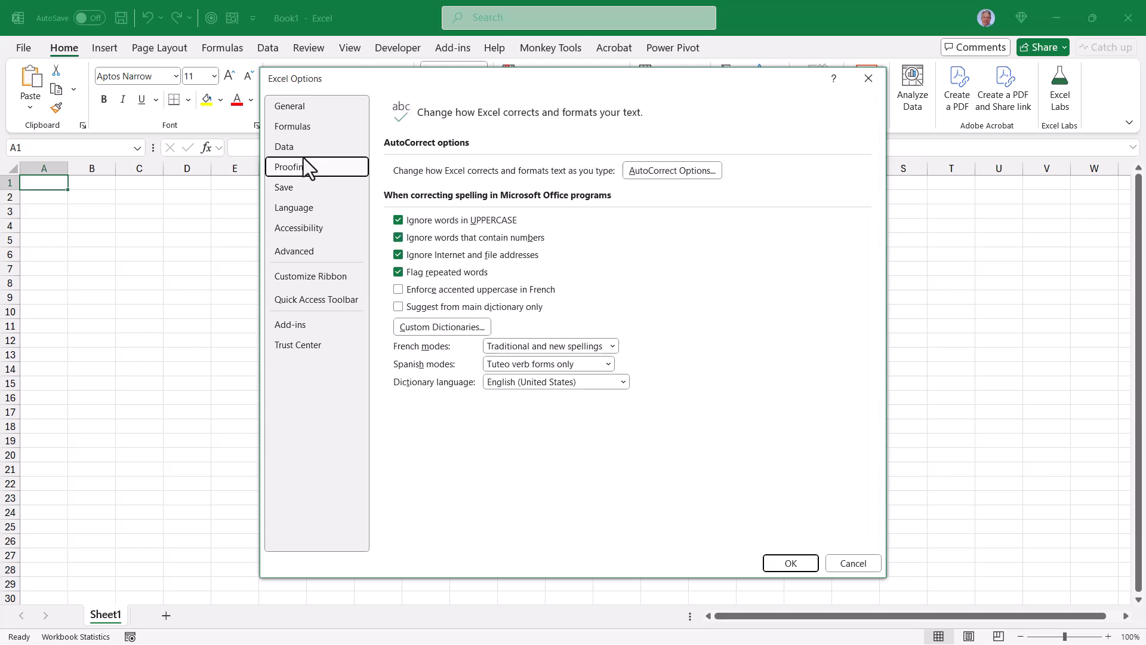
click(304, 148)
click(306, 126)
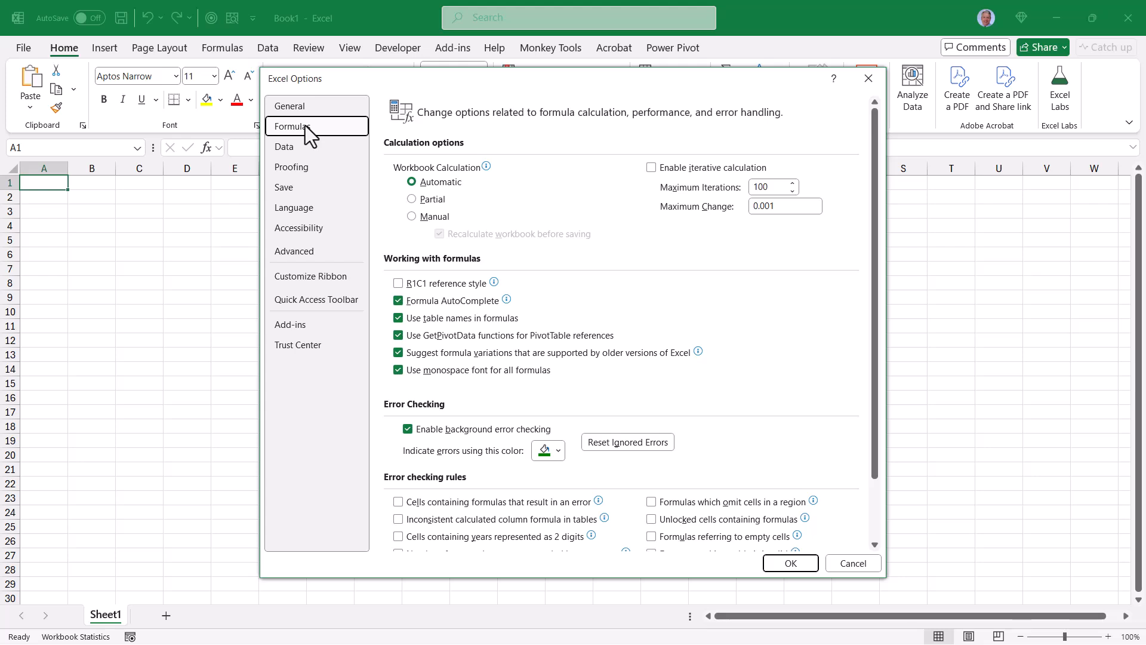
click(307, 166)
click(306, 185)
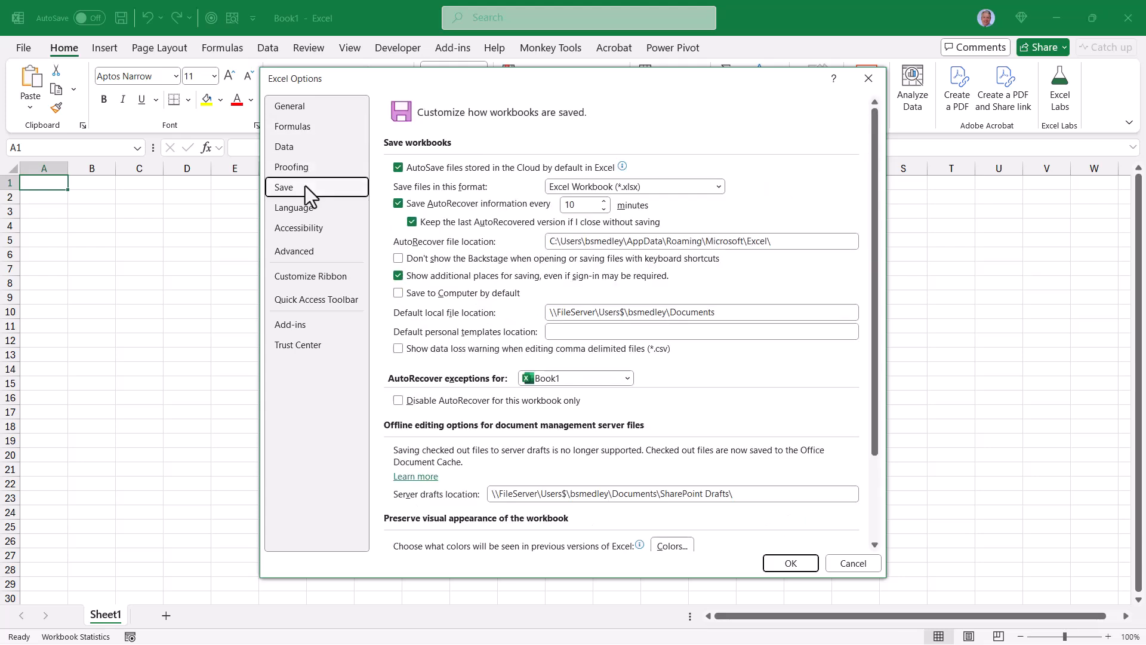
click(323, 230)
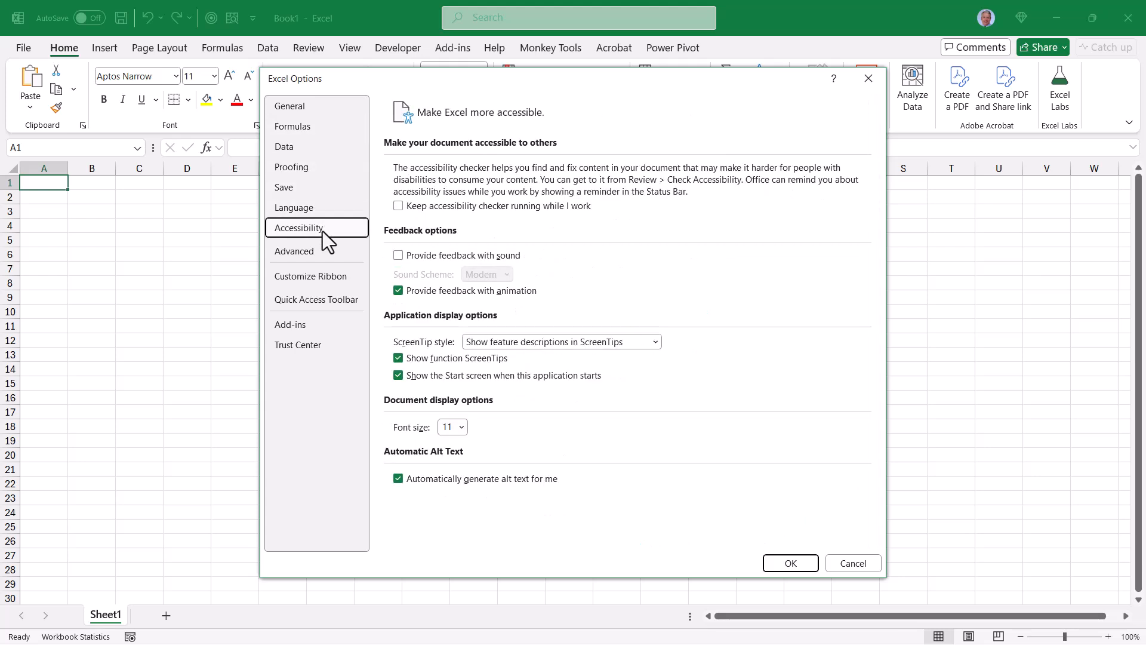
click(320, 251)
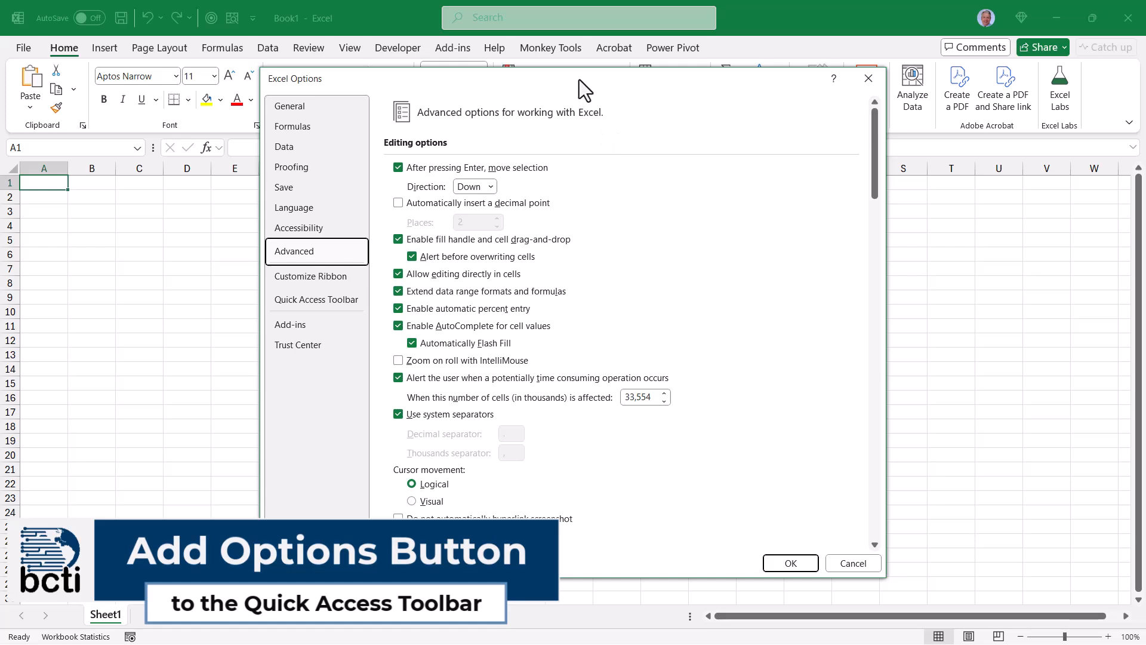
mouse_move(579, 79)
mouse_down()
mouse_move(595, 88)
mouse_move(615, 57)
mouse_move(525, 68)
mouse_move(584, 83)
mouse_move(575, 87)
mouse_up()
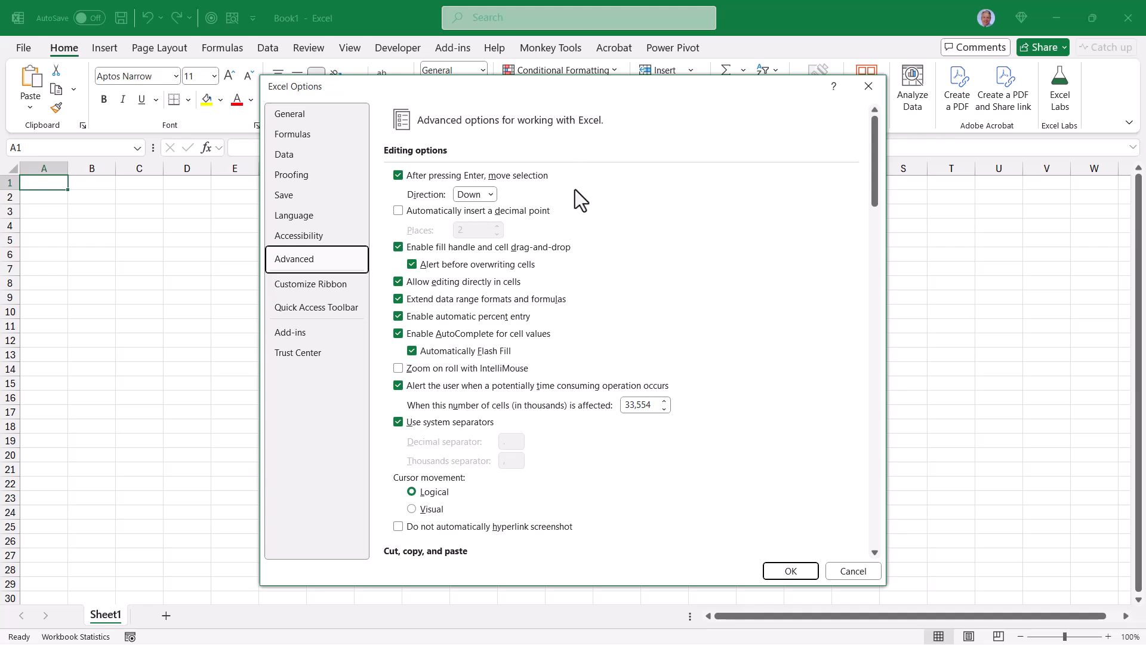
click(875, 567)
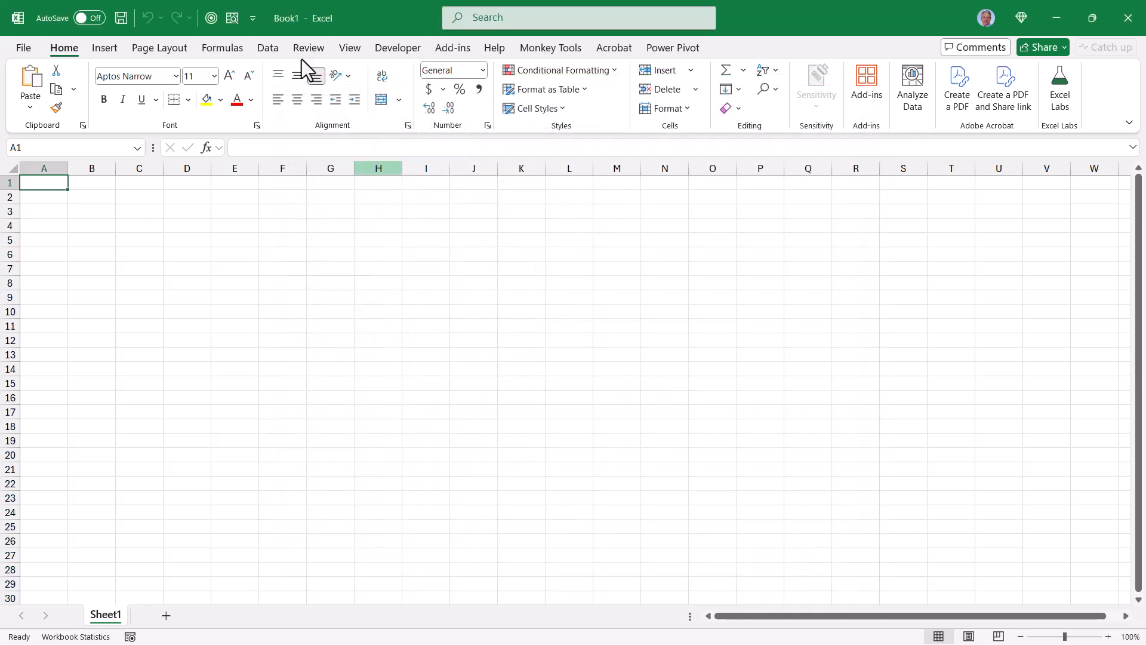
Step: Open the Excel Options dialog to view the General settings and dismiss it without changes
click(24, 49)
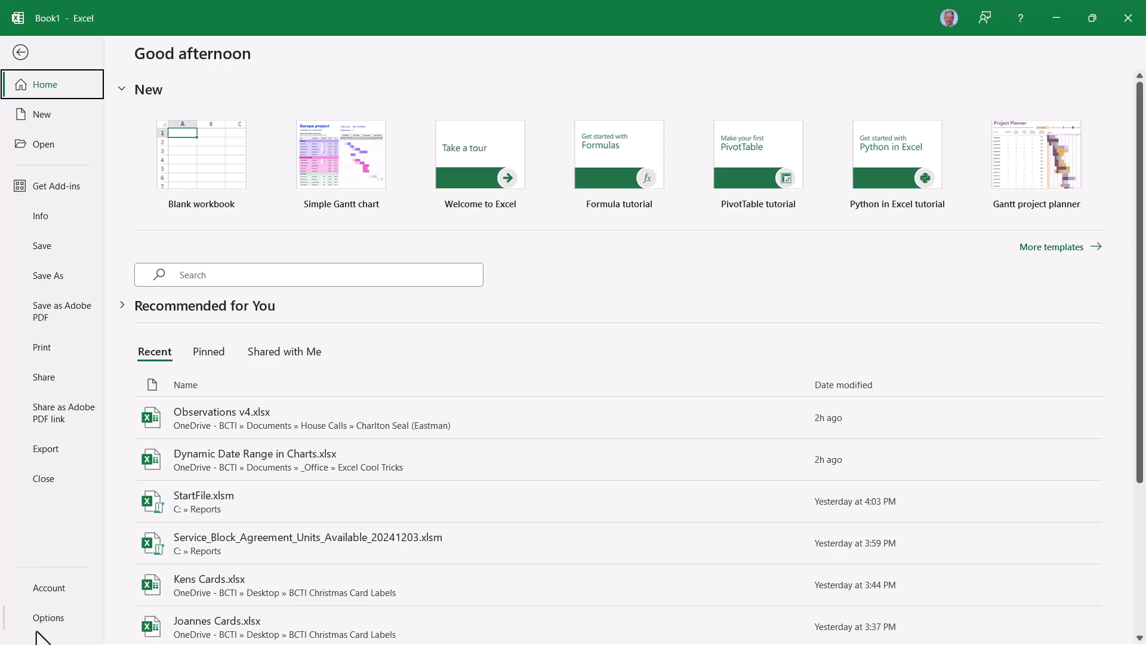
click(17, 618)
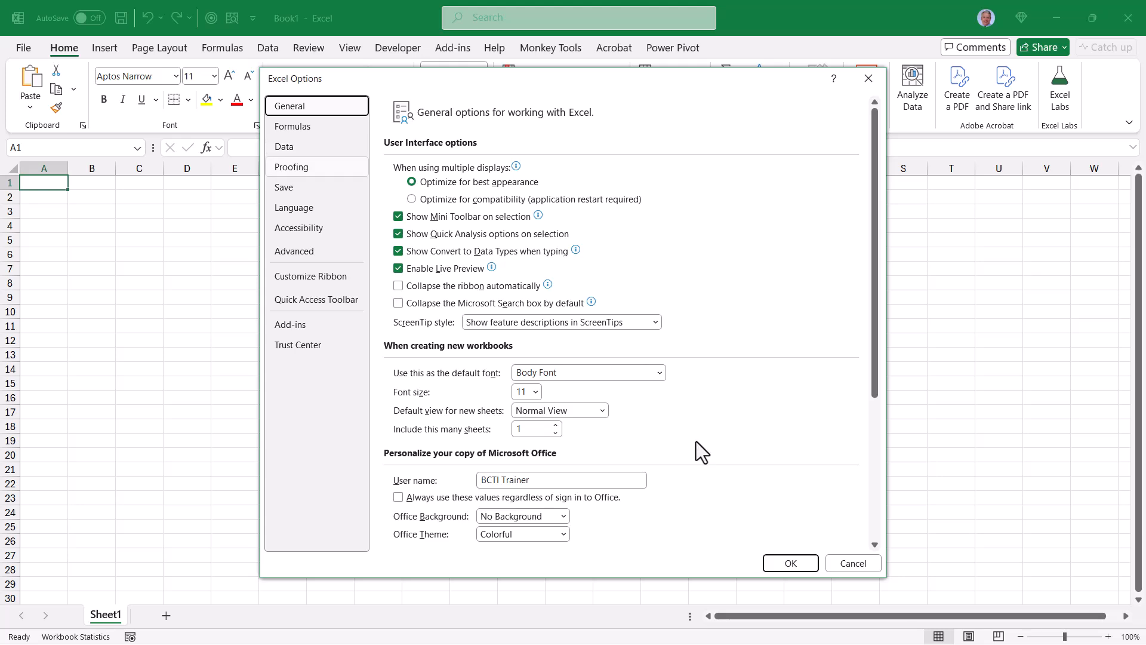
click(844, 562)
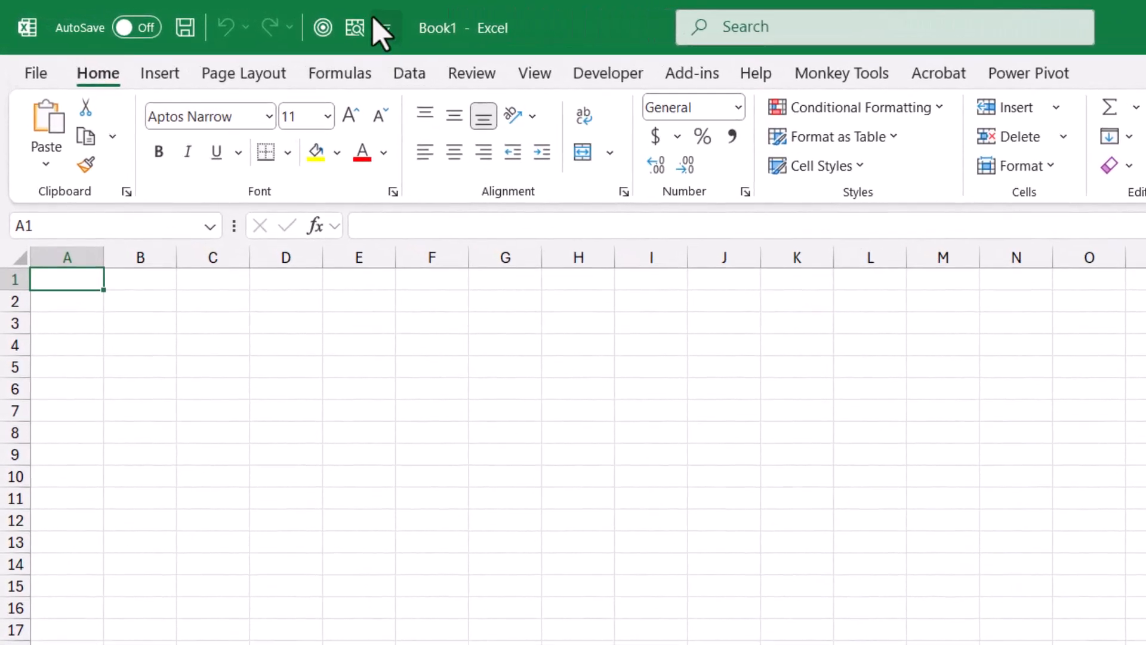
Step: Add the Options command from the File Tab command set to the Quick Access Toolbar for all documents
click(392, 31)
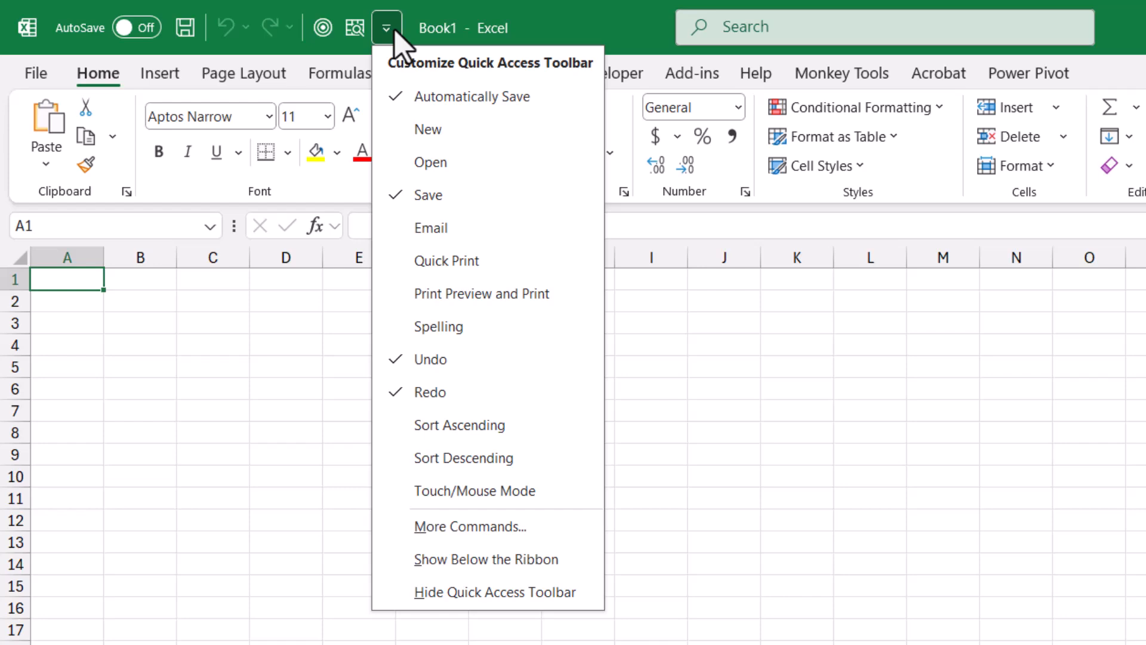
click(454, 528)
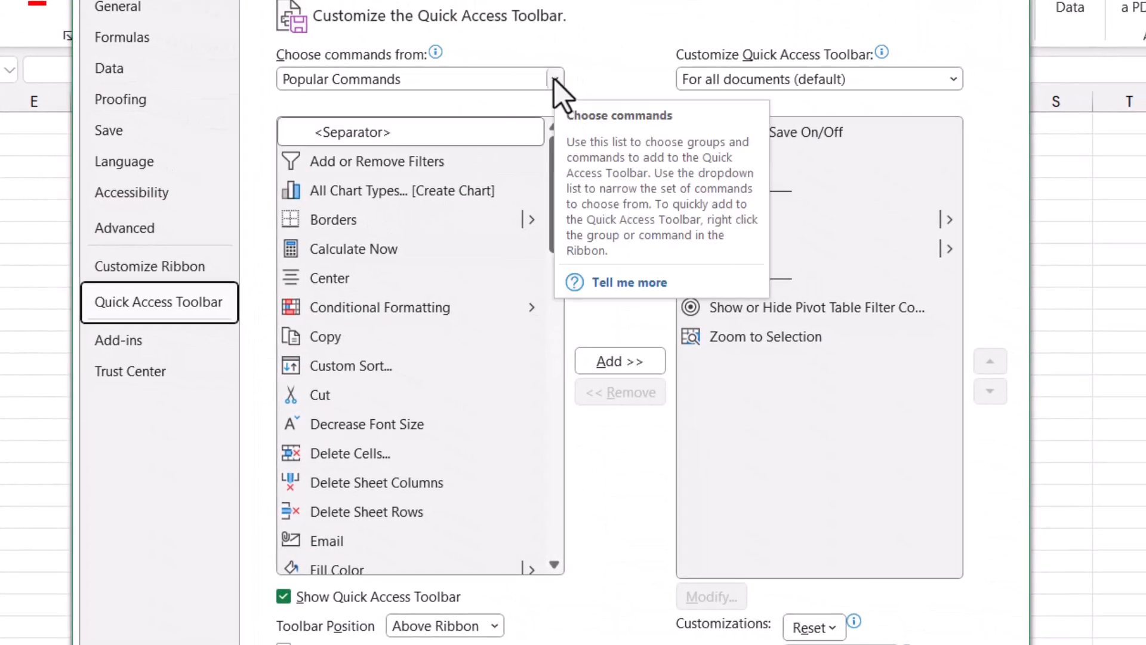
click(554, 79)
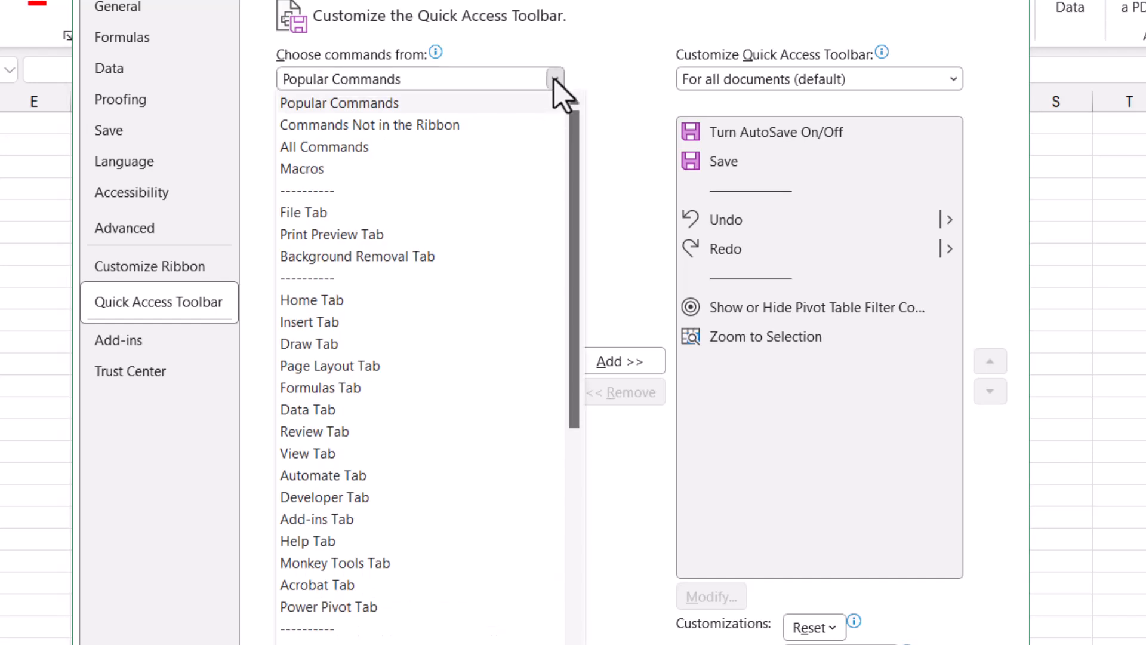
click(345, 214)
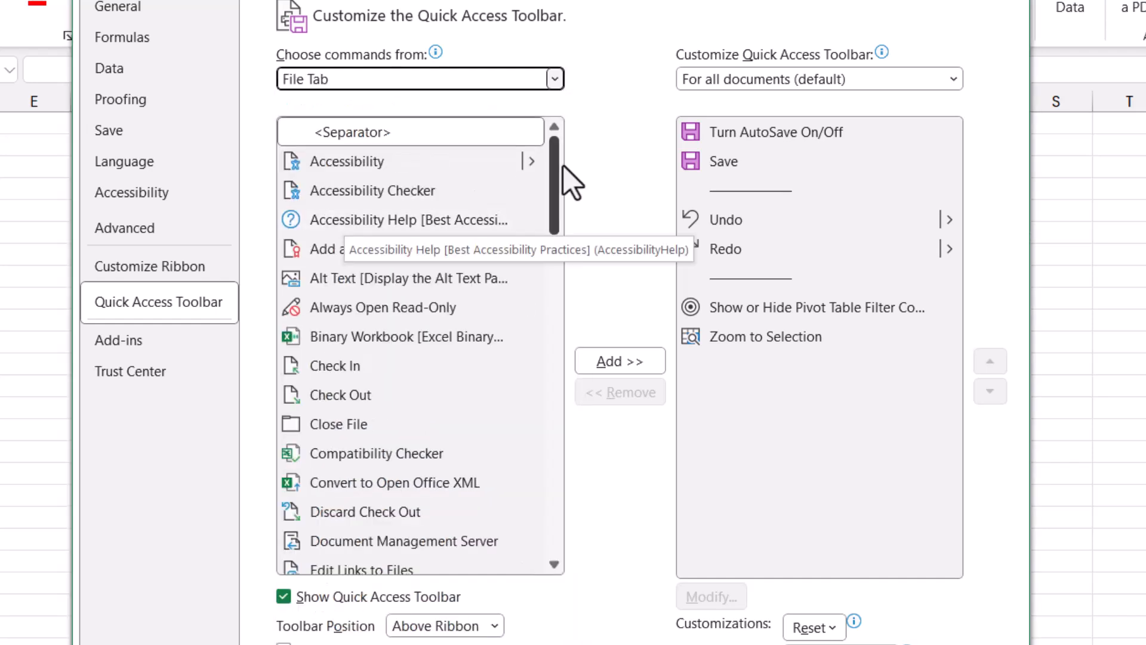
drag(551, 168, 544, 374)
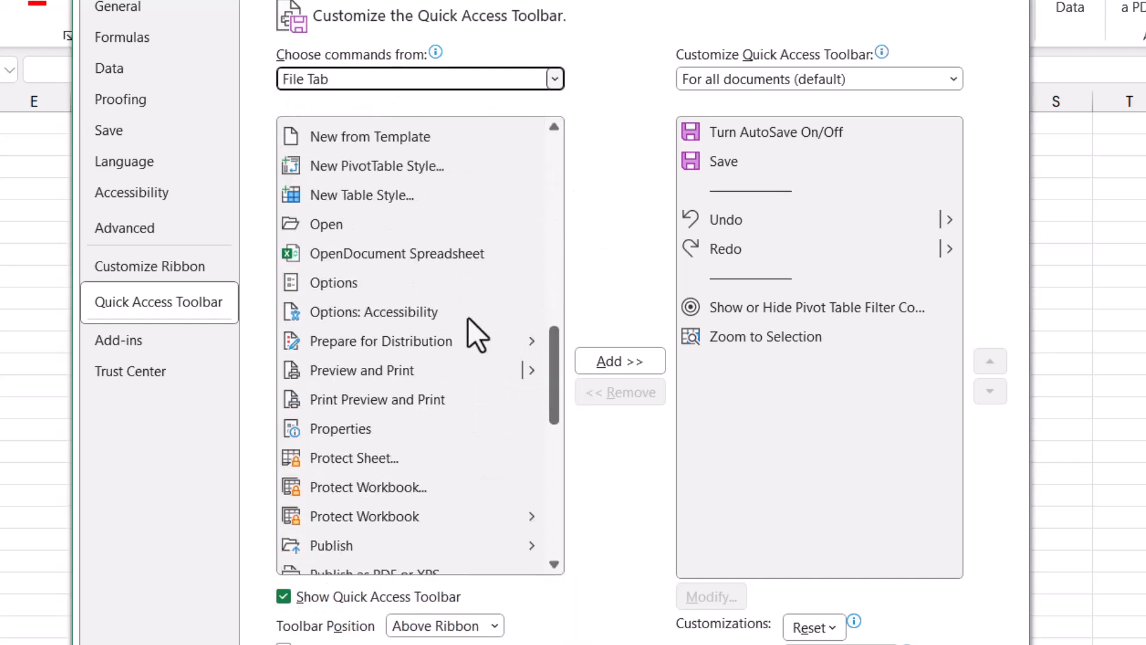
click(341, 276)
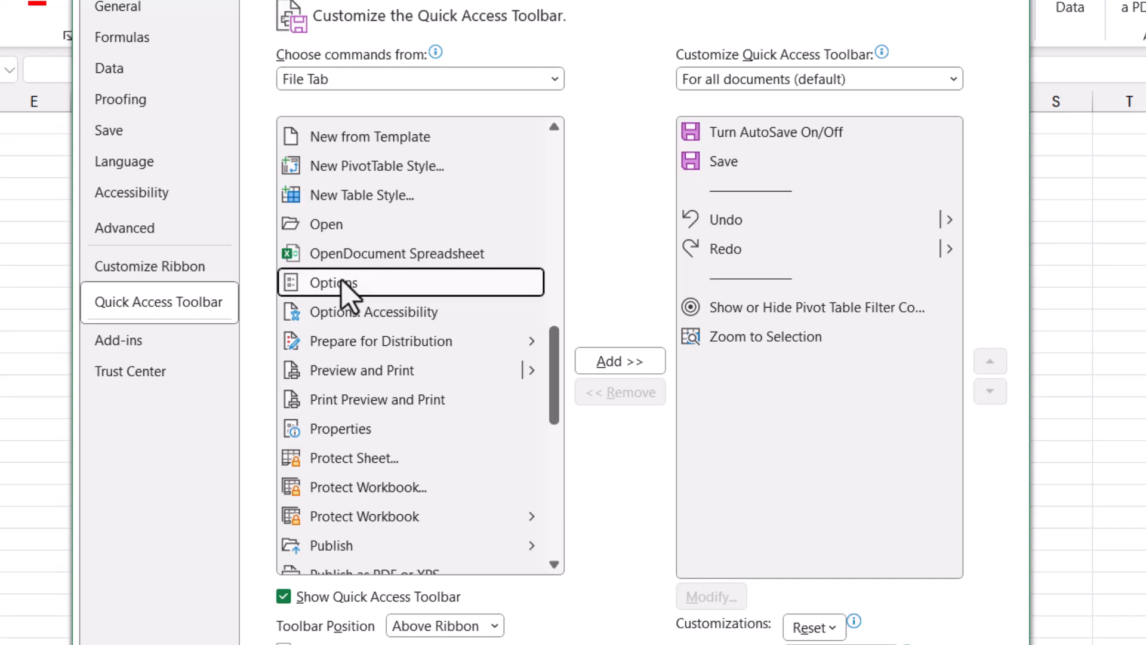
double_click(342, 281)
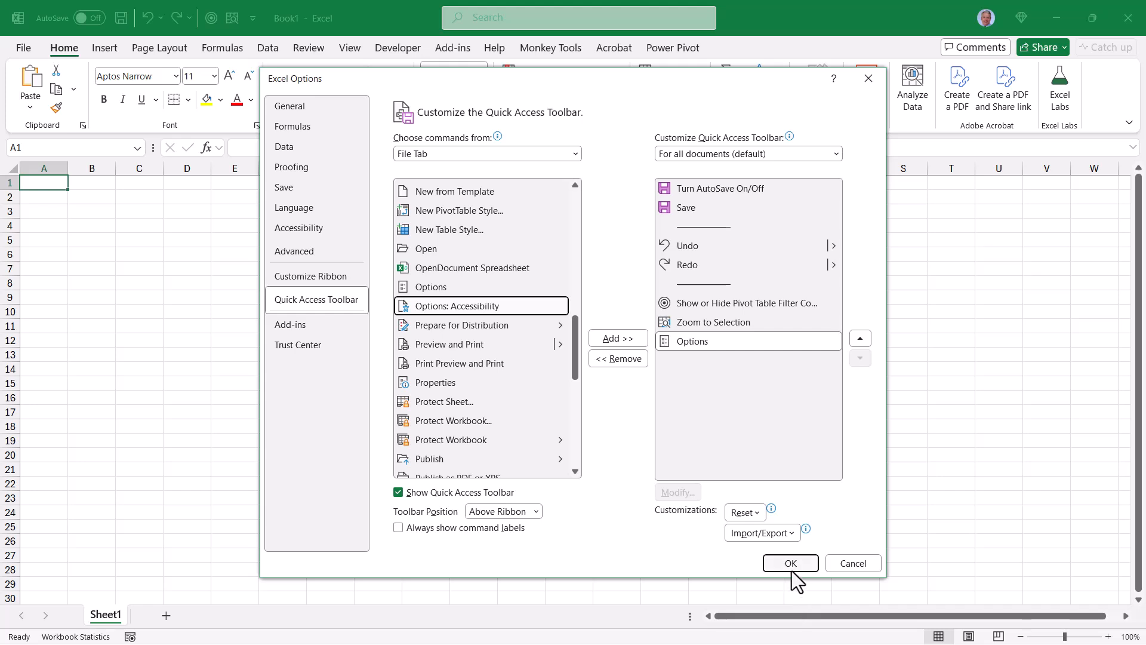
click(791, 567)
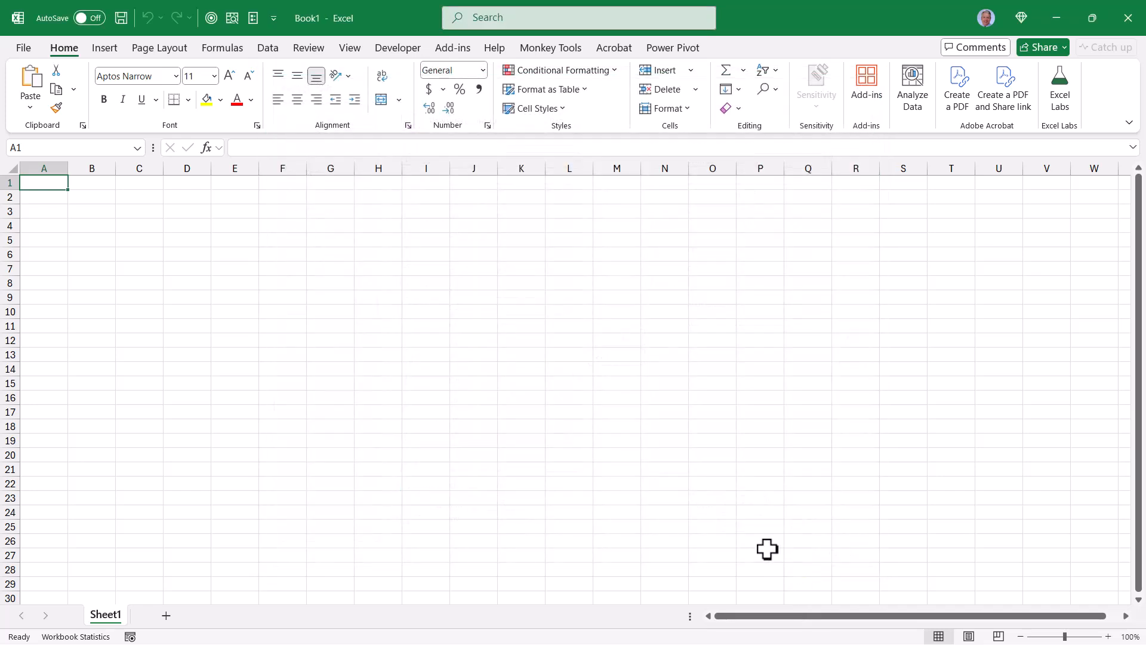
Step: Open Excel Options from the Quick Access Toolbar and examine the categories from Formulas through Advanced
click(253, 18)
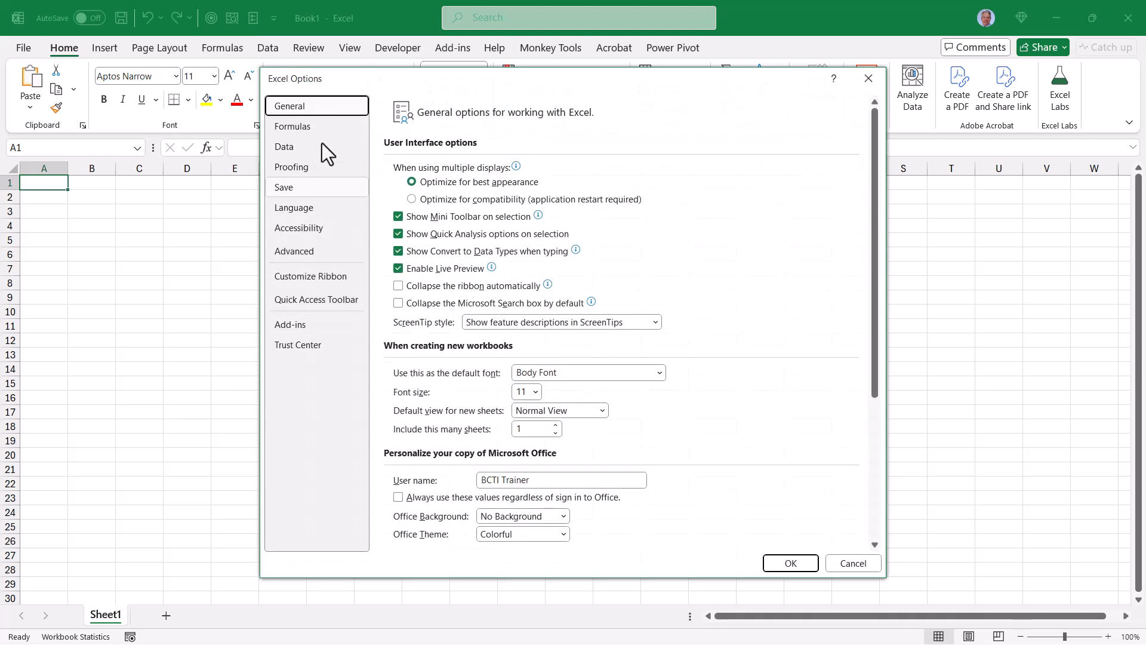
click(342, 125)
click(325, 149)
click(323, 164)
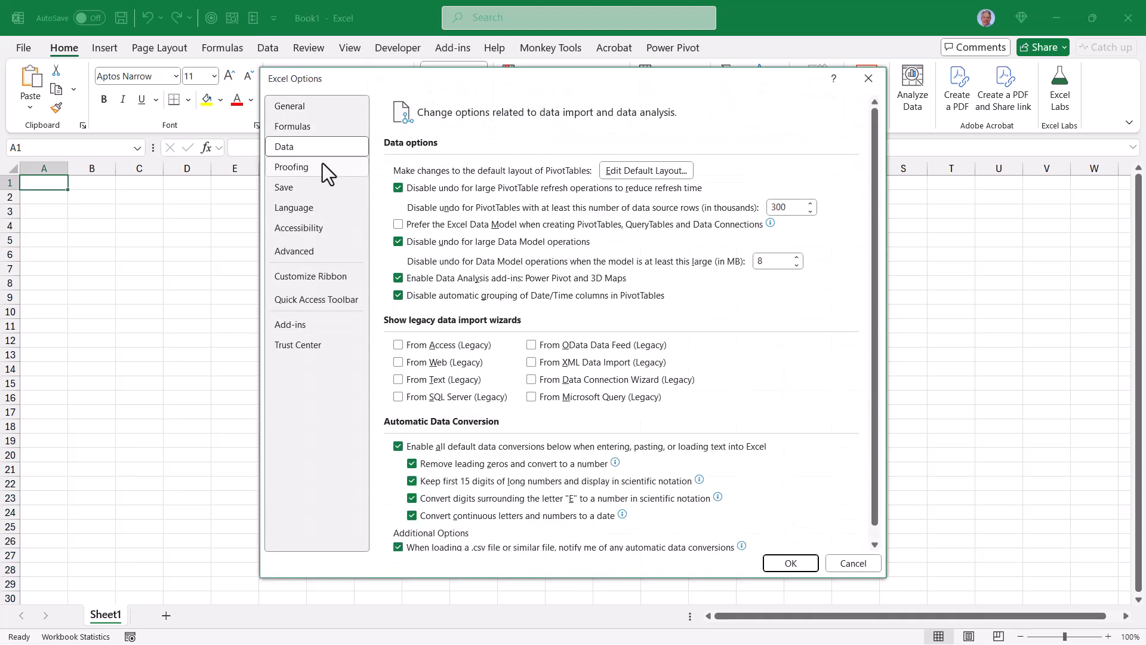
click(316, 189)
click(317, 206)
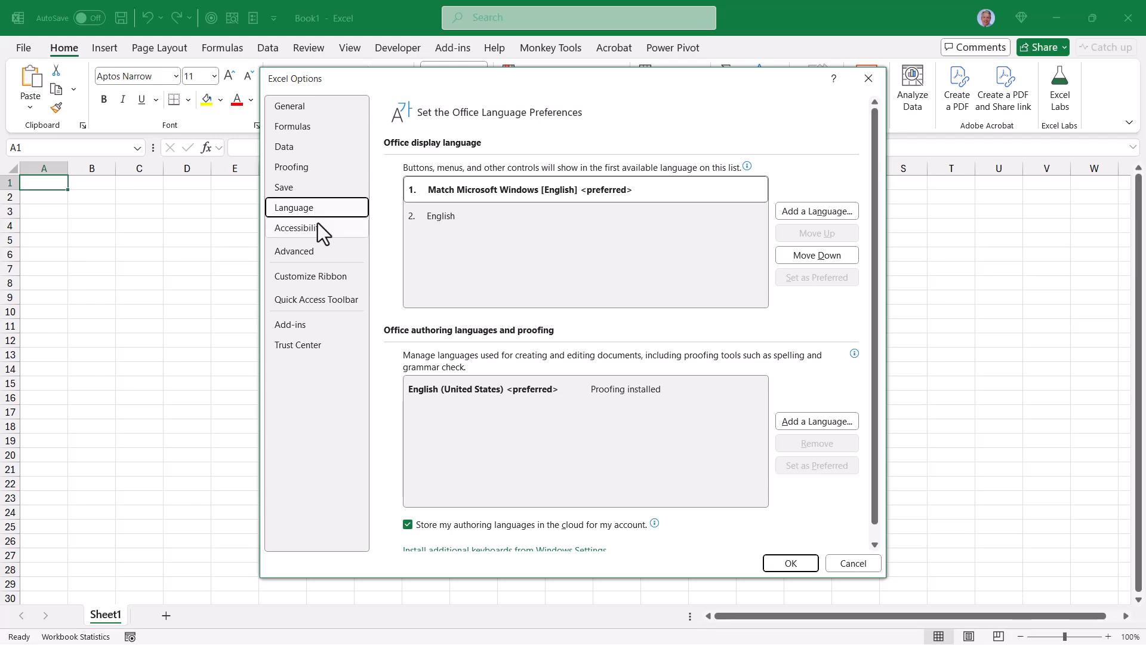
click(318, 226)
click(316, 248)
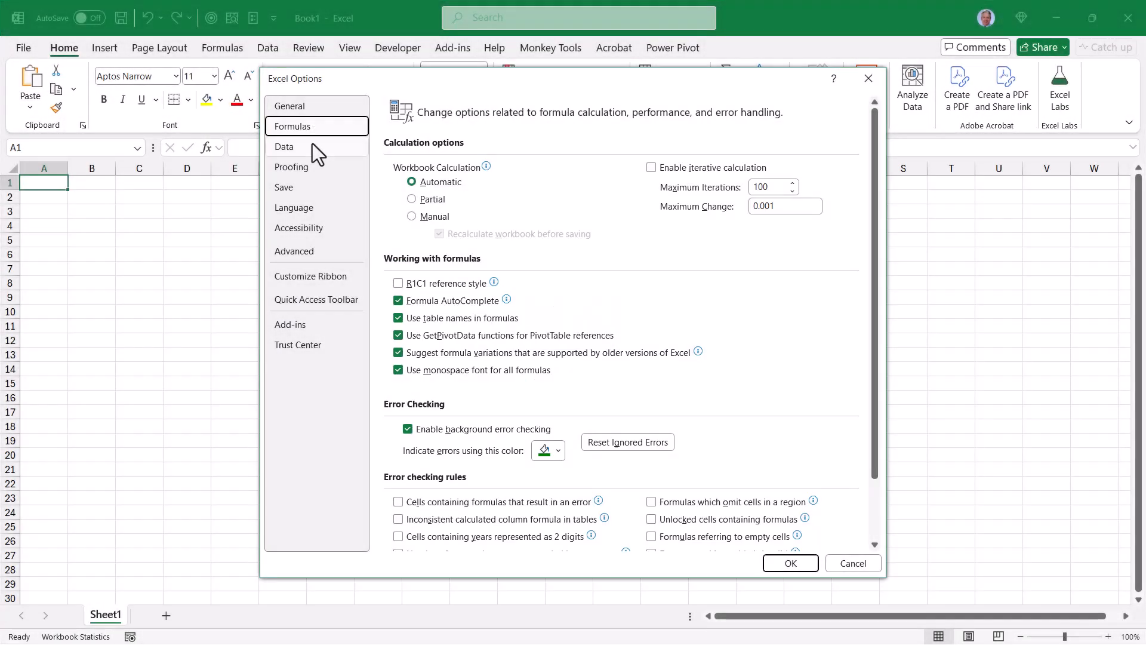
click(313, 145)
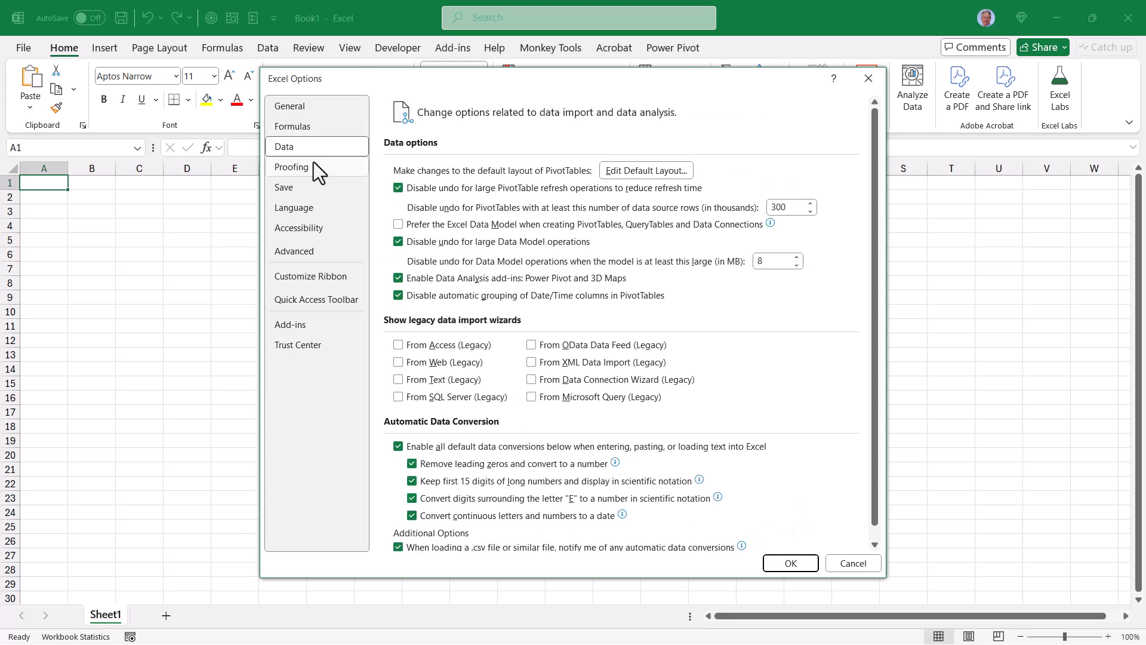
click(314, 162)
click(317, 188)
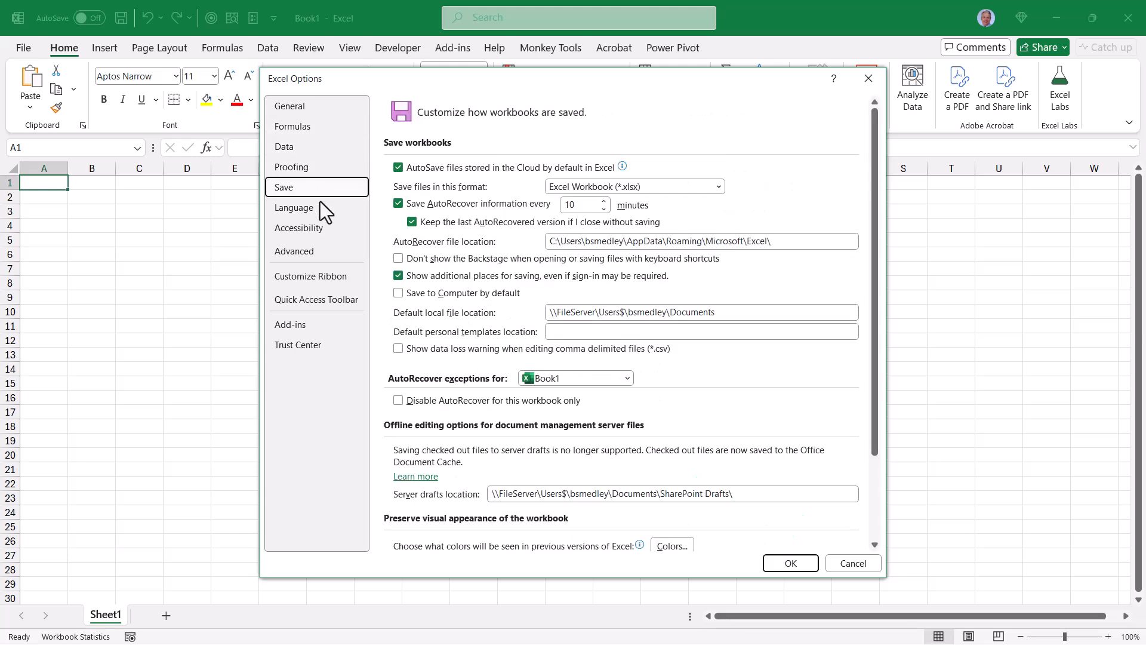
click(331, 210)
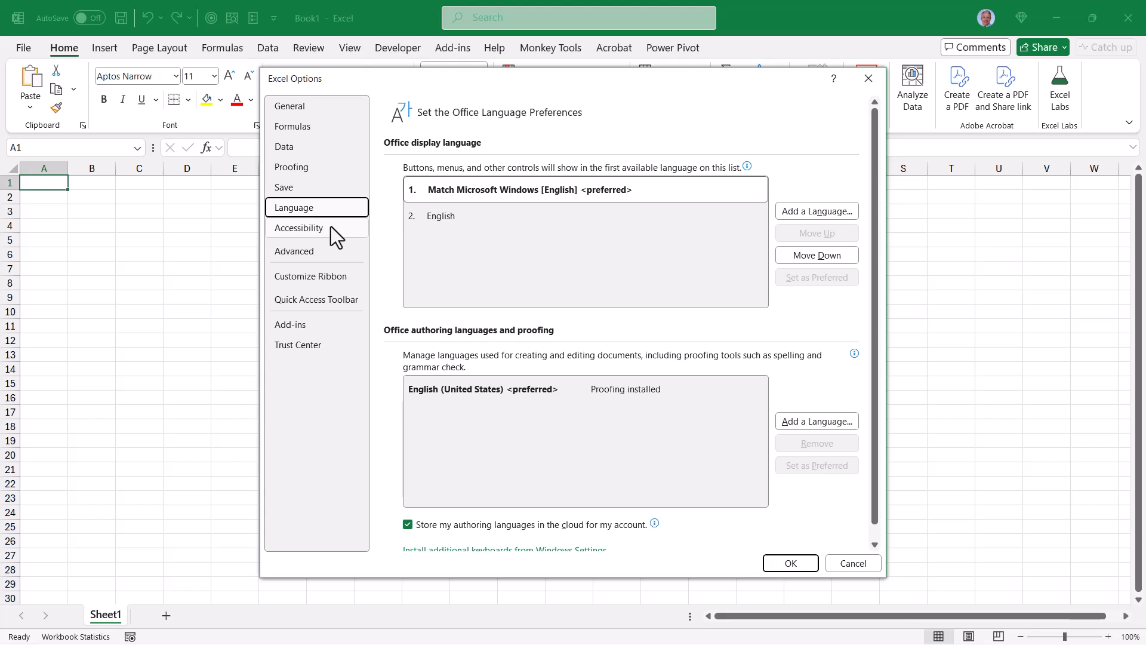
click(331, 227)
click(331, 249)
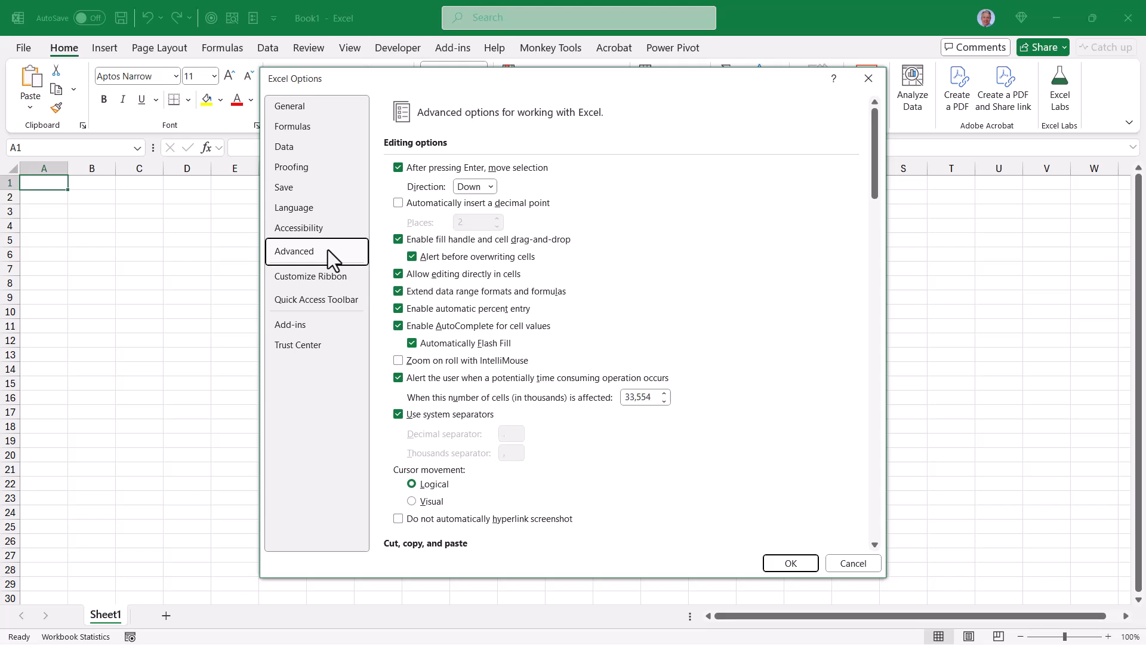
Step: Enable collapsing the Microsoft Search box by default in the General options, and briefly expand the collapsed search box to check it
click(346, 105)
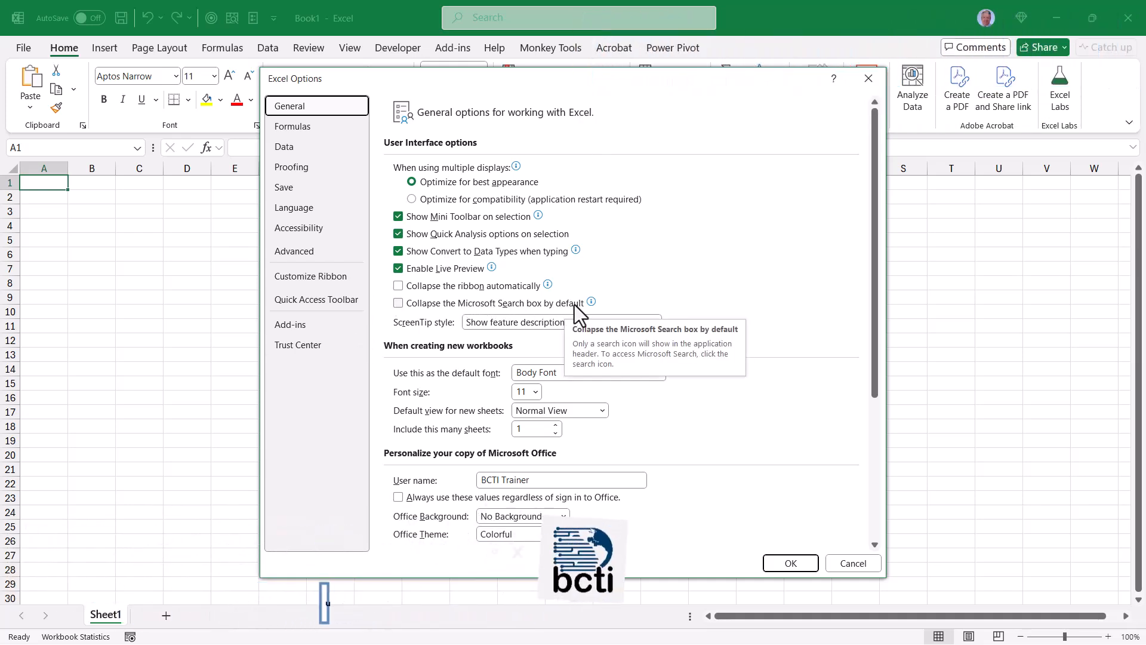
drag(570, 88, 578, 200)
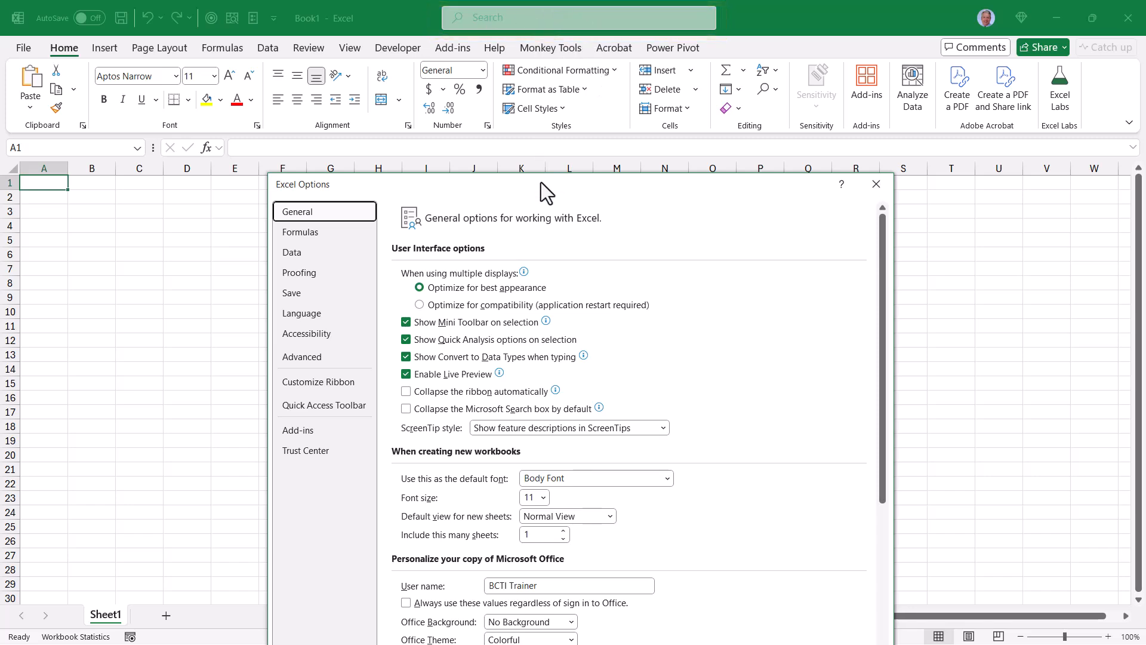
drag(541, 181, 537, 81)
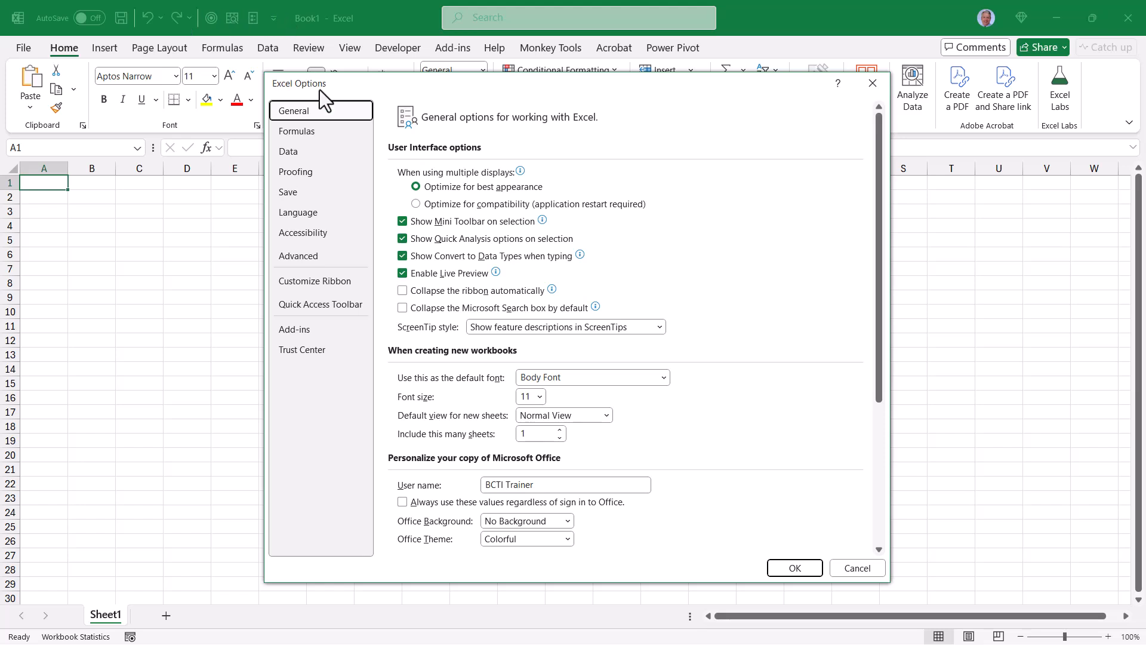
click(400, 308)
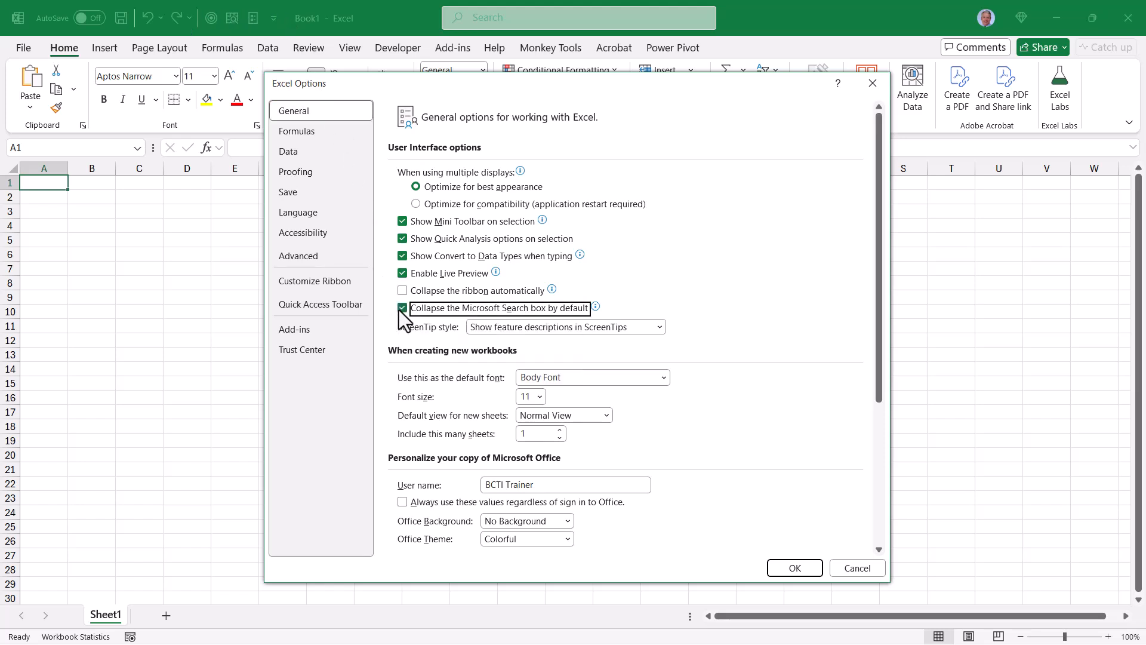
click(782, 569)
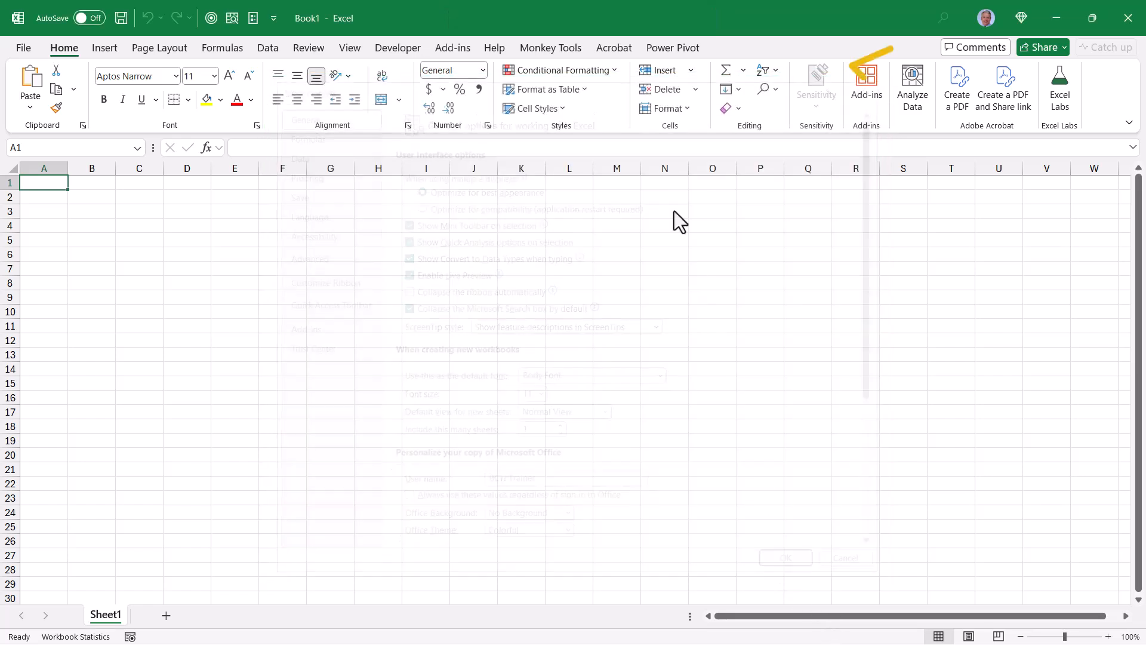
click(944, 21)
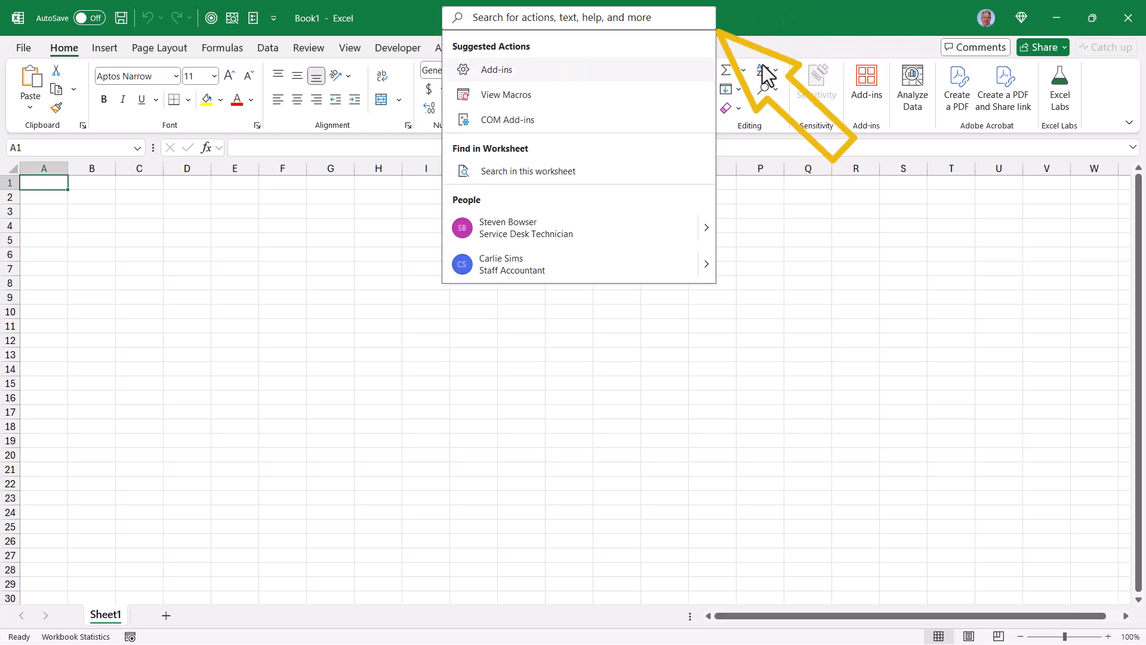
click(774, 9)
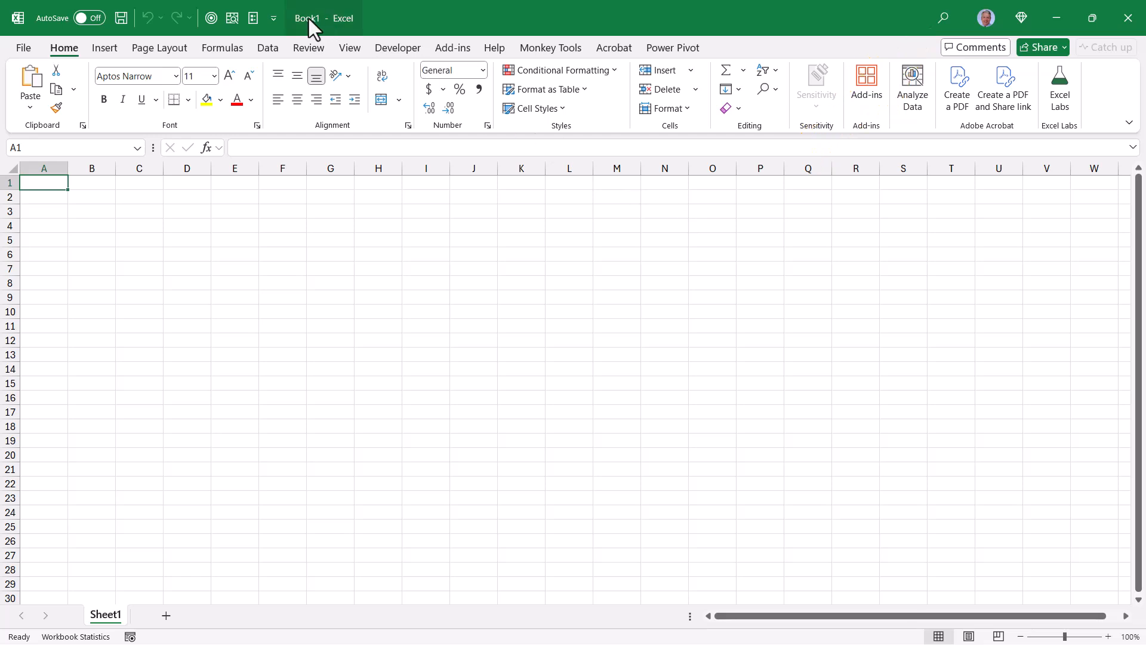
Step: View the ScreenTip style setting in the General options, and examine the full ScreenTips of Conditional Formatting and Format Painter
click(252, 22)
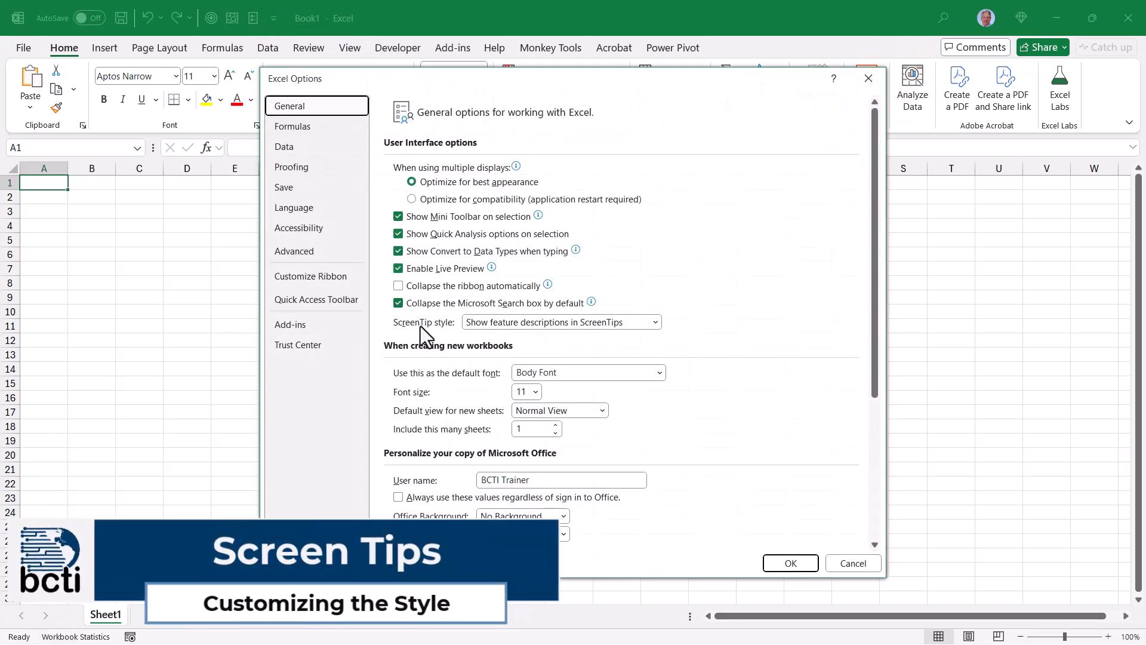
click(781, 564)
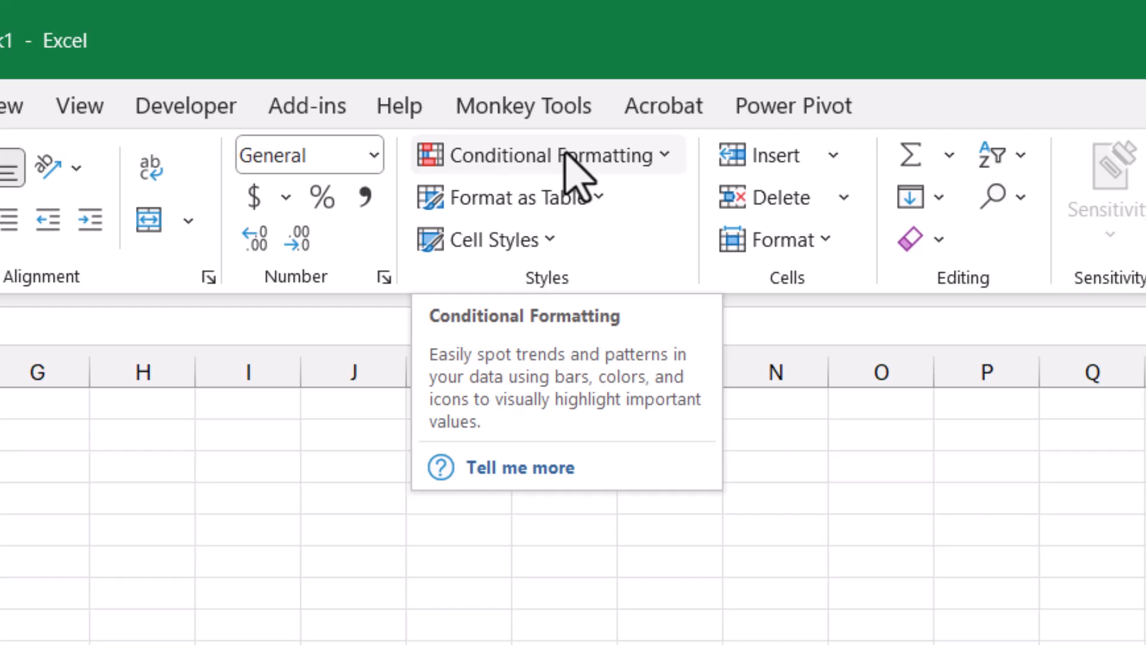
click(907, 238)
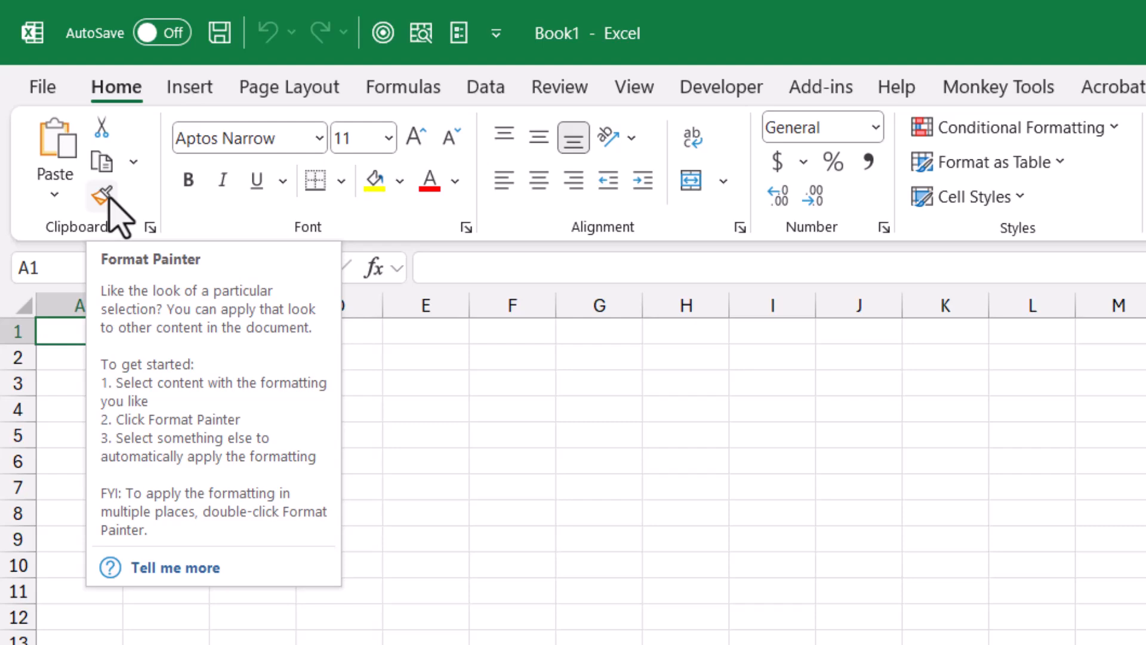
Step: Set the ScreenTip style in the General options to "Don't show feature descriptions in ScreenTips" and apply it
click(459, 33)
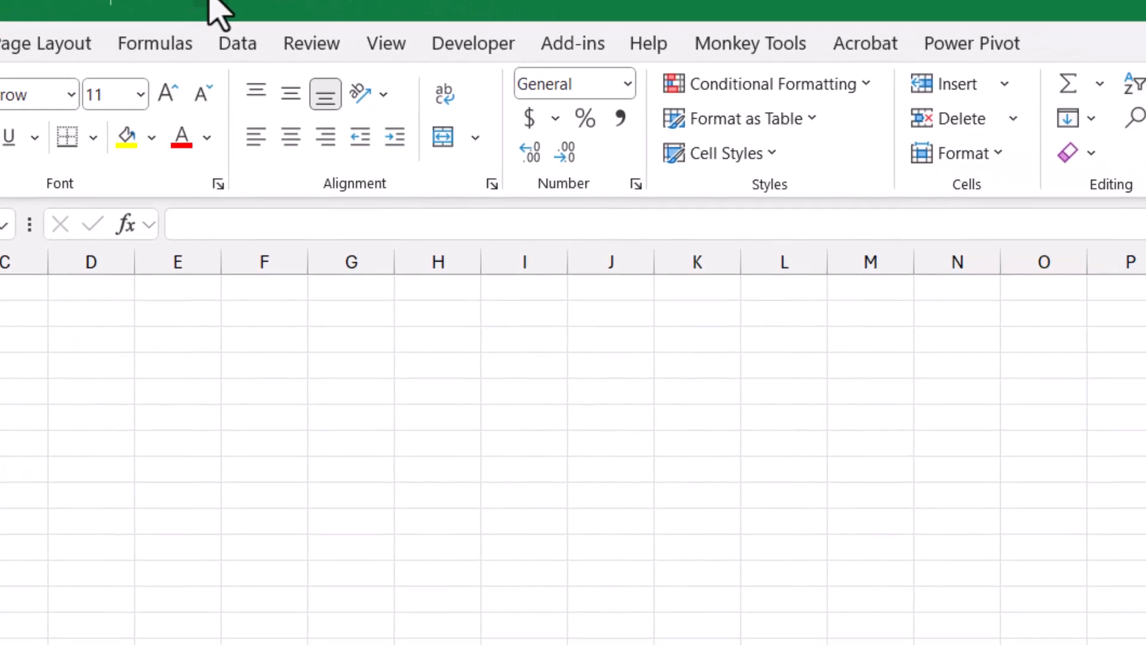
click(455, 507)
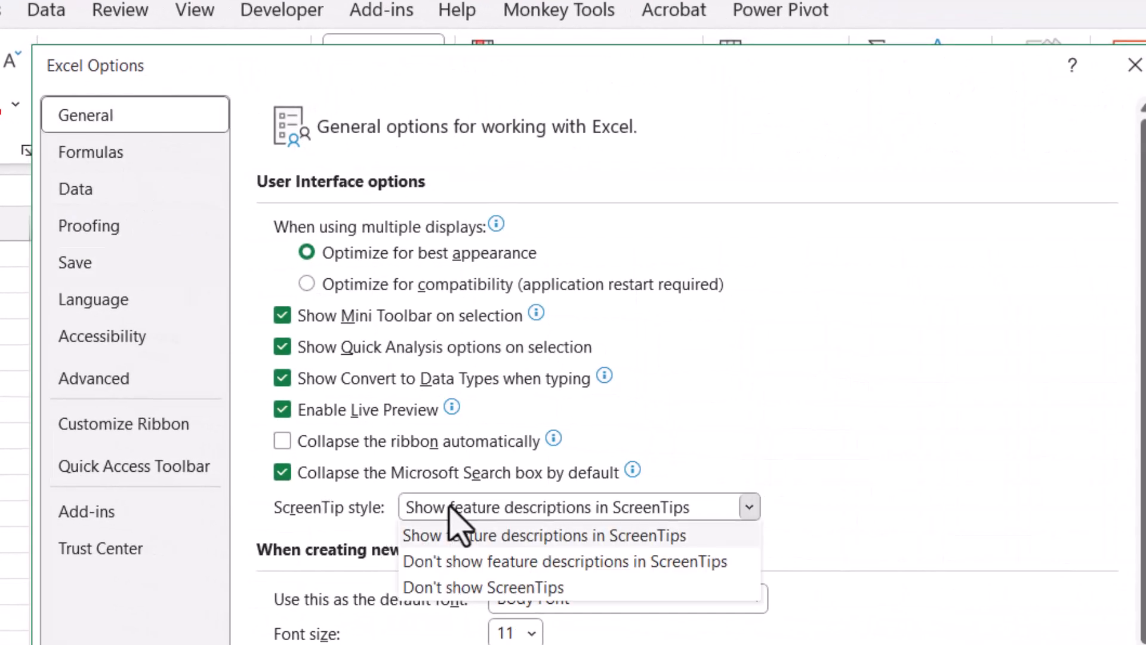
click(627, 564)
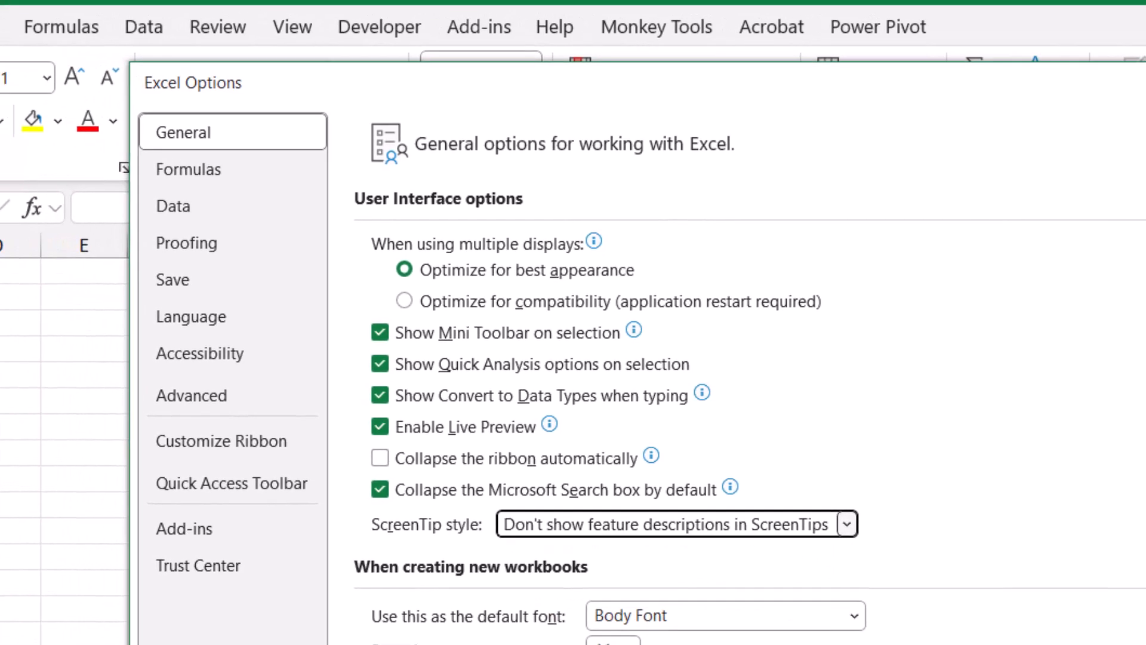
key(Return)
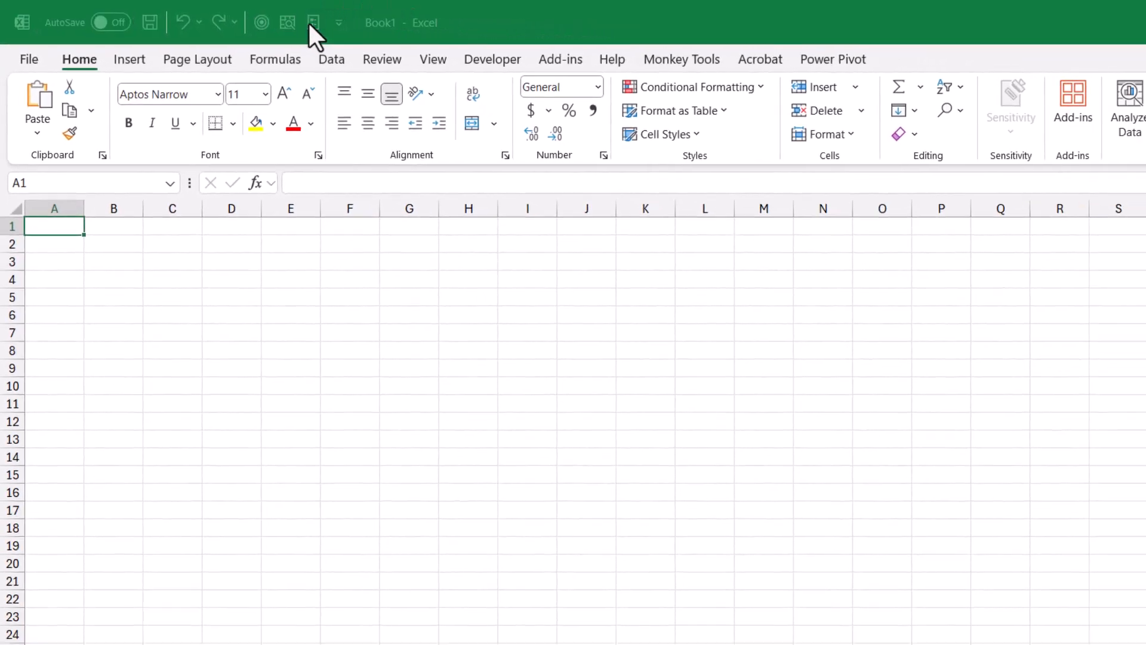
Step: Change the ScreenTip style to "Don't show ScreenTips" in Excel Options and apply it
click(459, 33)
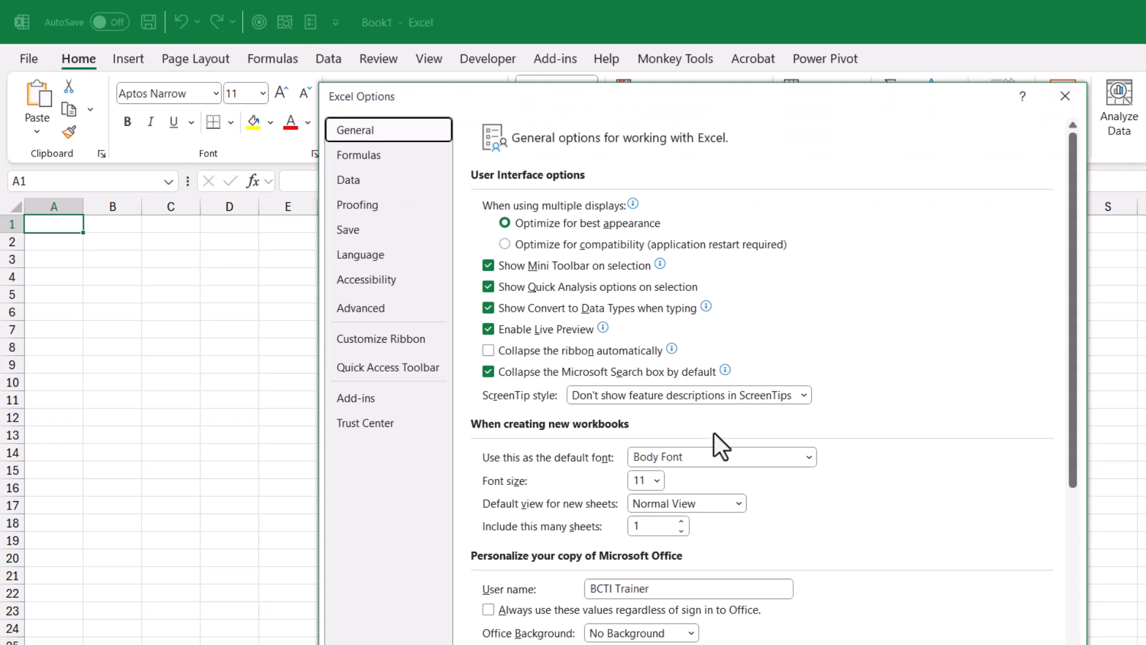
click(703, 397)
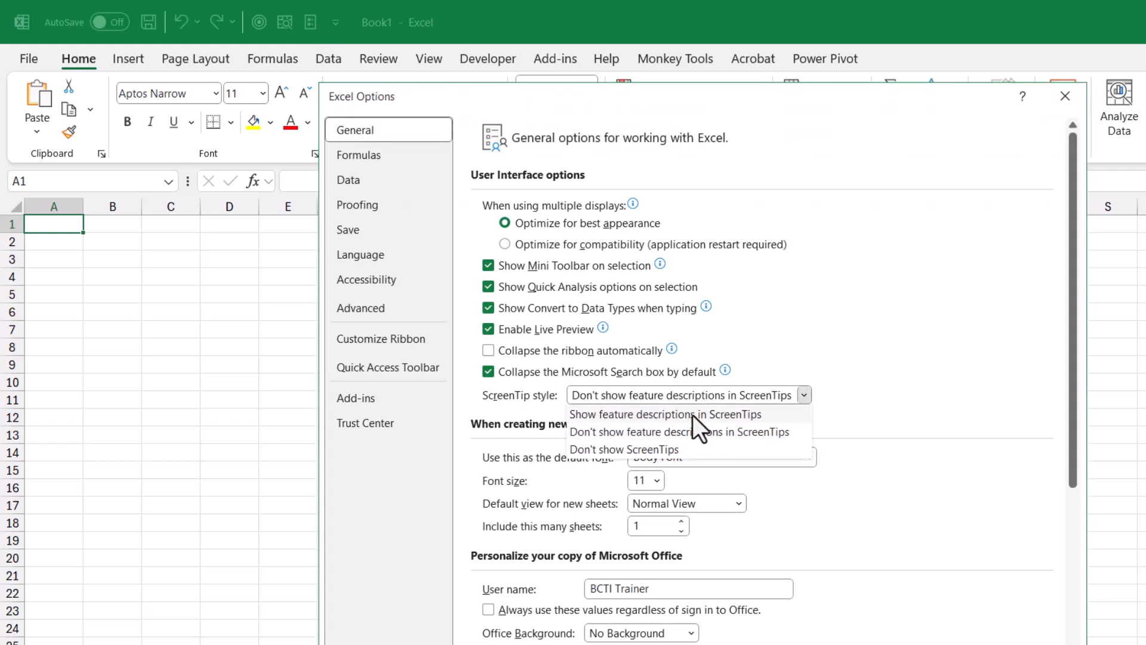
click(641, 448)
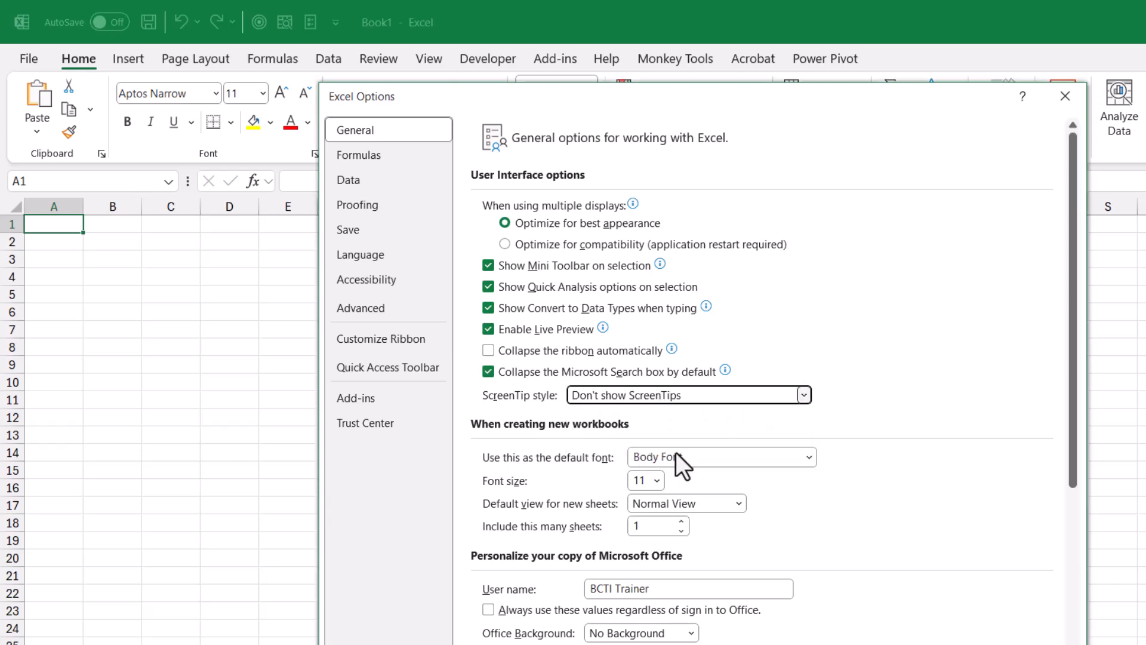
key(Return)
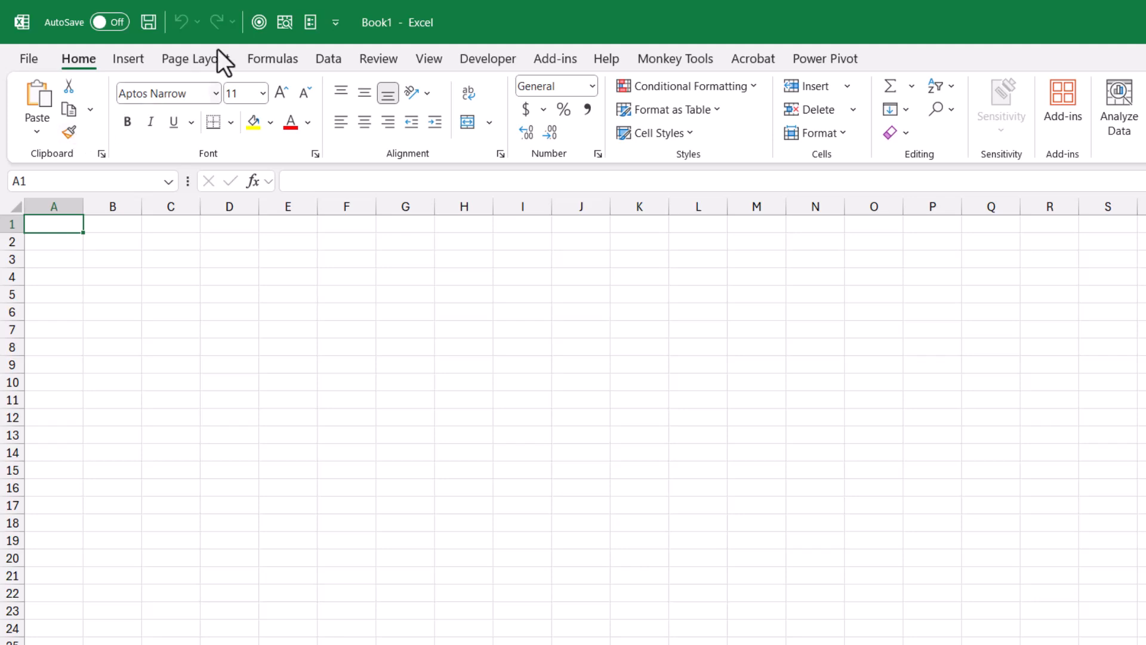
Step: Restore the ScreenTip style in Excel Options to "Show feature descriptions in ScreenTips"
click(311, 21)
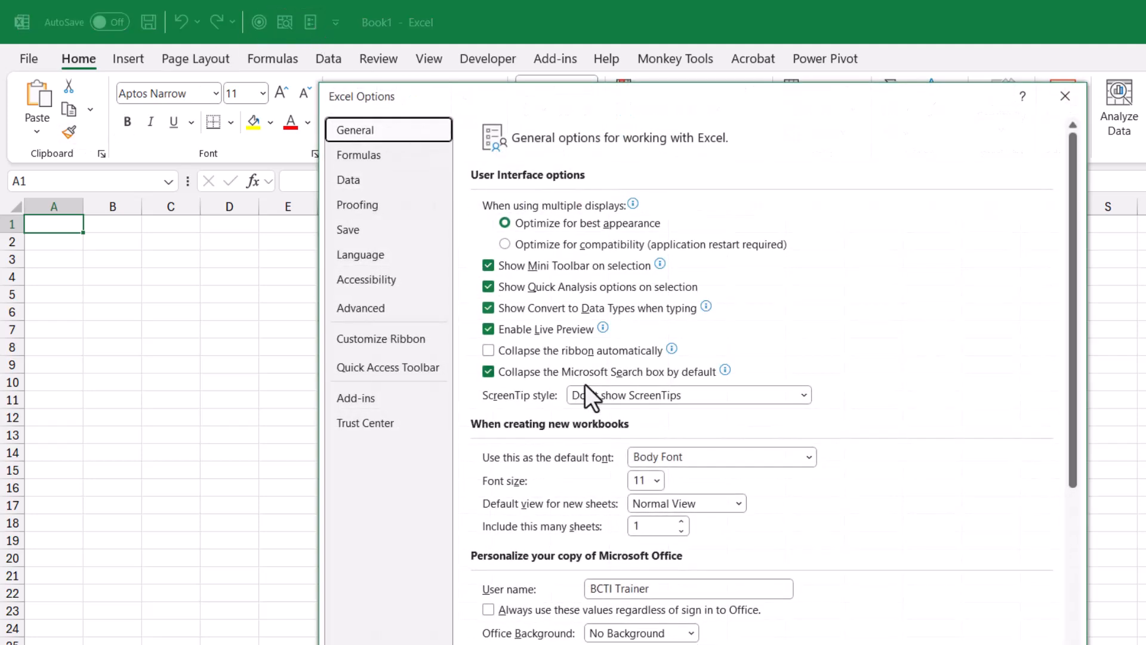
click(597, 395)
click(607, 412)
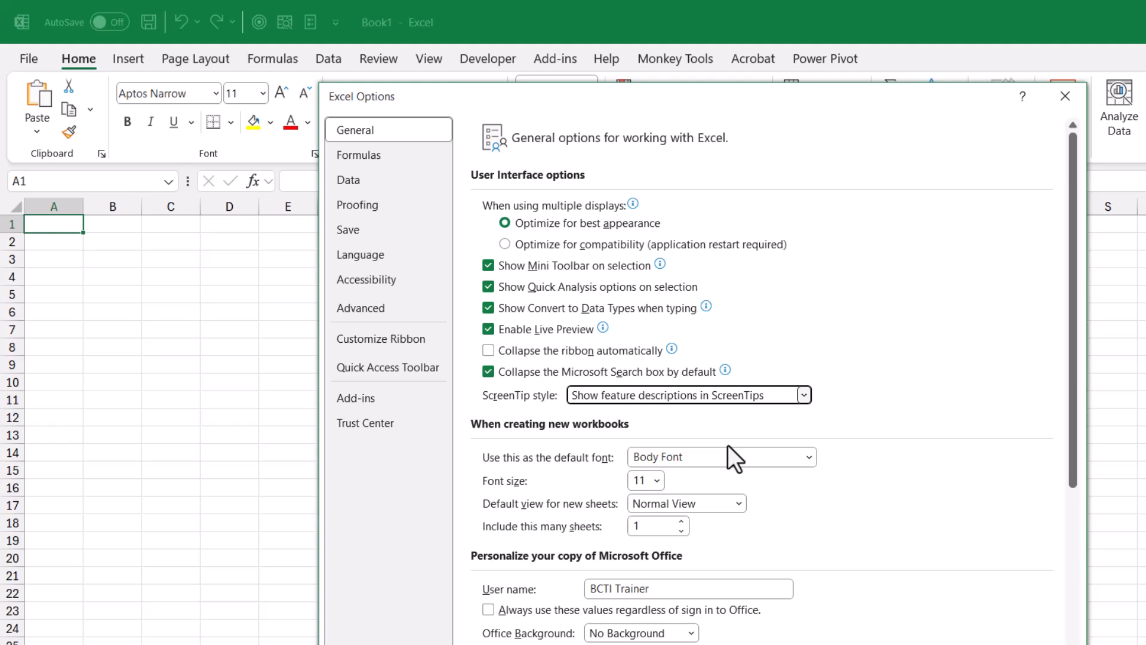
Step: Set the default font for new workbooks to Lucida Calligraphy, apply the options and dismiss the restart notice
click(812, 456)
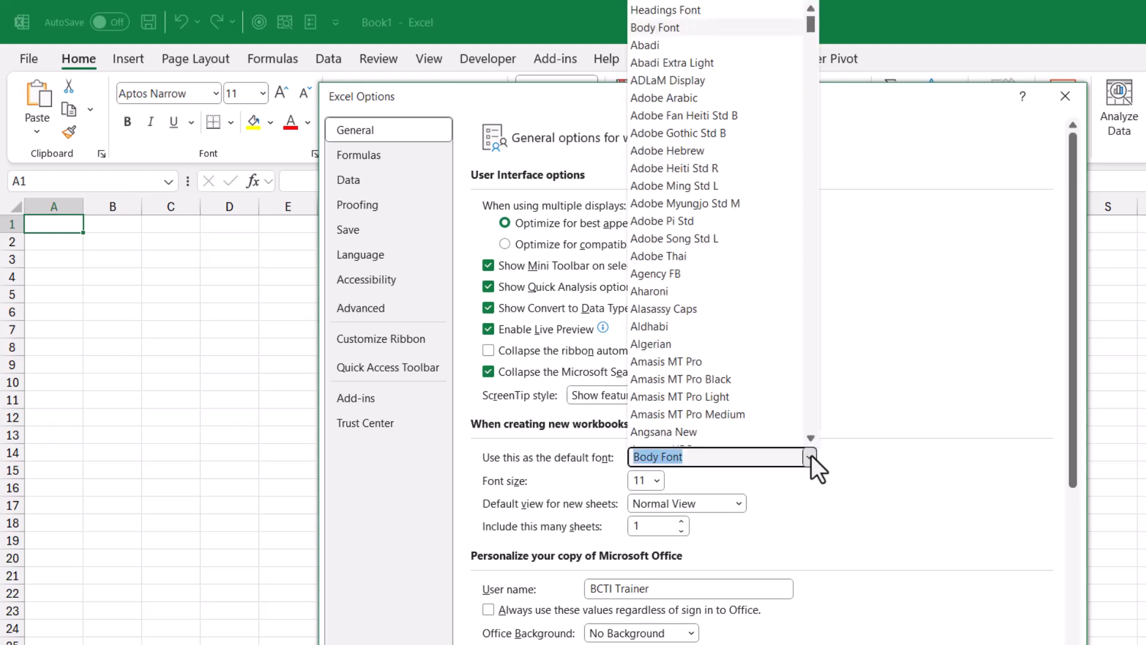
scroll(807, 207, down, 20)
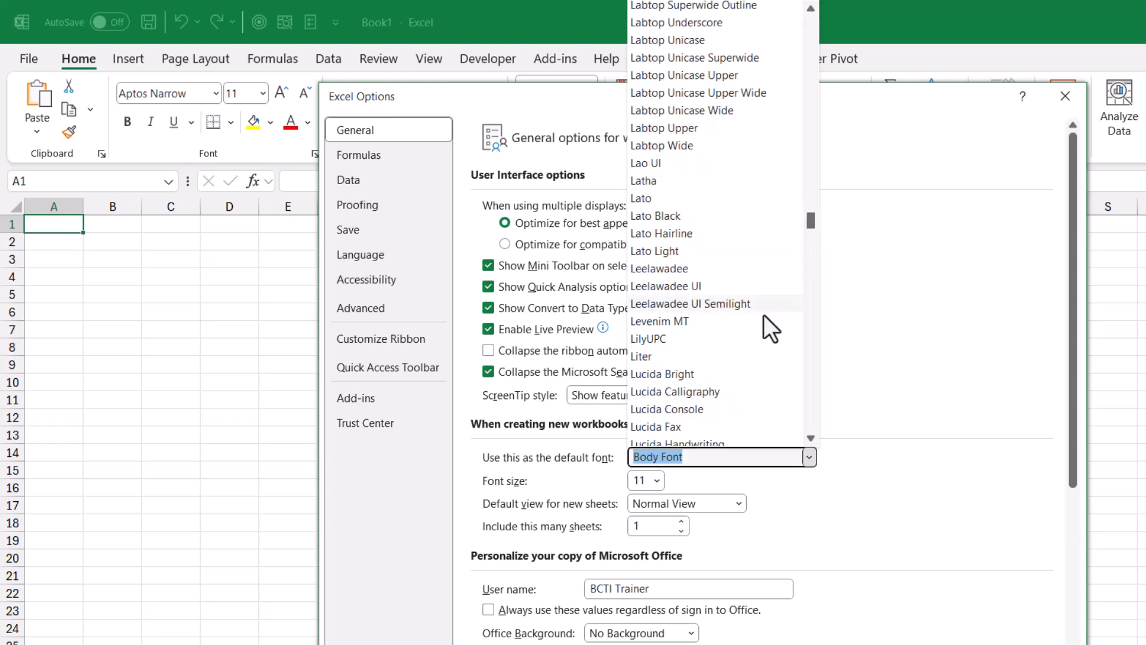
click(732, 396)
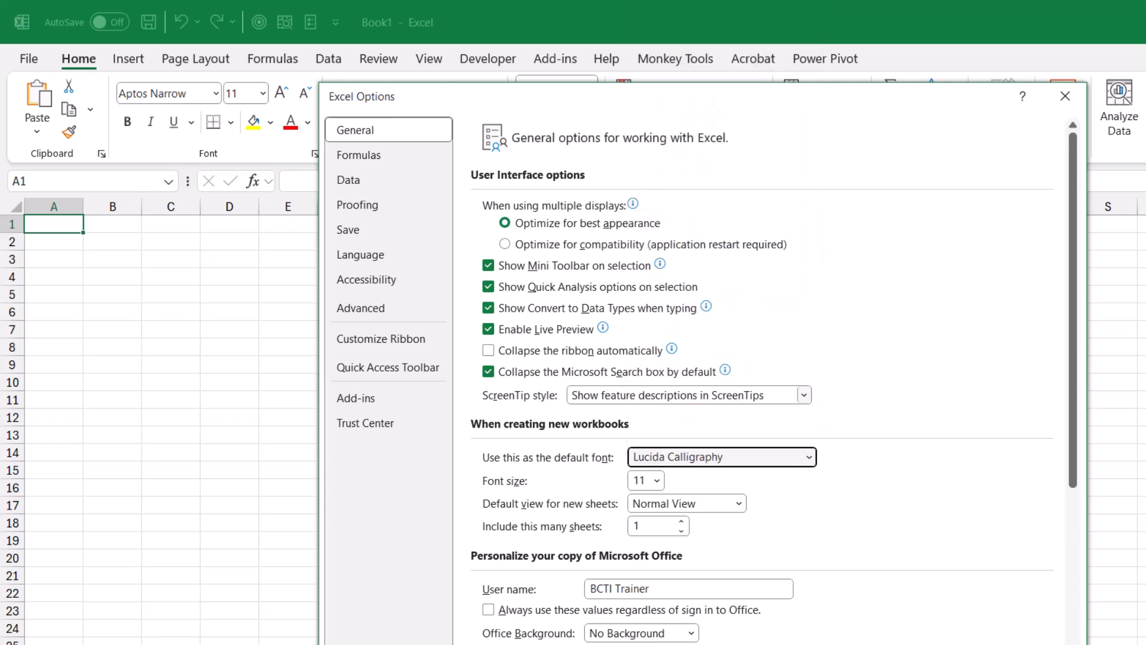
key(Return)
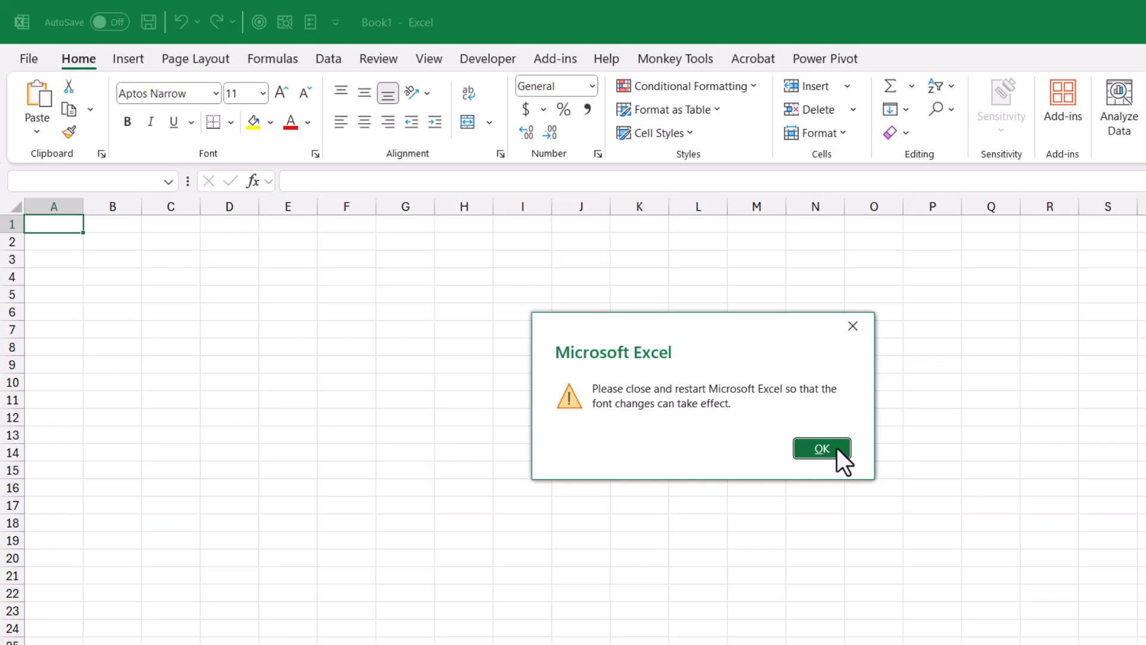
click(837, 449)
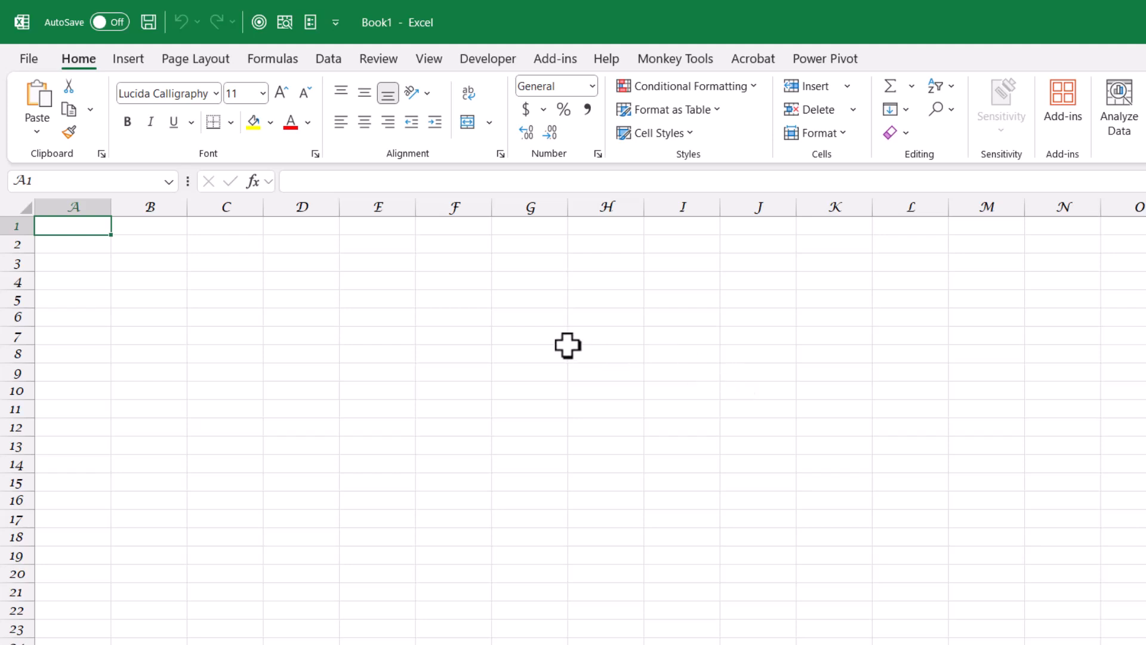
Step: Change the default font for new workbooks to Wingdings 3 in Excel Options and dismiss the restart notice
click(307, 18)
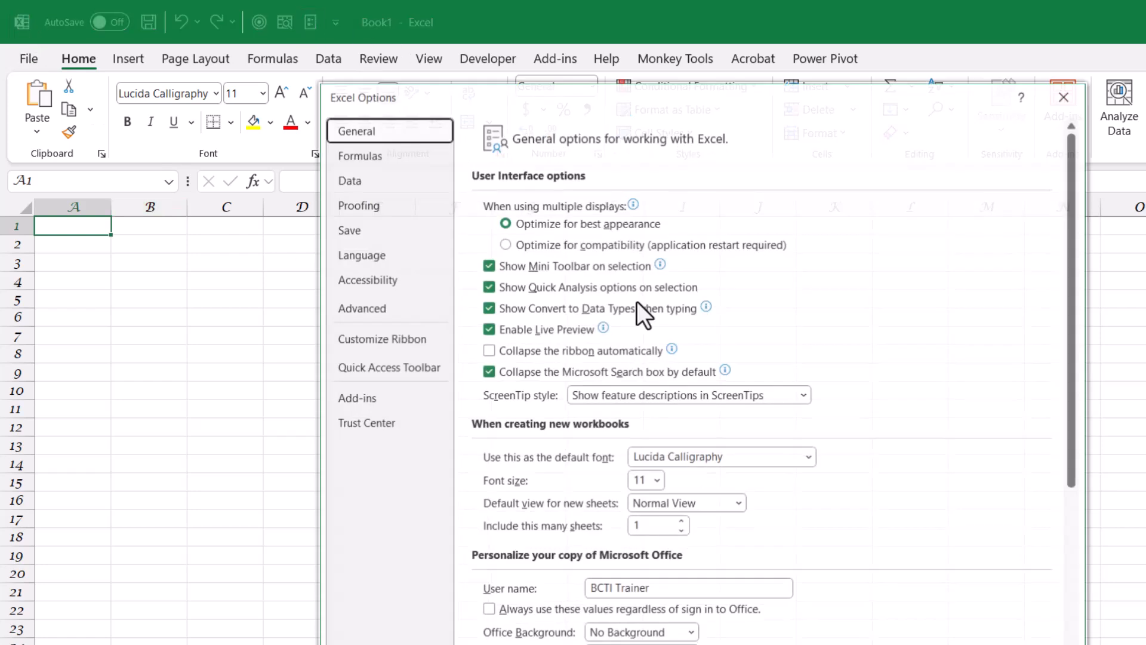
click(809, 457)
scroll(754, 392, down, 15)
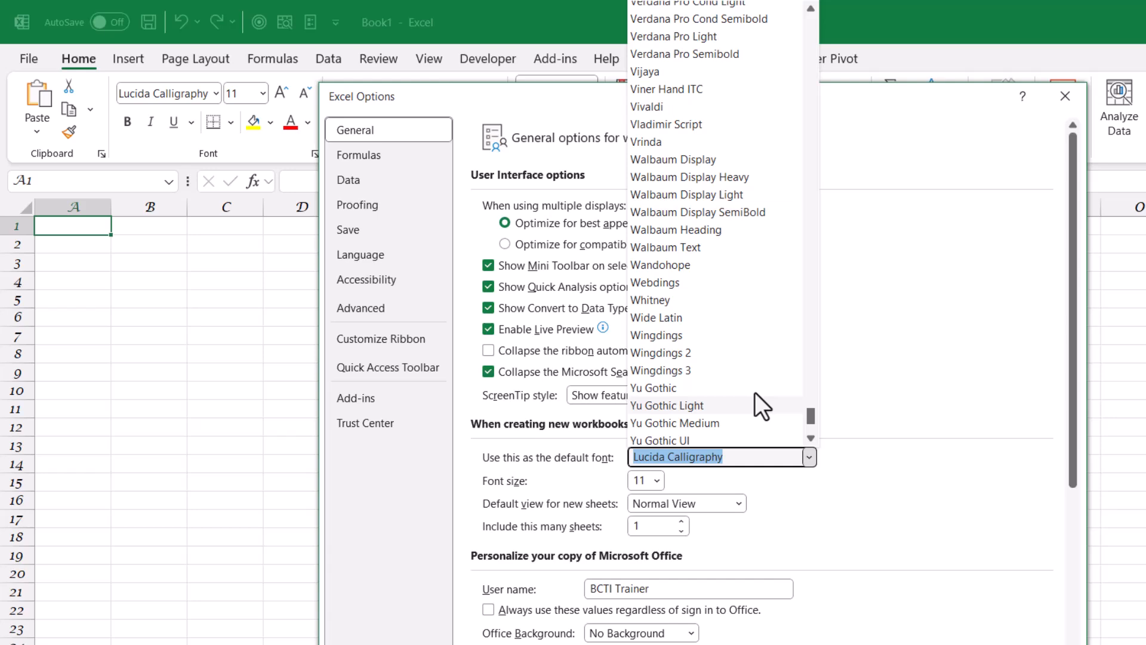
click(704, 369)
key(Return)
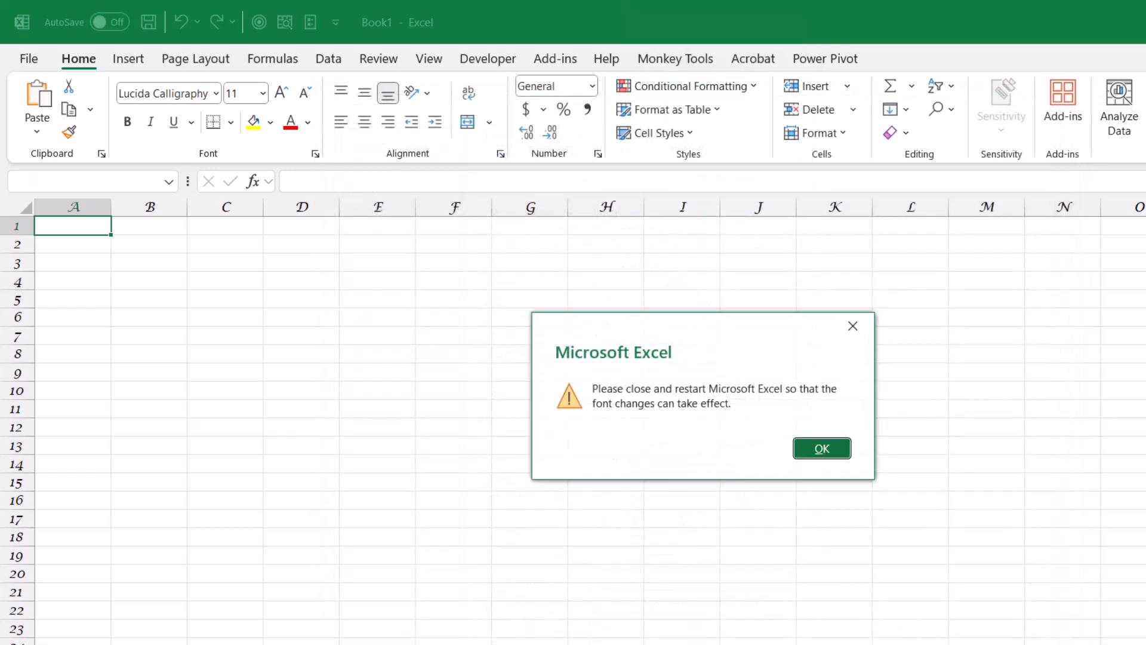
click(819, 449)
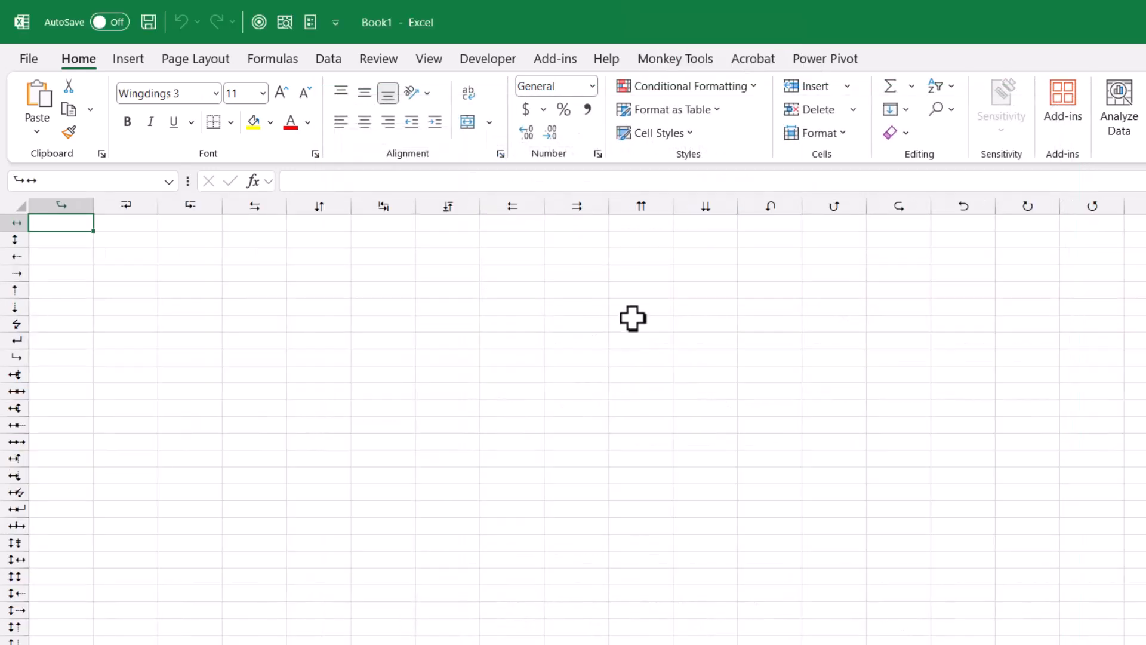
Step: Examine how the worksheet's row and column headings look in the Wingdings 3 default font
scroll(632, 319, down, 10)
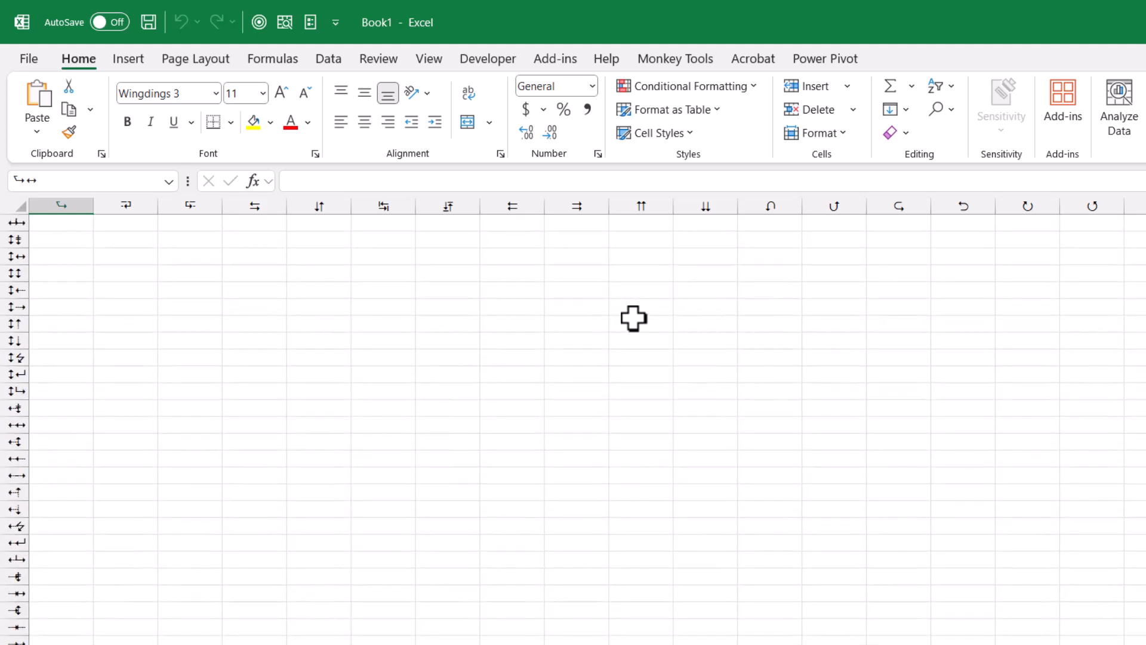
scroll(632, 319, up, 10)
scroll(229, 323, up, 5)
scroll(229, 323, up, 5)
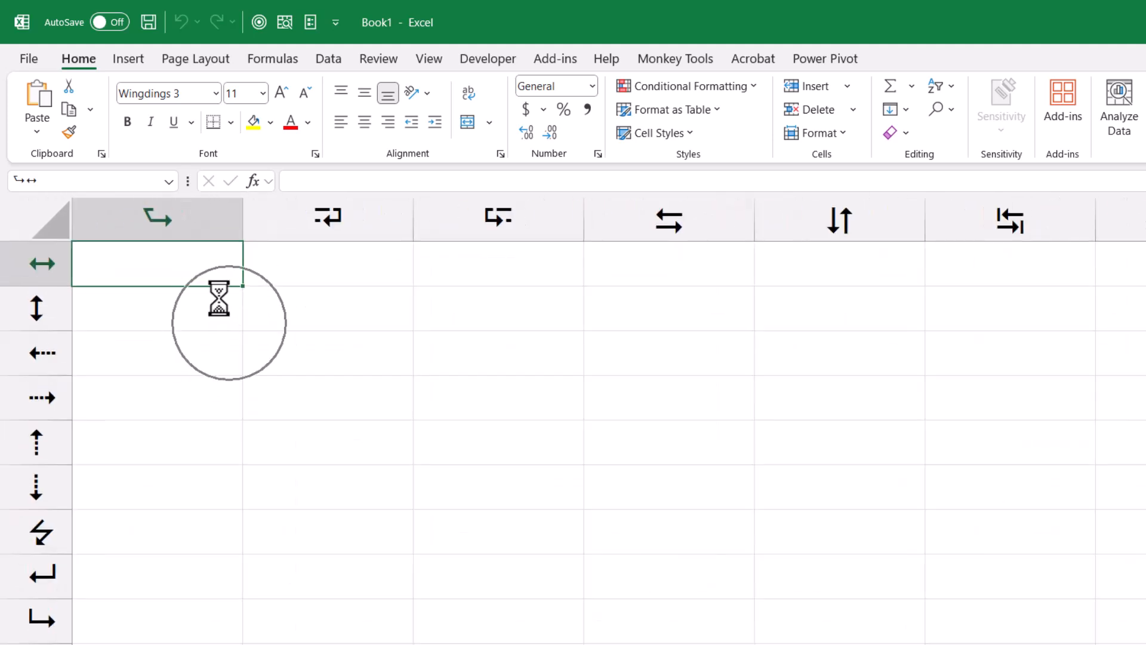
scroll(370, 375, down, 3)
scroll(370, 375, down, 7)
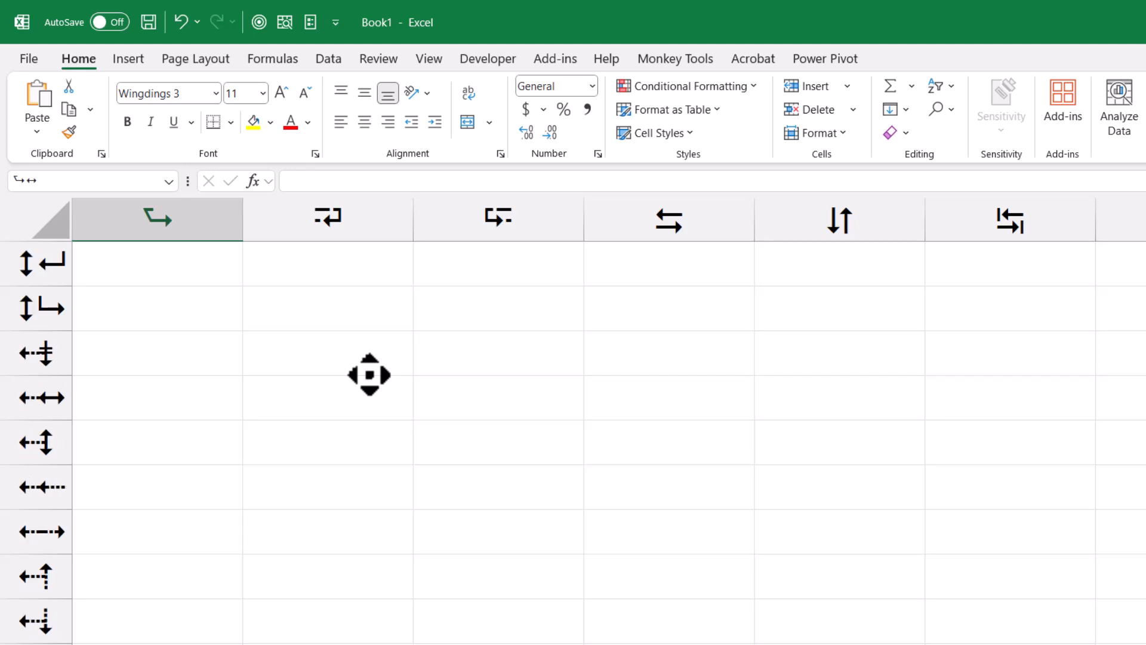
scroll(370, 375, down, 4)
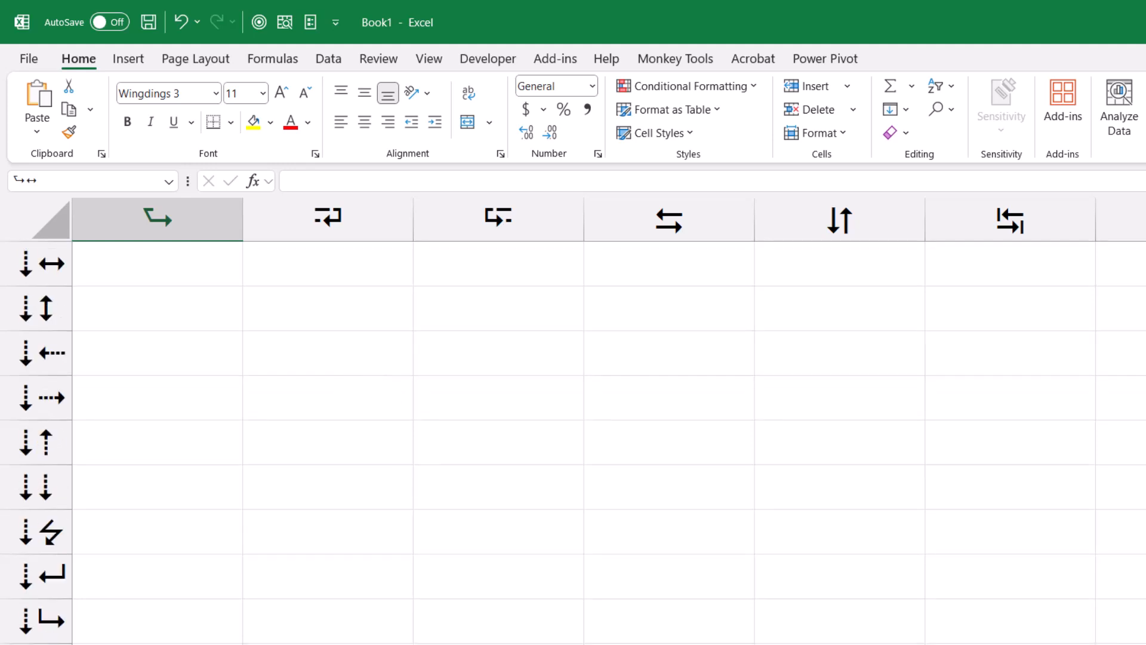
scroll(597, 418, right, 10)
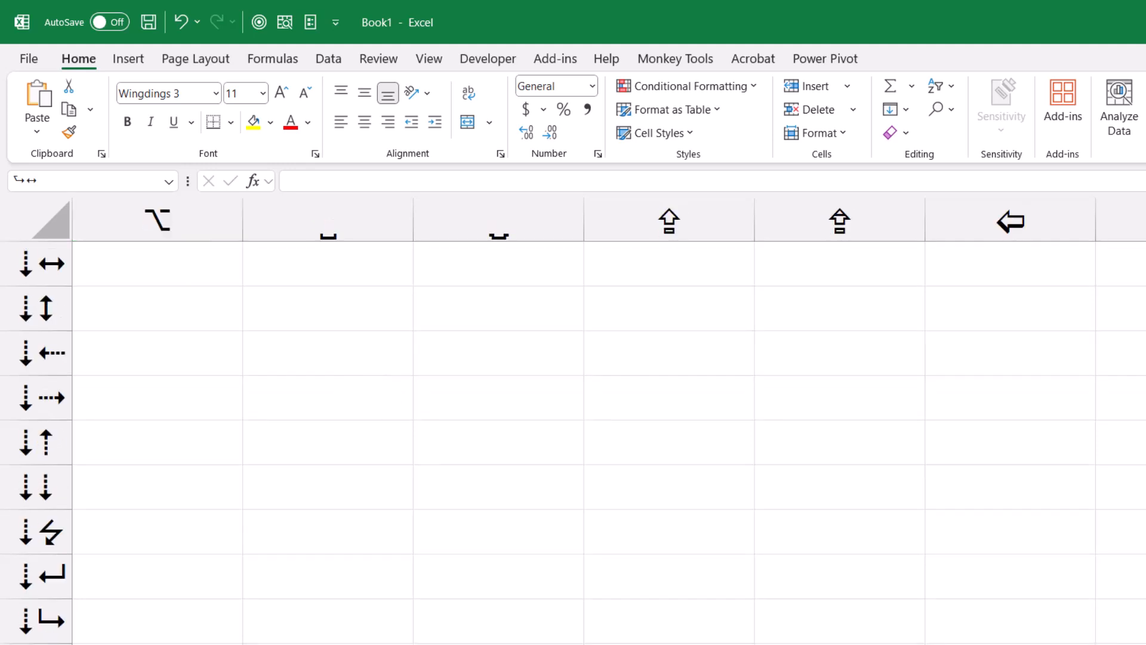
scroll(598, 418, right, 5)
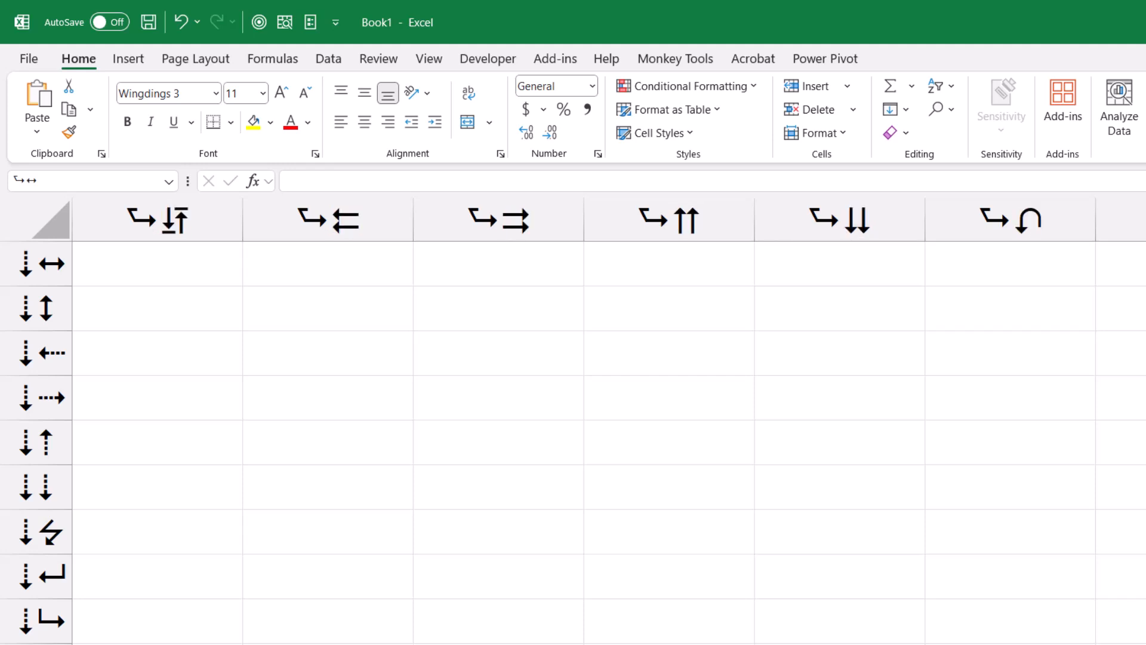
Step: Set the default font for new workbooks back to Body Font in Excel Options and dismiss the restart notice
click(311, 22)
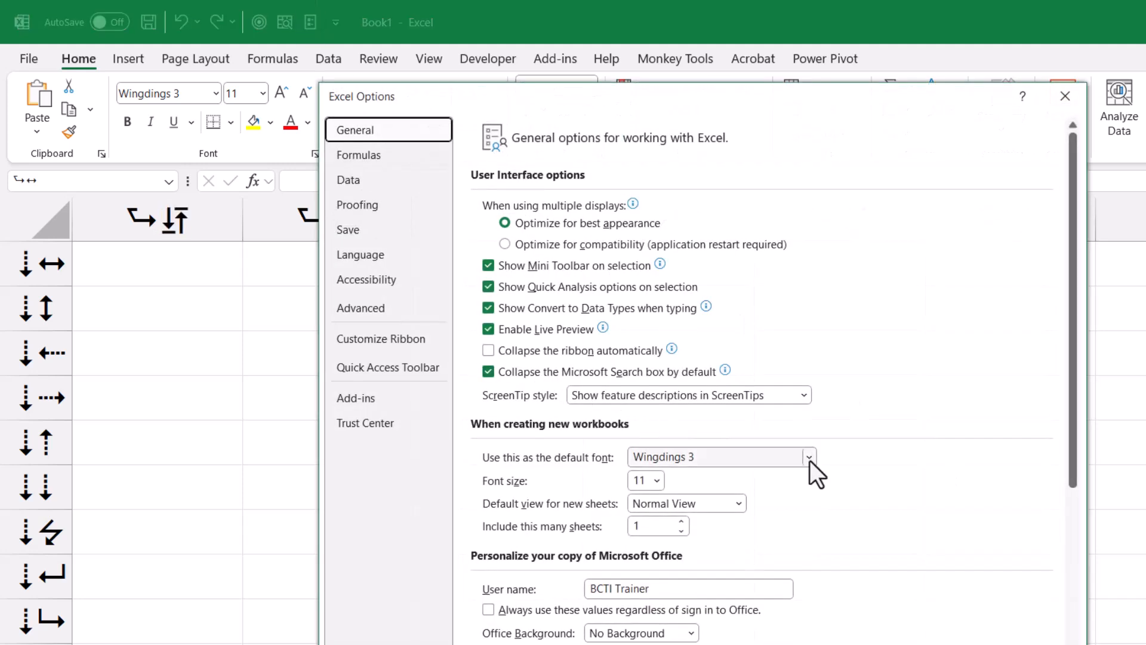
click(809, 458)
click(683, 31)
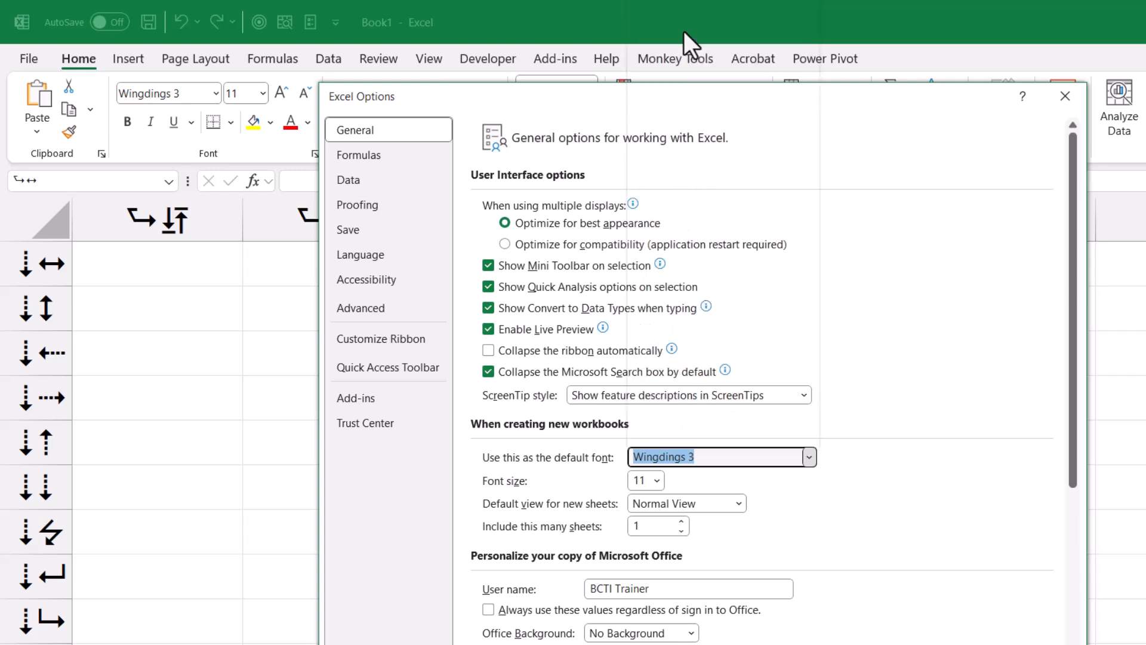
click(967, 644)
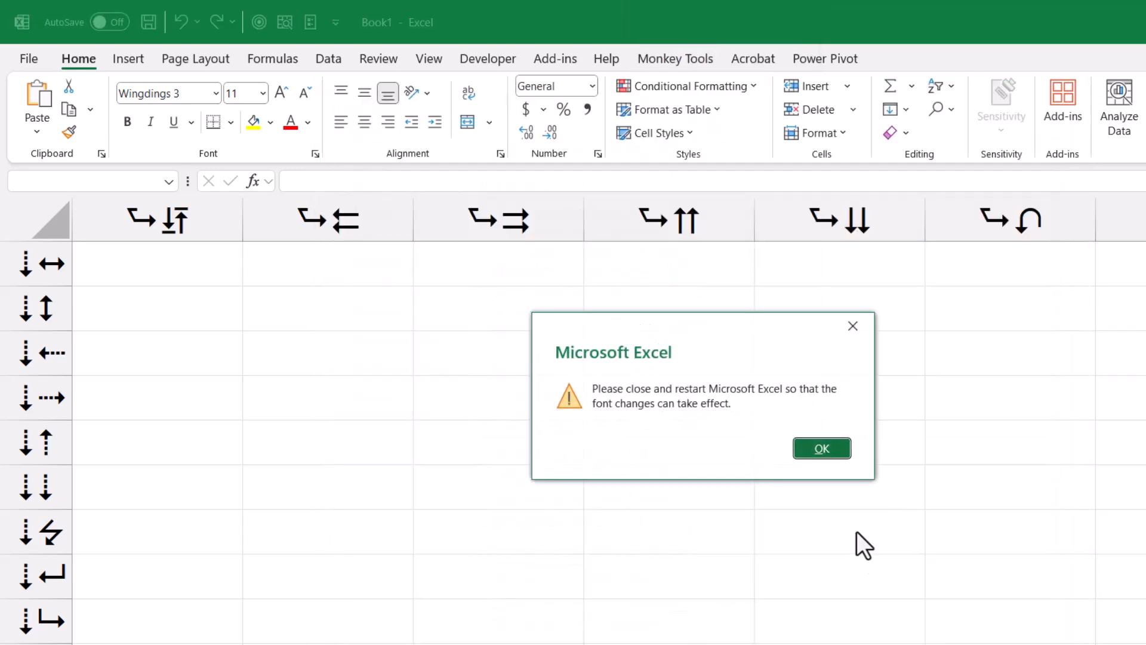
click(830, 449)
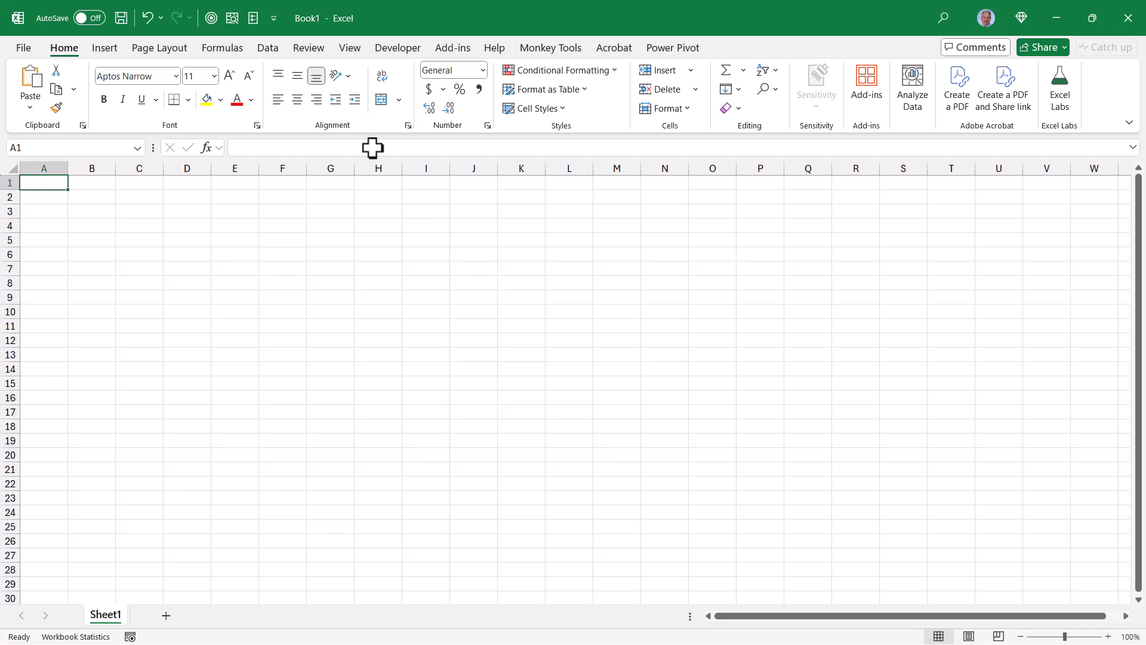
Step: Set the default font size for new workbooks to 22 in the General options and apply it
click(255, 21)
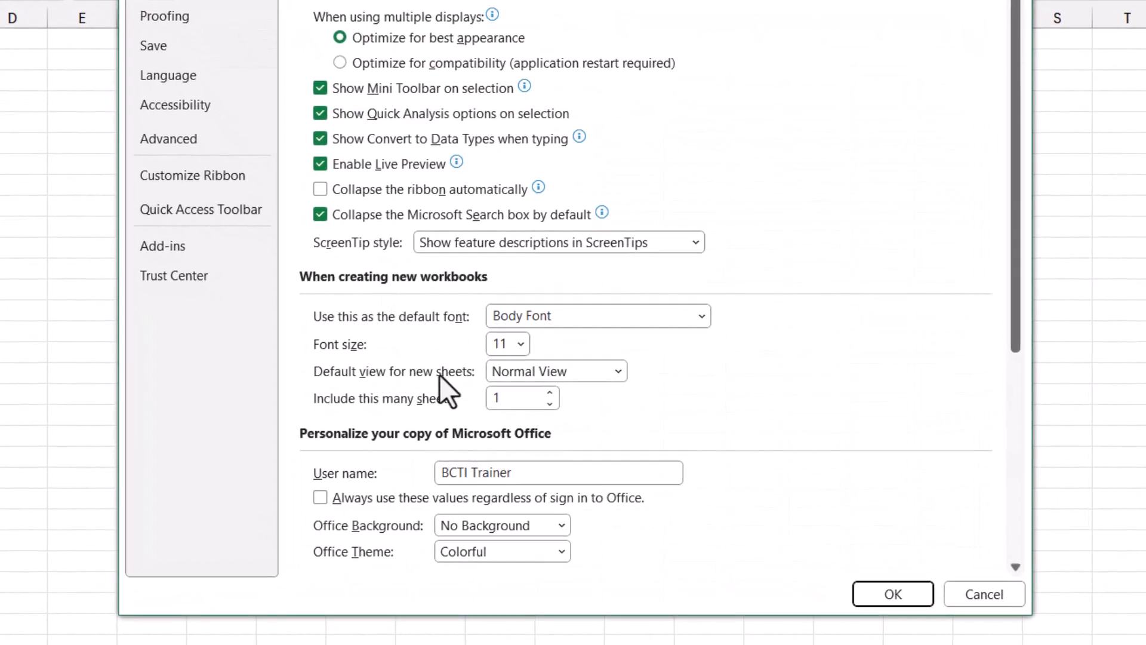
click(522, 344)
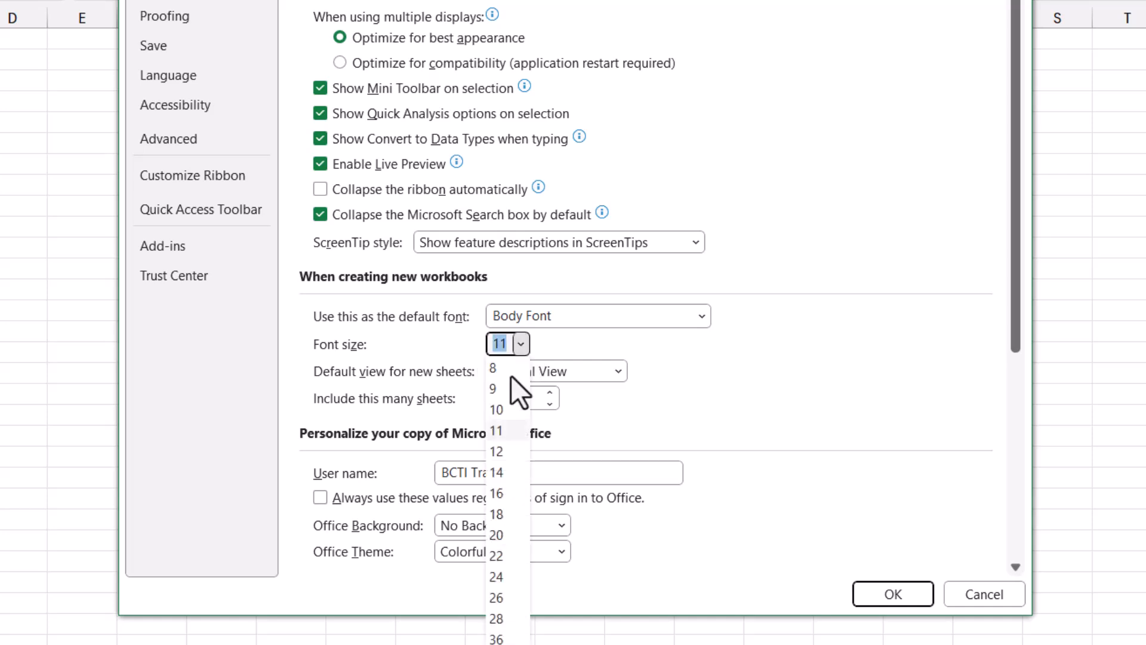
click(499, 560)
click(877, 598)
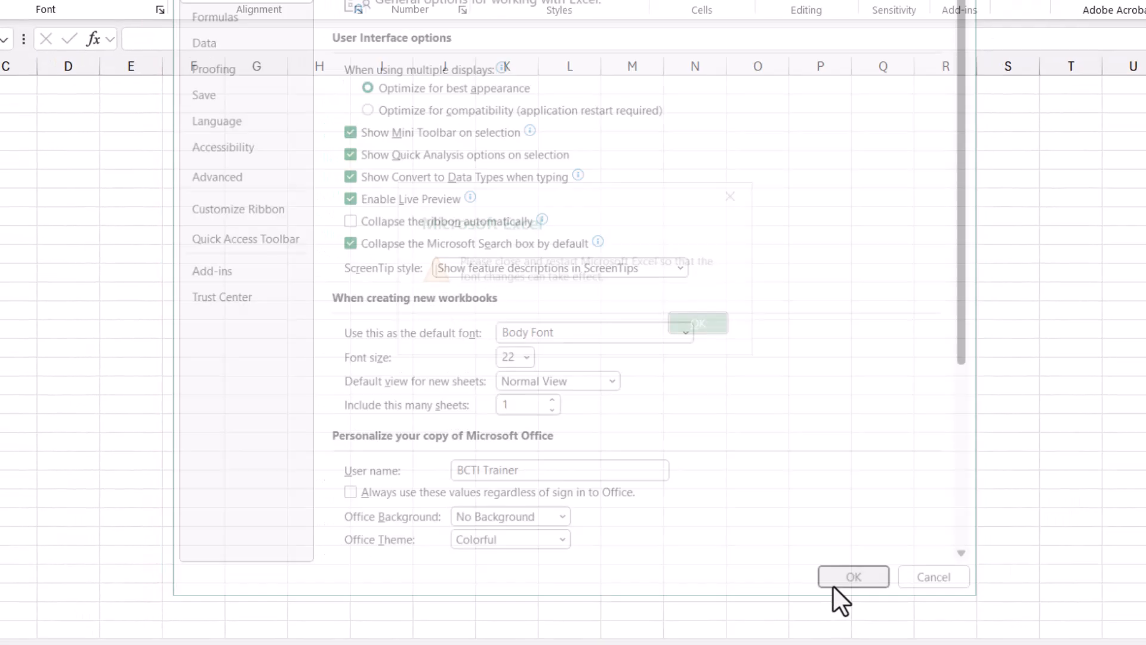
Step: Dismiss the restart notice and test the new default font size with trial text in cell A1 and a selection of B2:F9
click(698, 323)
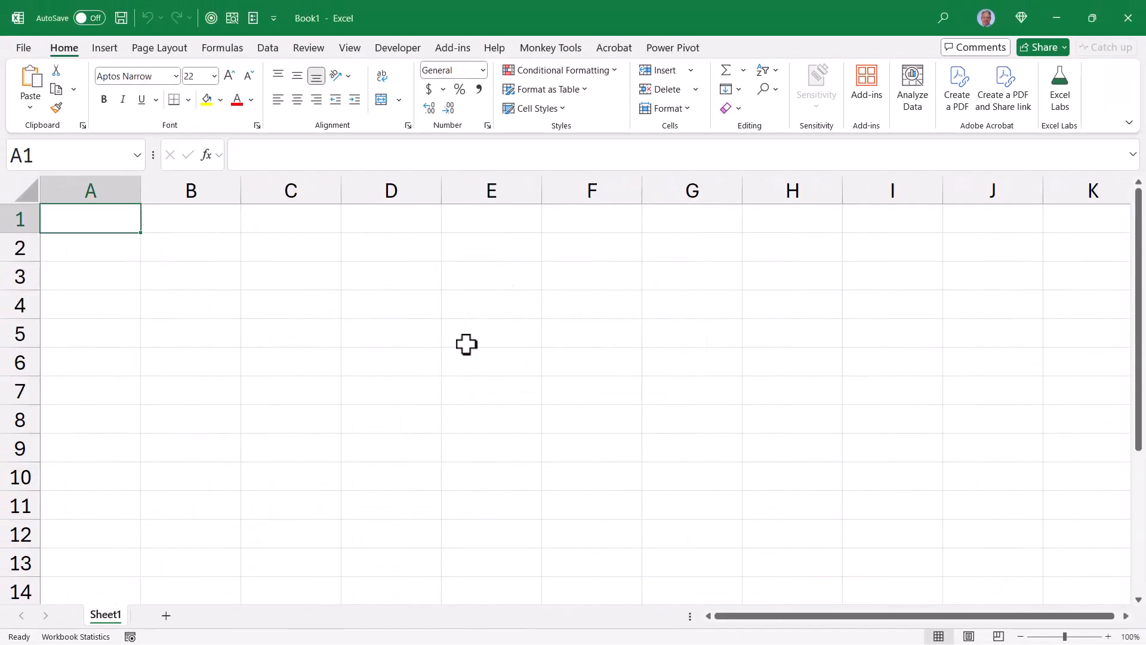
text(xdfljdogbfgn fgno)
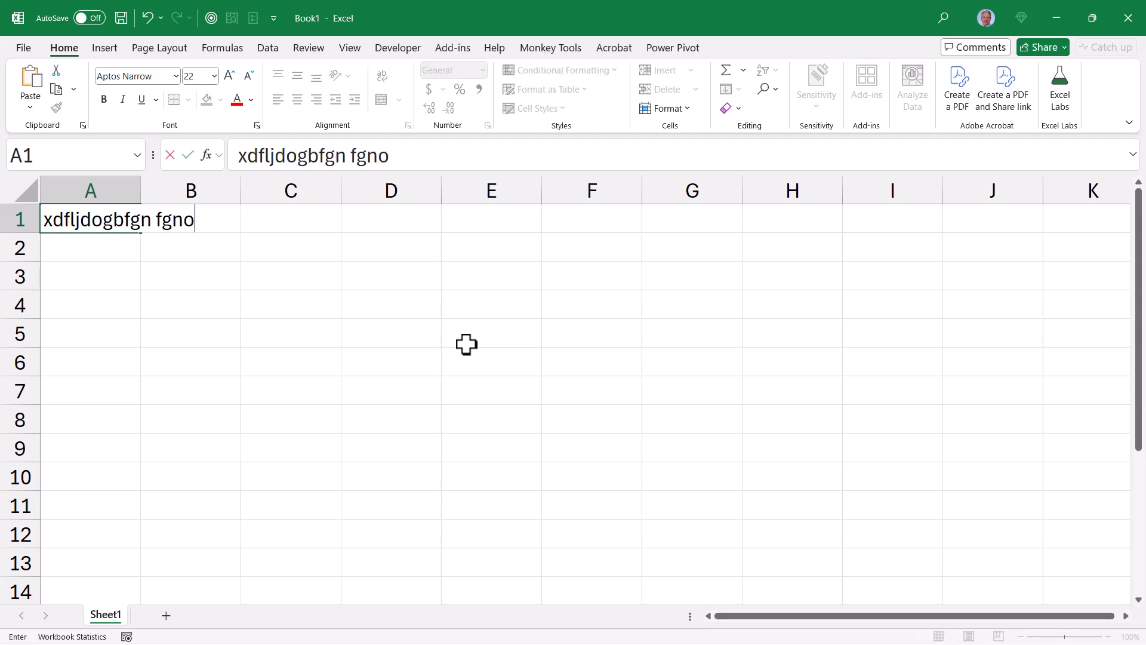
text(fgn gfnopfgo)
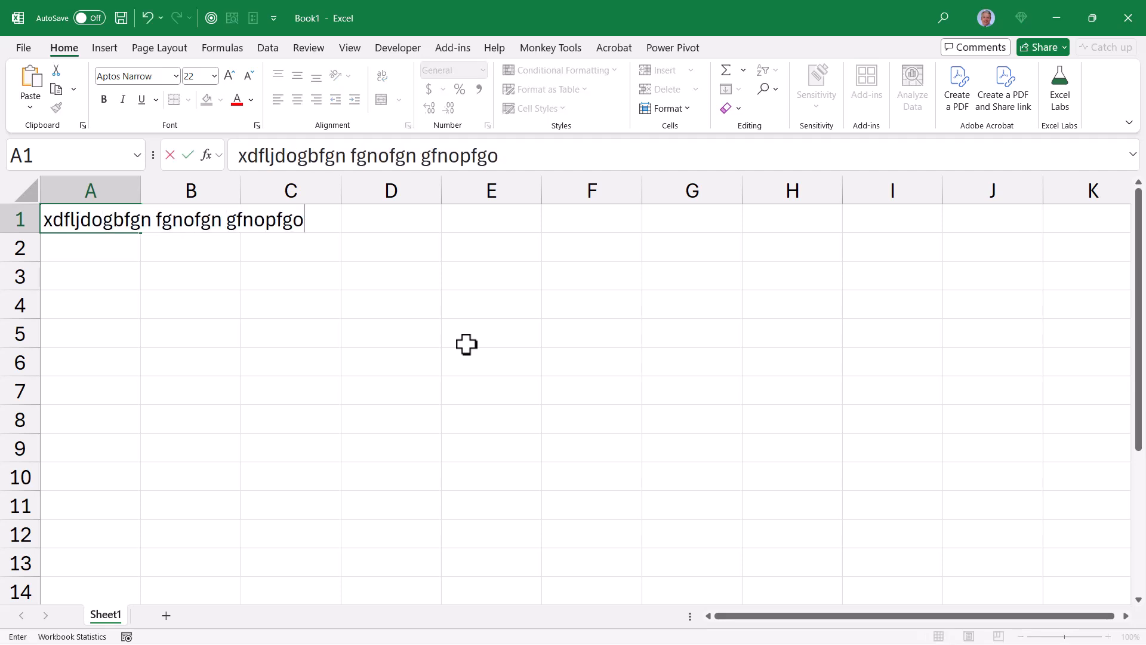
key(Escape)
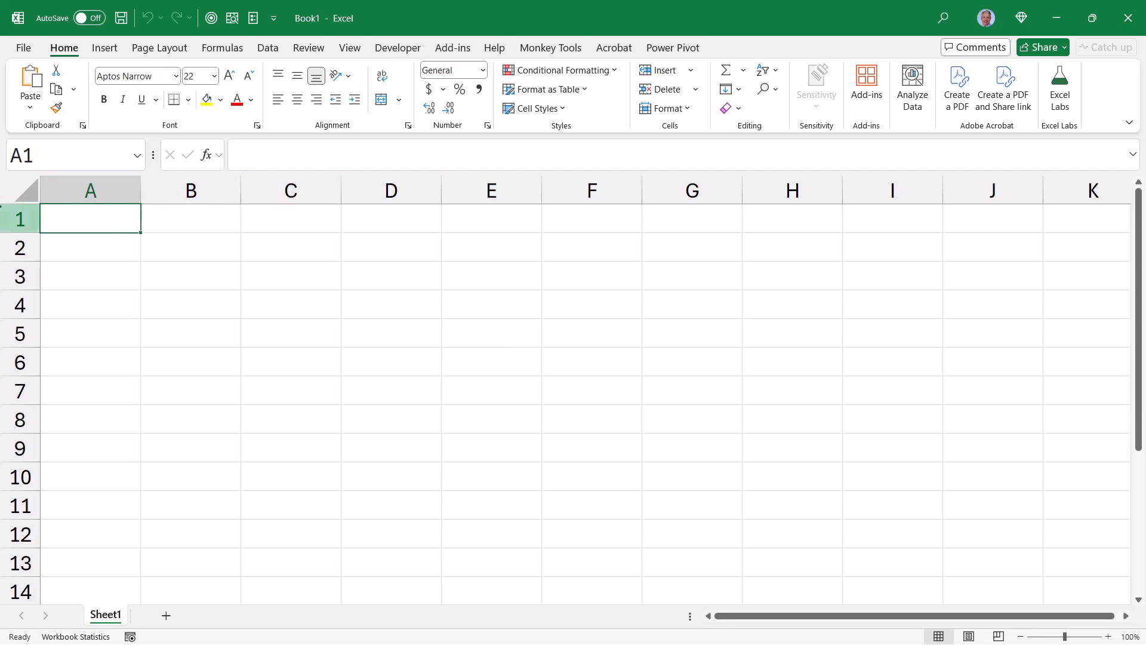
click(147, 238)
drag(197, 272, 579, 464)
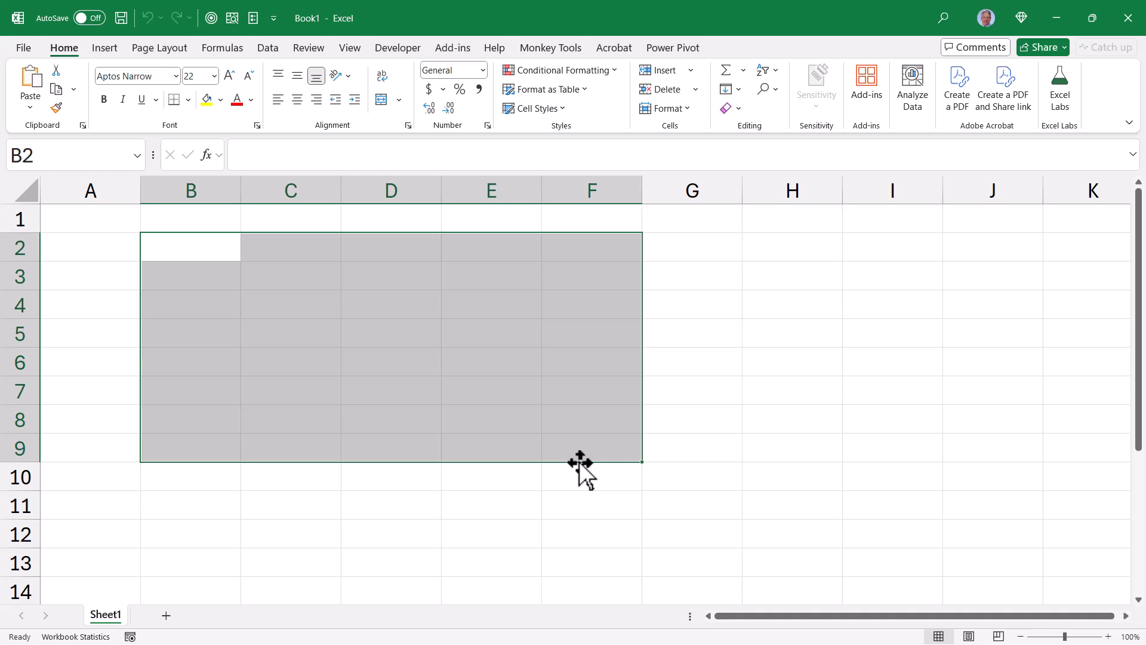
click(512, 365)
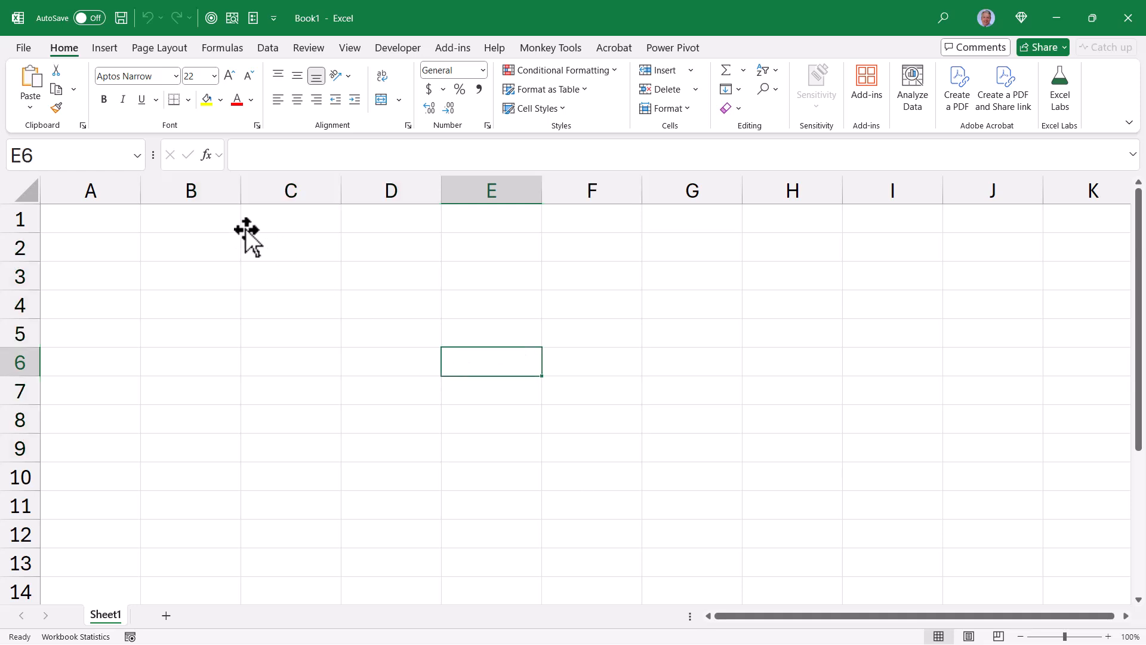
Step: Review the start up options at the end of the General options and close the dialog without changes
click(254, 20)
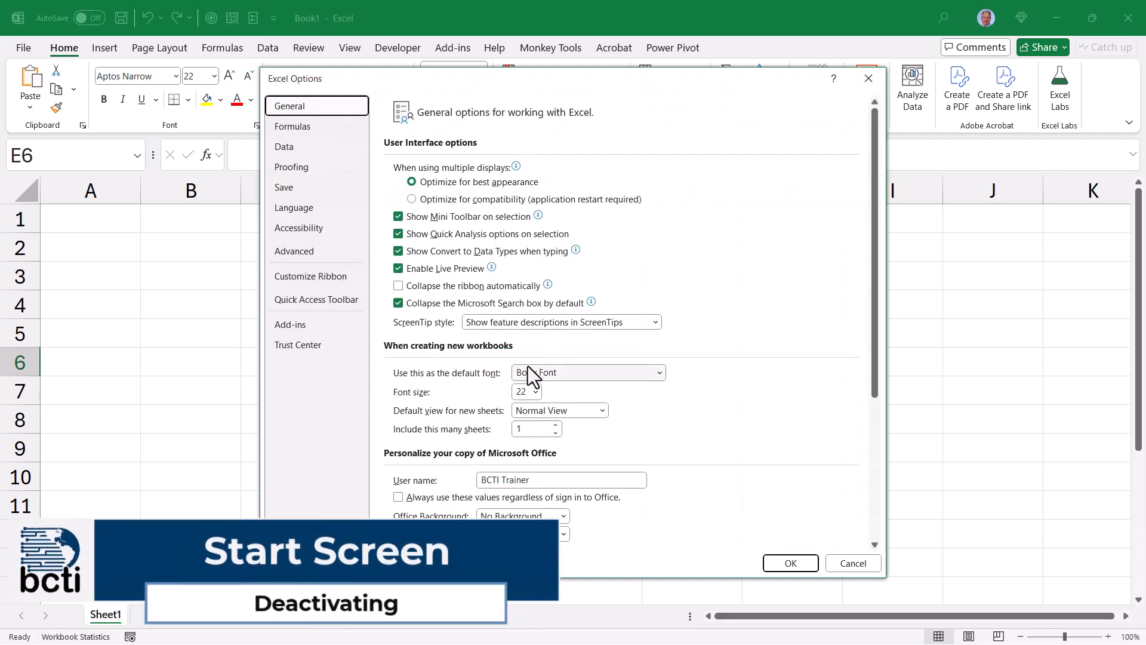
scroll(528, 366, down, 5)
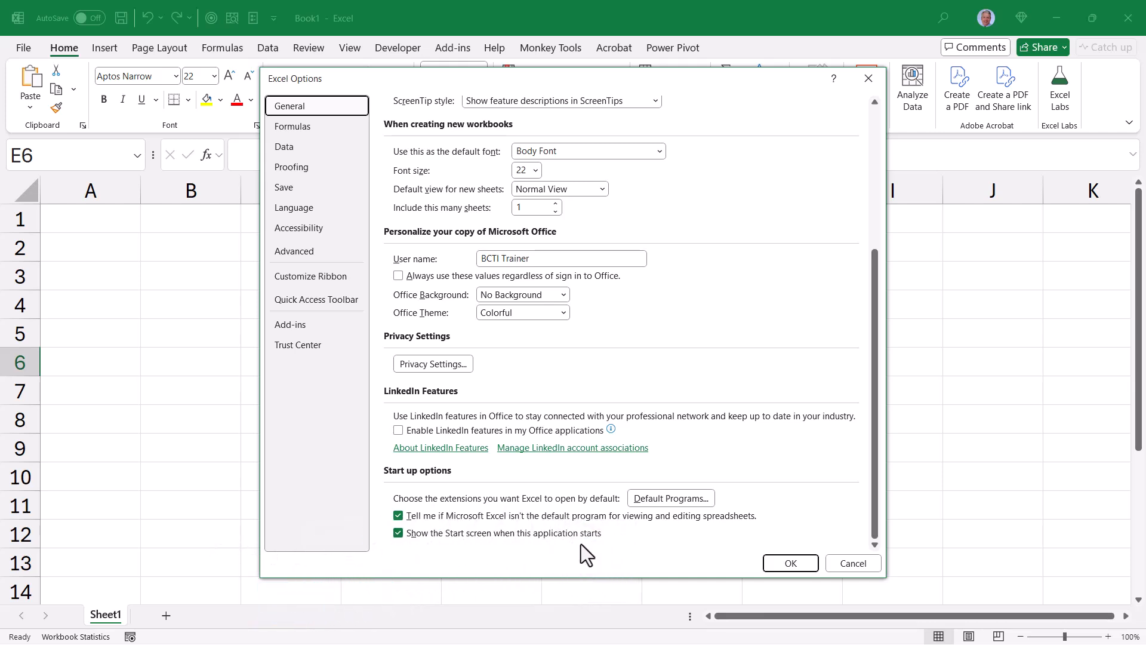
click(838, 558)
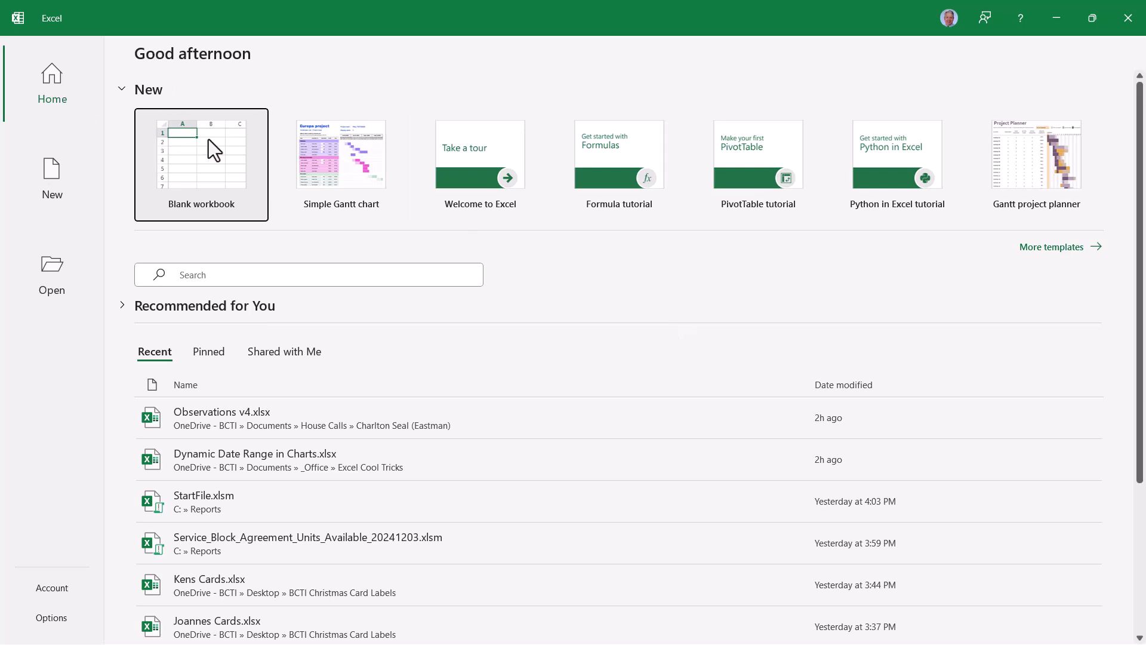
Step: Browse the Start screen's recent files, New page and Open page, and create a blank workbook
scroll(336, 465, down, 3)
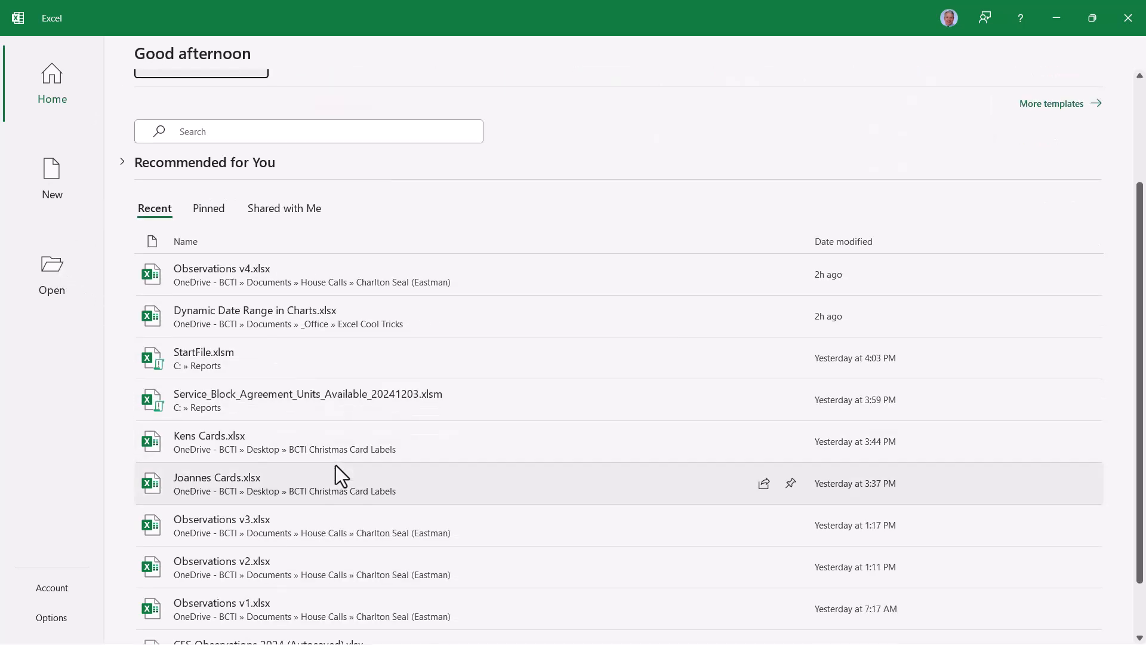
scroll(275, 418, up, 3)
click(43, 169)
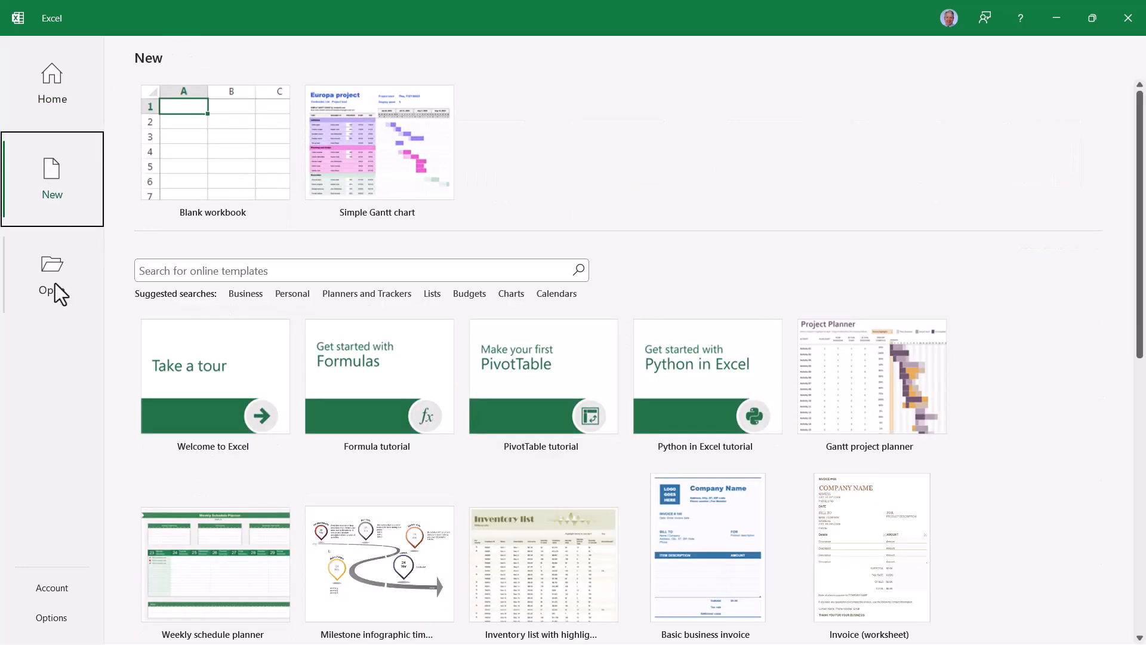
click(57, 290)
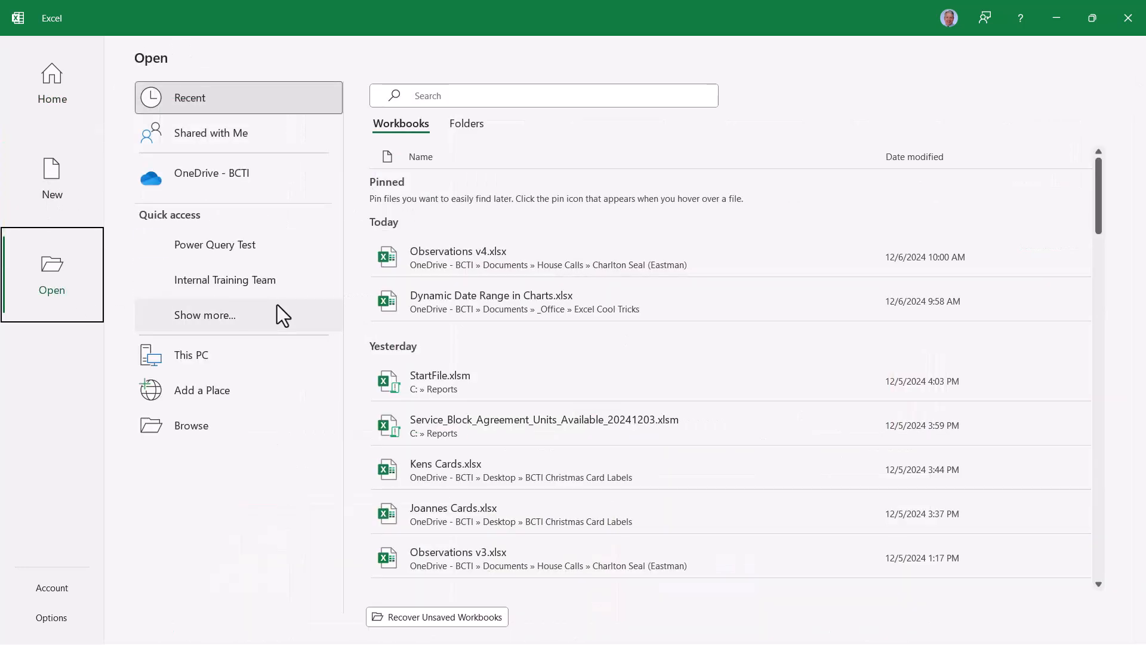
click(48, 88)
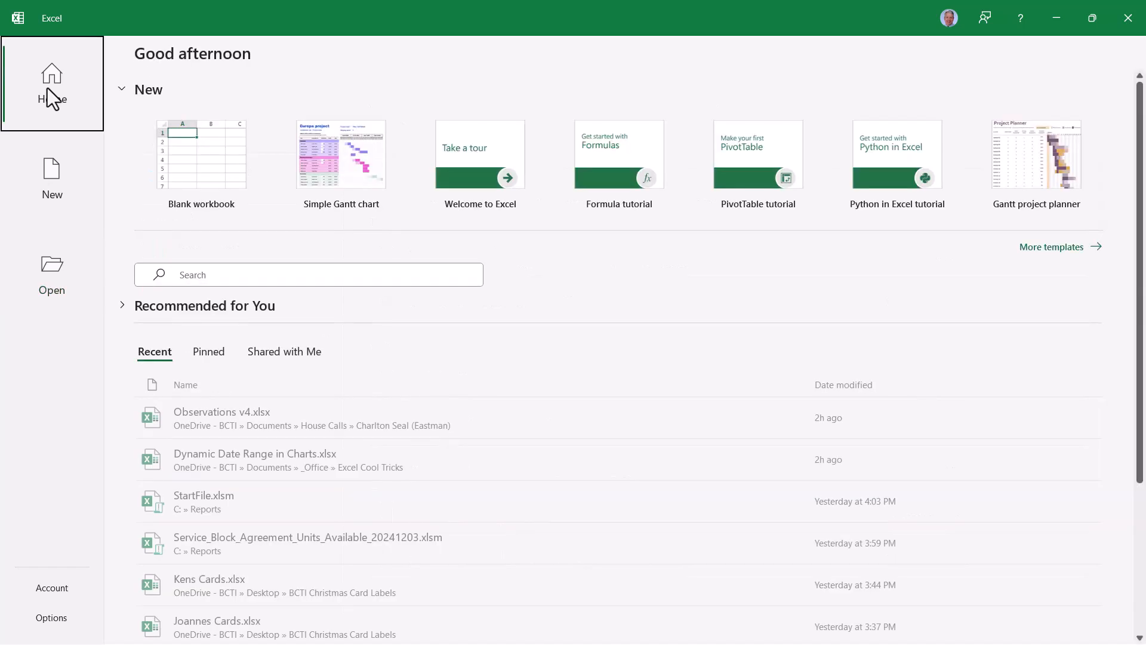
click(191, 155)
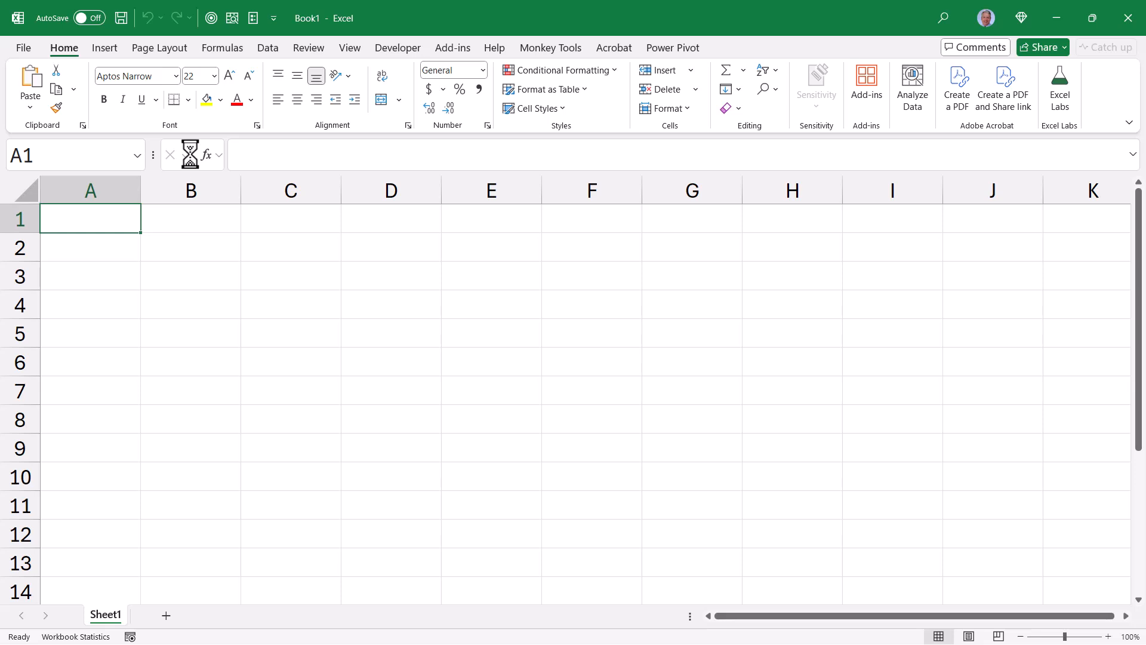
Step: Disable "Show the Start screen when this application starts" in the General options and apply the change
click(254, 17)
scroll(657, 222, down, 4)
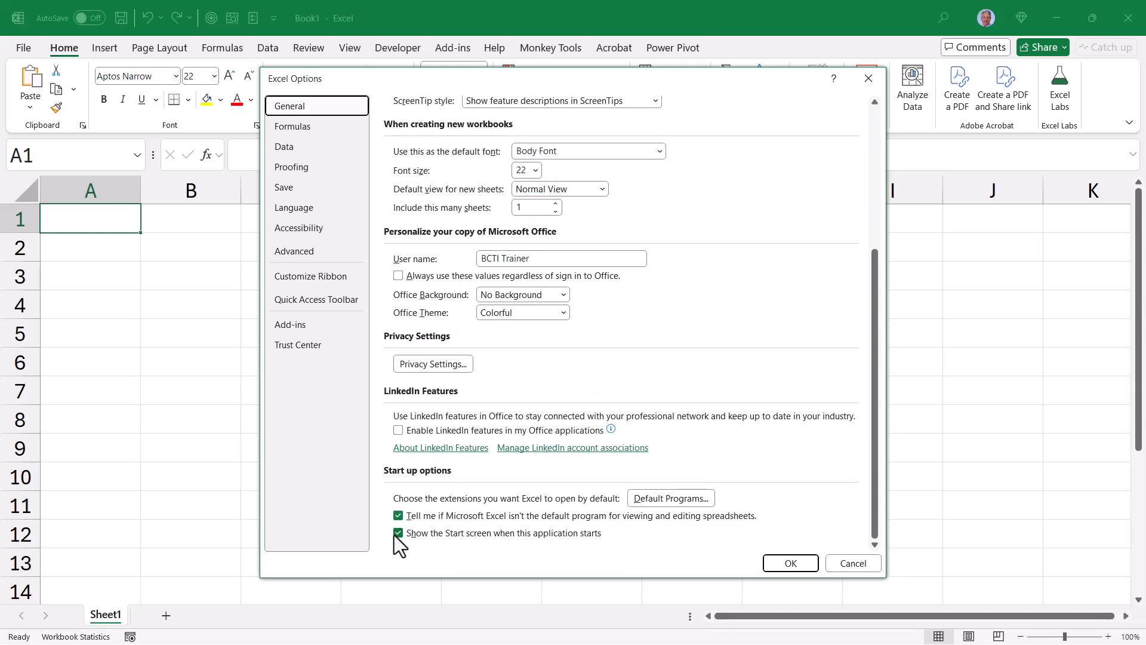
click(395, 533)
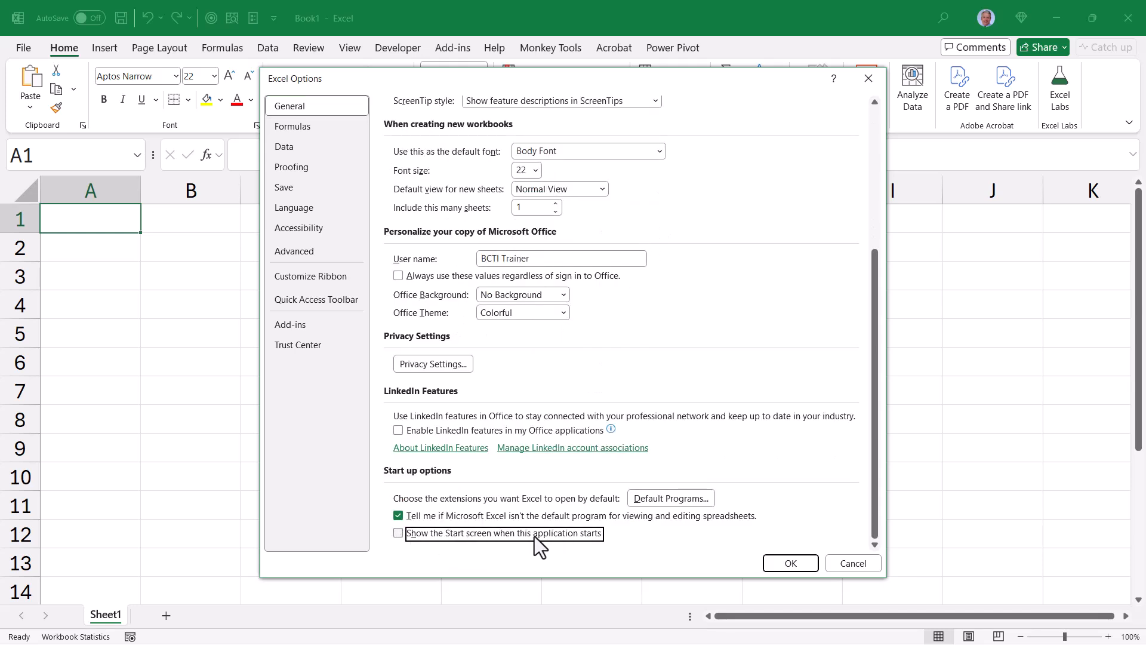
click(768, 563)
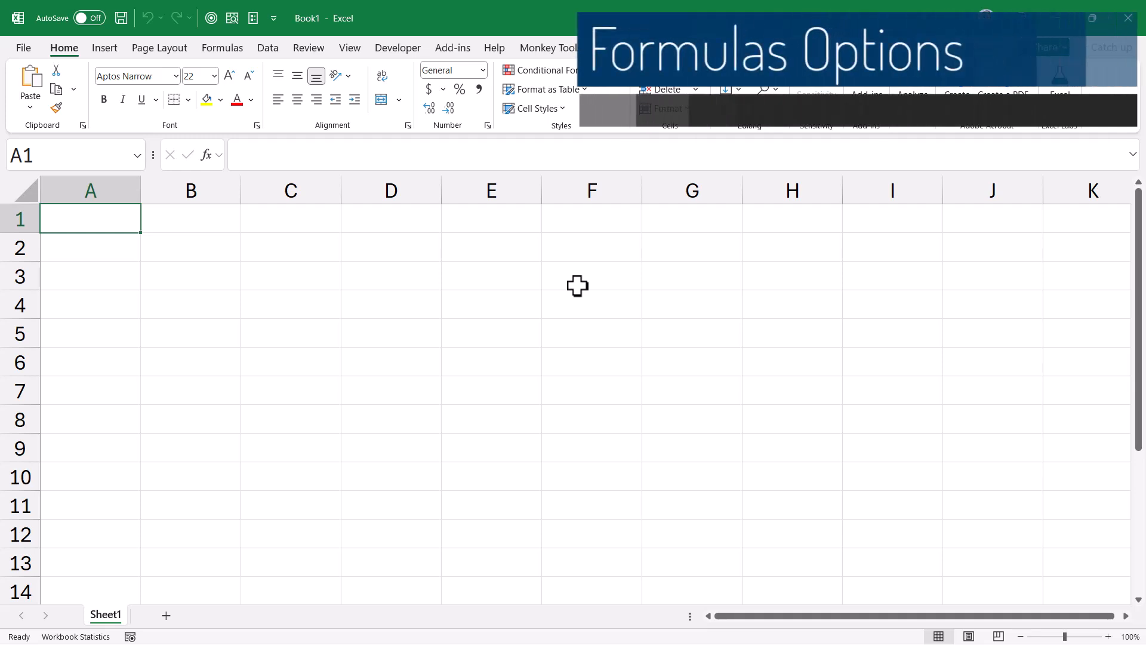
Step: Open the Formulas options in Excel Options to review the settings for working with formulas
click(252, 18)
click(286, 126)
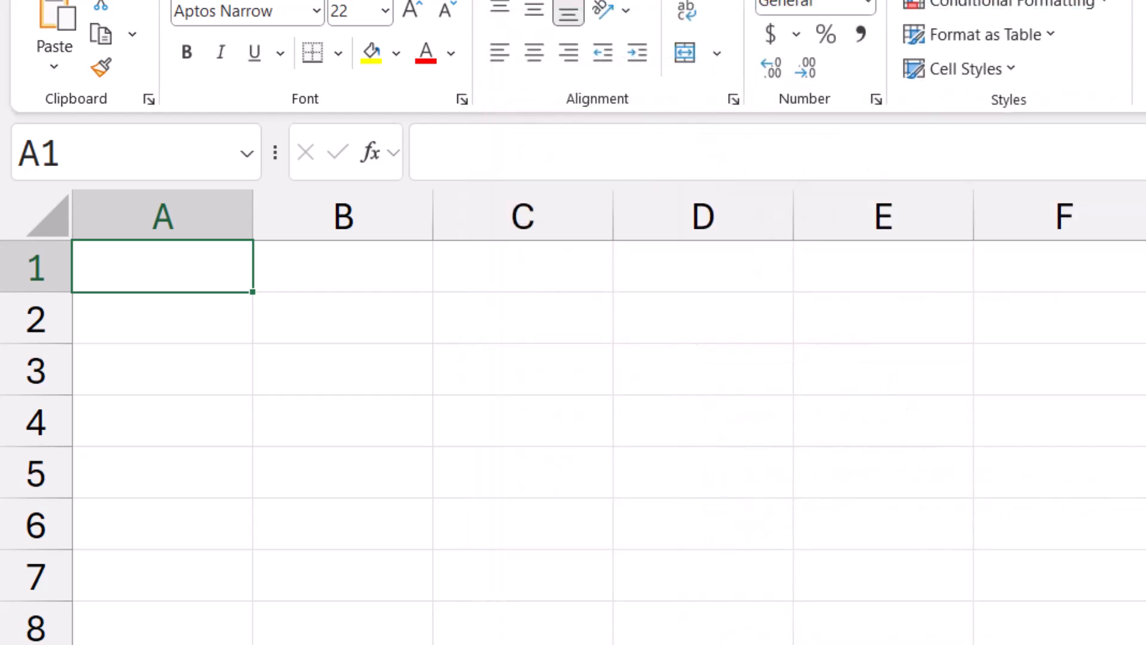
Step: Try the function suggestions in cell A1 by entering =v, =va, =l and =b in turn
text(=)
text(V)
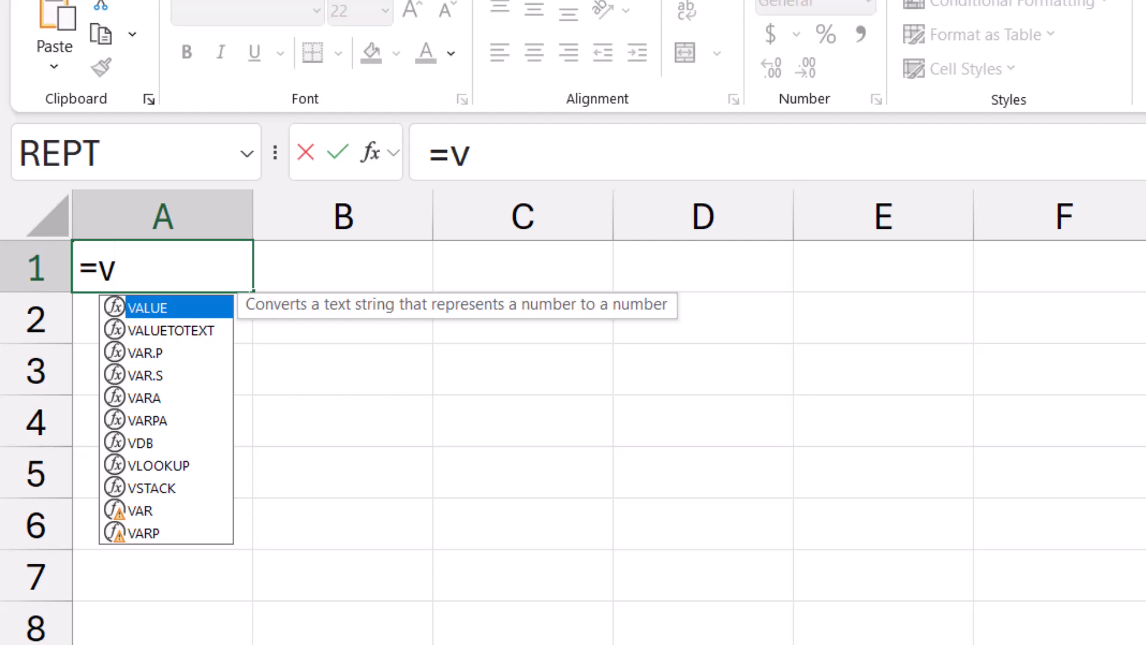
text(a)
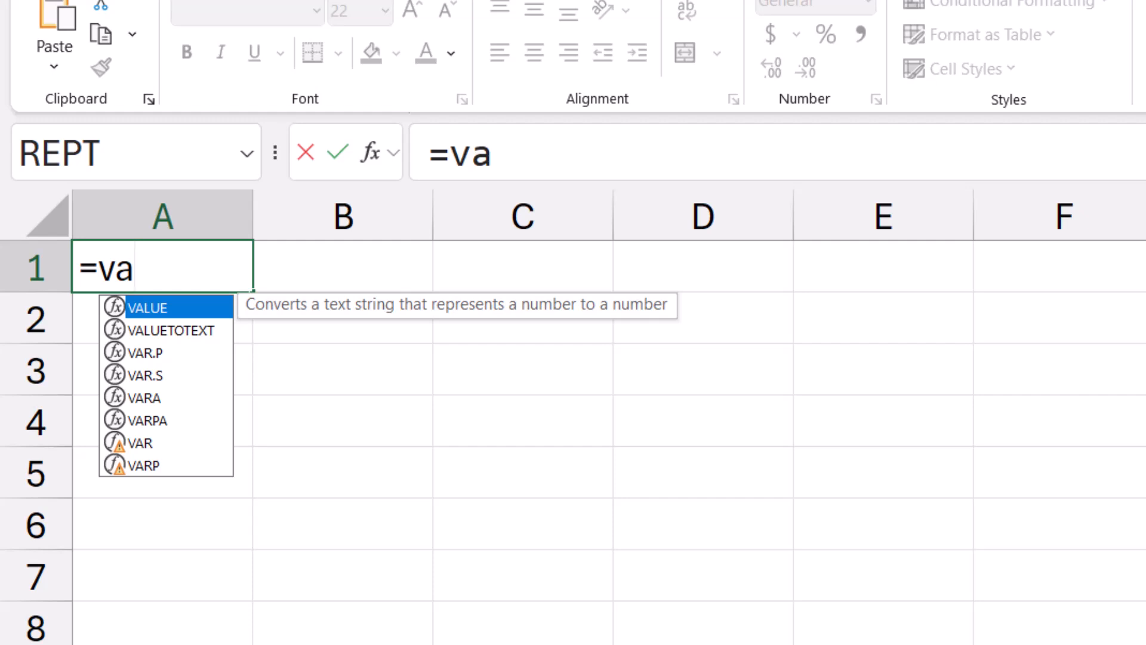
key(BackSpace)
key(BackSpace)
text(l)
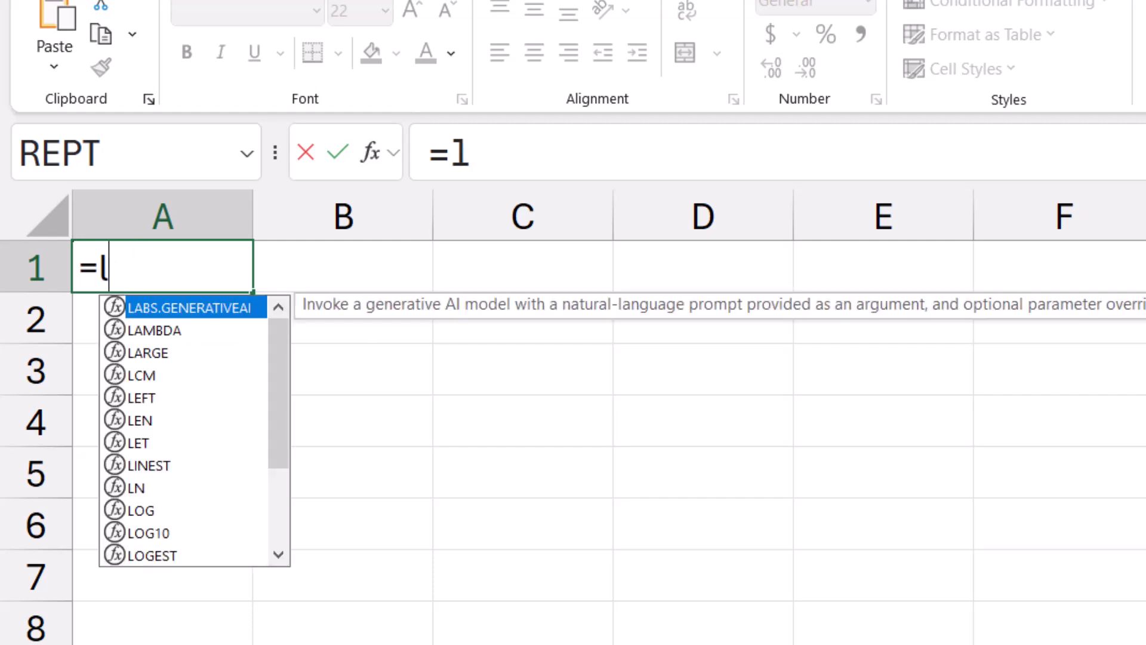
key(BackSpace)
text(b)
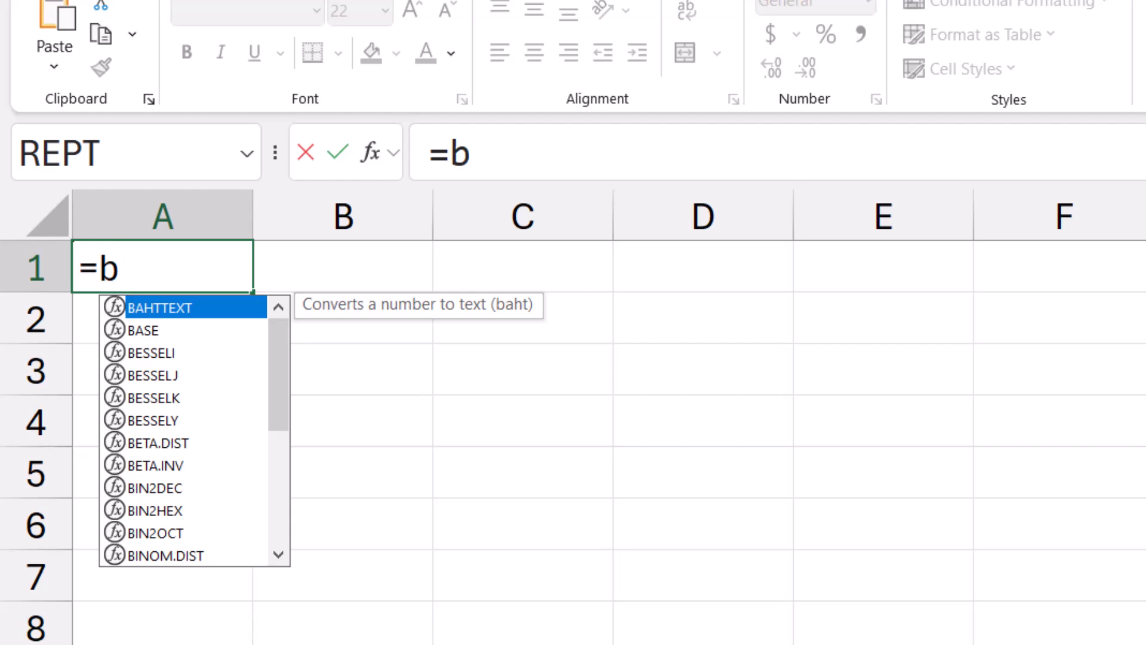
Step: Insert the suggested BESSELY function into the formula in cell A1 and cancel the entry
key(Down)
key(Down)
key(Down)
key(Down)
key(Down)
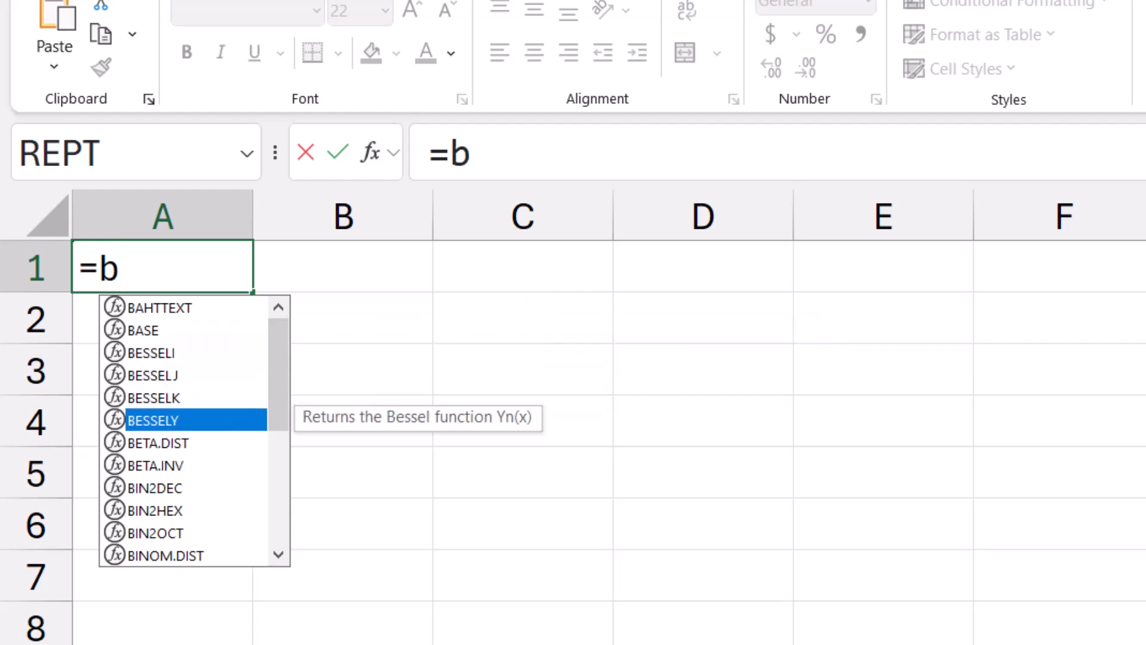
key(Tab)
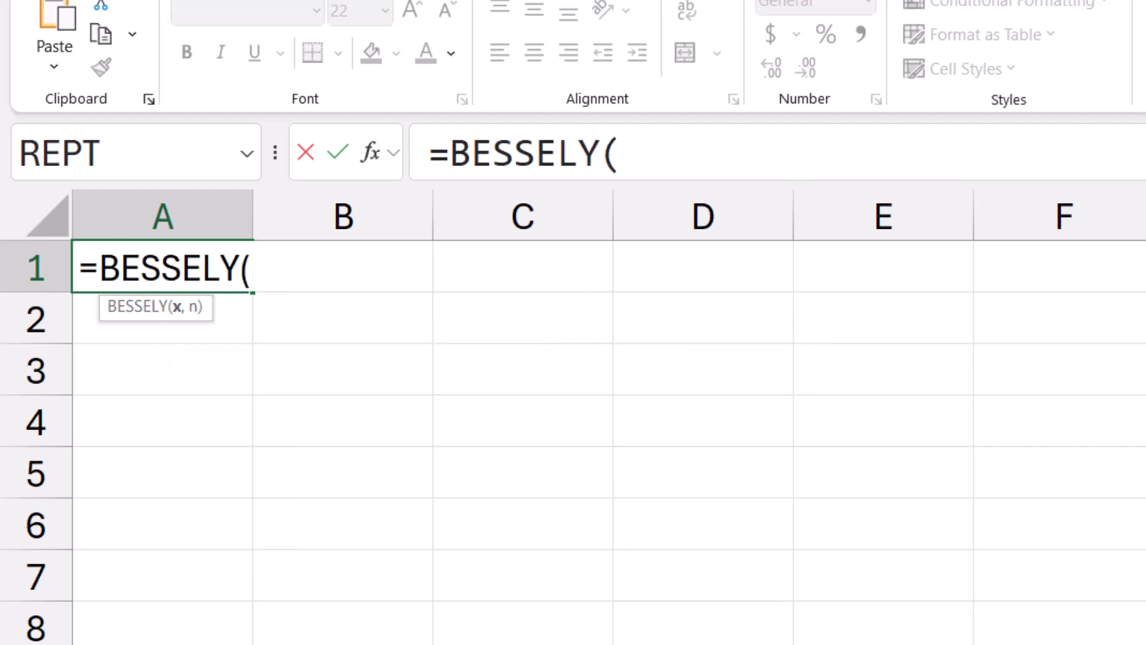
key(Escape)
Step: Start a VLOOKUP formula in cell A1, skip to the range_lookup argument, highlight FALSE - Exact match, and cancel the entry
text(=vl)
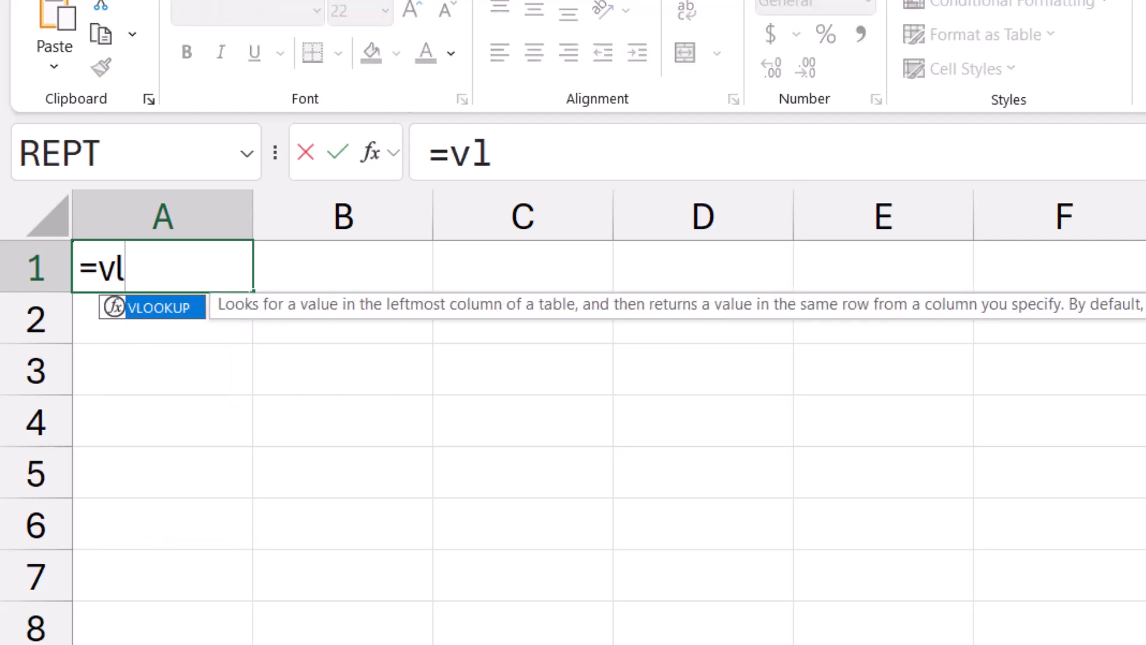
key(Tab)
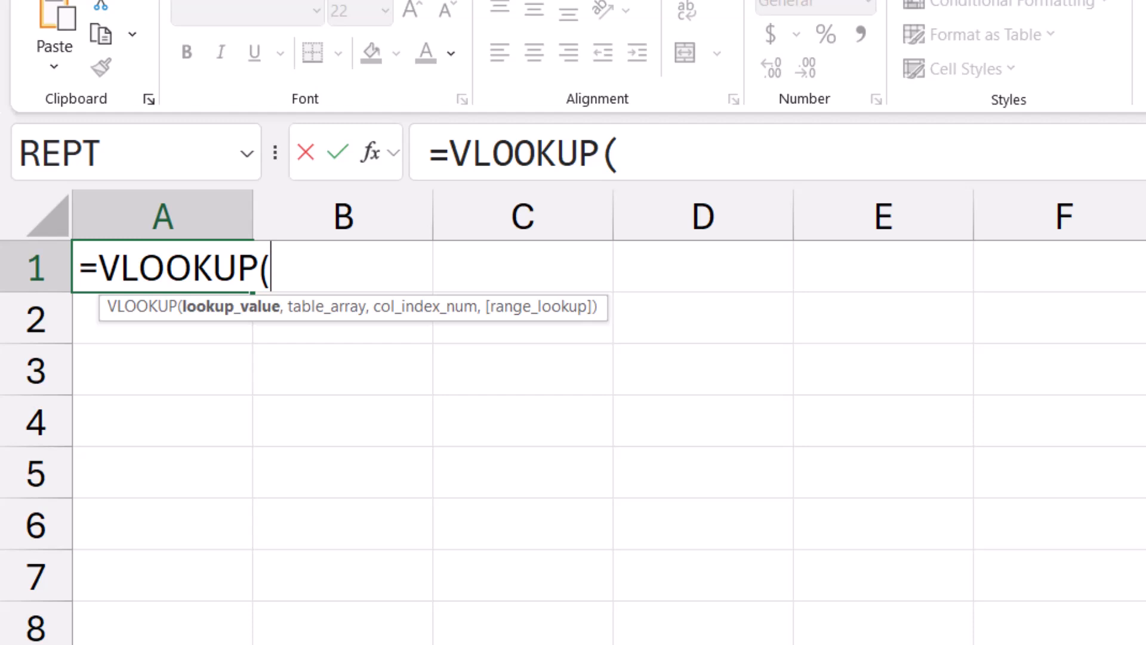
text(,)
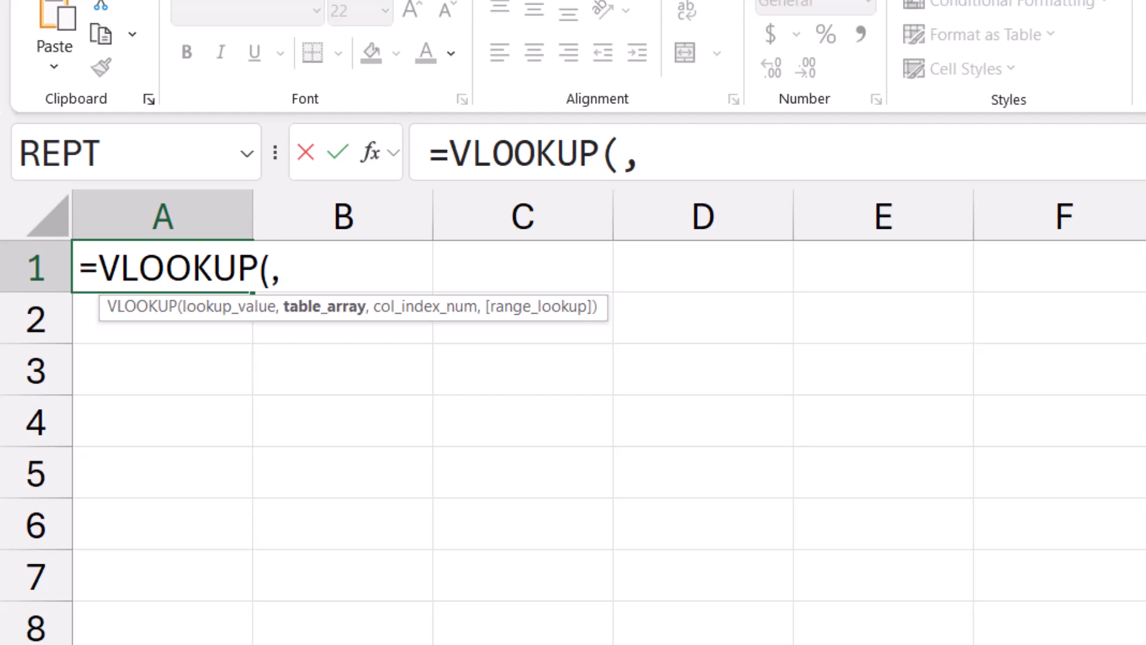
text(,,)
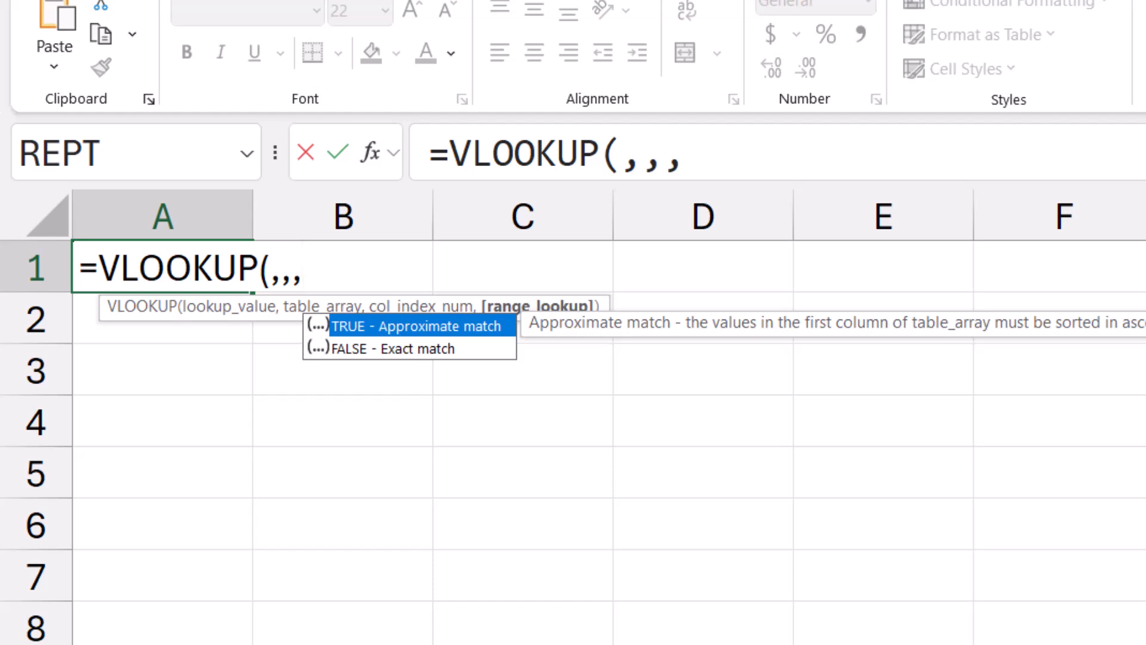
key(Down)
key(Up)
key(Down)
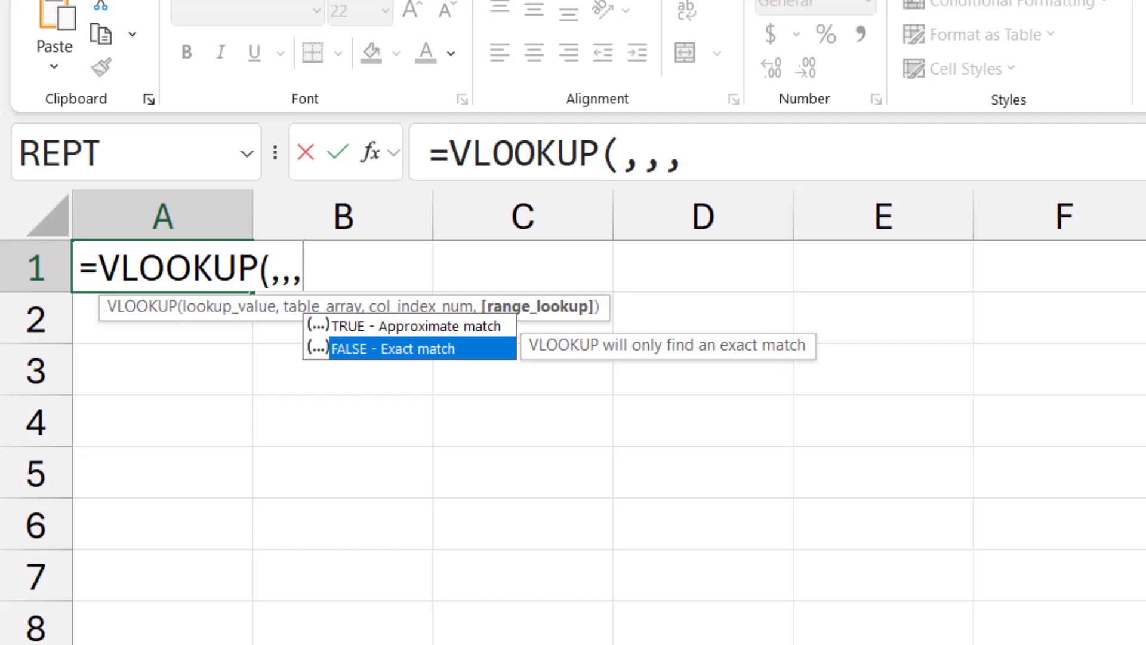
key(Escape)
key(Escape)
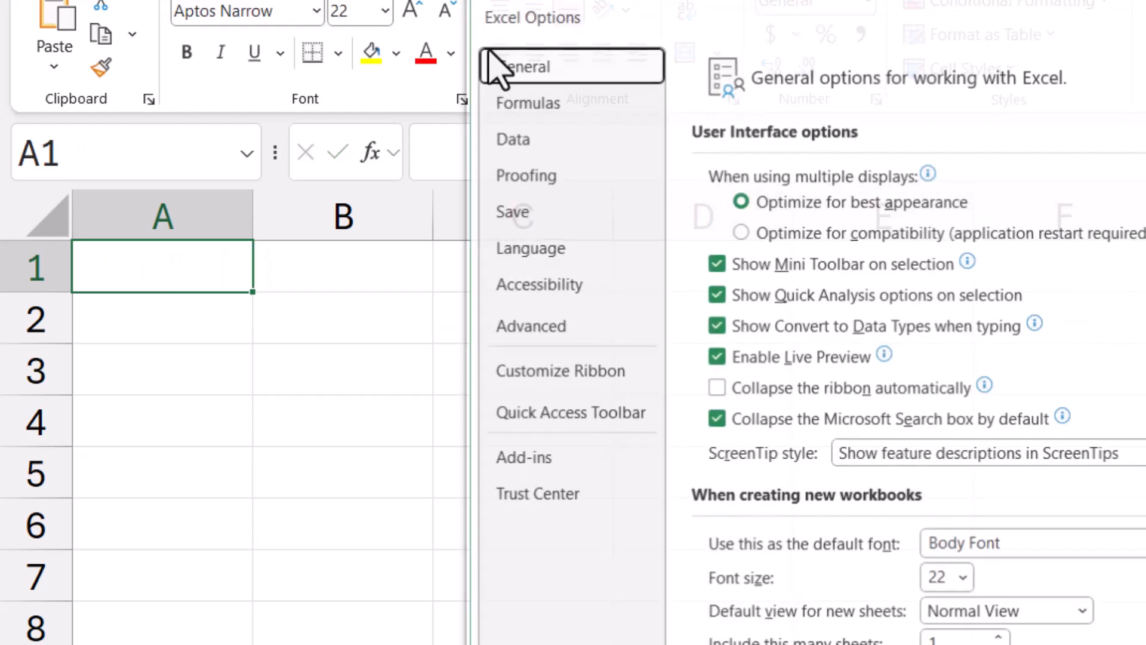
Step: Turn off Formula AutoComplete in the Formulas options and apply the change
click(524, 102)
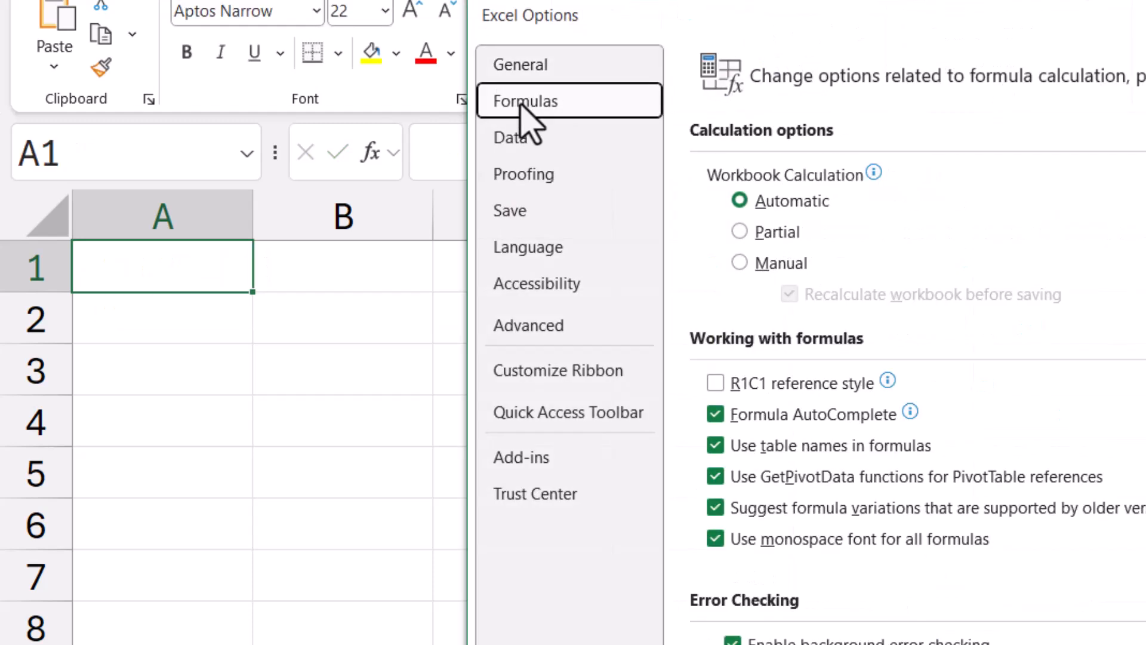
click(716, 414)
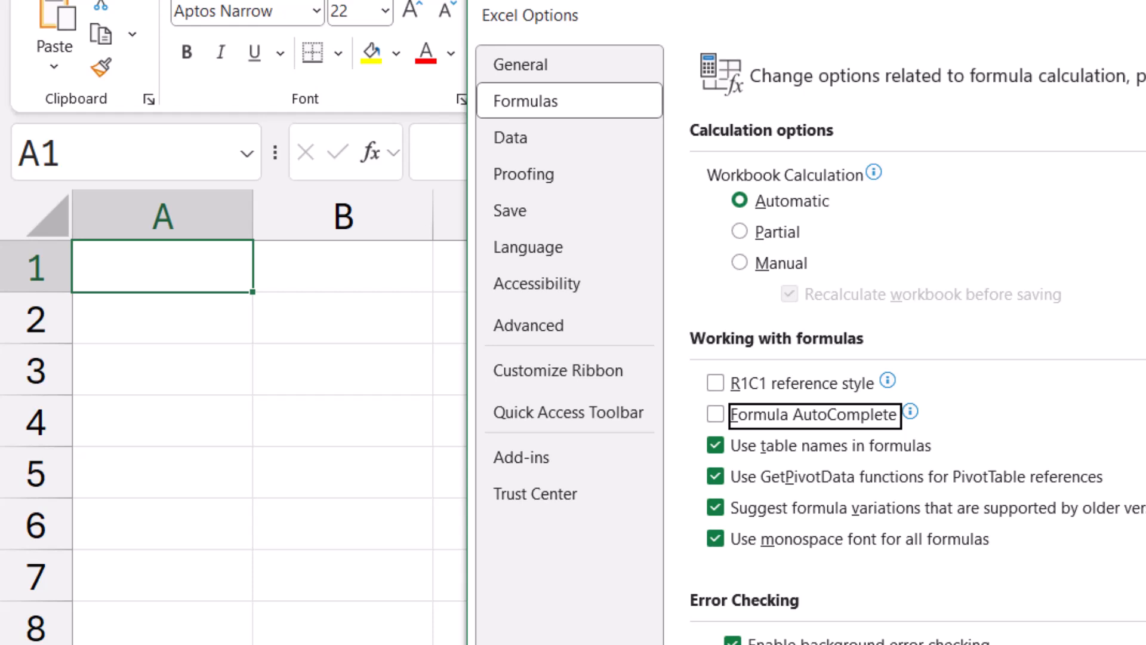
key(Return)
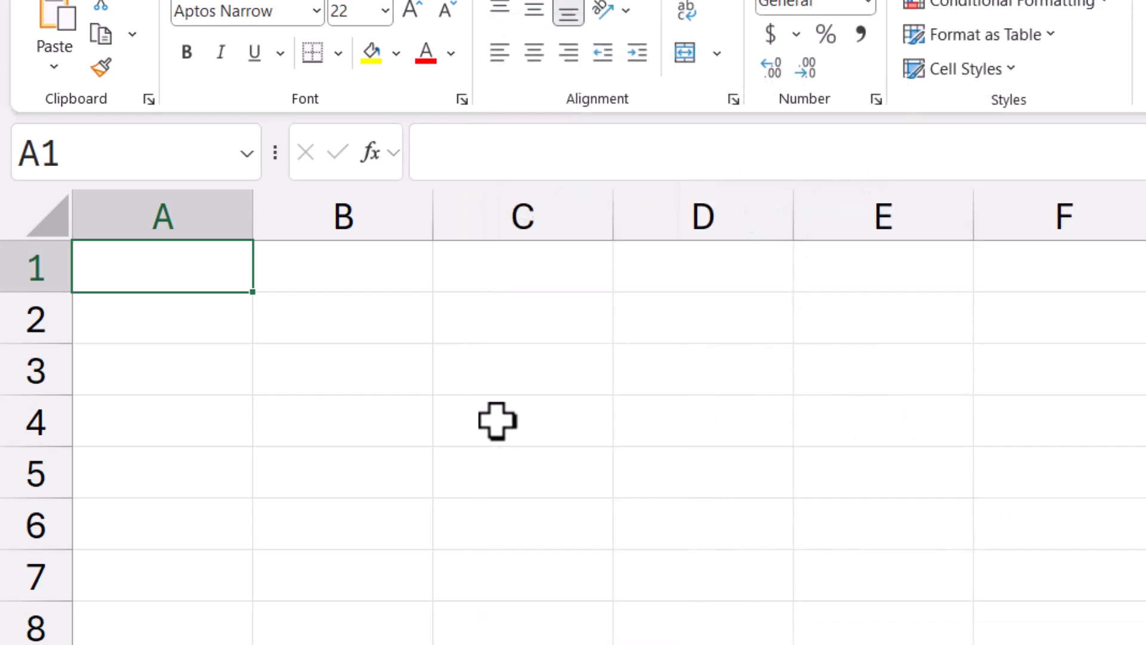
Step: Start a VLOOKUP formula in cell A1 up to the opening parenthesis and cancel the entry
text(=v)
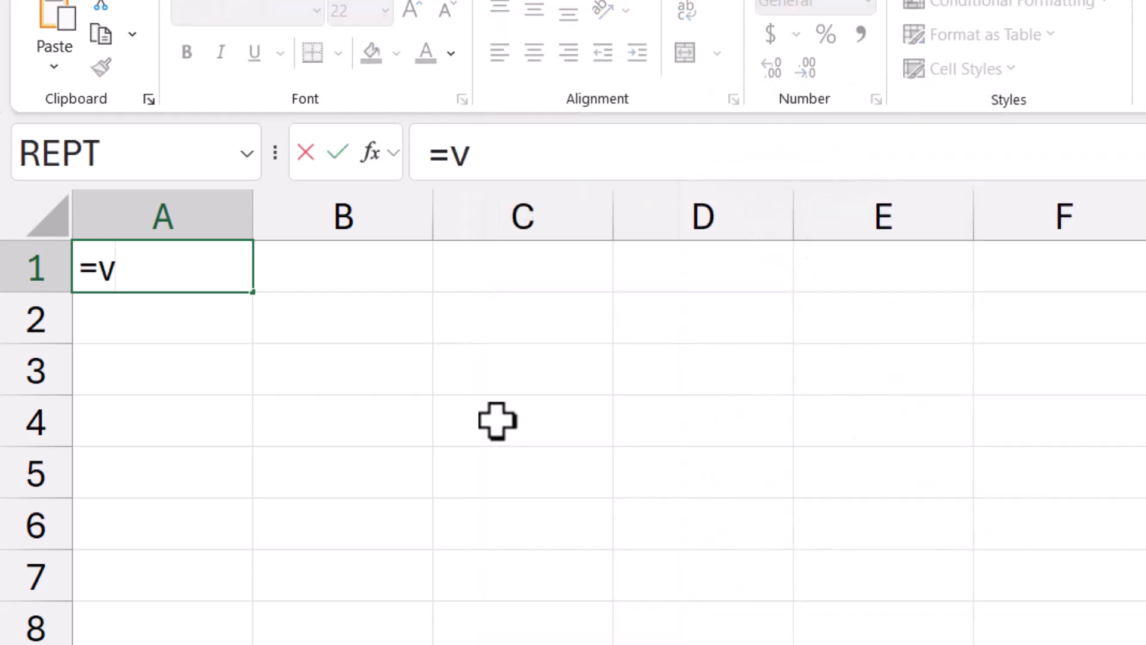
text(loo)
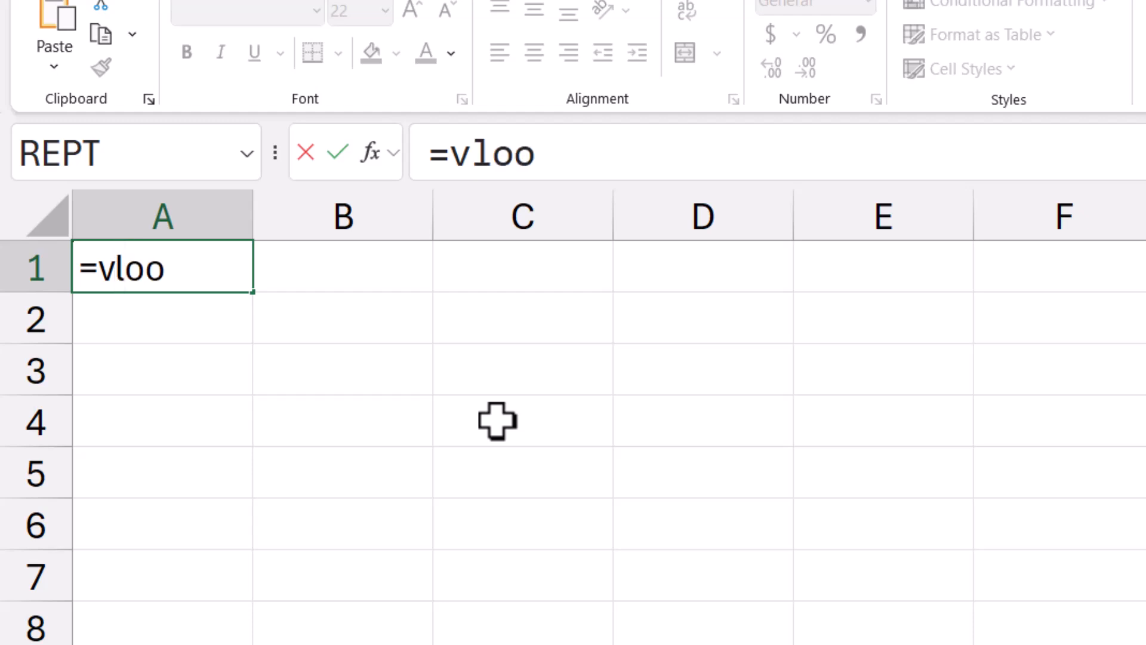
text(kup()
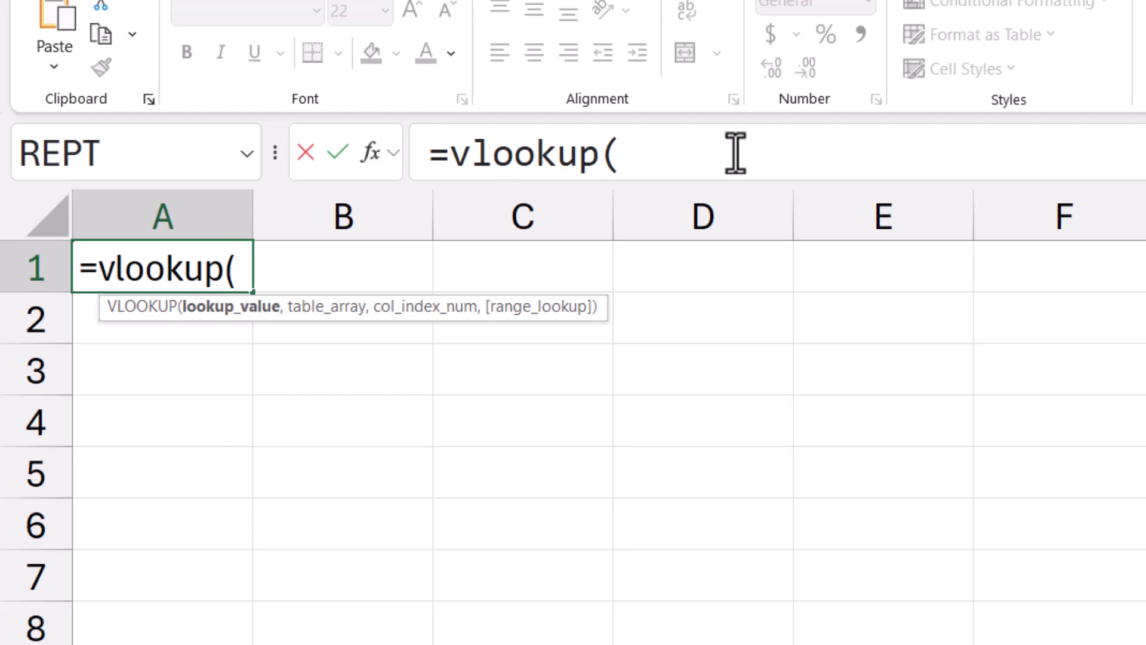
key(Escape)
Step: Examine the Formula AutoComplete setting in the Formulas options
key(alt+f)
key(t)
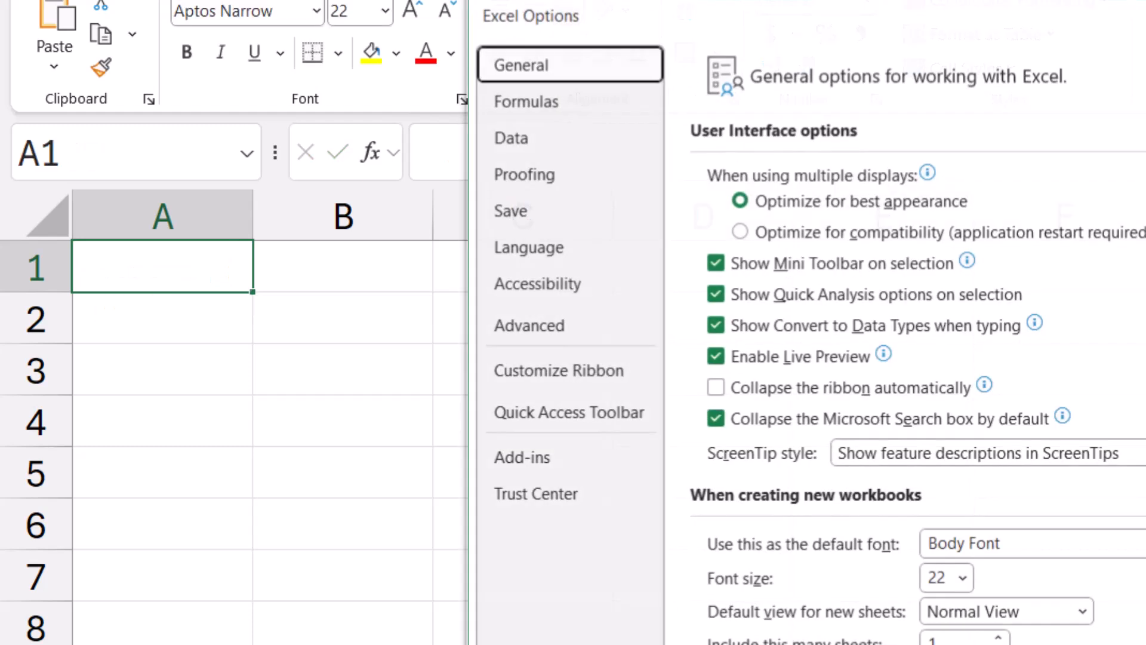
click(540, 107)
mouse_move(761, 418)
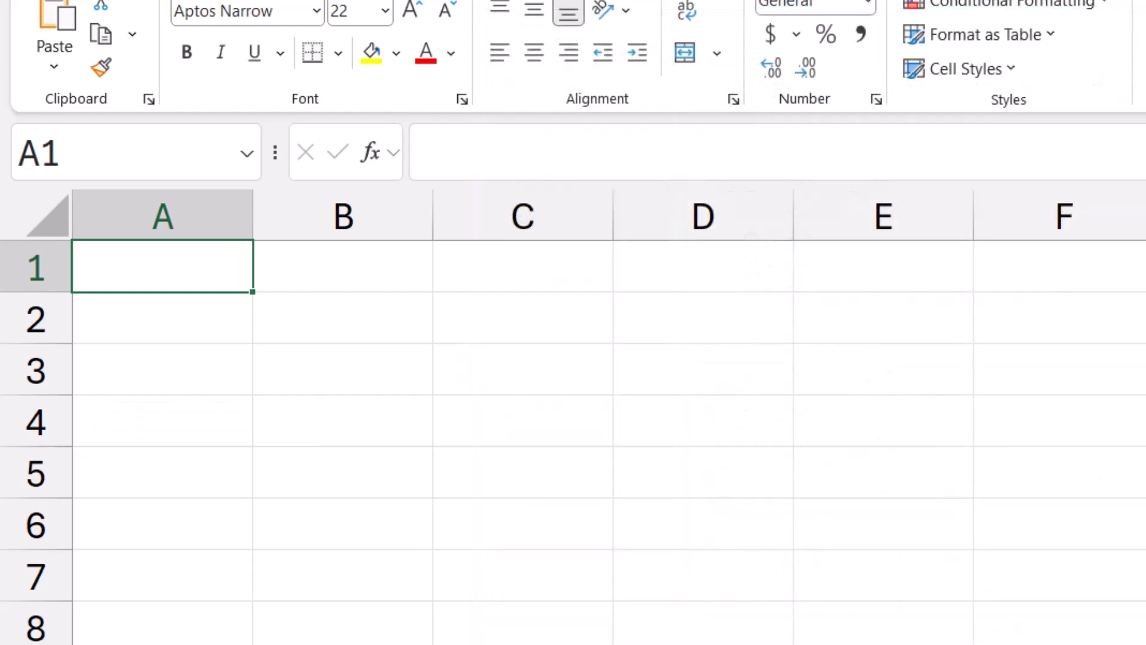
Step: Enter =v in cell A1, call up the function suggestions manually, and cancel the entry
text(=v)
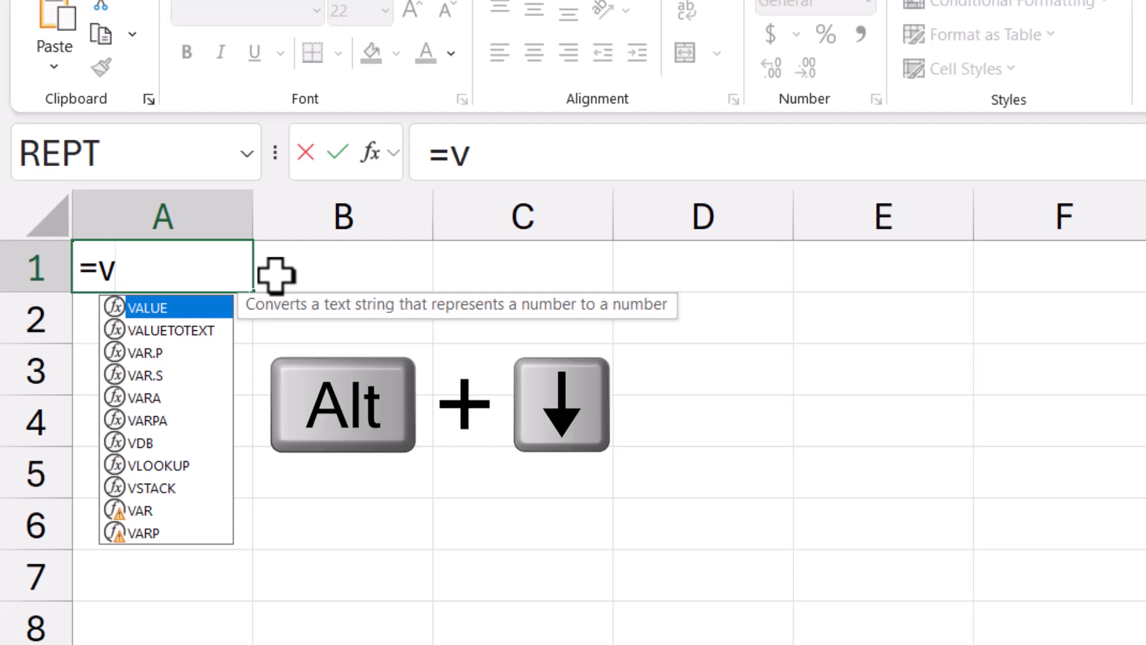
key(Escape)
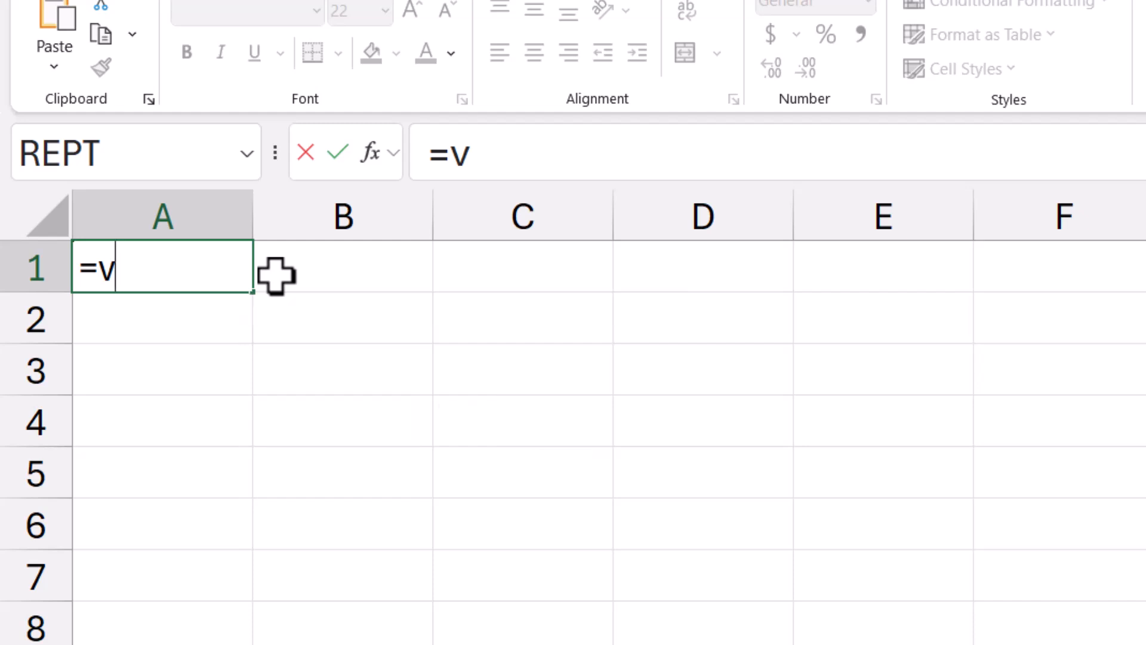
key(Escape)
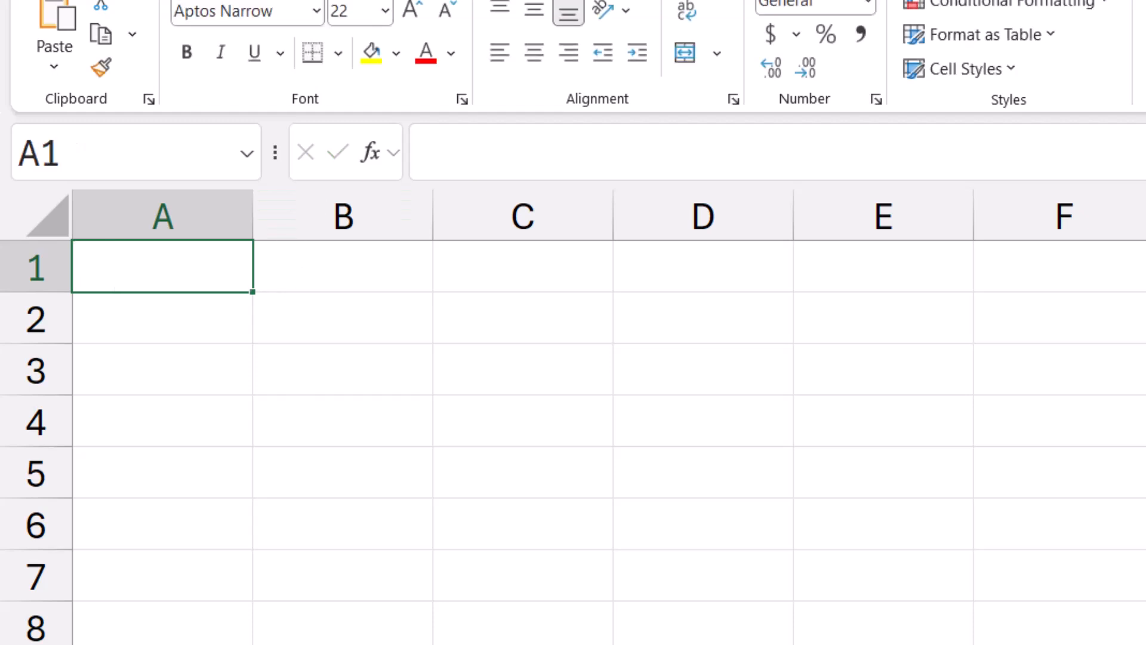
Step: Check the Formula AutoComplete setting in the Formulas options and close the options without changes
key(alt+f)
key(t)
click(518, 110)
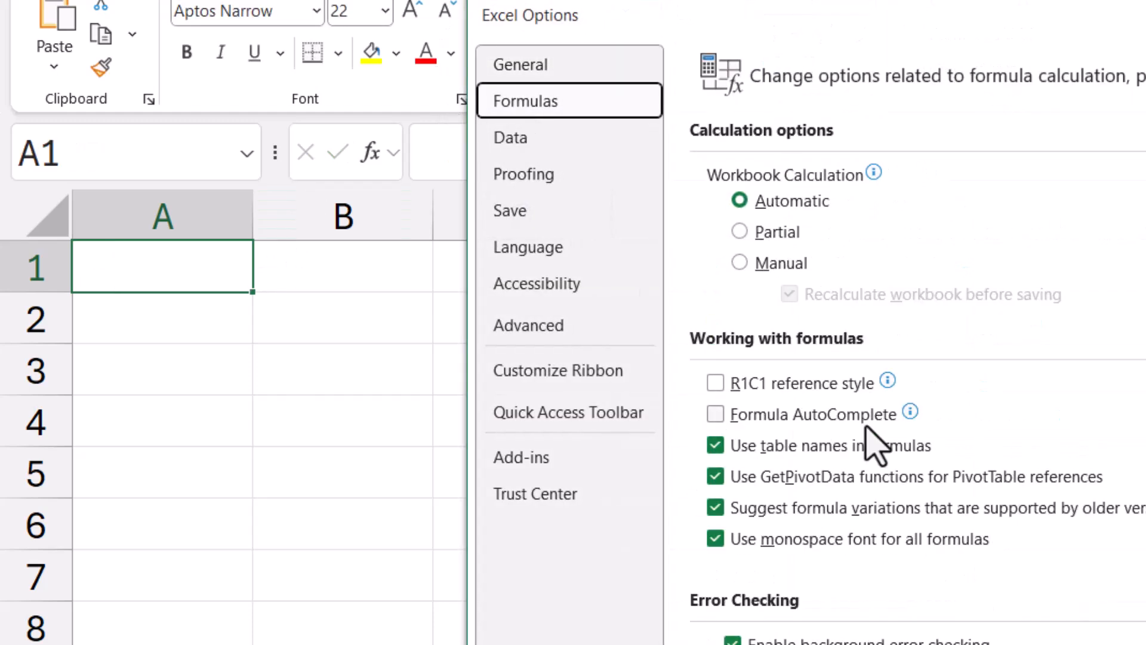
key(Escape)
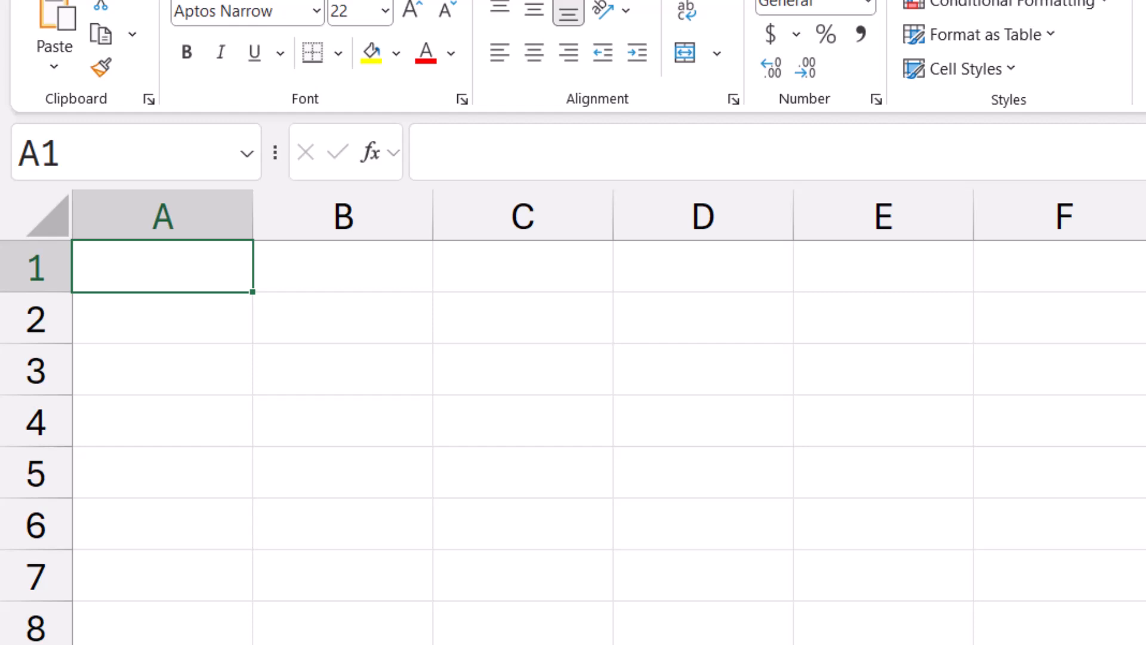
Step: Enter =l in cell A1, call up the function suggestions, narrow them with =lamb, and cancel the entry
text(=l)
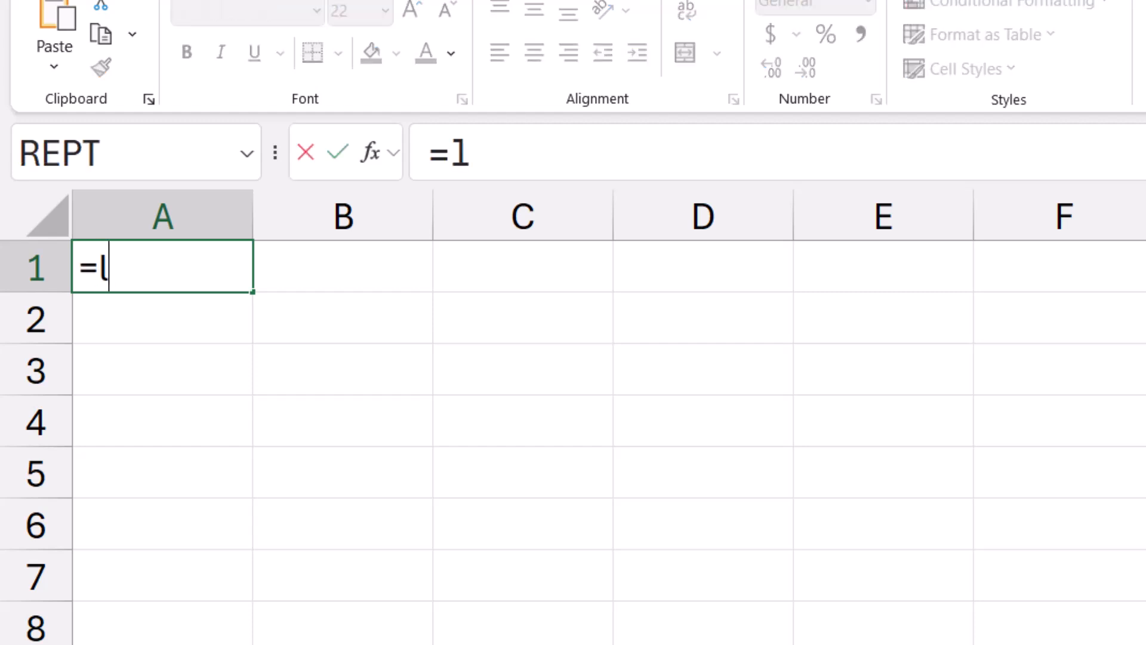
key(alt+Down)
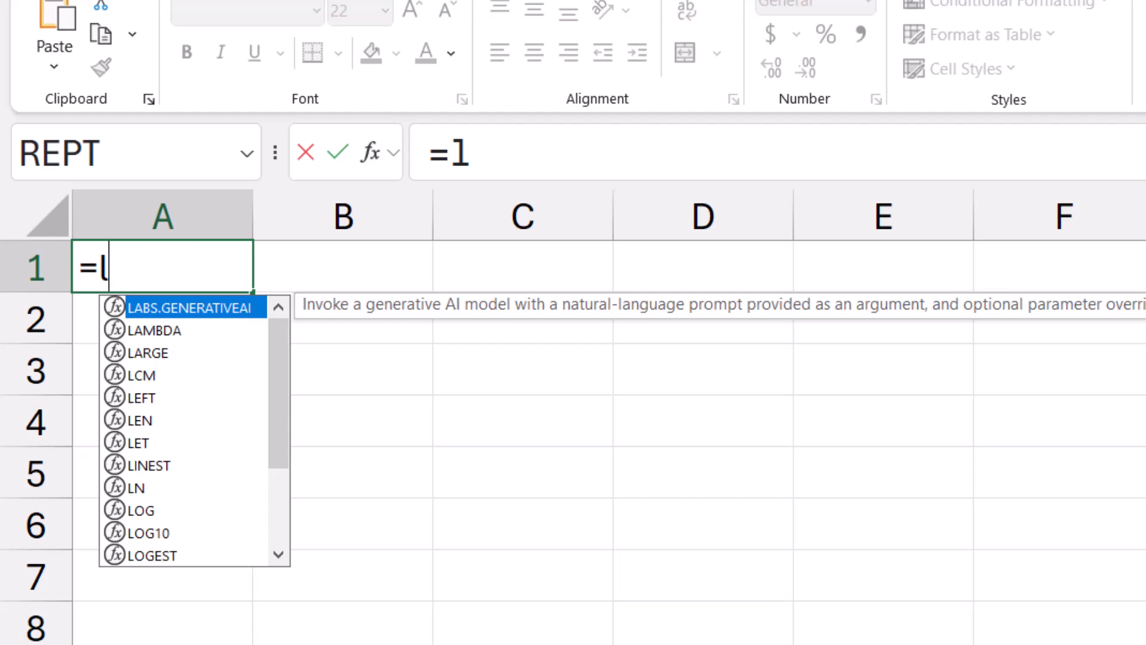
key(Escape)
text(amb)
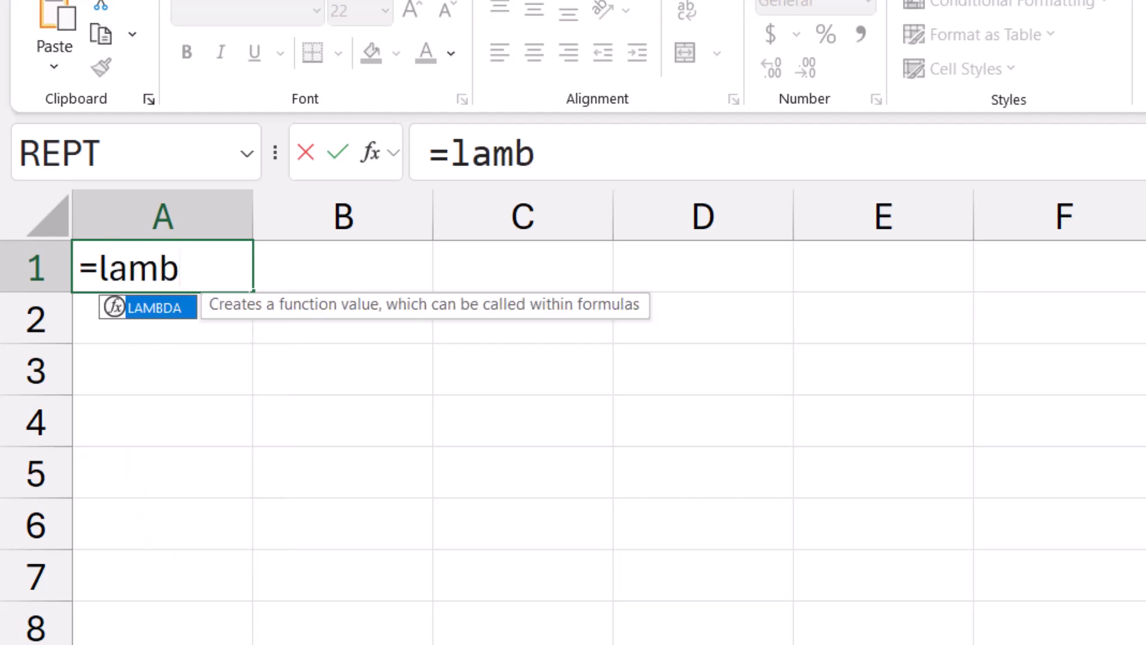
key(Escape)
key(Escape)
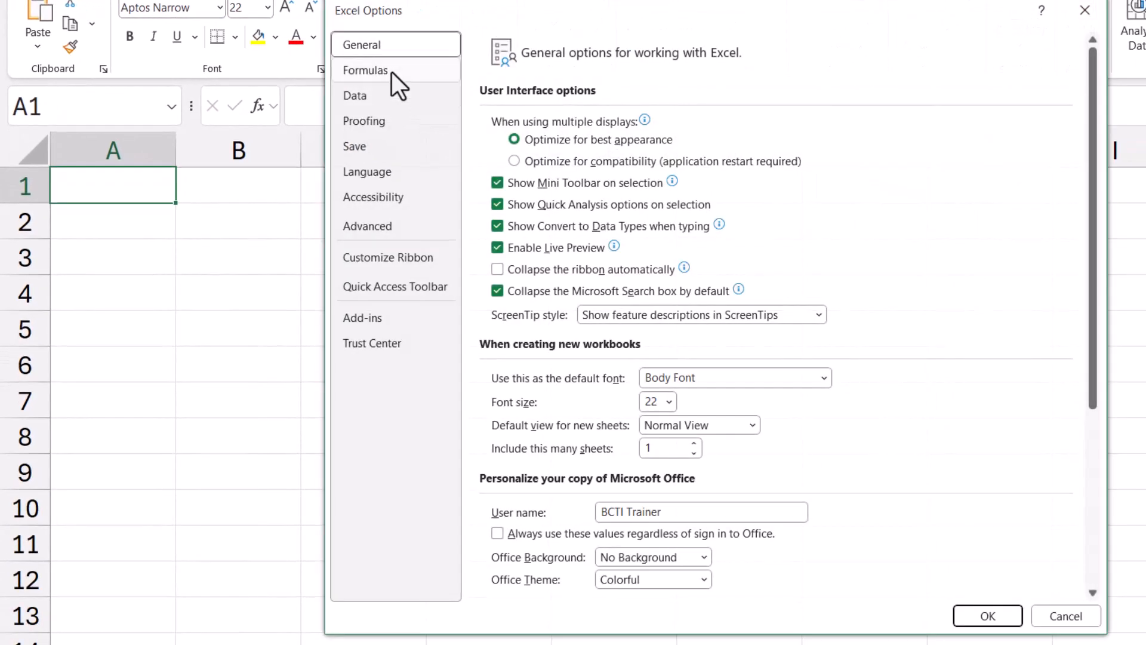
Step: Examine the error checking settings and error checking rules in the Formulas options
click(392, 72)
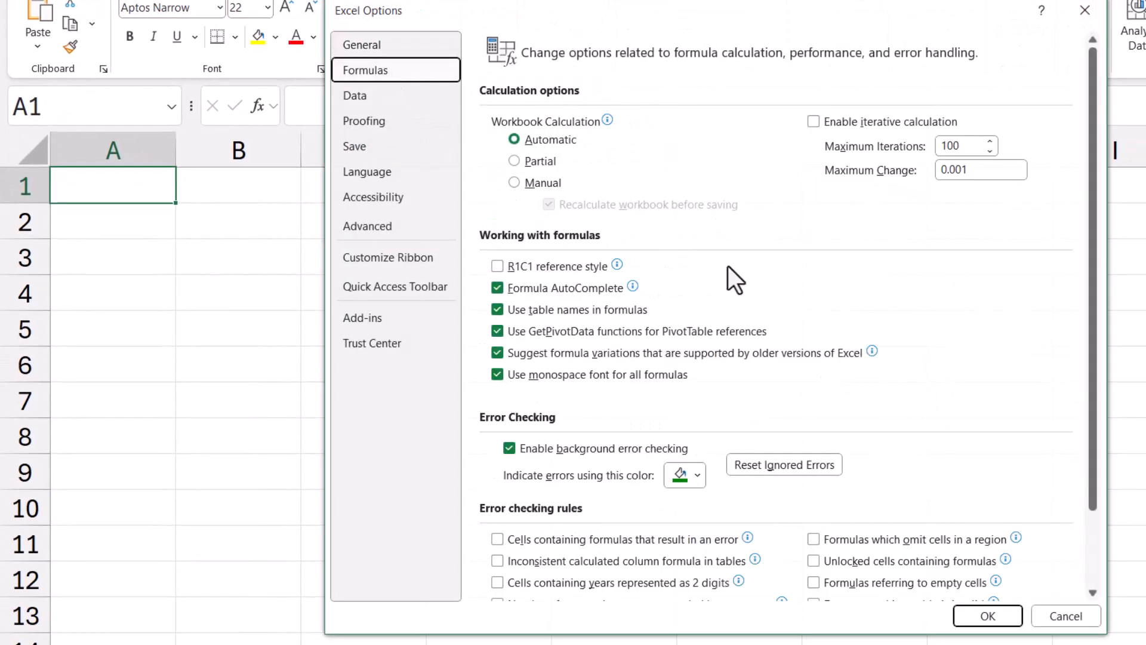
scroll(736, 280, down, 3)
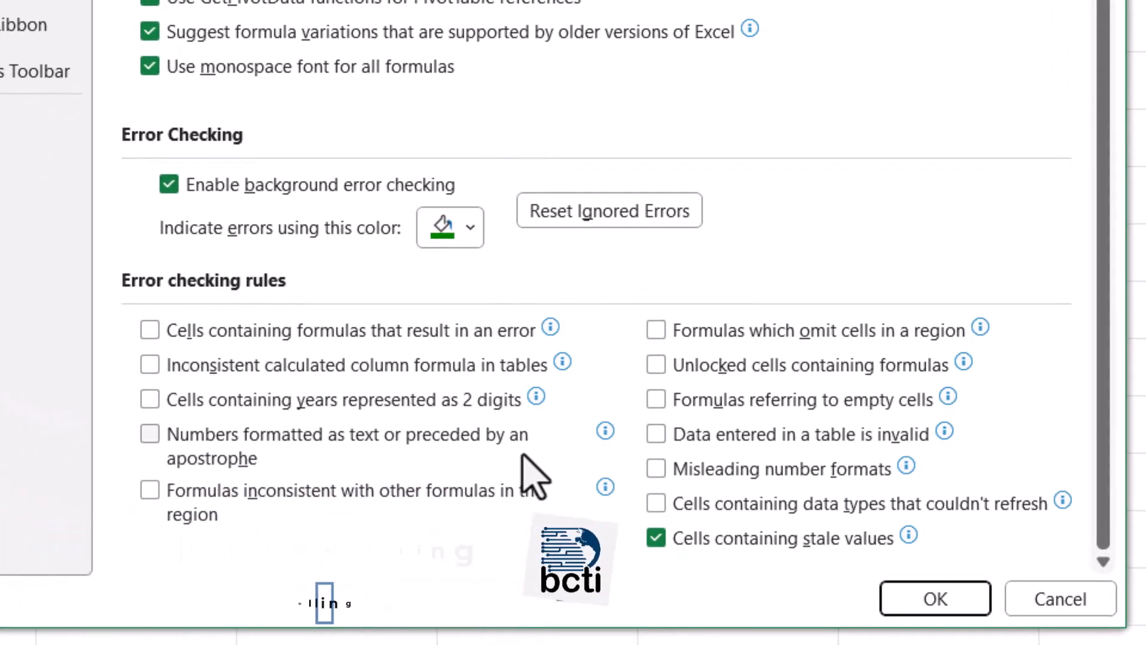
mouse_move(512, 457)
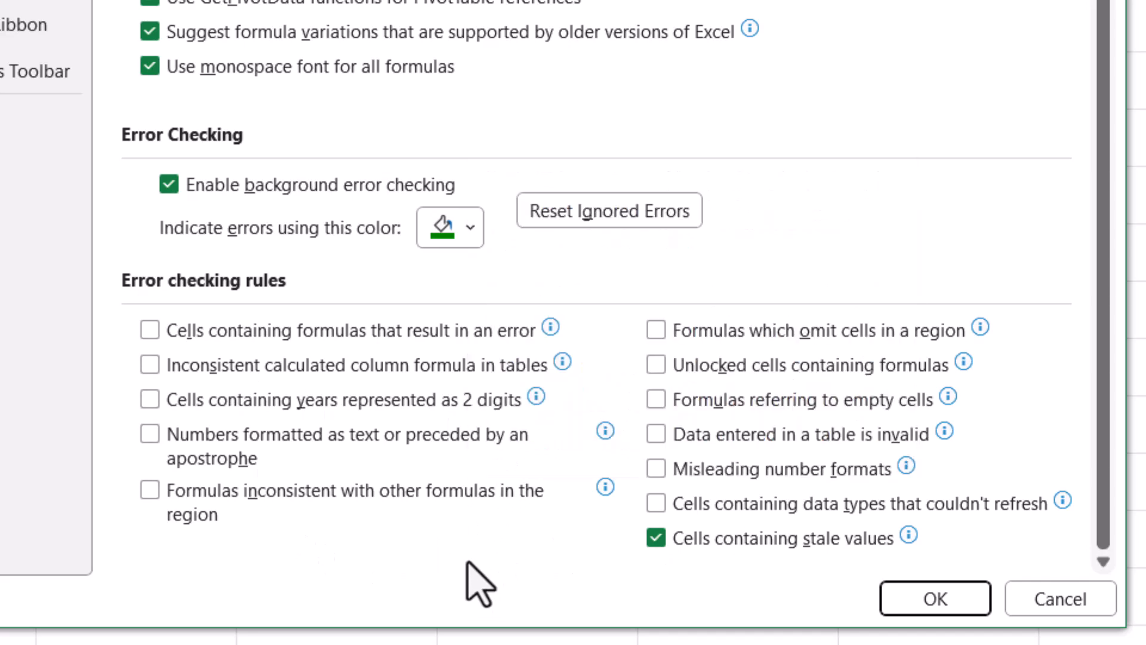
mouse_move(562, 366)
mouse_move(457, 491)
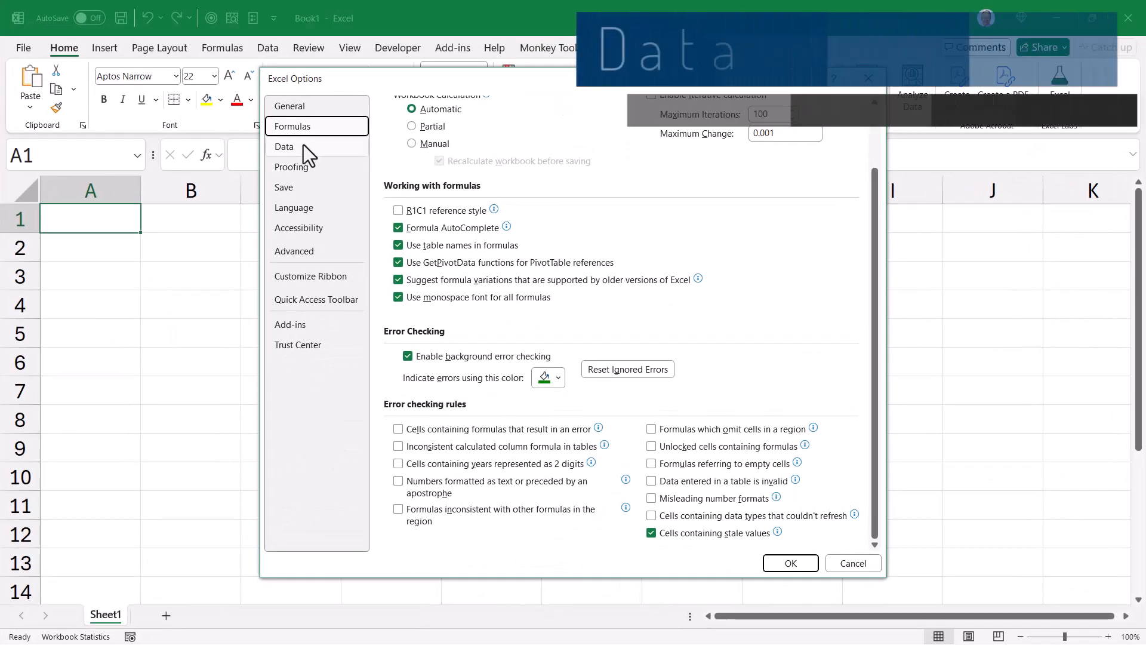
Step: Review the Data options, close the options, and view the data import commands
click(304, 146)
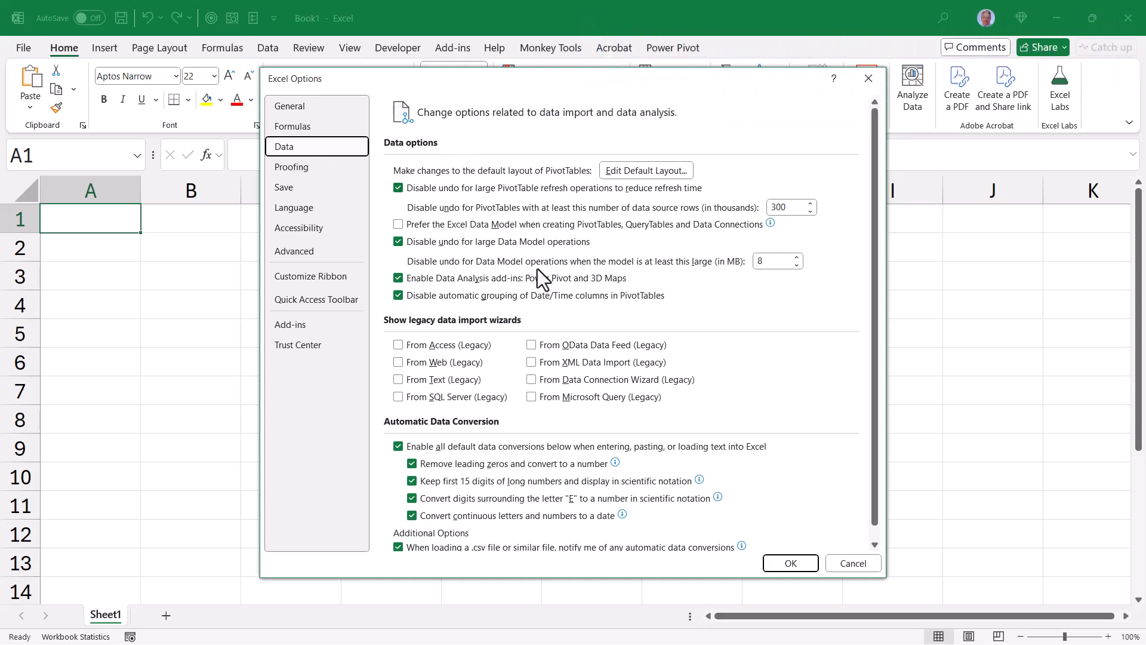
click(789, 563)
click(264, 48)
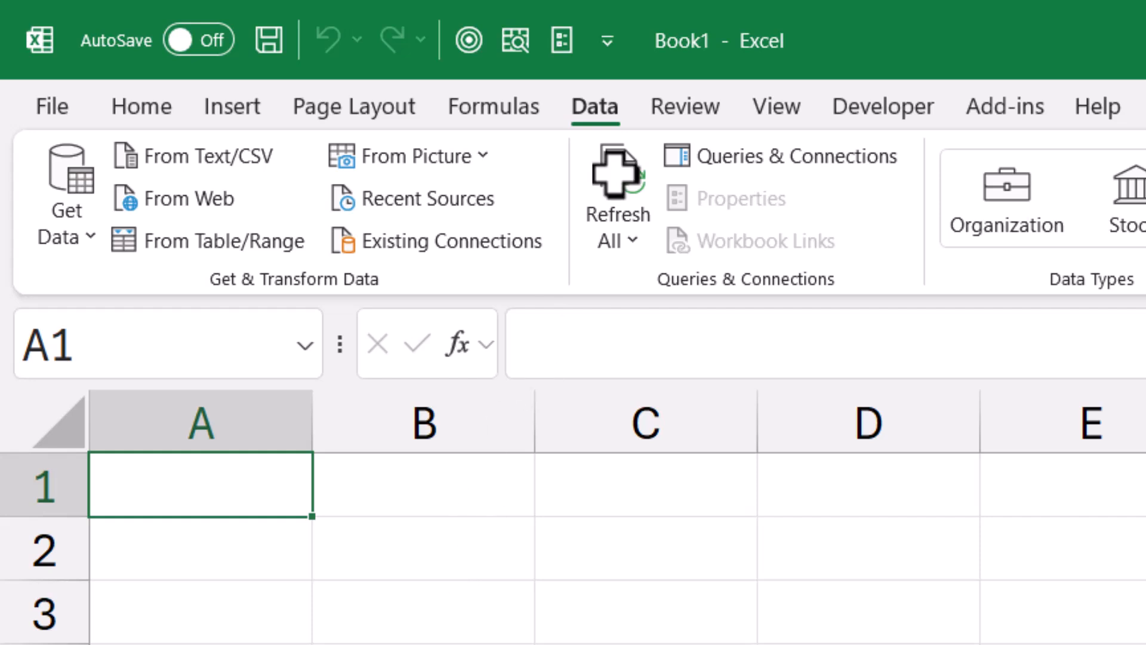
Step: Enable the legacy import wizards From Access, From Web, From Text and From SQL Server in the Data options and apply the change
click(560, 40)
click(602, 325)
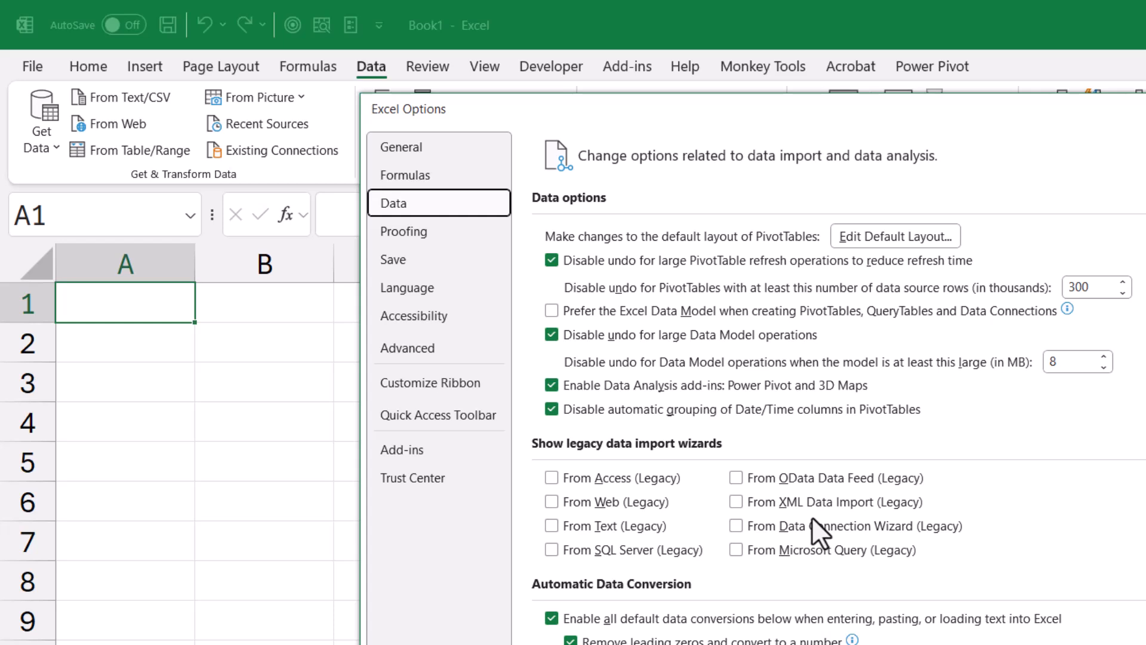
click(550, 477)
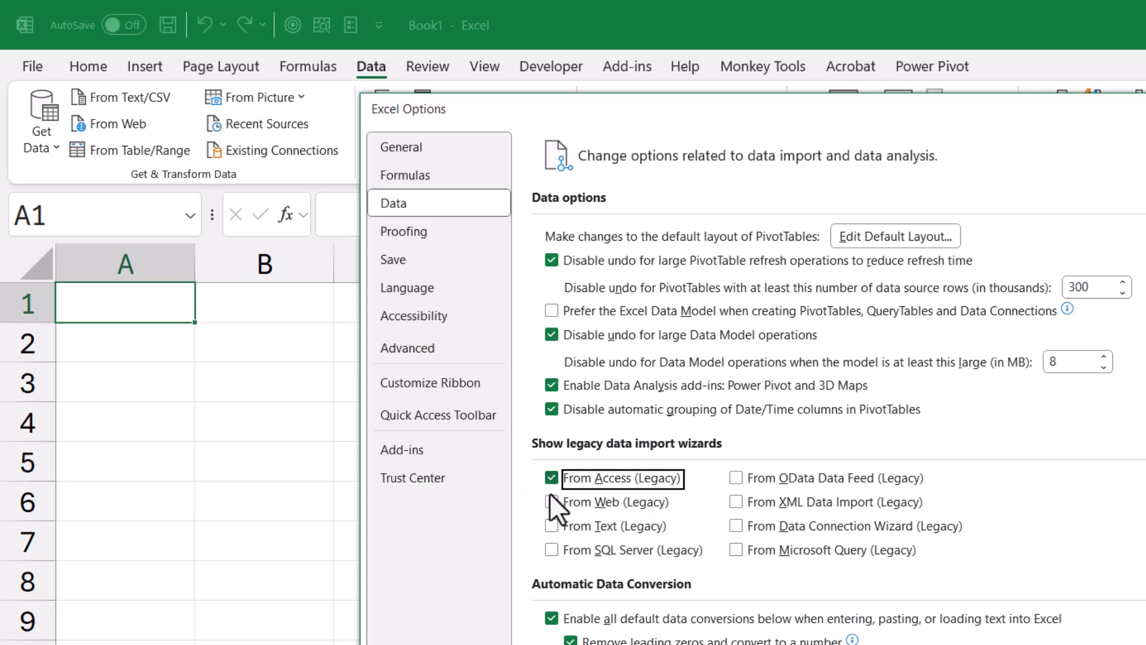
click(551, 502)
click(551, 526)
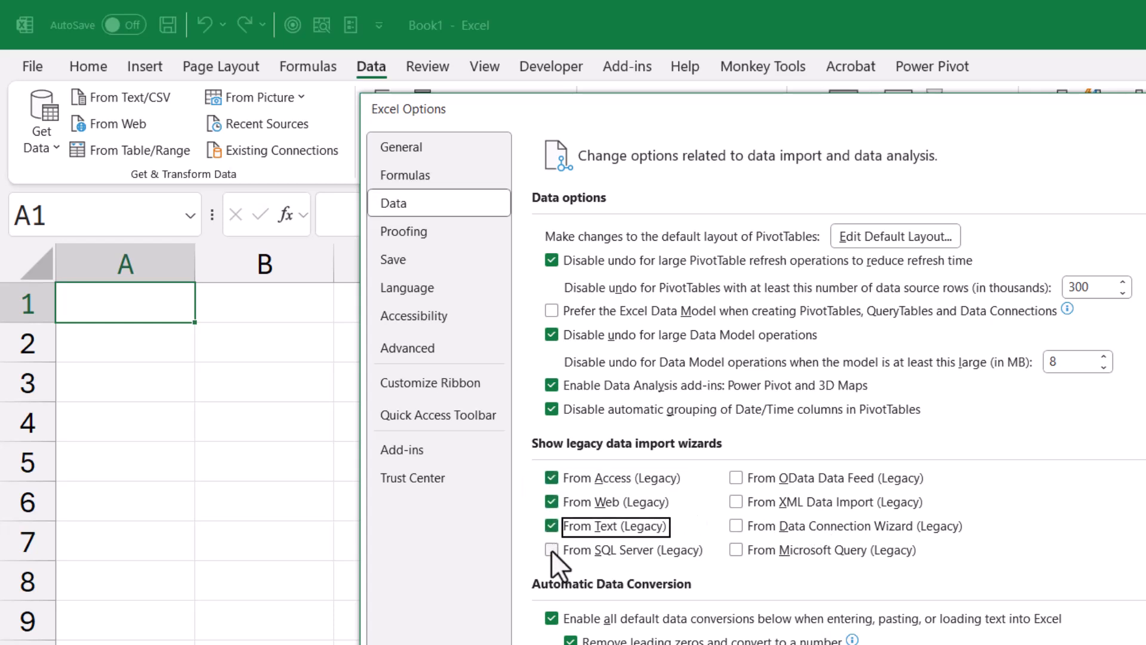
click(551, 550)
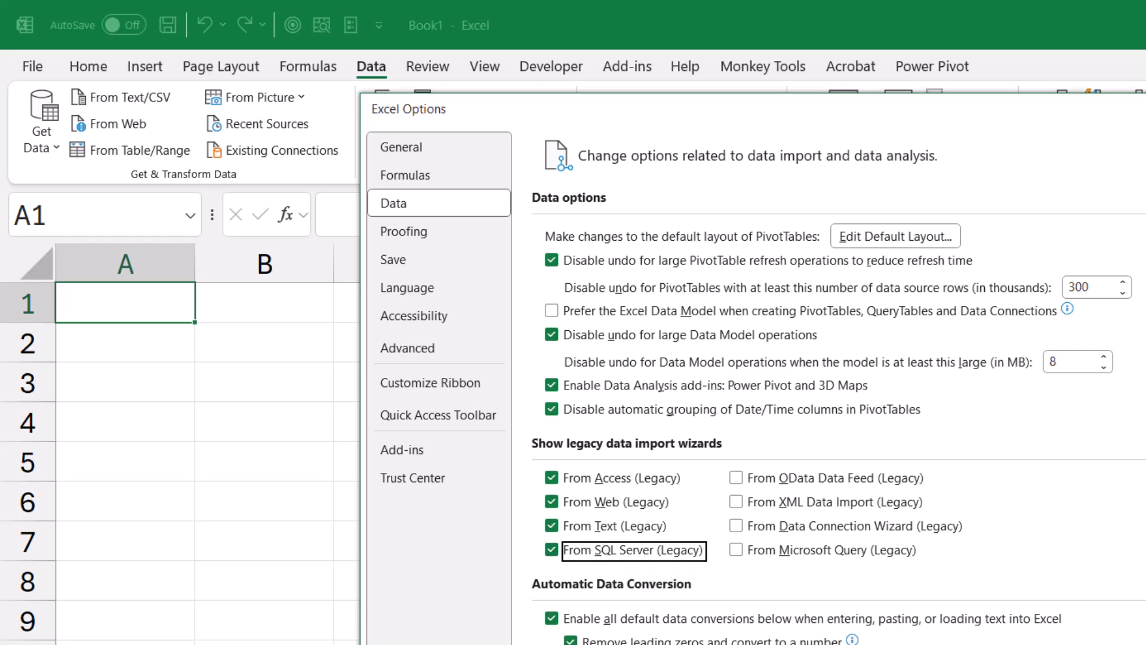
key(Return)
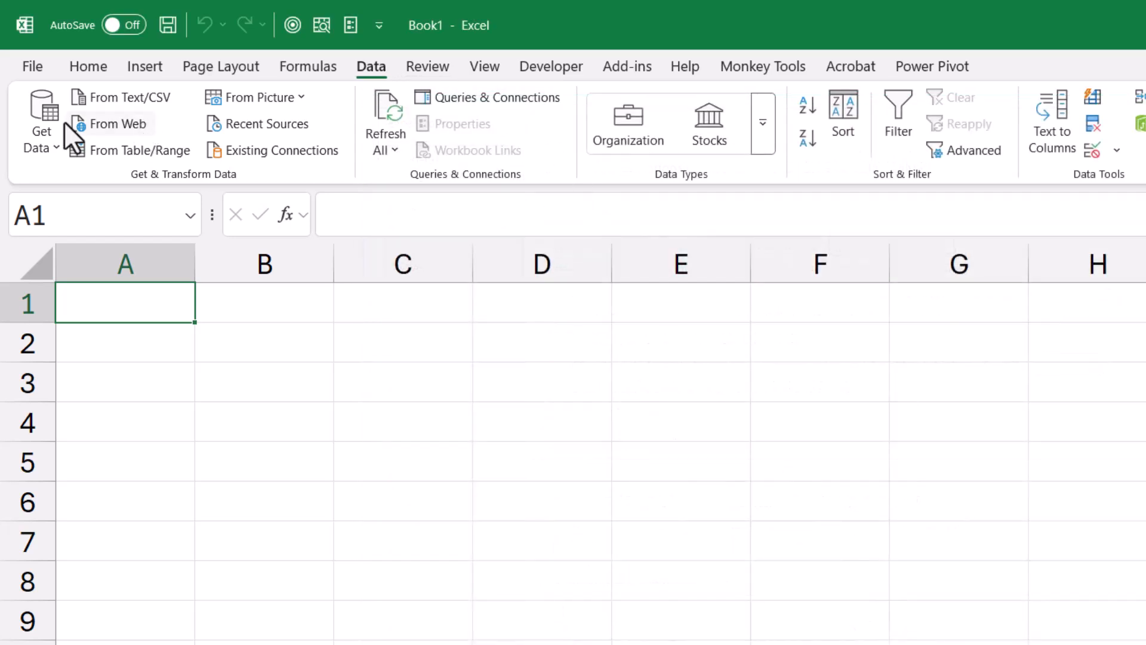
Step: Start a legacy text import of 02 Delimited.txt and cancel the Text Import Wizard at its first step
click(48, 121)
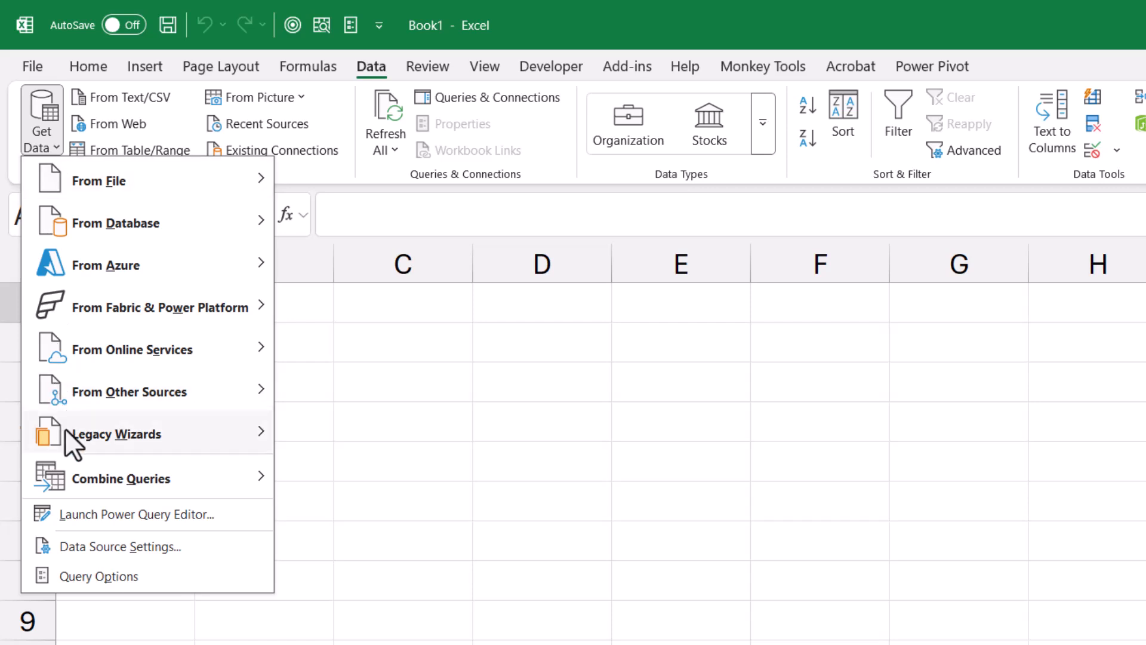
mouse_move(64, 428)
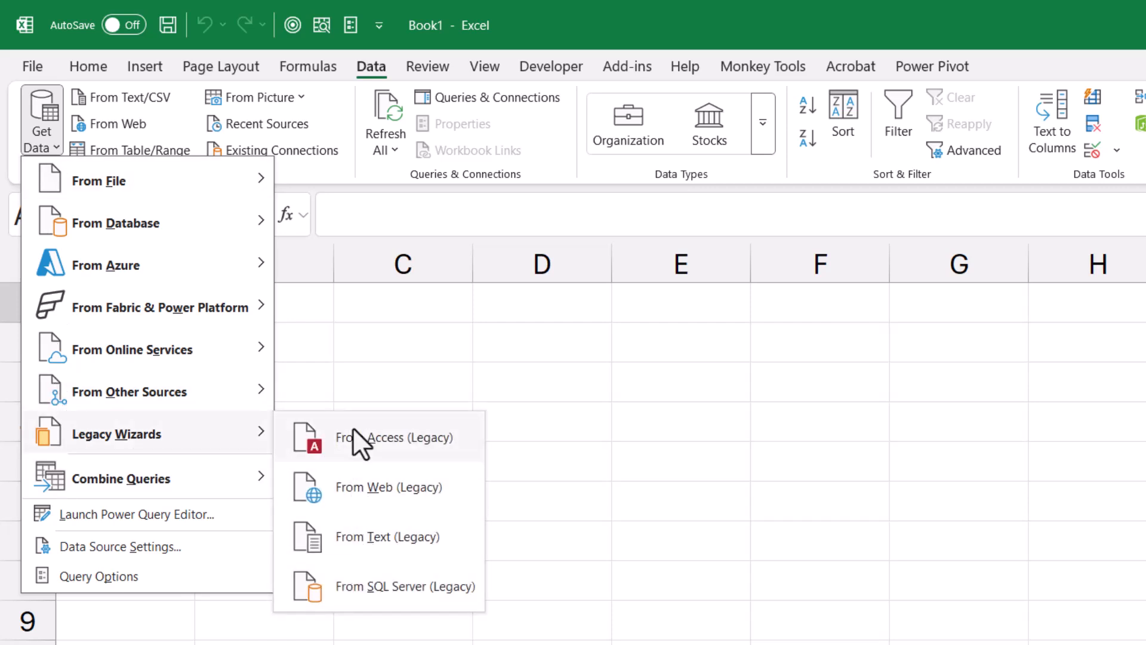
click(356, 528)
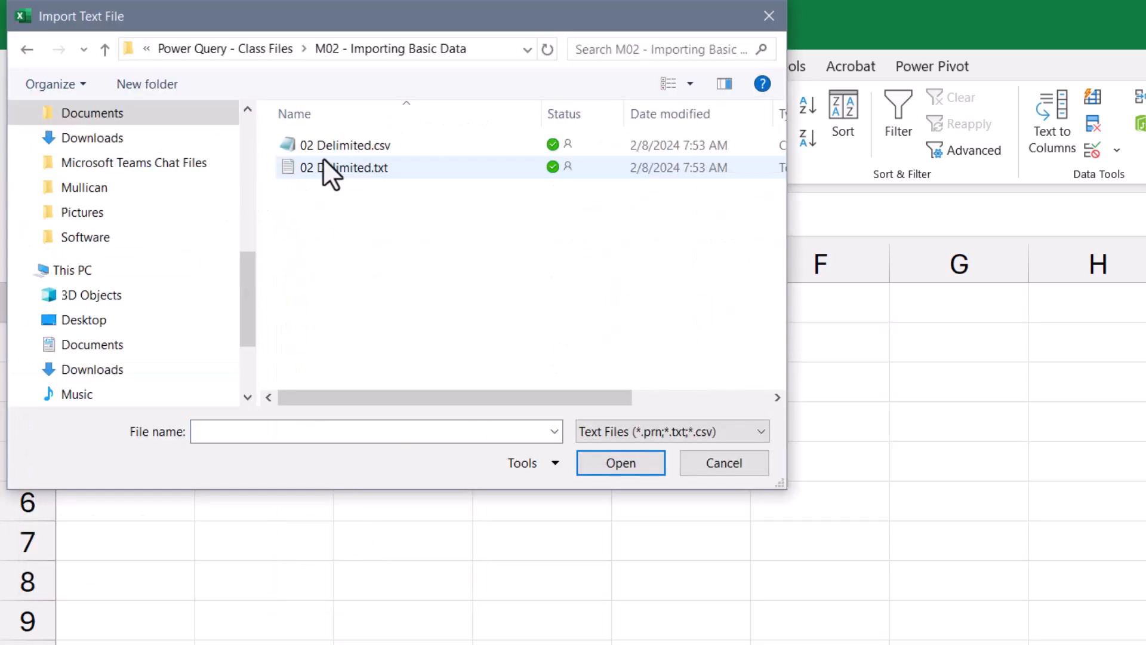
double_click(322, 166)
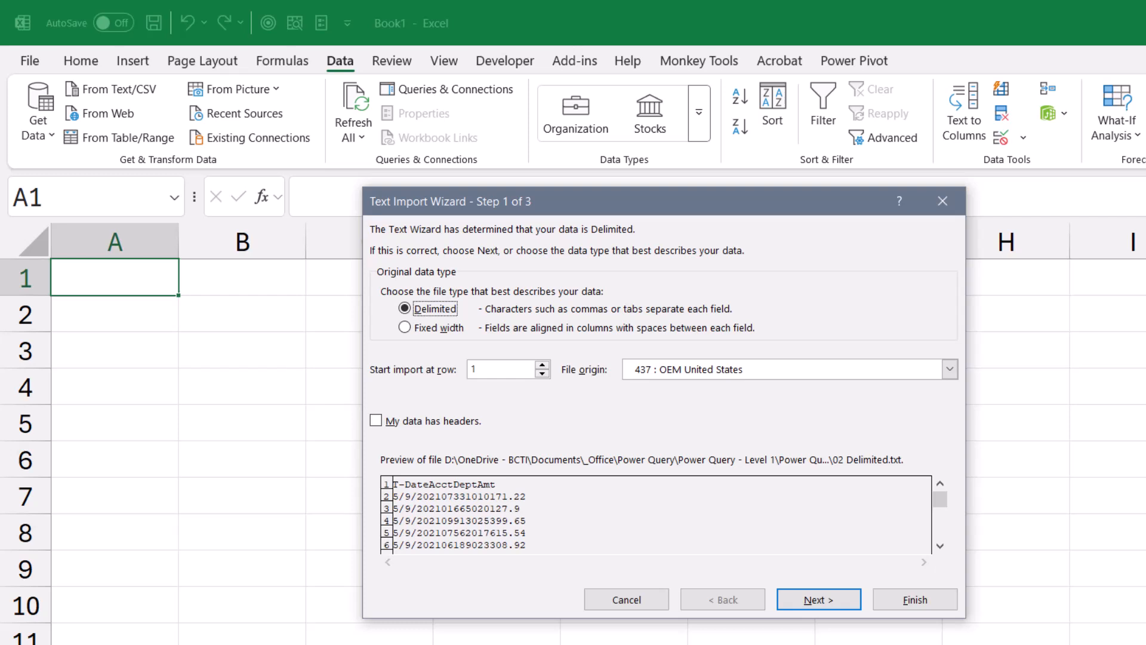
click(614, 601)
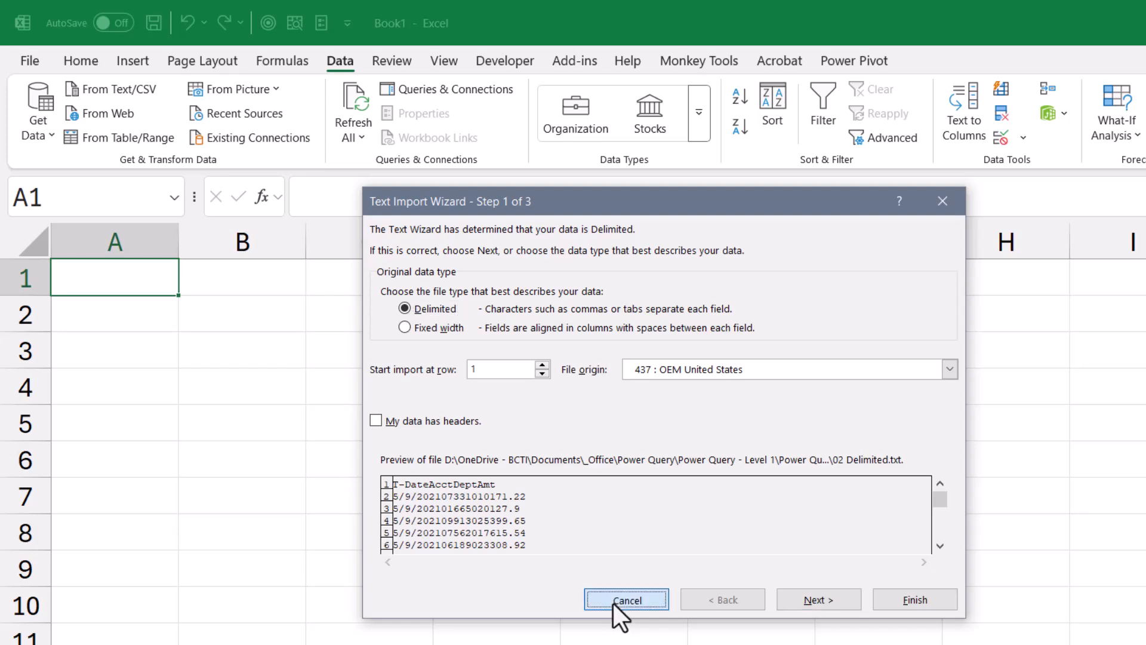
Step: Enable the legacy wizards From OData Data Feed, From XML Data Import, From Data Connection Wizard and From Microsoft Query in the Data options
click(320, 22)
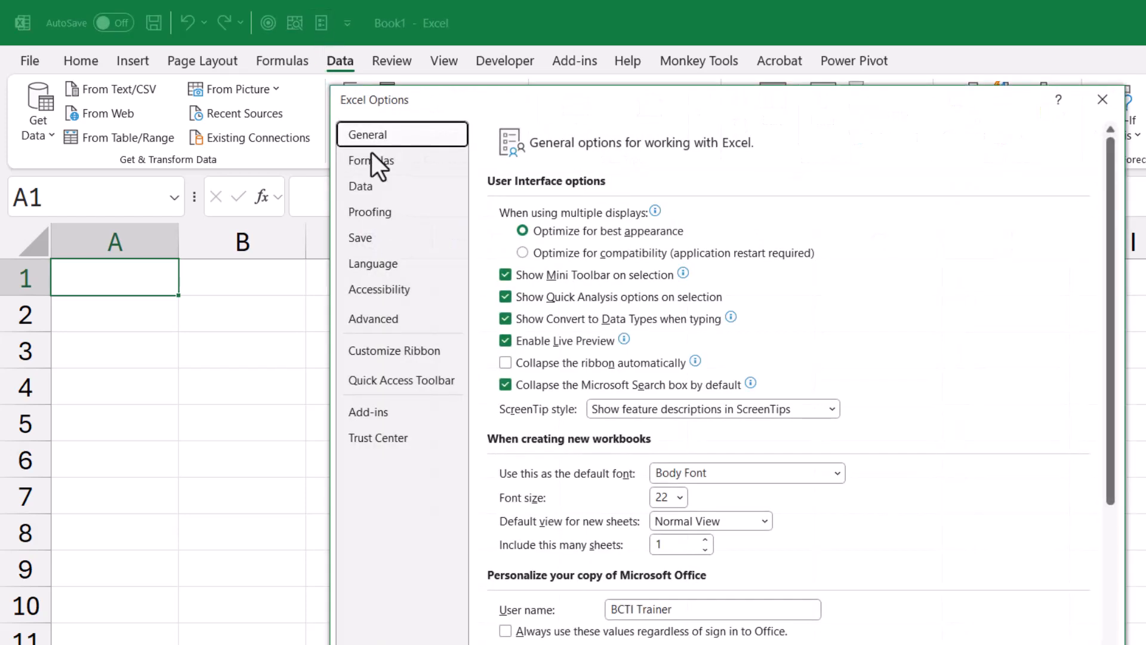
click(368, 191)
click(675, 438)
click(675, 460)
click(674, 482)
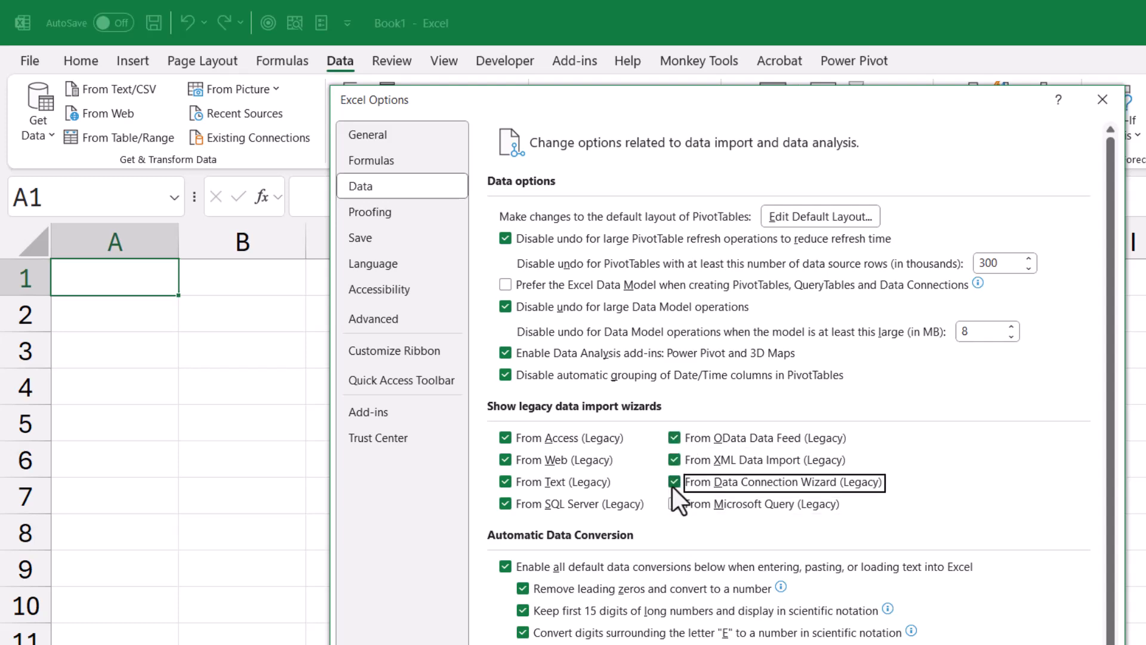
click(674, 504)
key(Return)
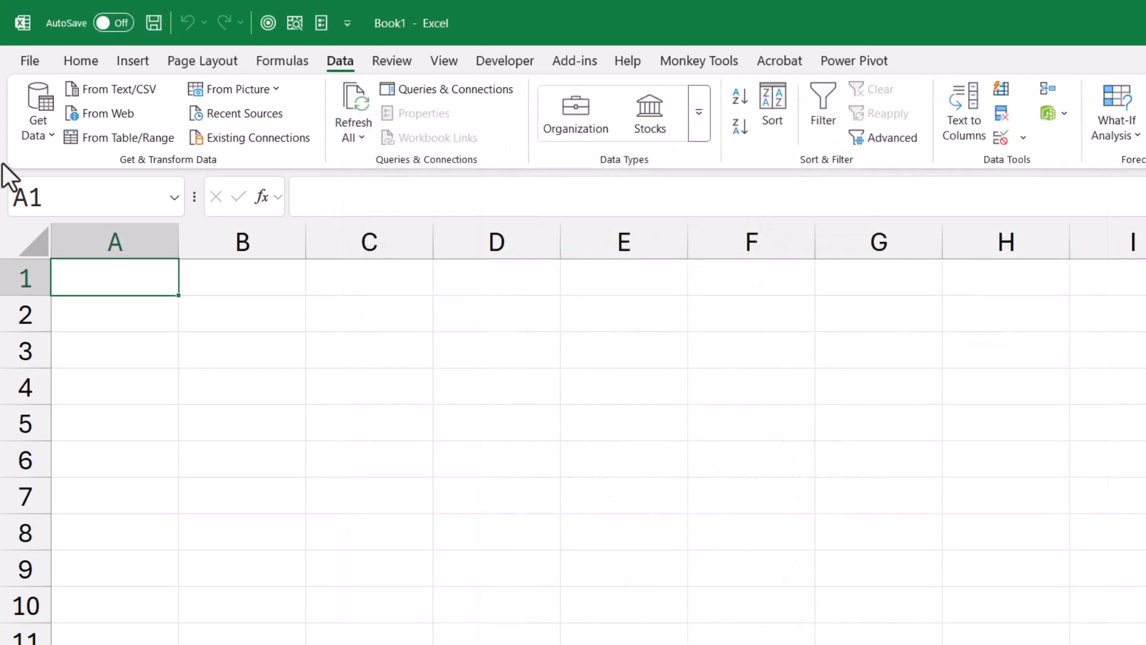
Step: Examine the legacy wizards offered for getting data and close the list
click(30, 128)
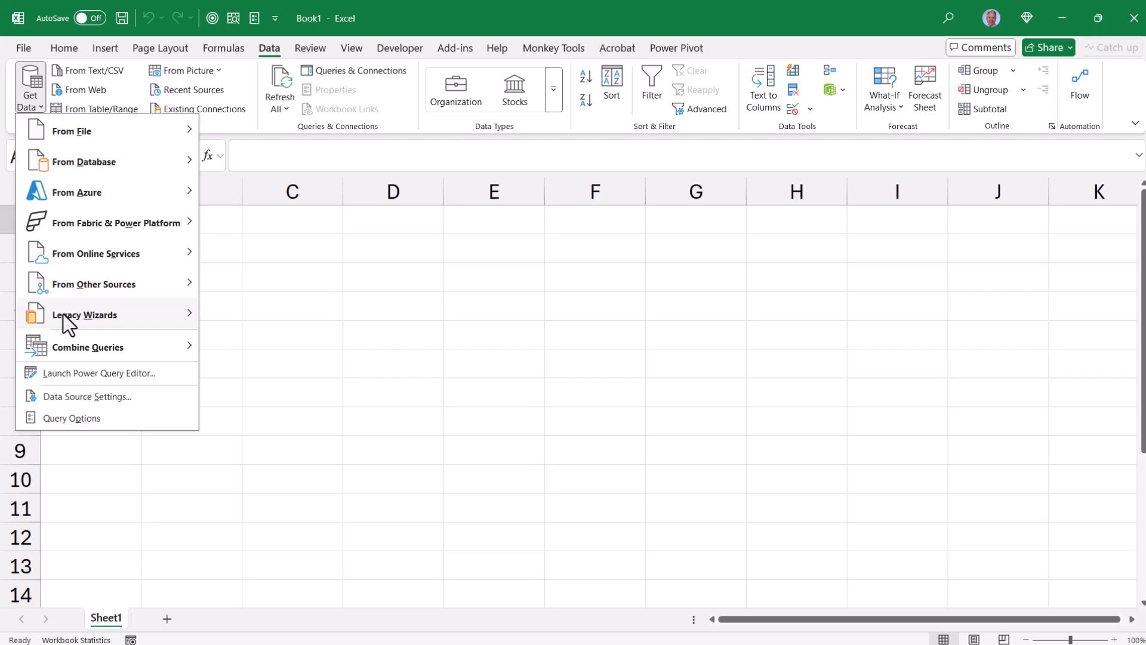
mouse_move(66, 323)
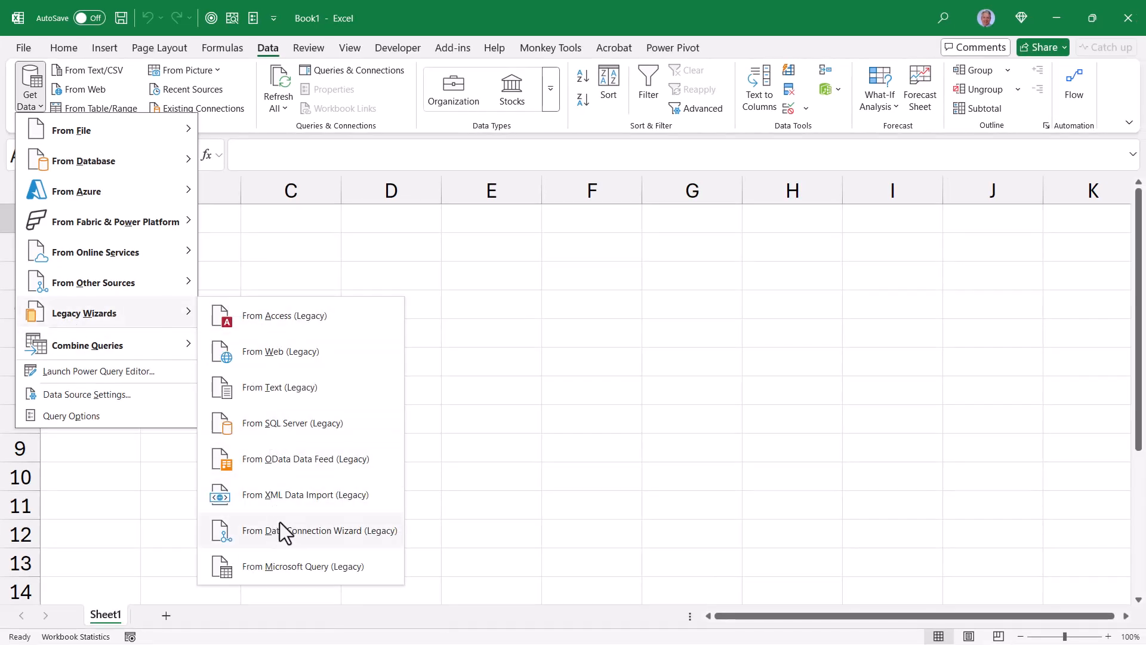
key(Escape)
key(Escape)
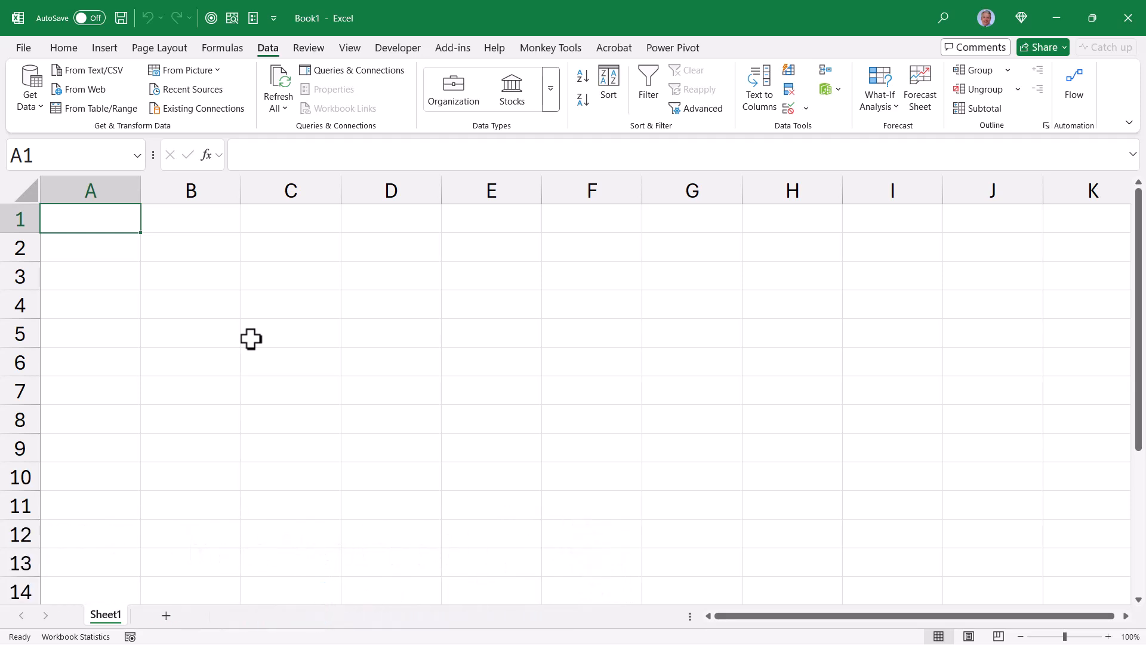
Step: Enter 00123 in cell A1 and 00874 in cell A2
text(00123)
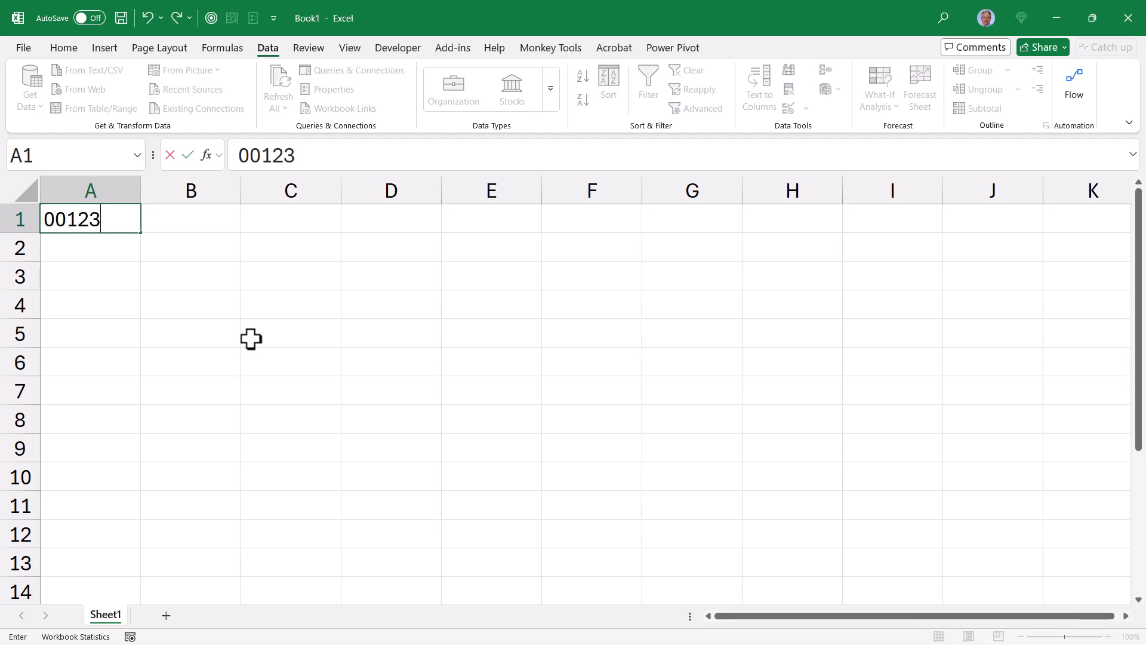
key(ctrl+Return)
key(Return)
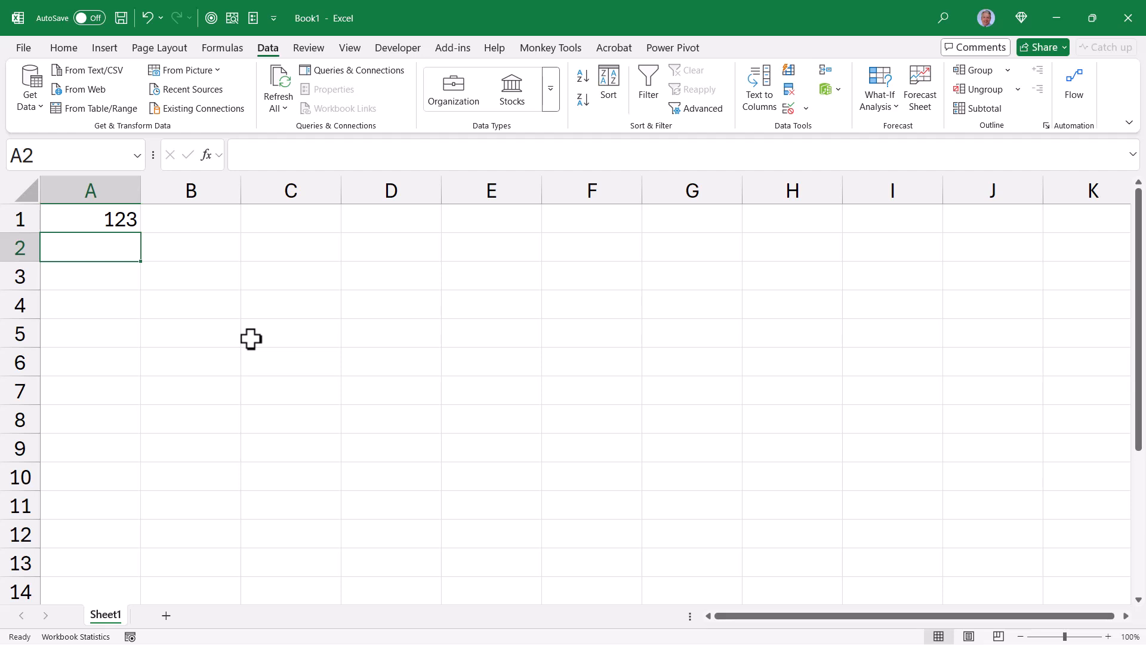
text(00874)
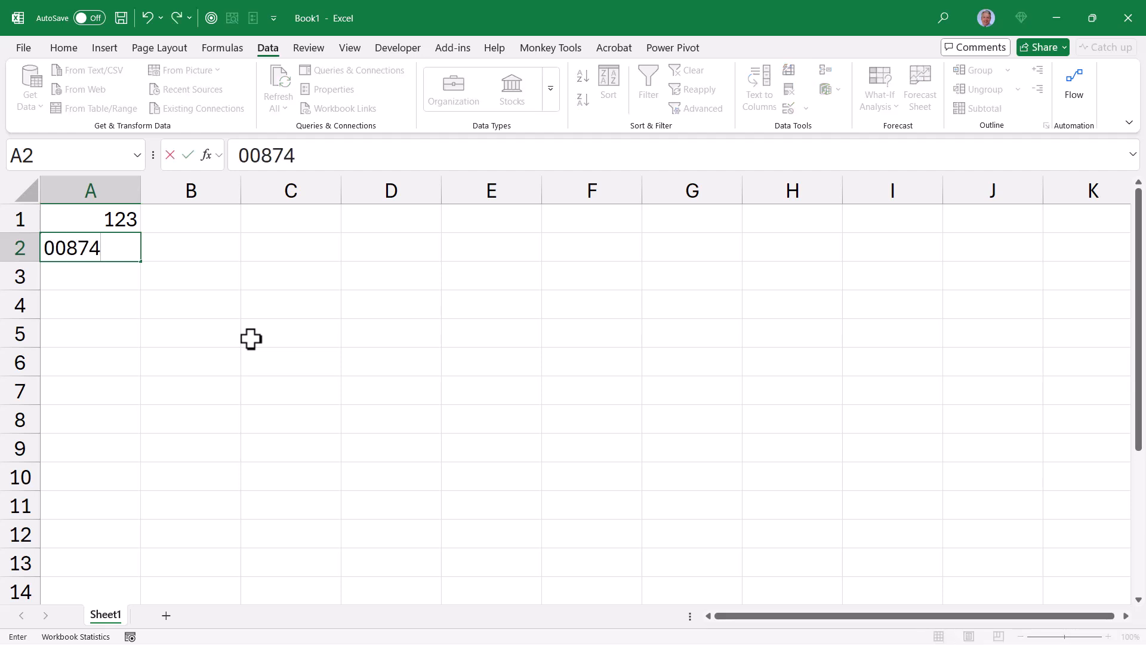
key(Return)
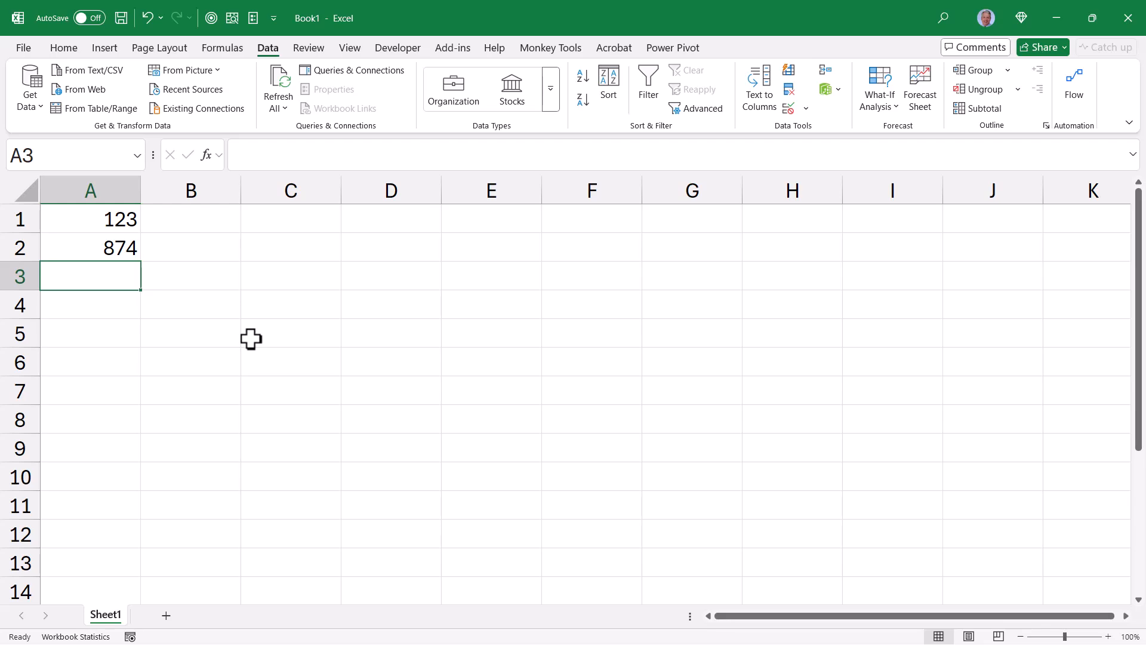
Step: Turn off "Remove leading zeros and convert to a number" in the Data options, apply it, and enter 00123 in cell A3
click(253, 20)
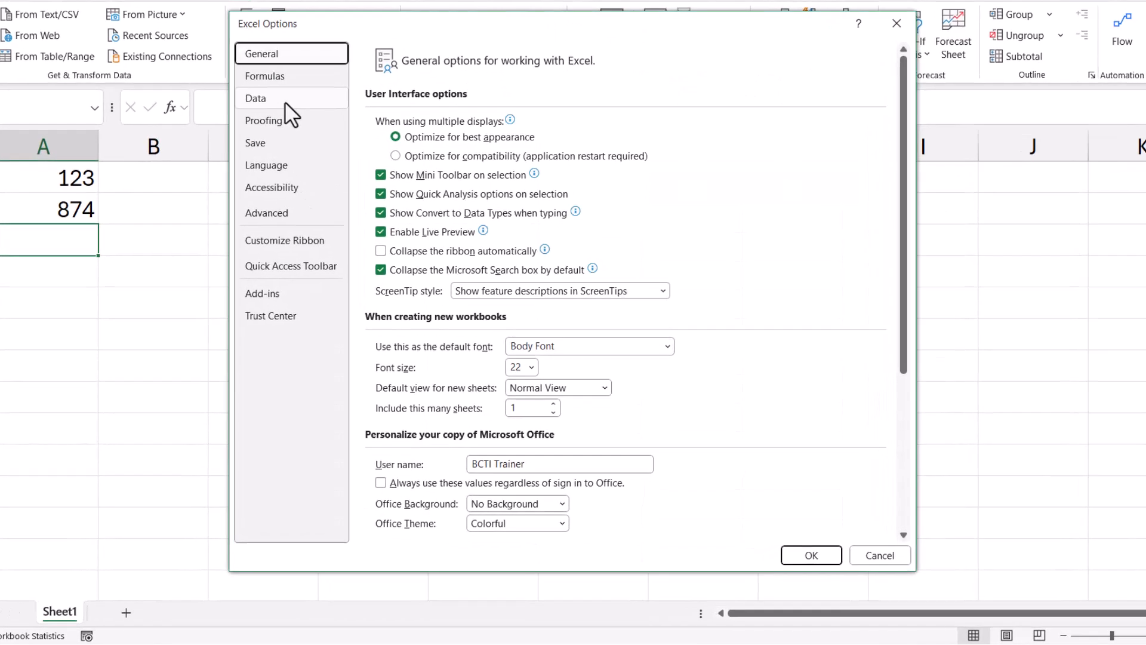
click(326, 148)
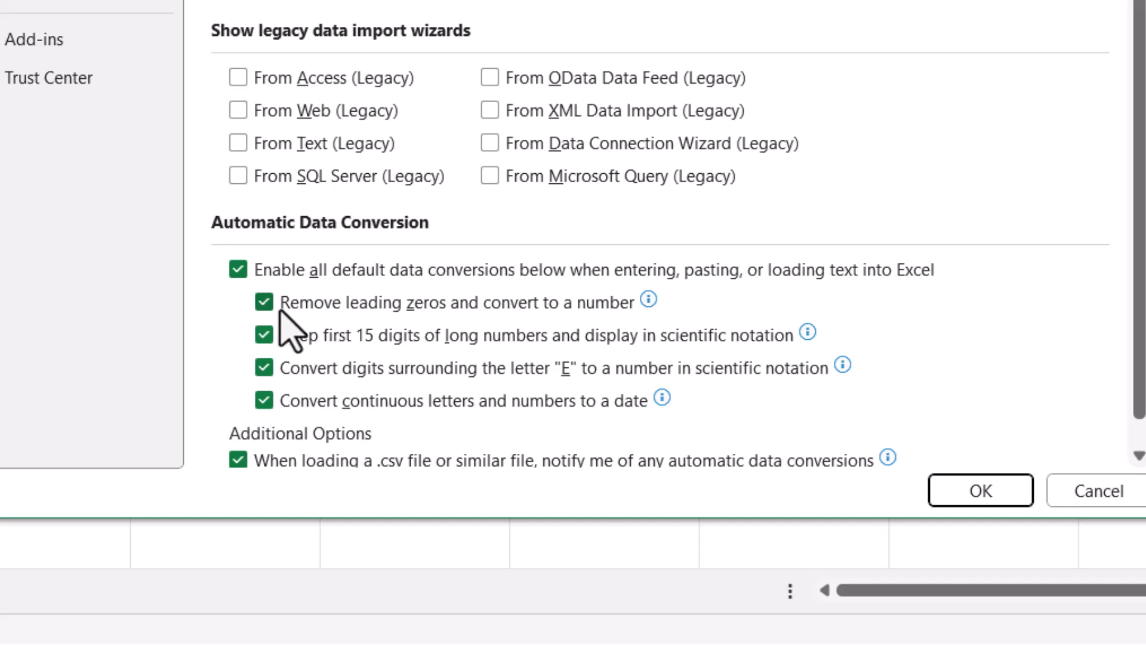
mouse_move(402, 323)
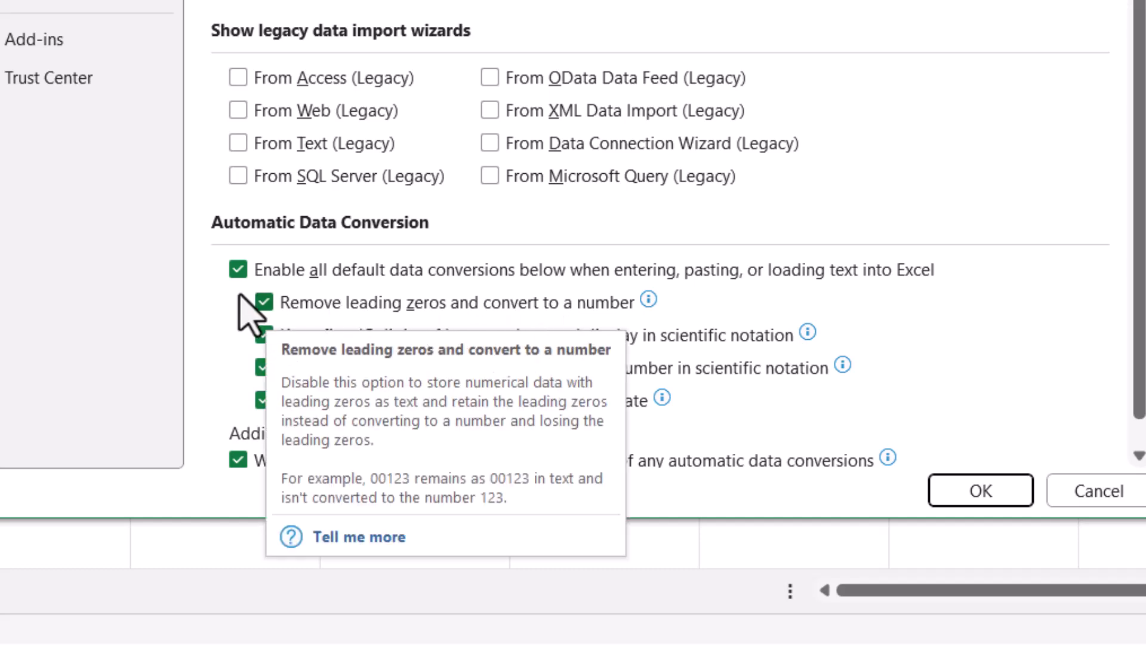
click(263, 303)
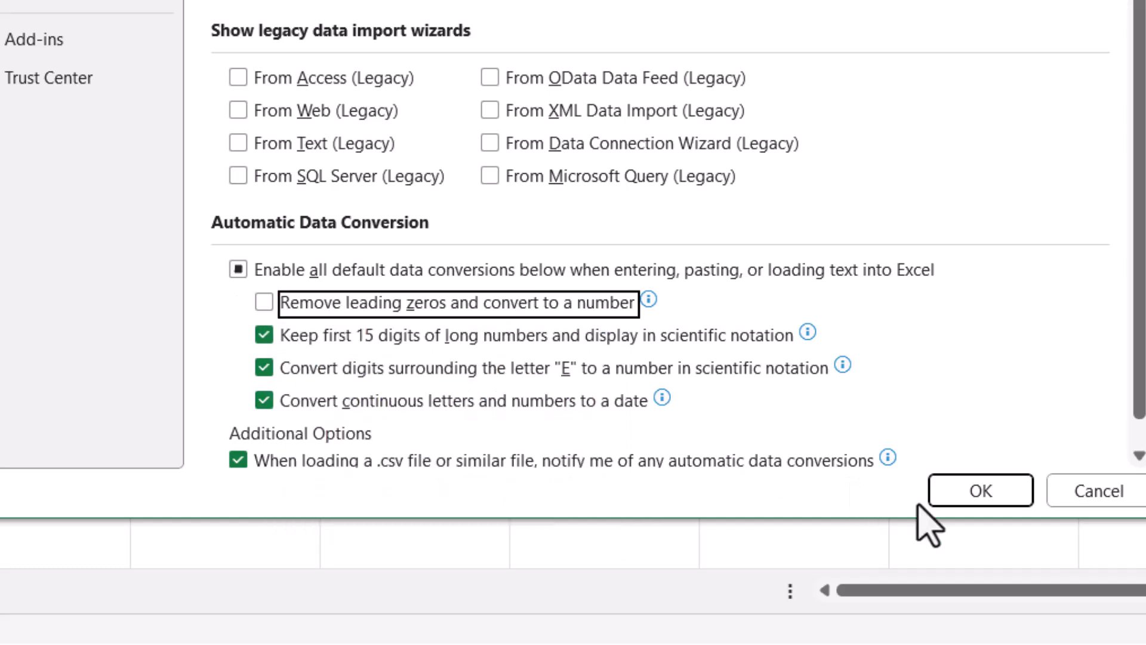
click(978, 491)
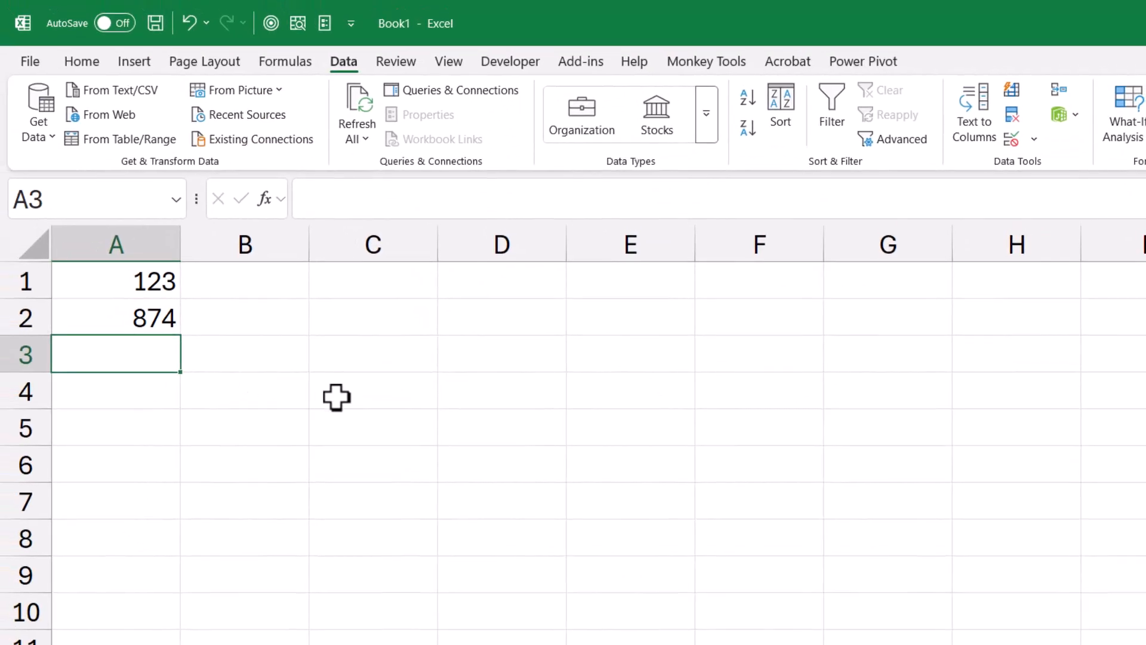
text(00123)
key(Return)
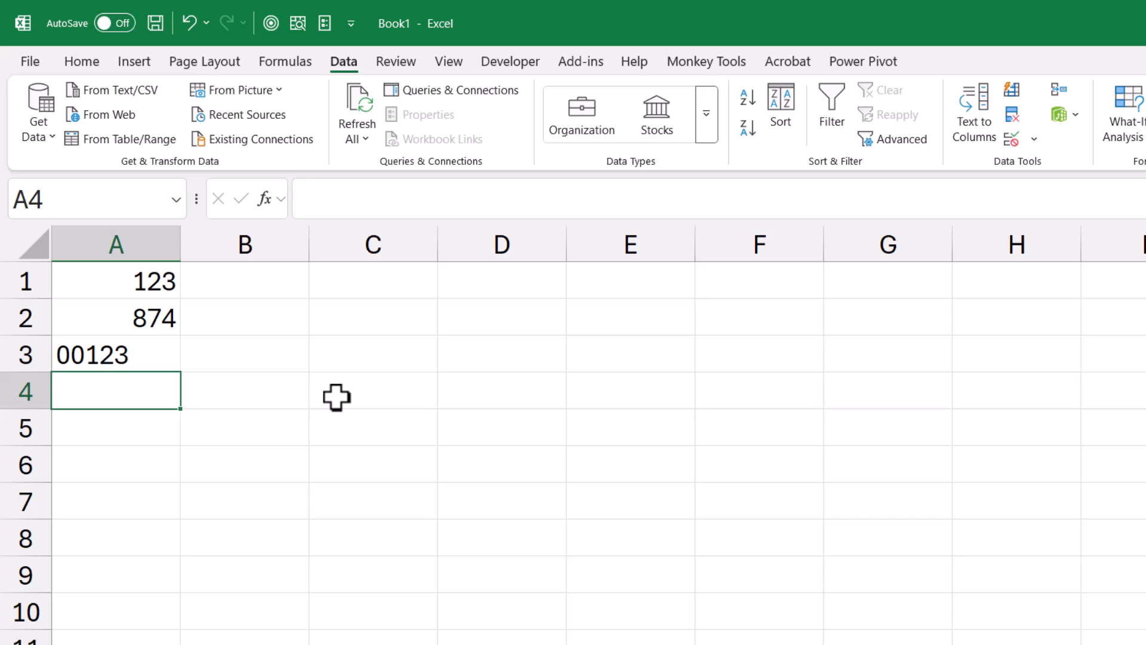
Step: Turn "Remove leading zeros and convert to a number" back on in the Data options and apply the change
click(323, 24)
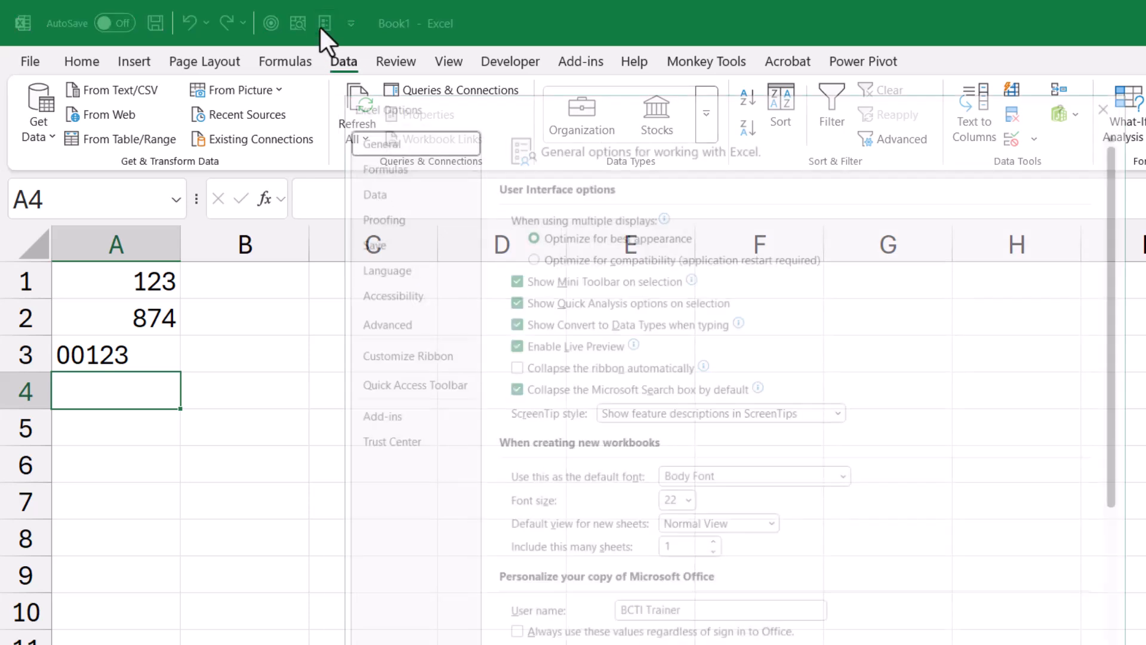
click(361, 187)
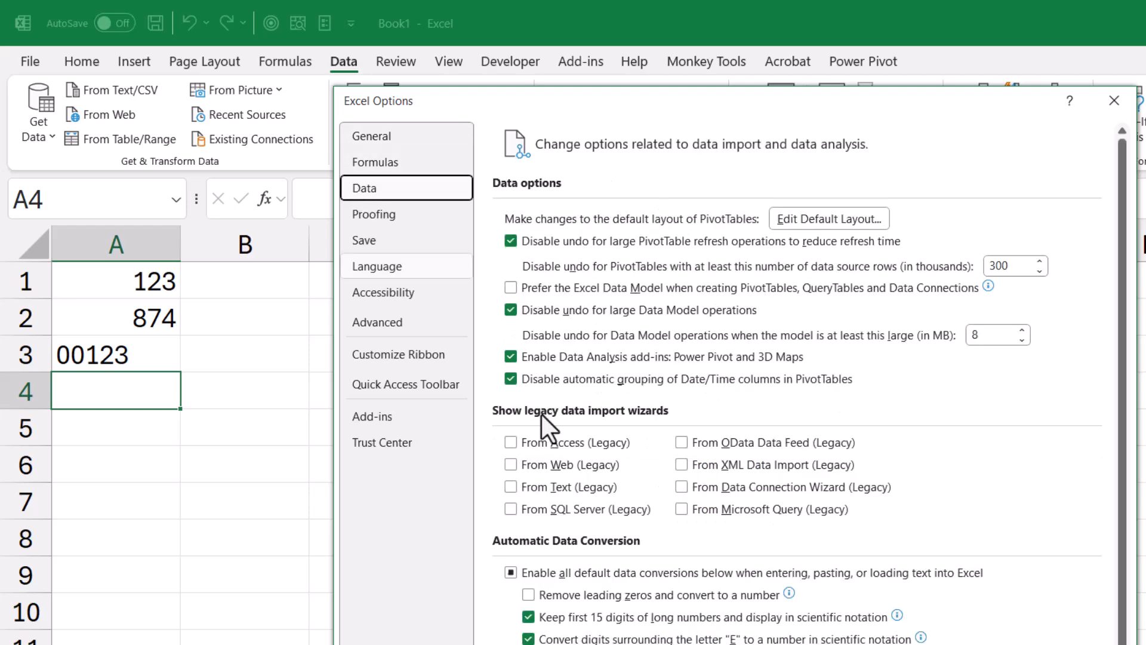
click(528, 595)
key(Return)
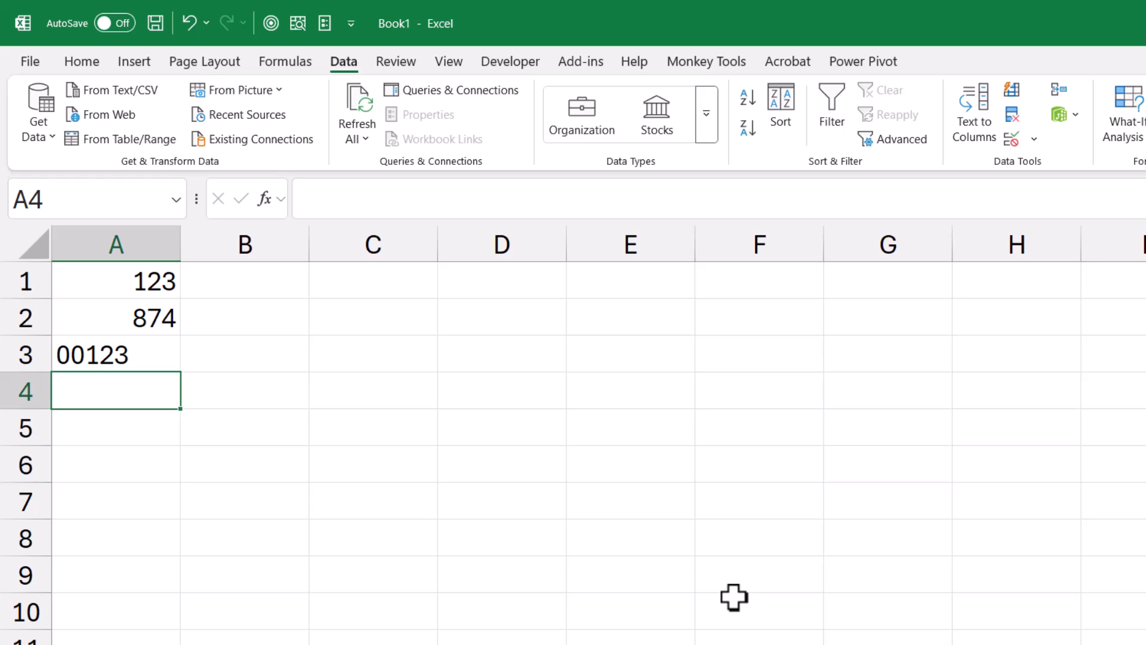
Step: Enter '00123 with a leading apostrophe in cell A4 and check the stored contents of A4 and A3
text(')
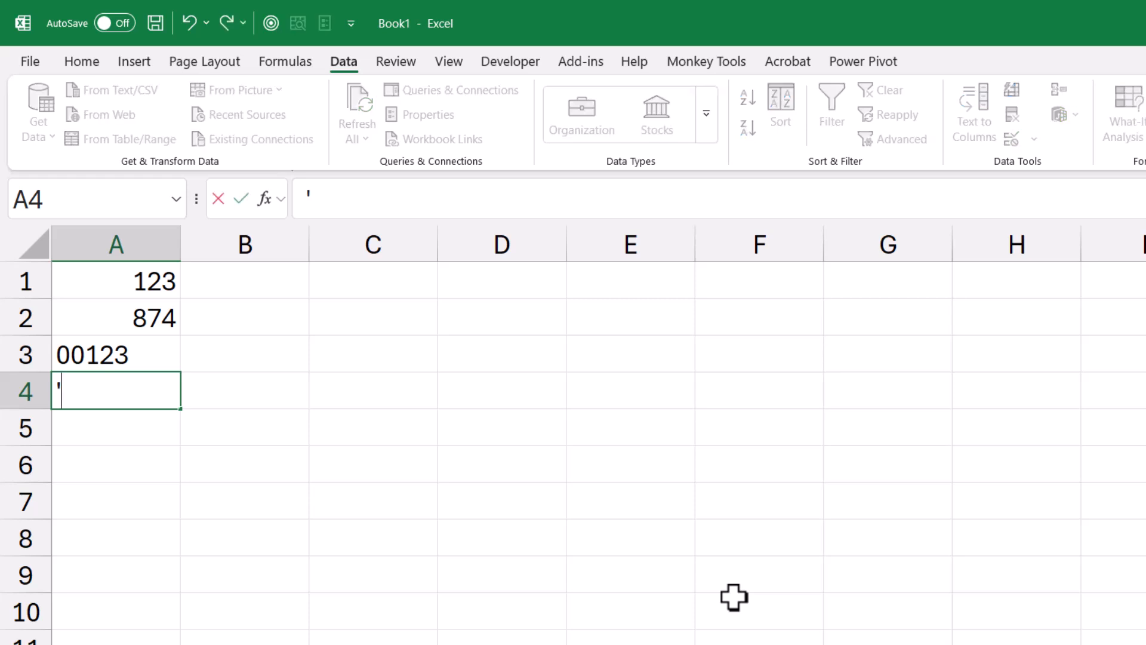
text(00123)
key(Return)
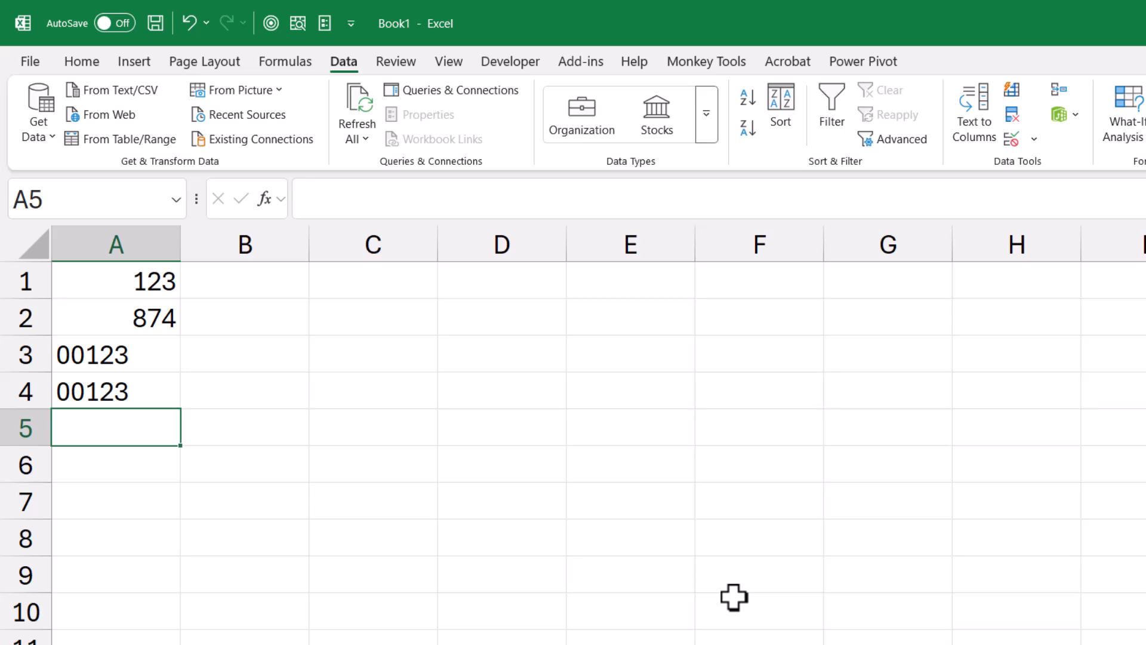
key(Up)
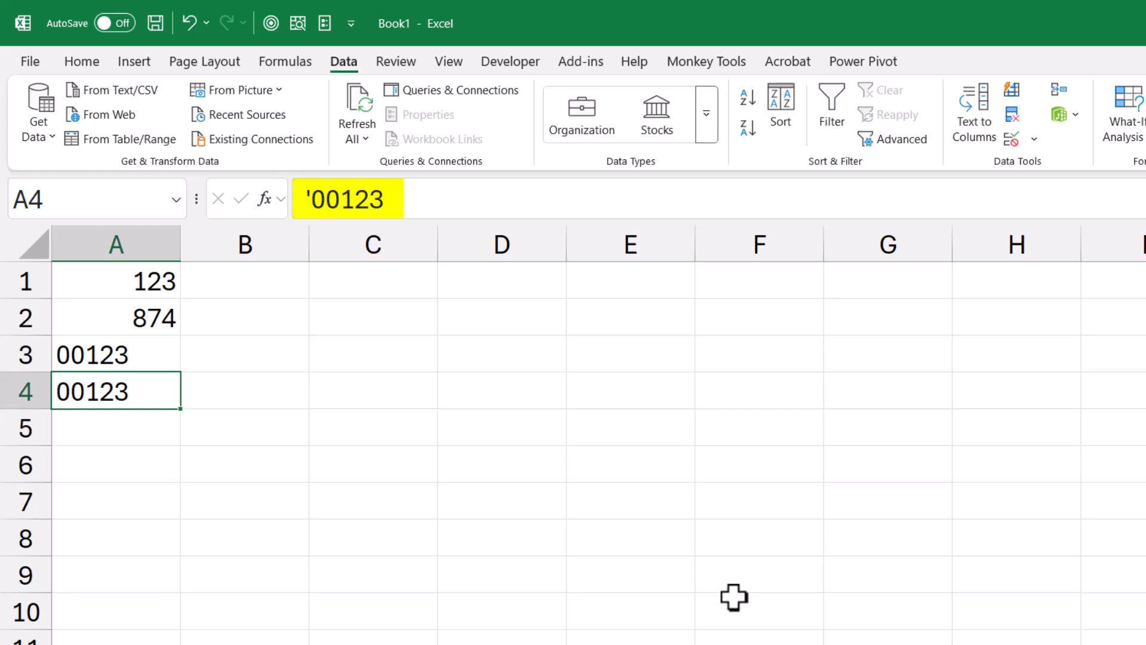
key(Up)
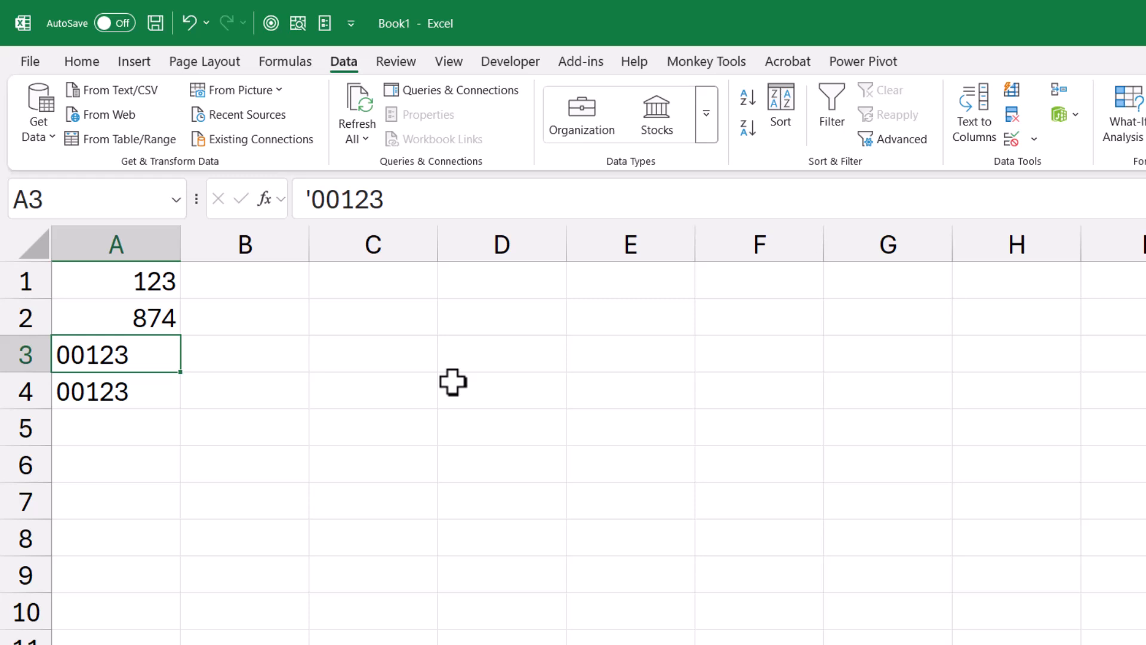
Step: Count the characters of cell A3 with =LEN(A3) in cell B3 and reselect A3
key(Right)
text(=len()
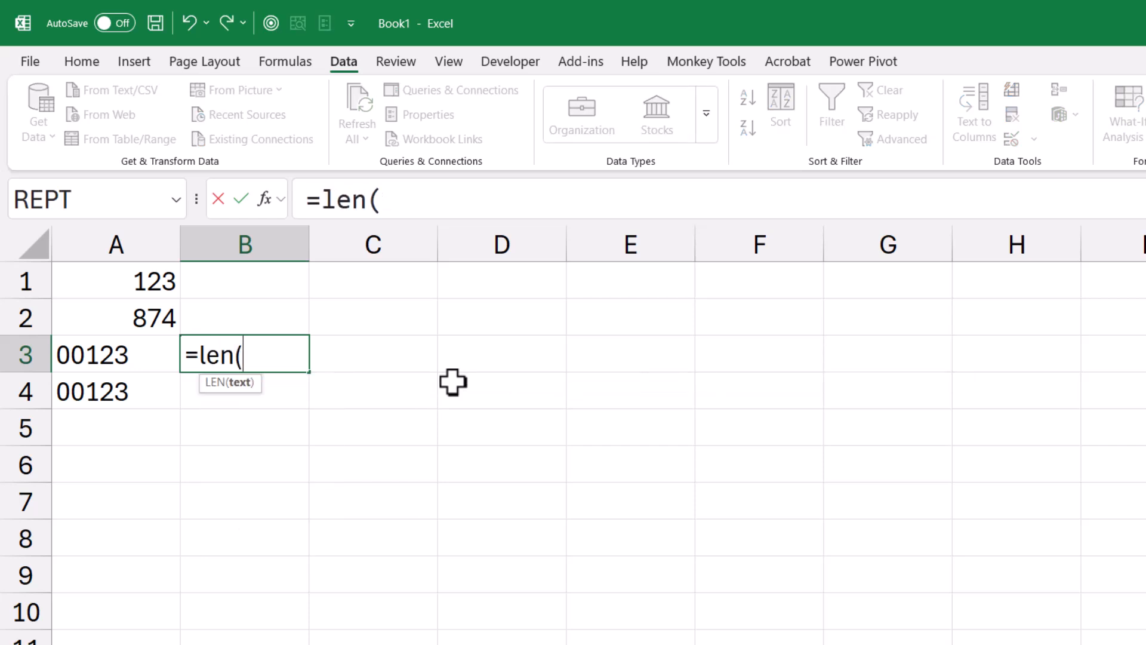
key(Left)
key(Return)
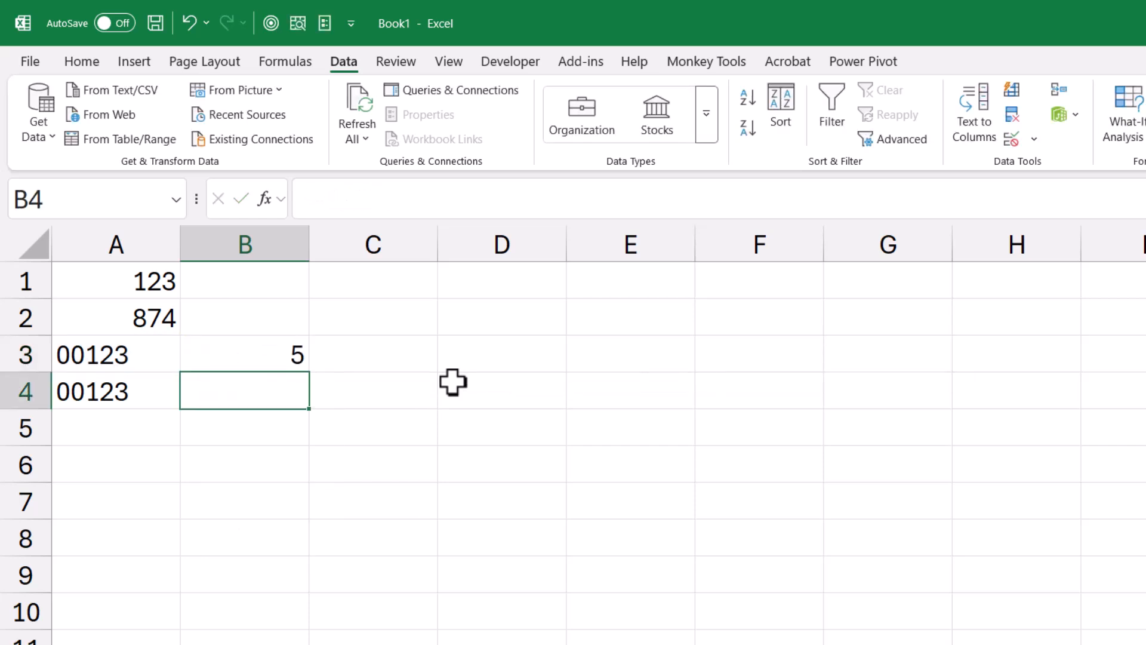
key(Up)
key(Left)
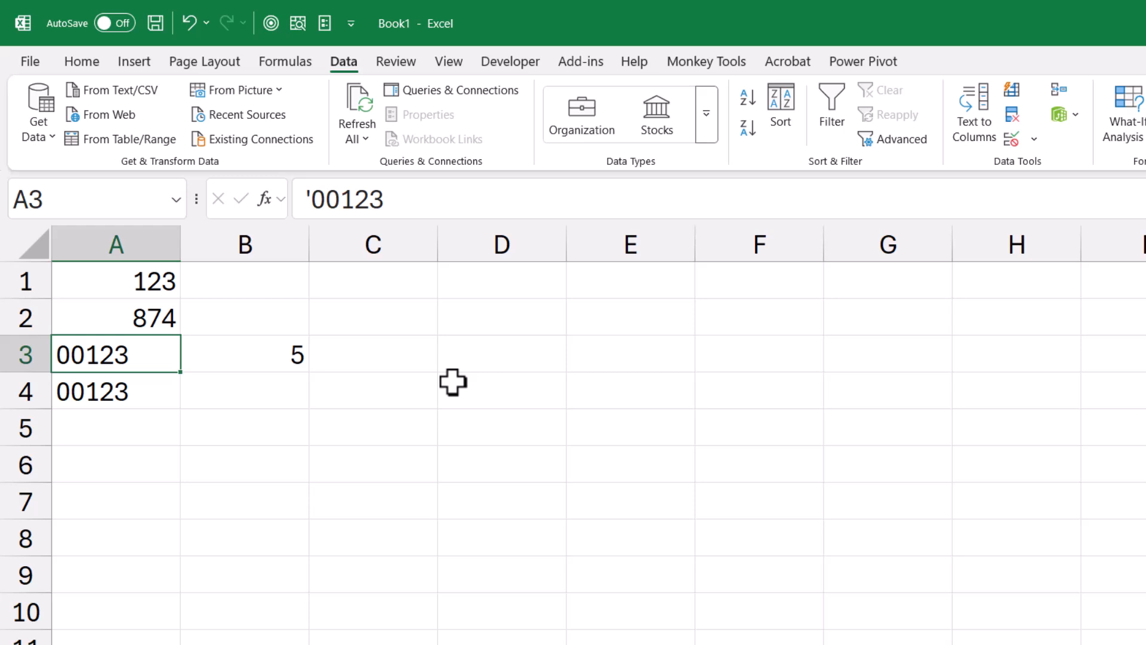
Step: Enter 123E5 in cell A6
key(Down)
key(Down)
key(Down)
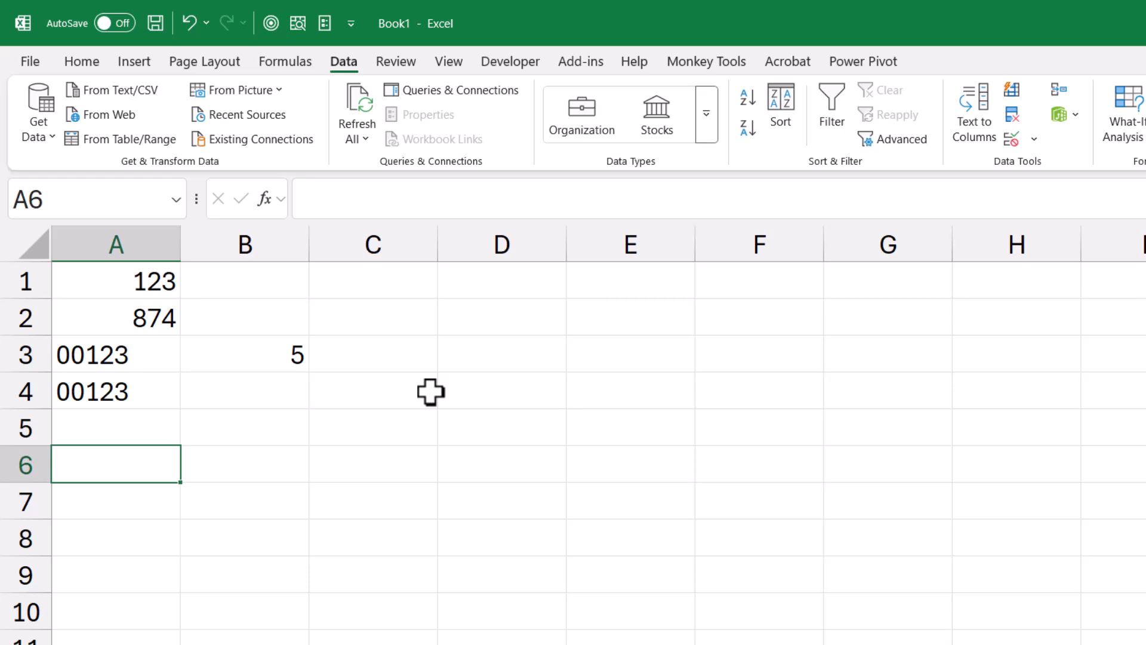
text(123E5)
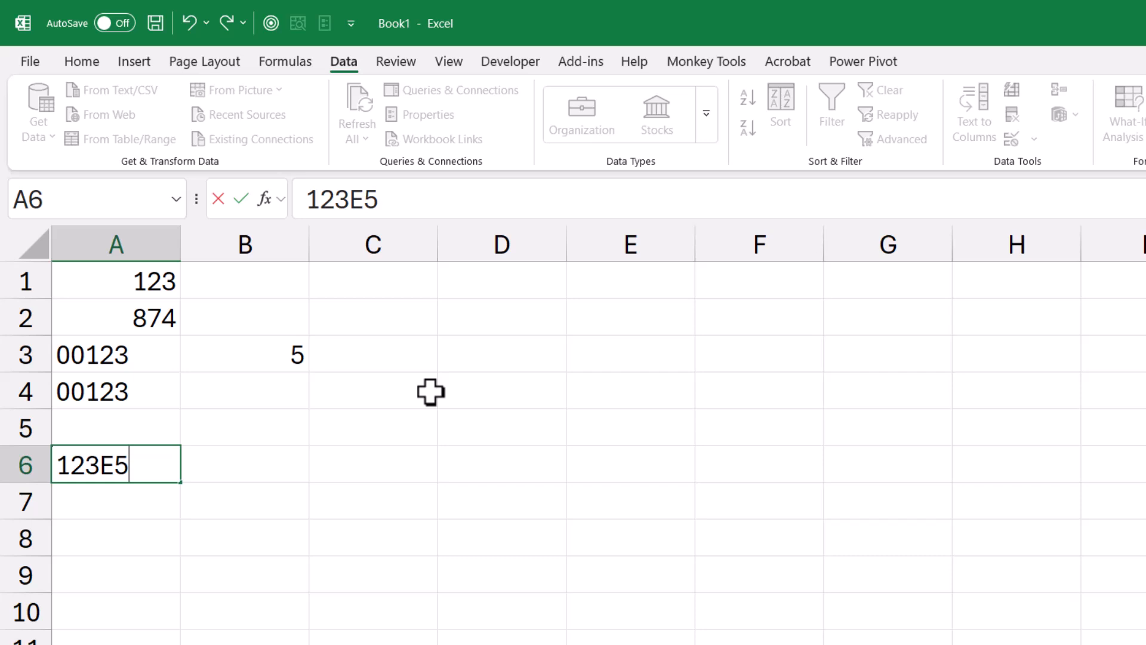
key(Return)
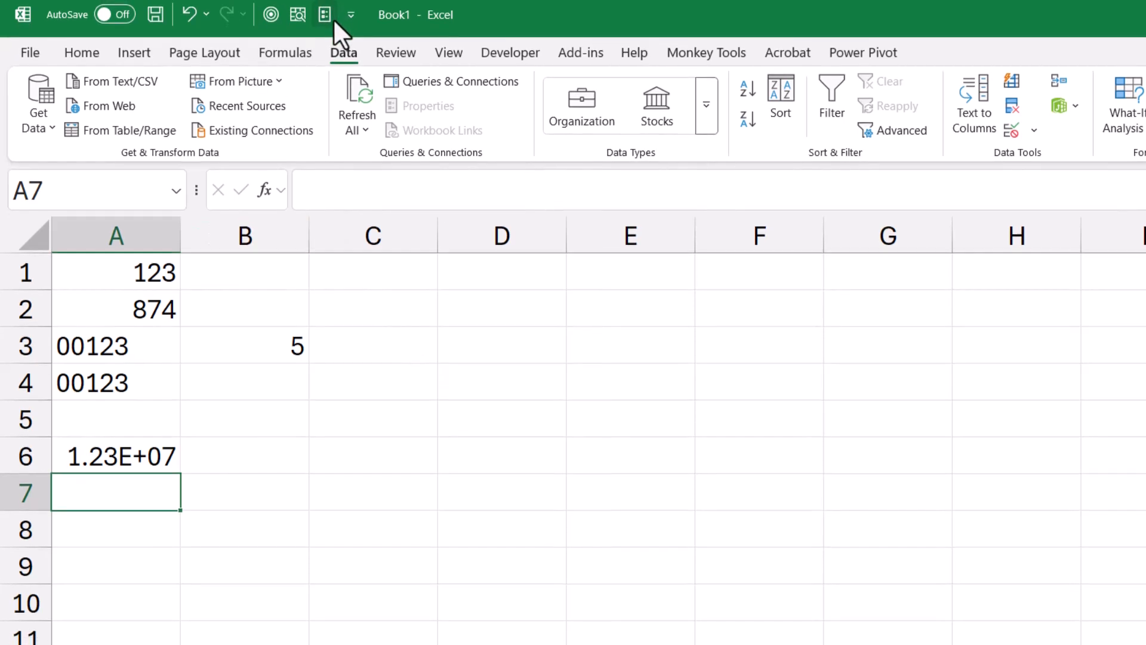
Step: Turn off converting digits surrounding the letter "E" to scientific notation in the Data options, apply it, and enter 123E7 in cell A7
click(327, 25)
click(370, 89)
click(529, 544)
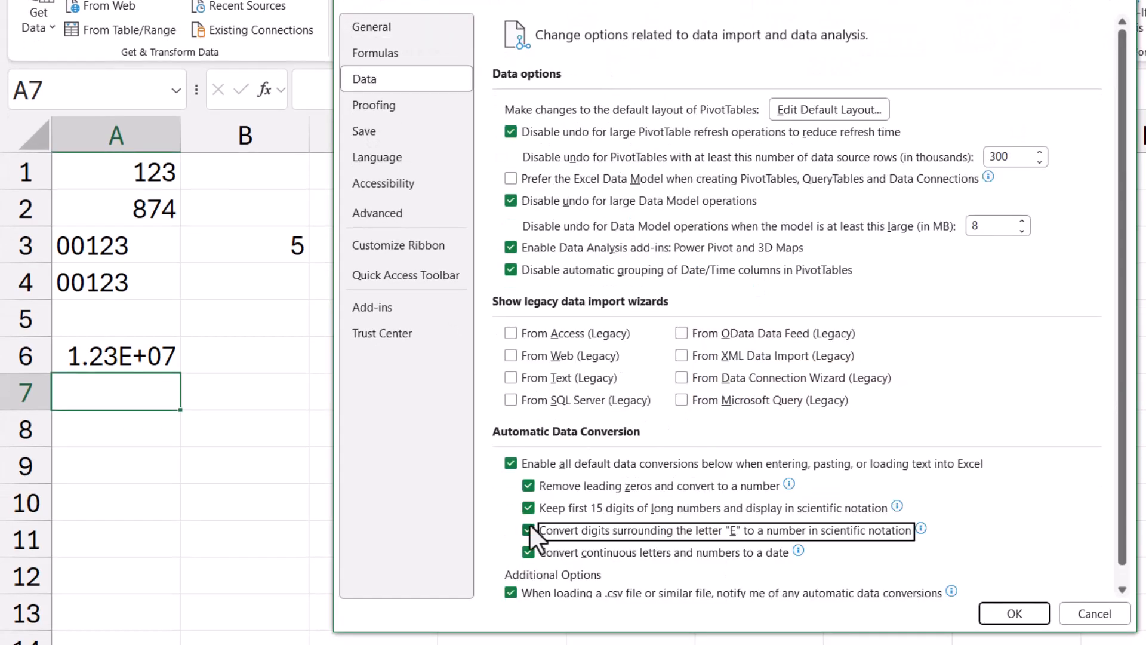
click(529, 529)
click(995, 615)
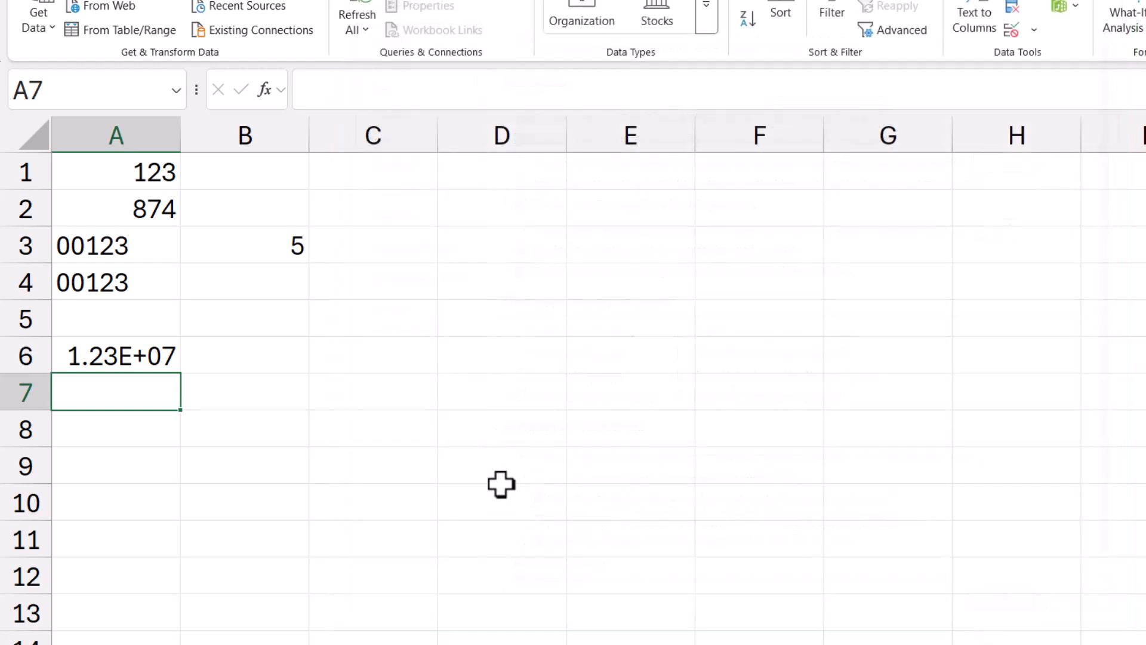
text(123E7)
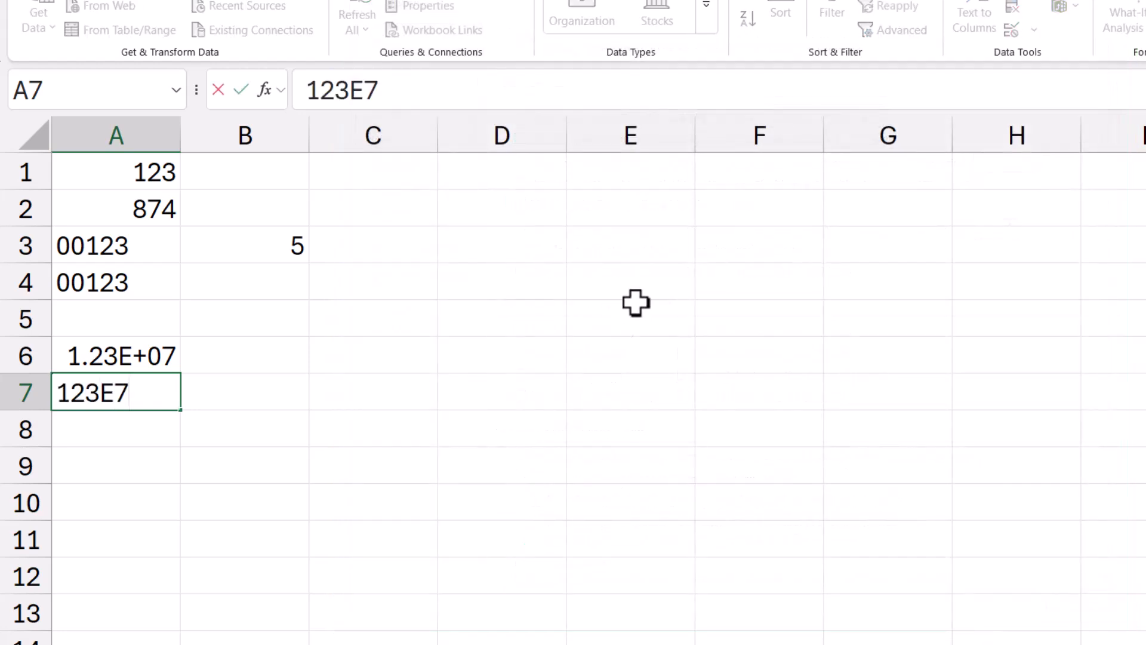
key(Return)
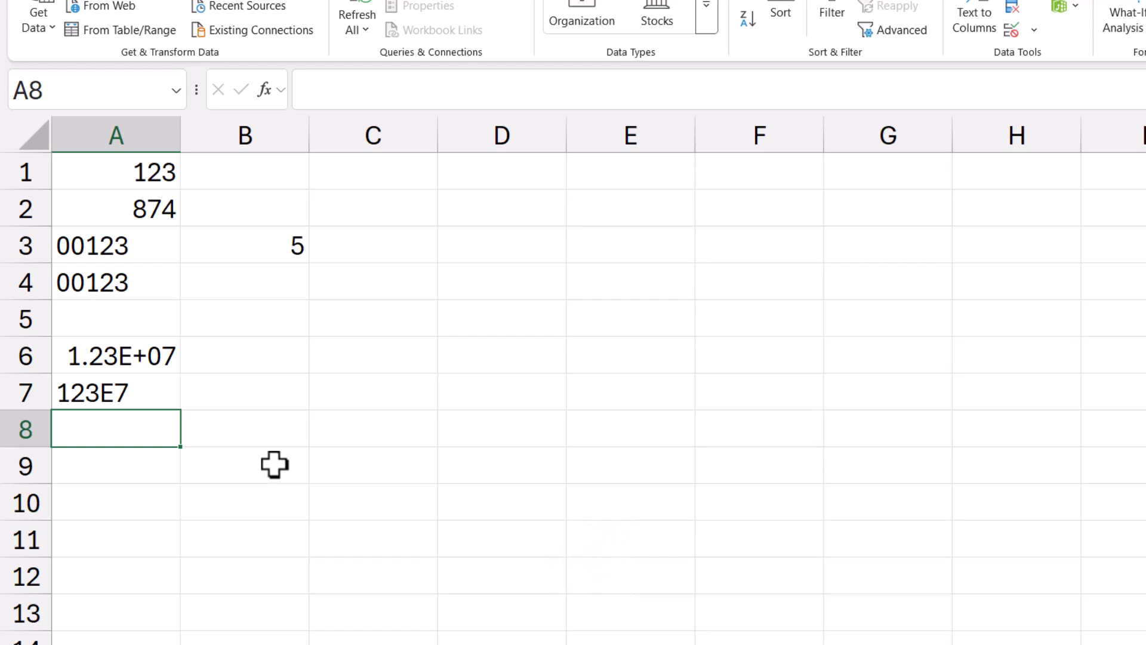
Step: Enter JAN1 in cell A10 and reselect the cell to check its stored value
click(158, 497)
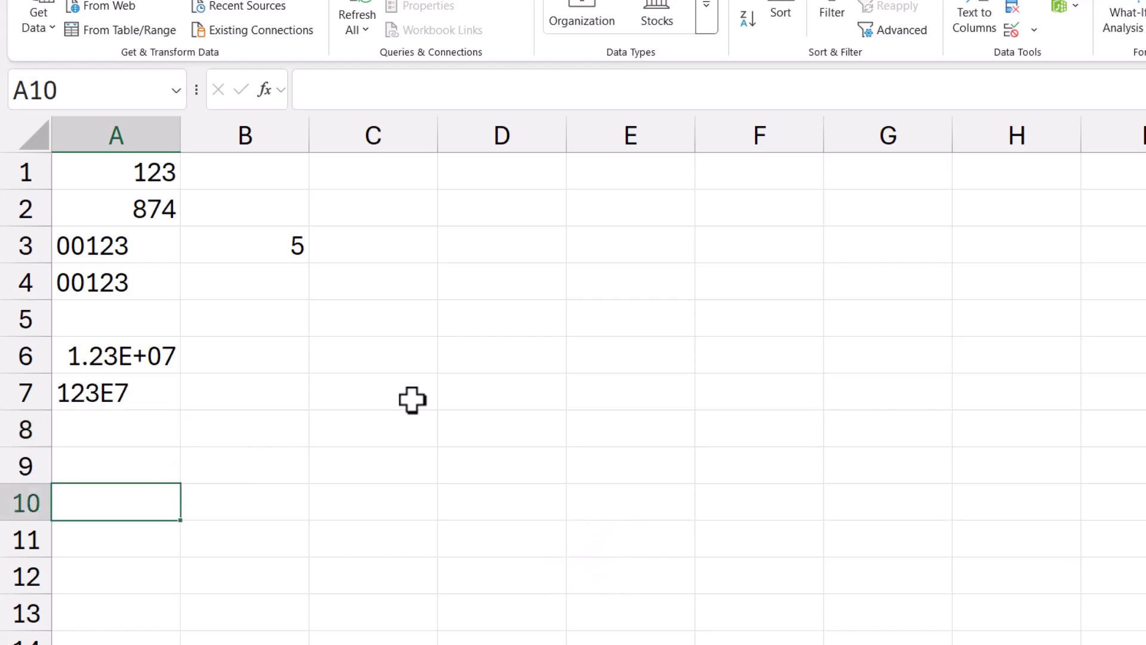
text(JAN1)
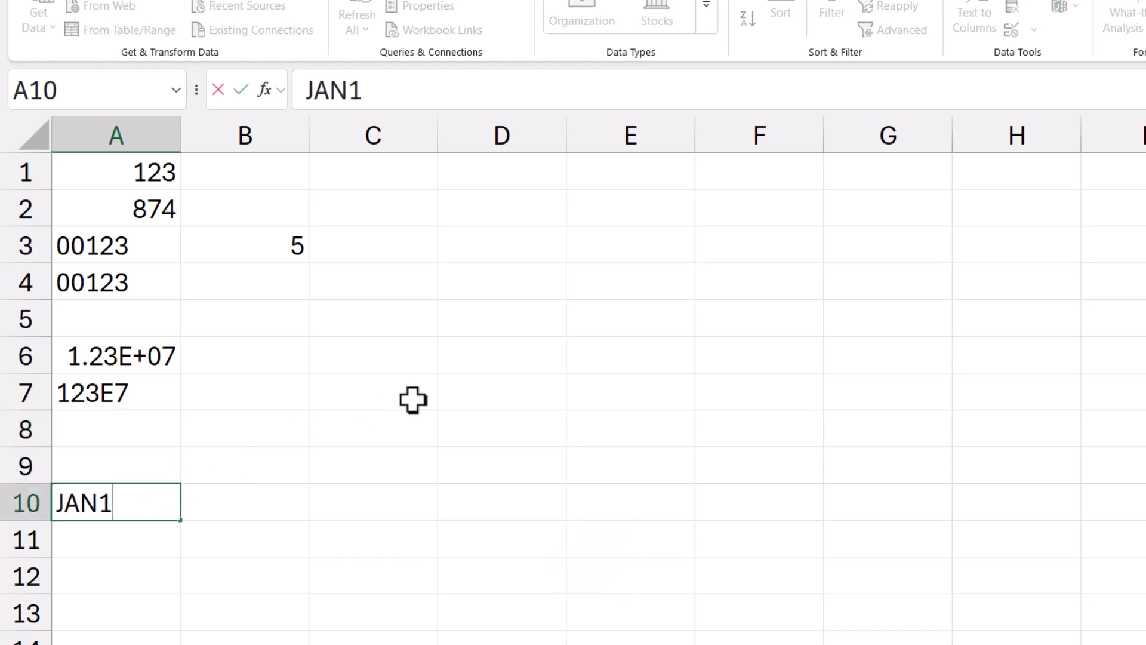
key(Return)
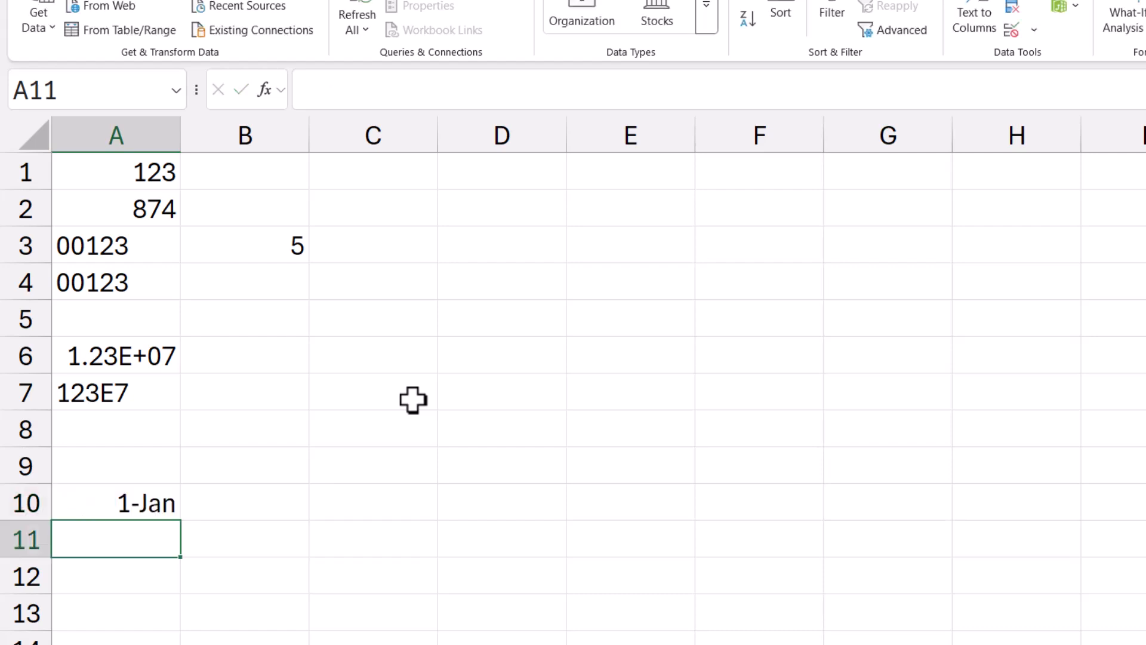
key(Up)
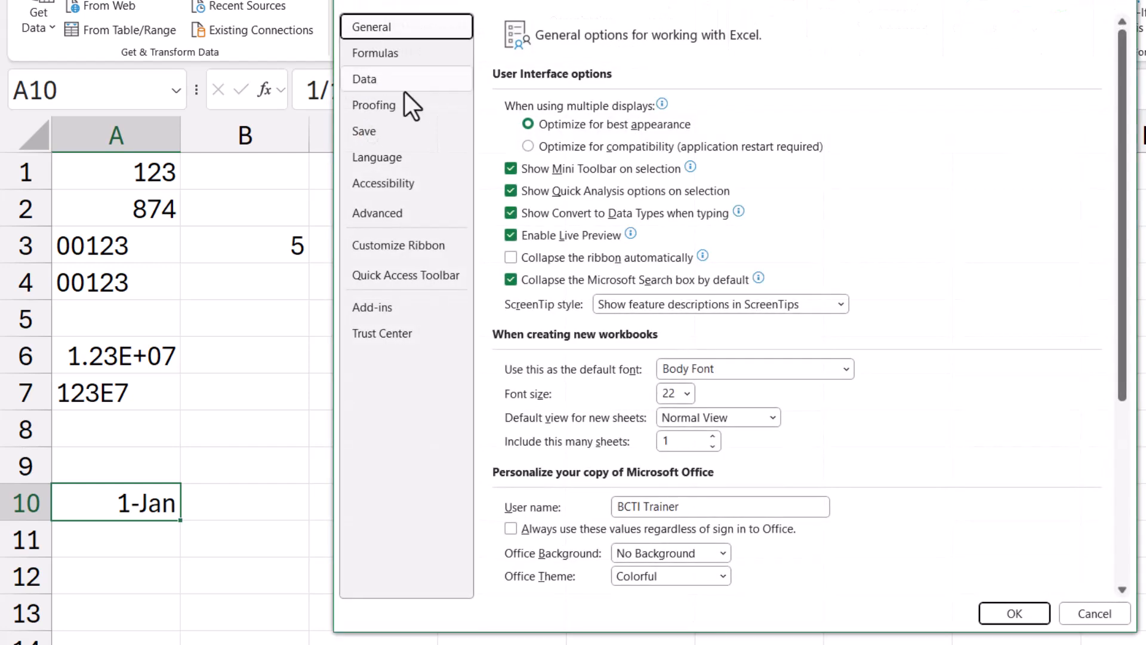
Step: Turn off "Convert continuous letters and numbers to a date" in the Data options, apply it, and enter JAN1 in cell A11
click(405, 90)
click(527, 549)
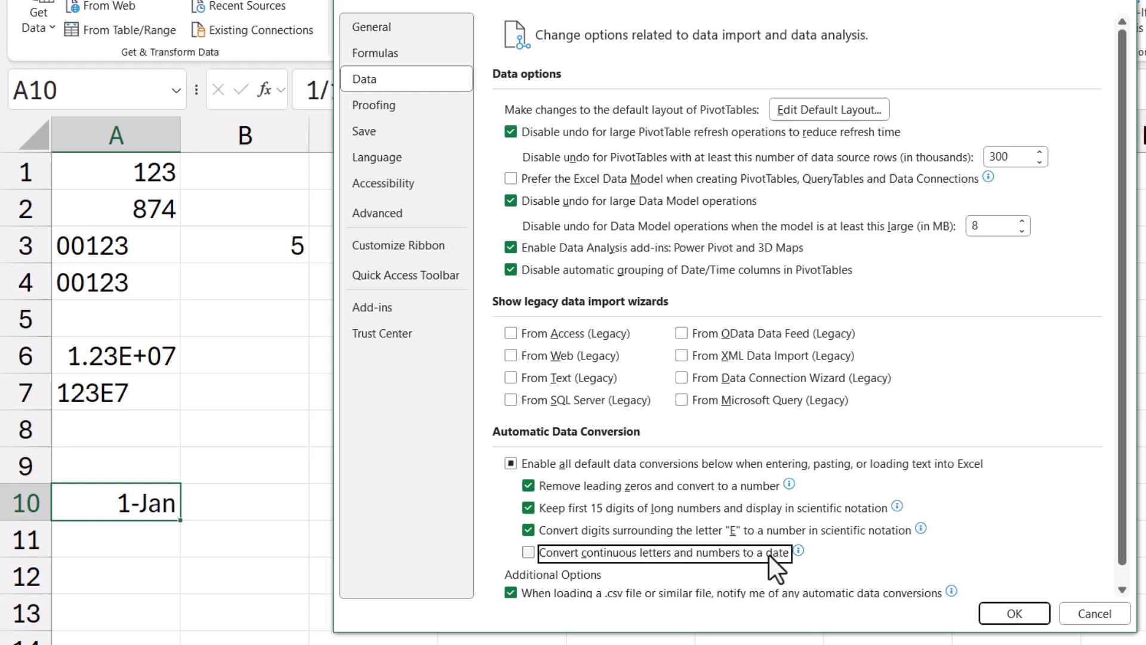
click(1006, 609)
click(133, 540)
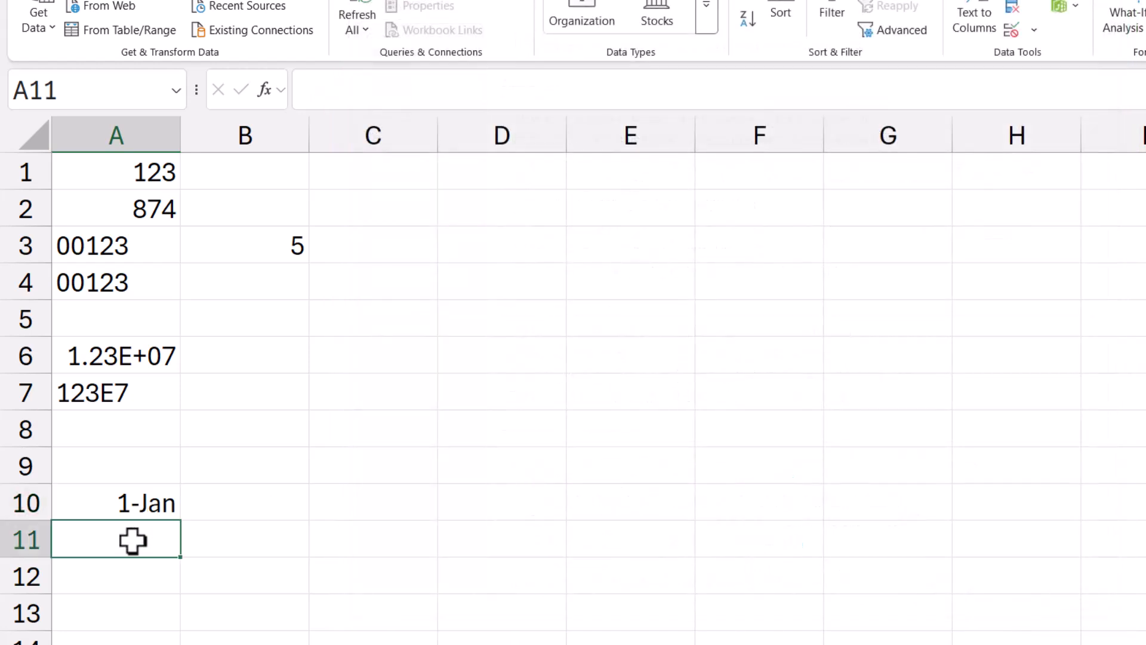
text(JAN1)
key(Return)
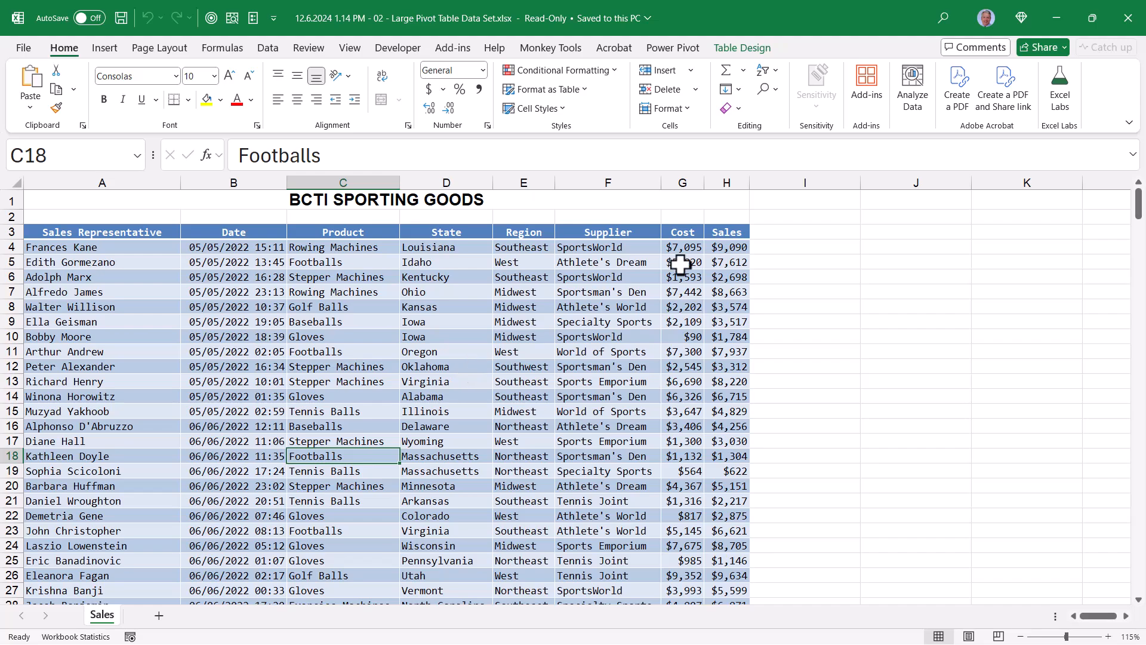
Step: Add a Profit column to the sales table by entering the header in the cell beside Sales
click(687, 181)
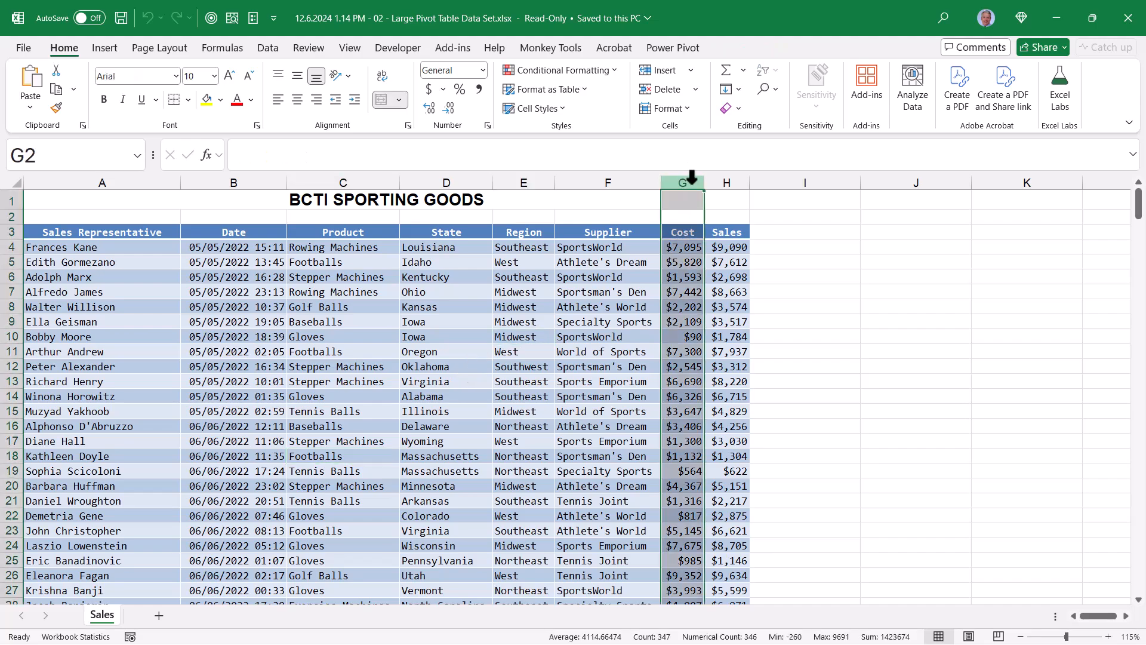
click(724, 181)
click(776, 233)
text(Pro)
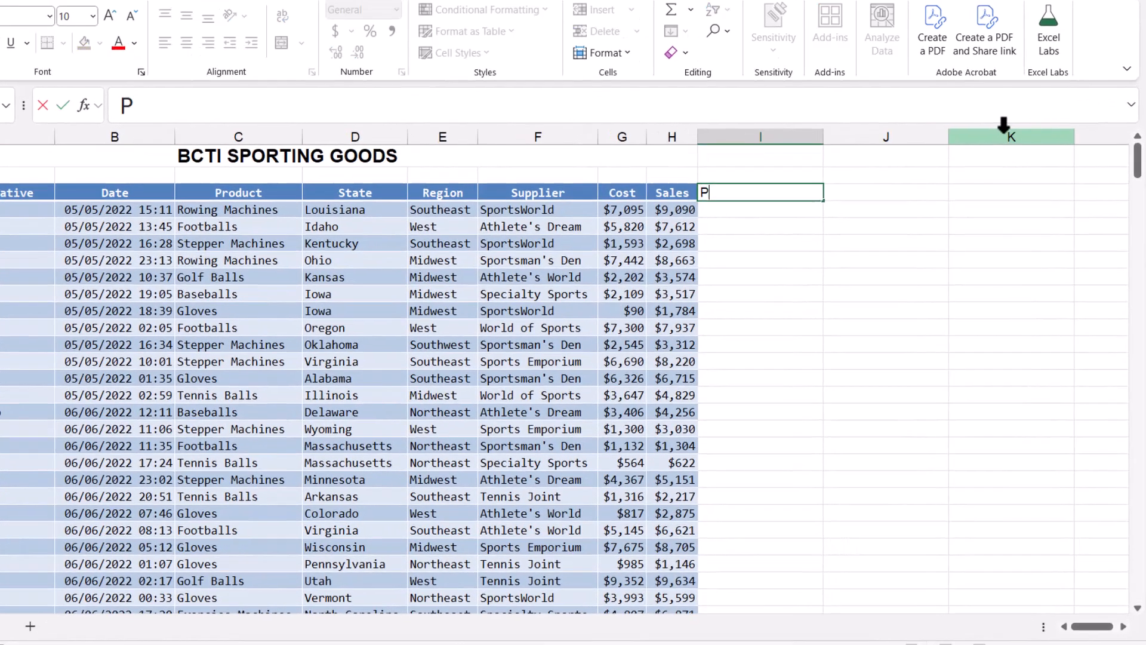
text(fit)
key(Return)
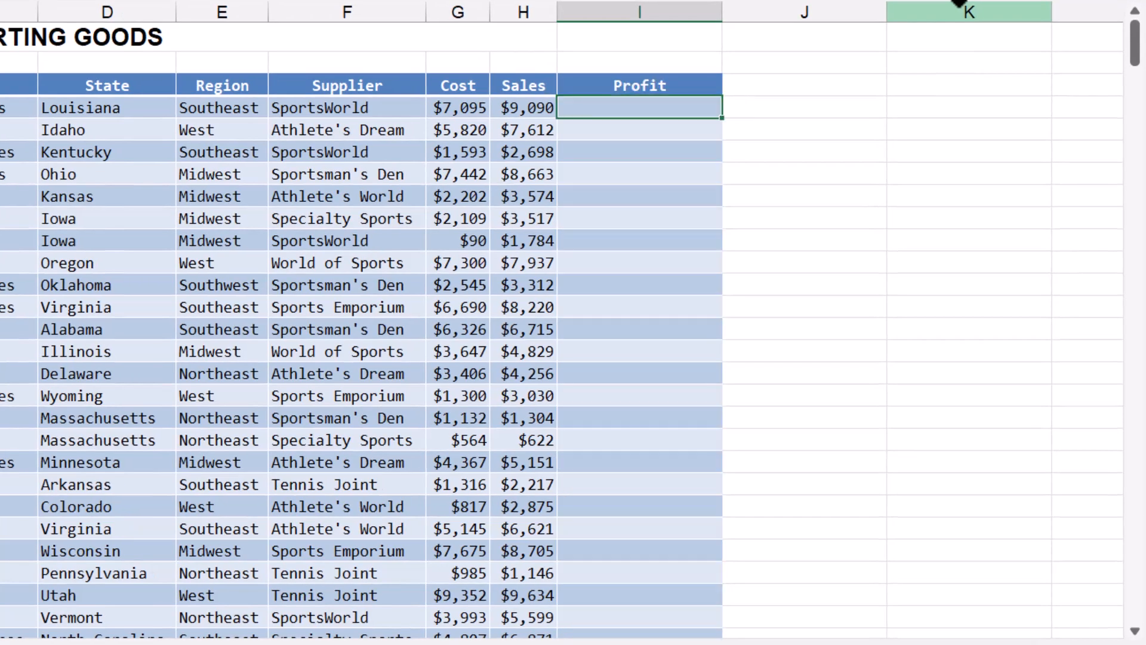
text(=)
key(Left)
text(-)
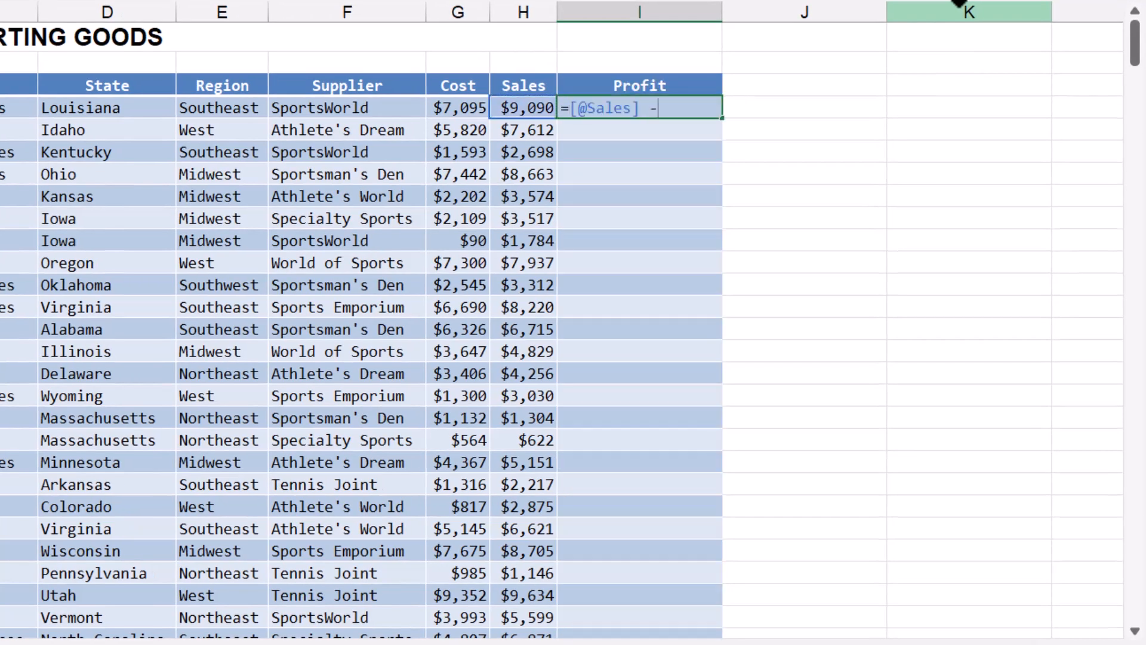
key(Left)
key(Left)
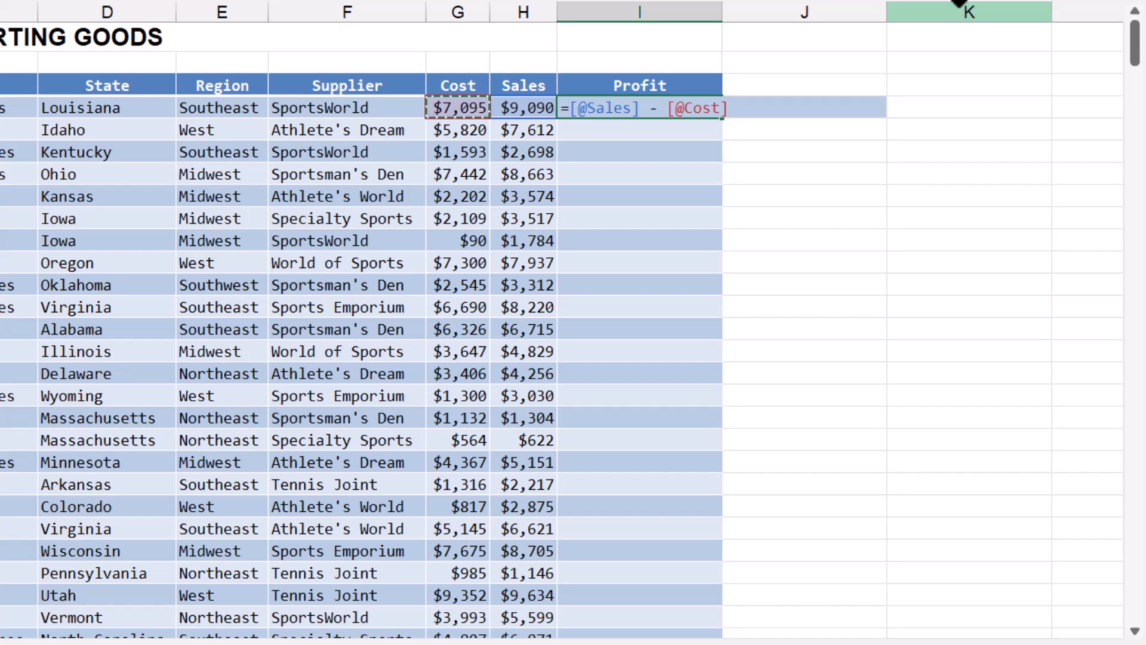
key(Return)
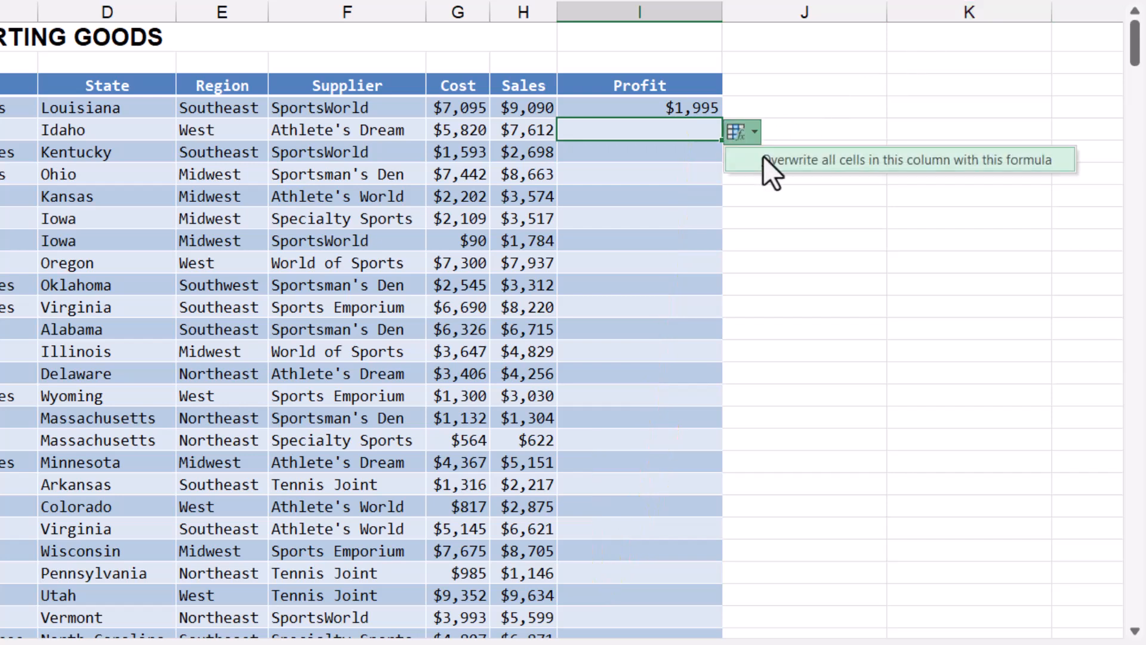
click(764, 158)
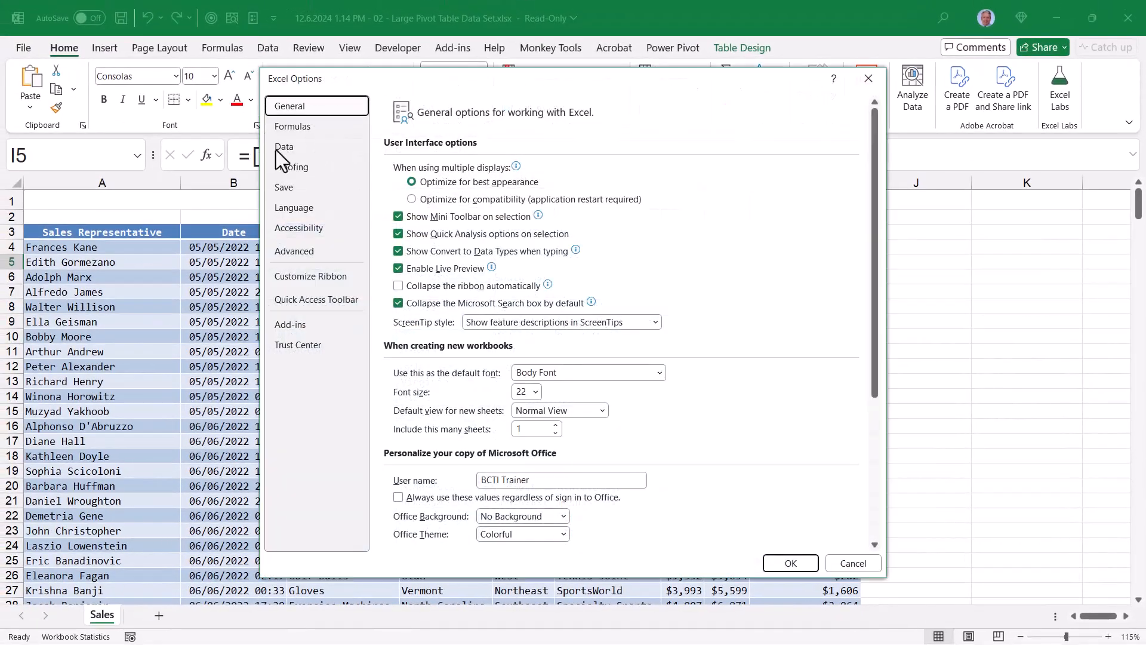
Step: Turn on "Fill formulas in tables to create calculated columns" in the AutoFormat As You Type settings of the Proofing options
click(286, 169)
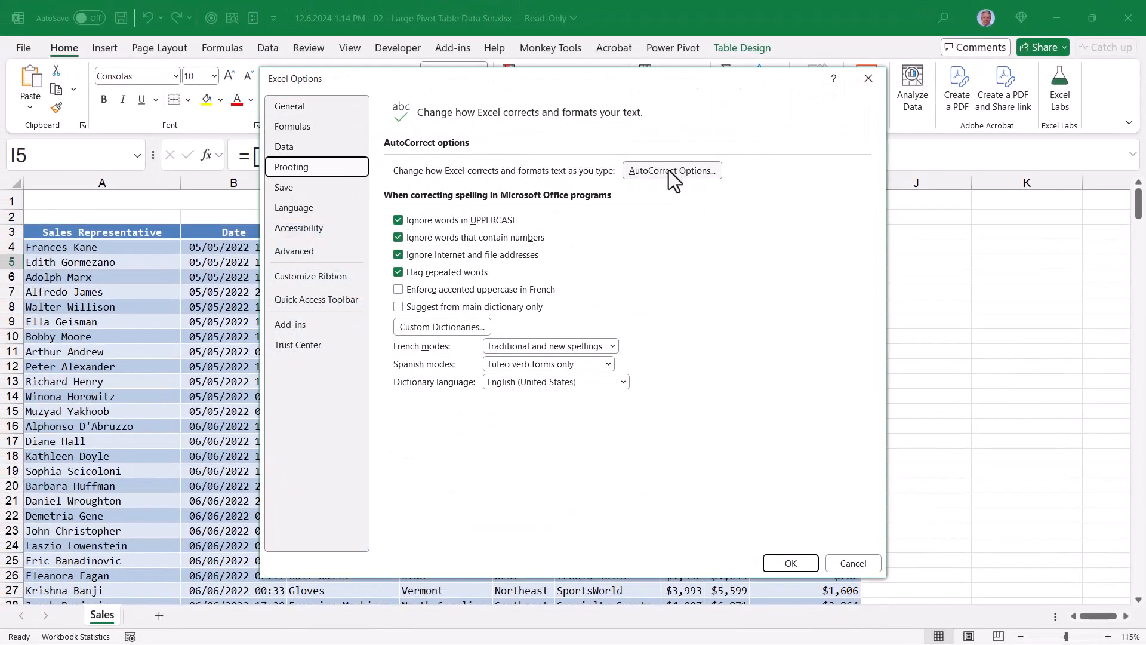
click(669, 170)
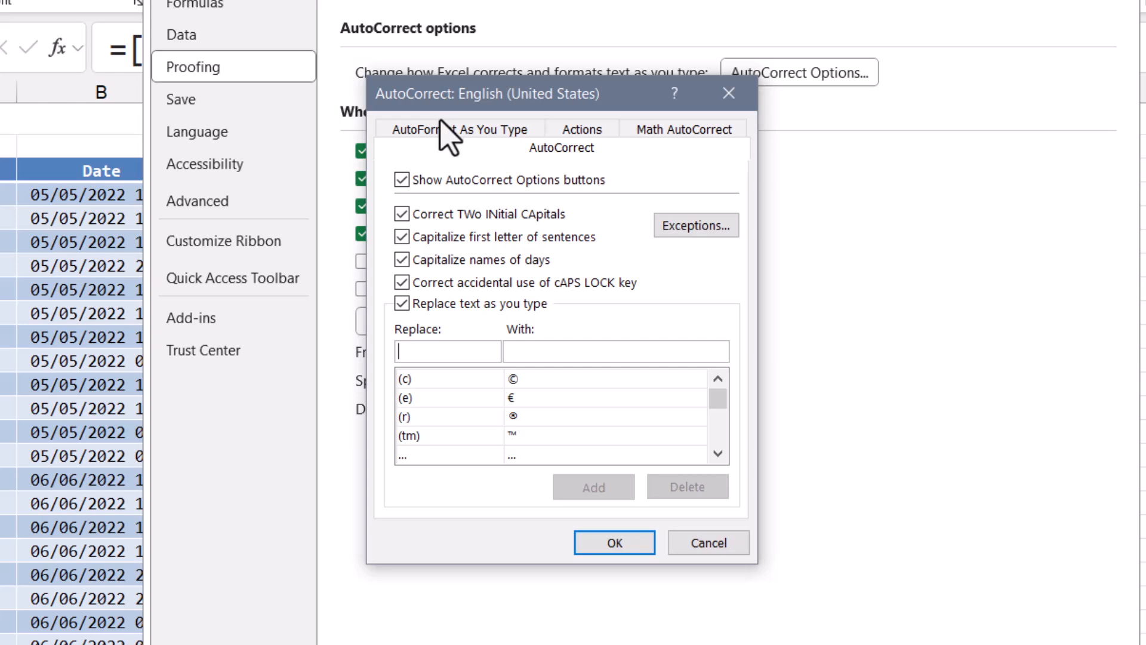
click(442, 127)
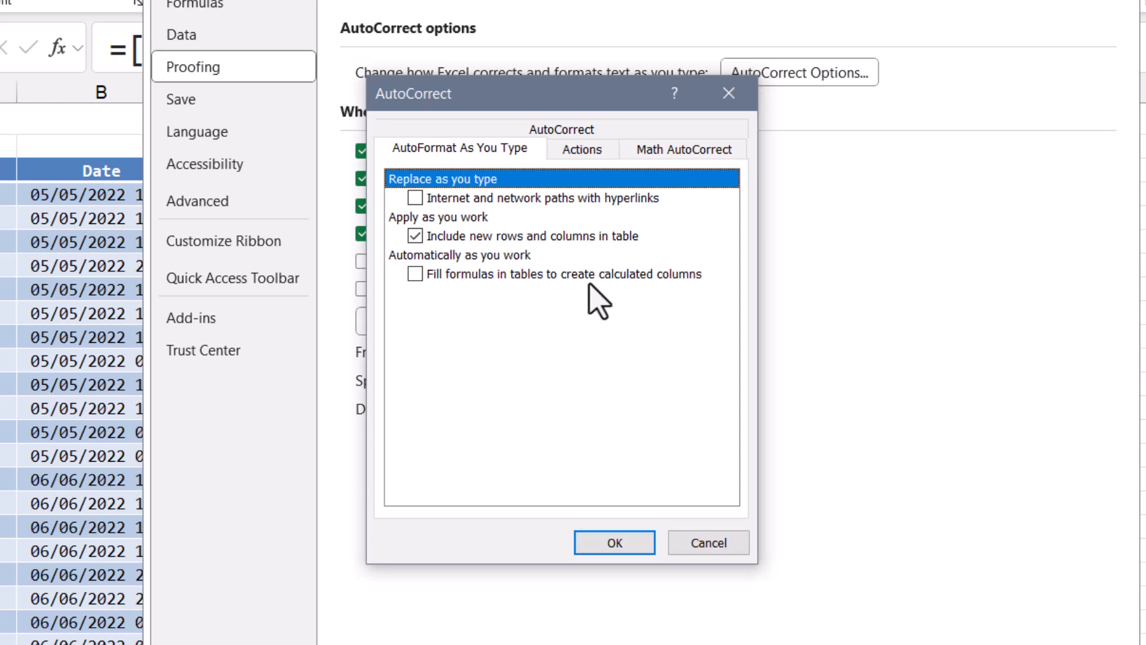
click(416, 275)
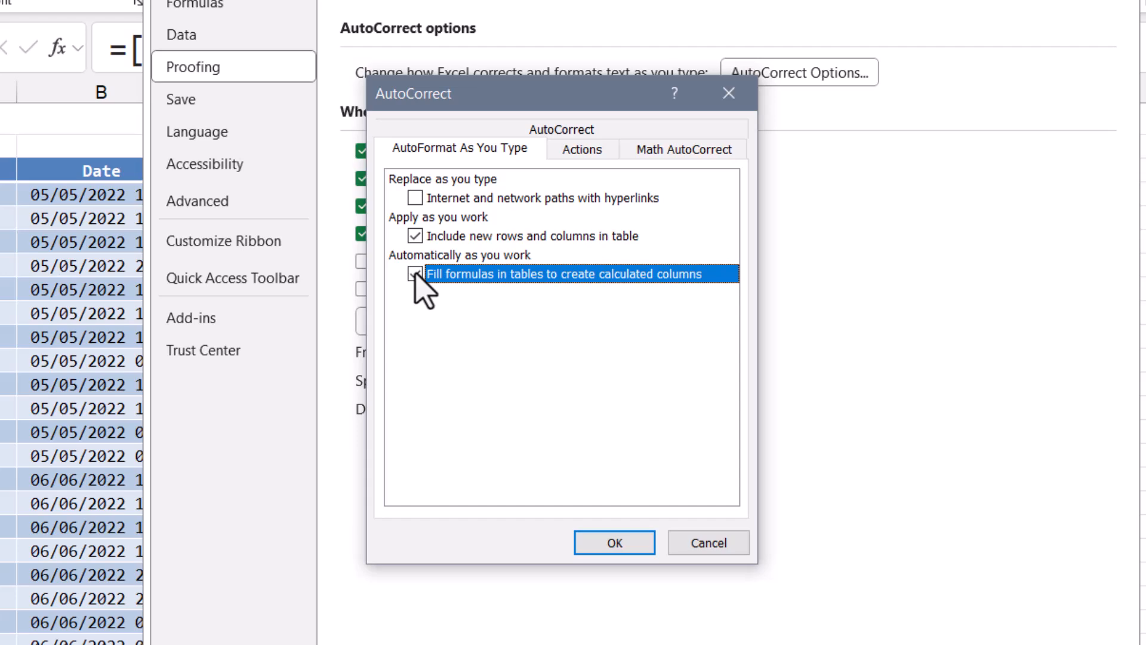
click(615, 544)
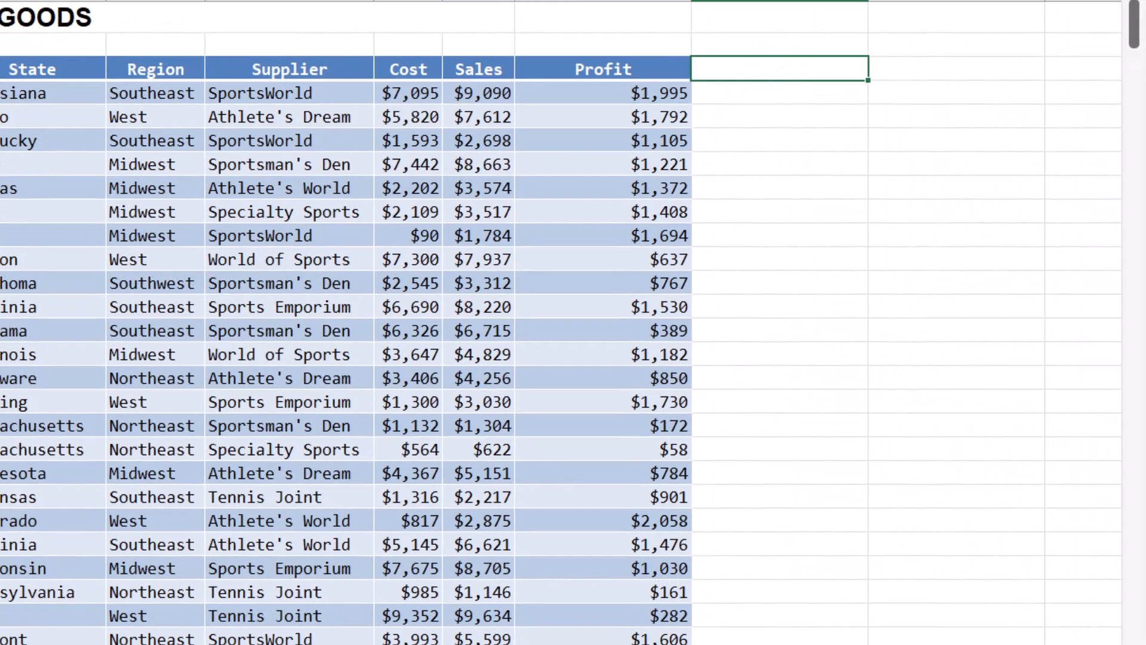
text(Tax)
key(Return)
text(=)
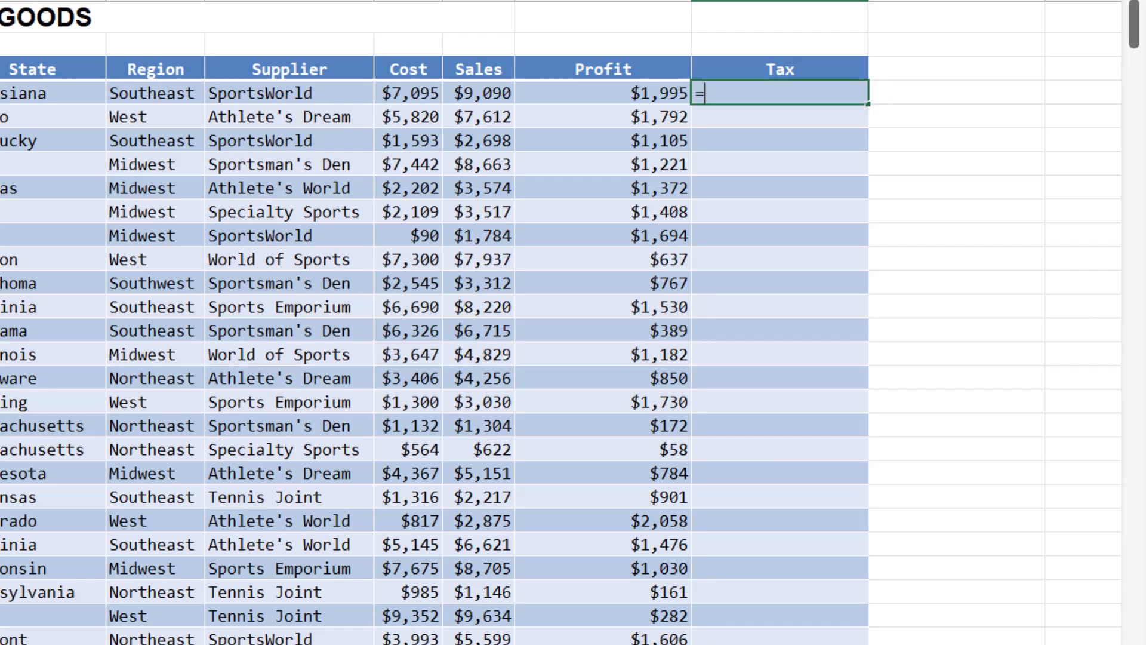
key(Left)
text(*10%)
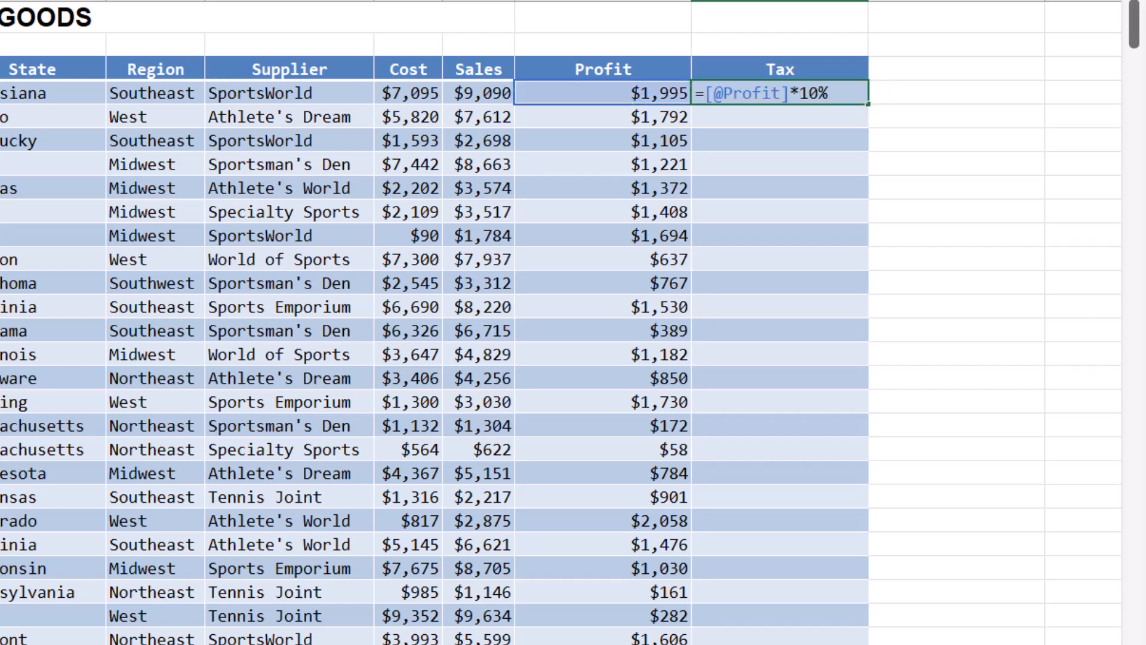
key(Return)
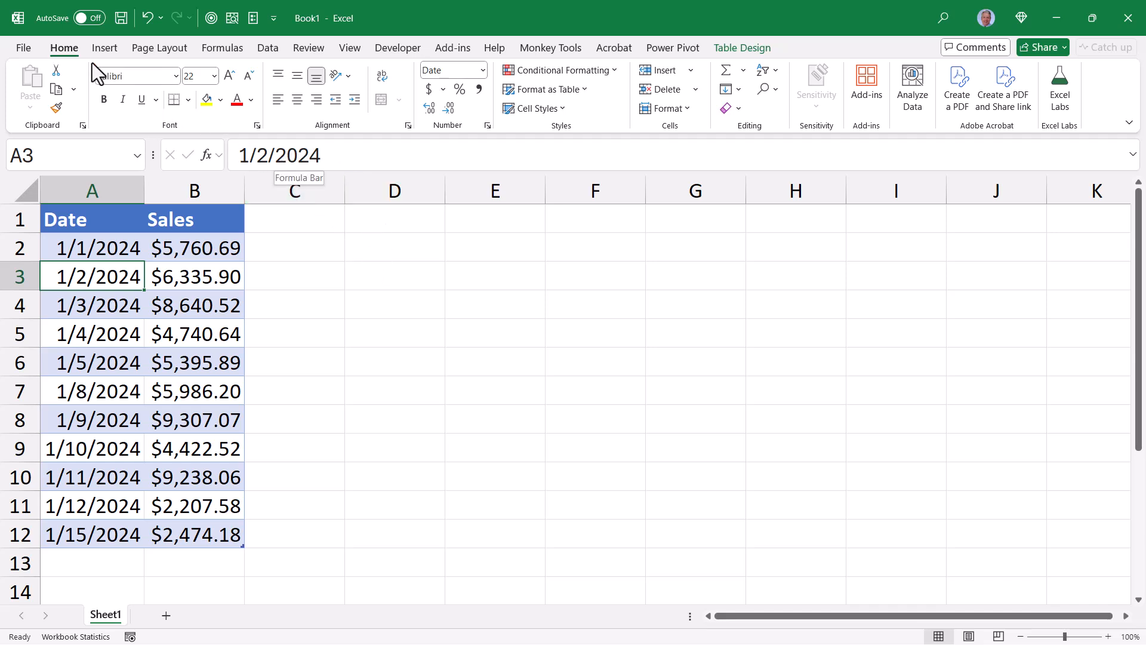
Step: Turn on AutoSave by uploading the new workbook to OneDrive - BCTI as Test Save, and switch AutoSave off again
click(97, 18)
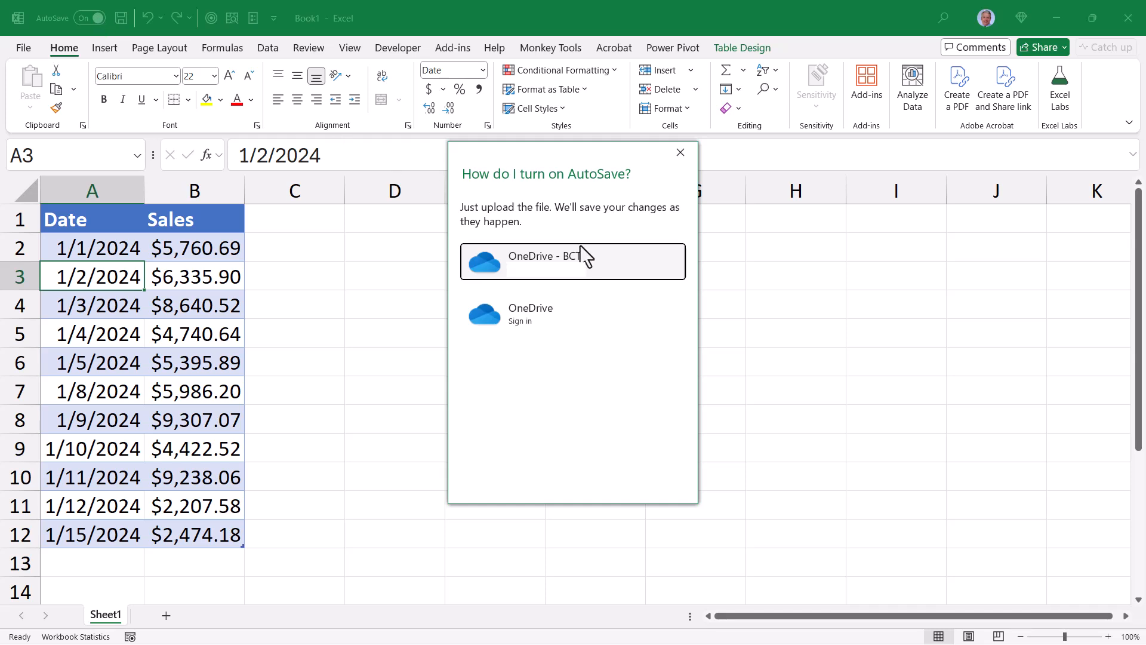
click(586, 263)
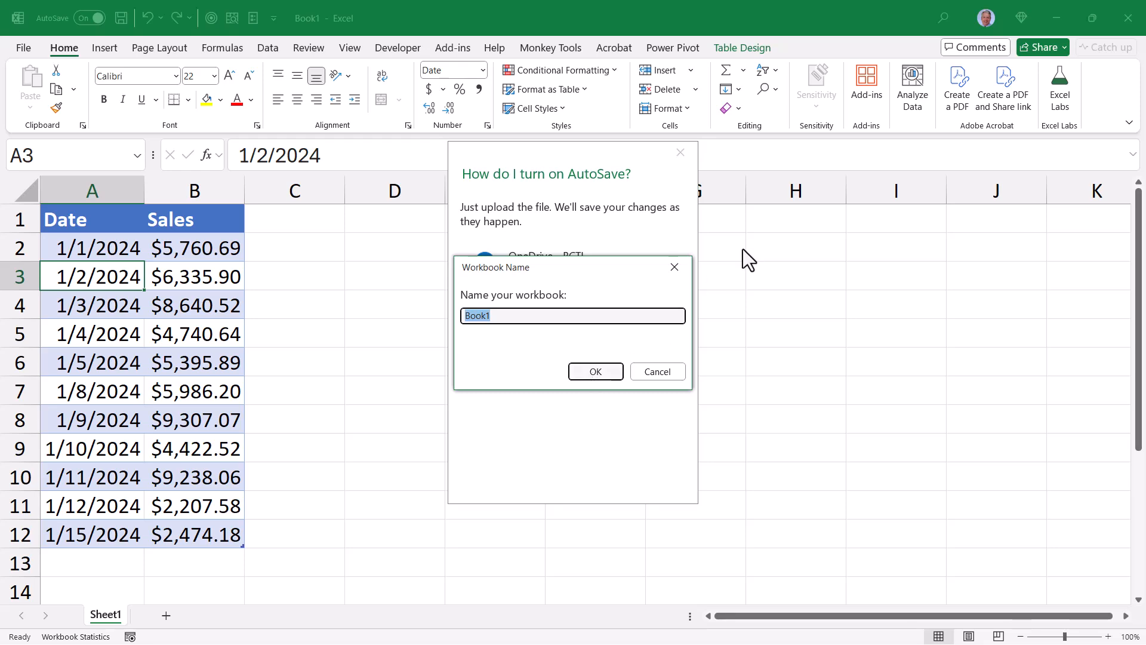
text(Test Save)
key(Return)
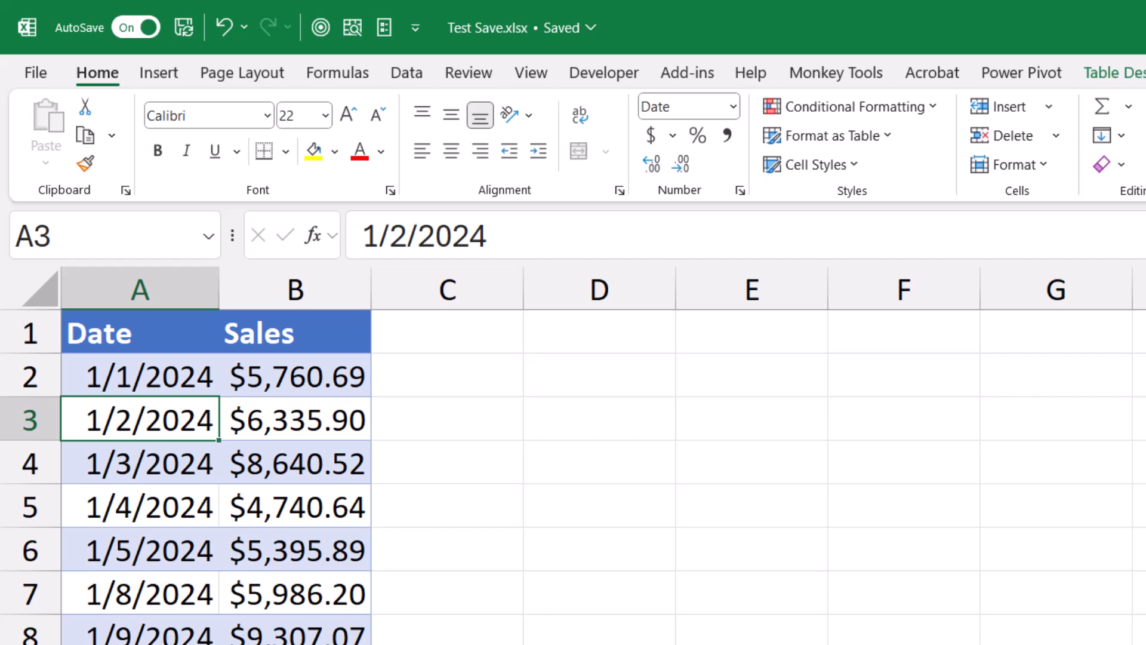
click(138, 28)
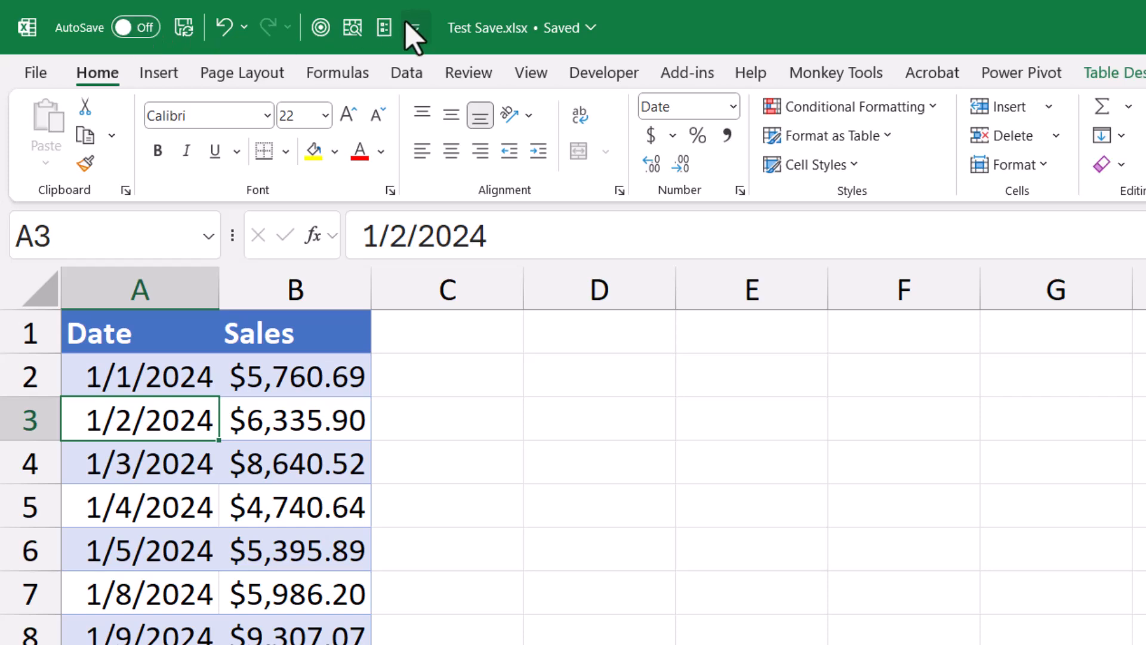
Step: Disable "AutoSave files stored in the Cloud by default in Excel" in the Save options, and turn AutoSave on for Test Save.xlsx
click(384, 29)
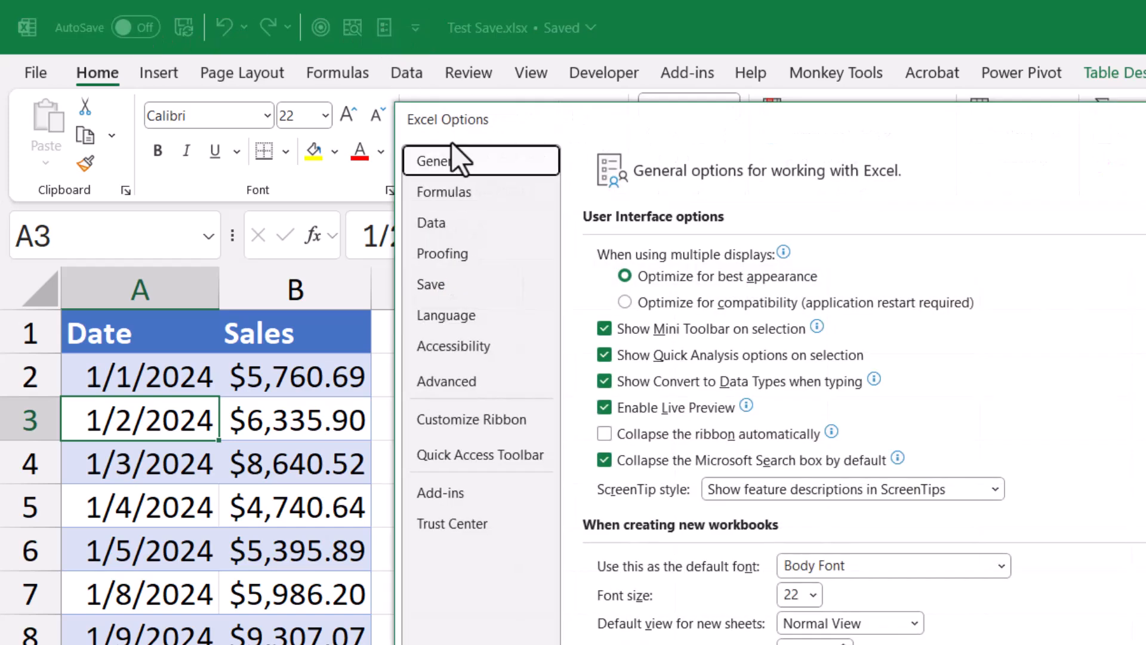
click(456, 293)
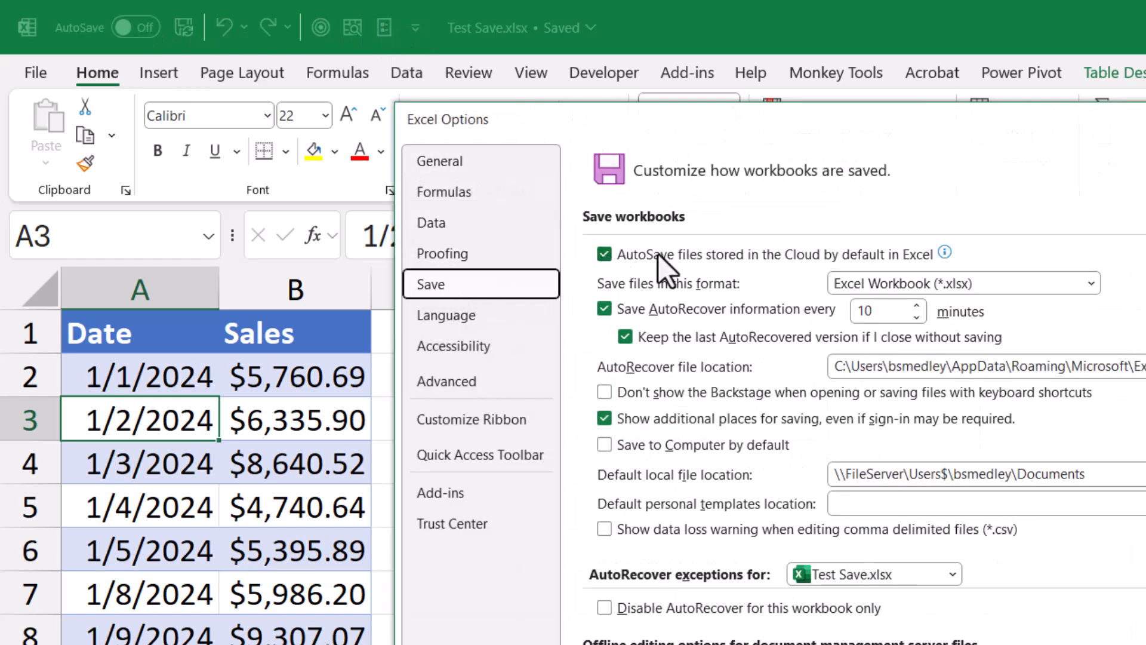
mouse_move(697, 252)
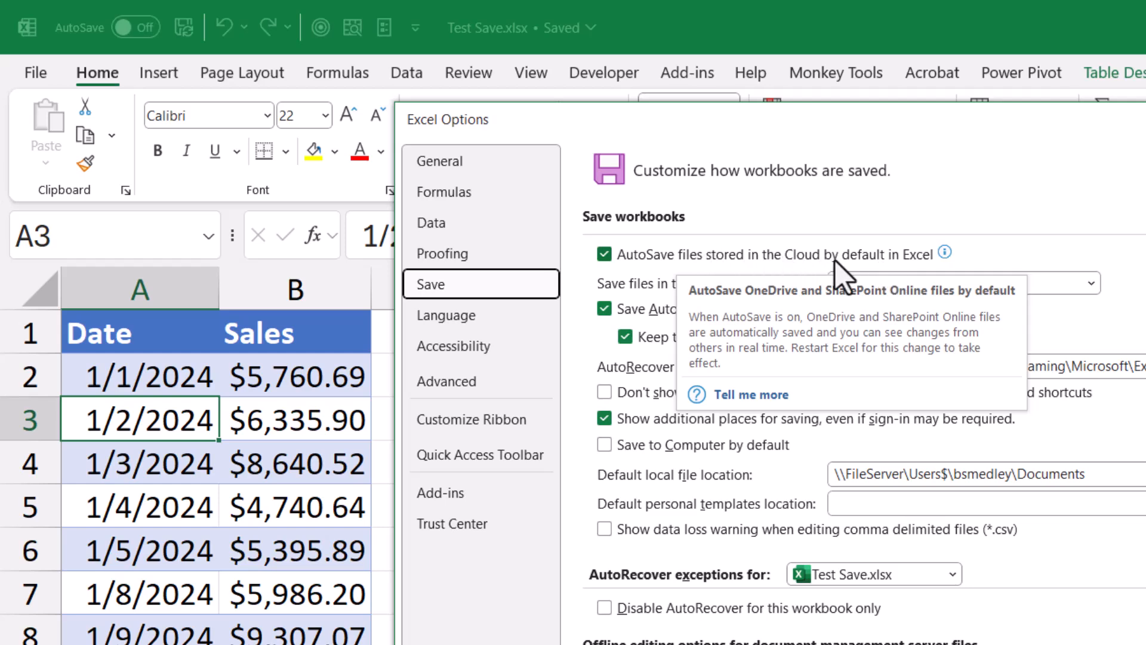
click(612, 258)
key(Return)
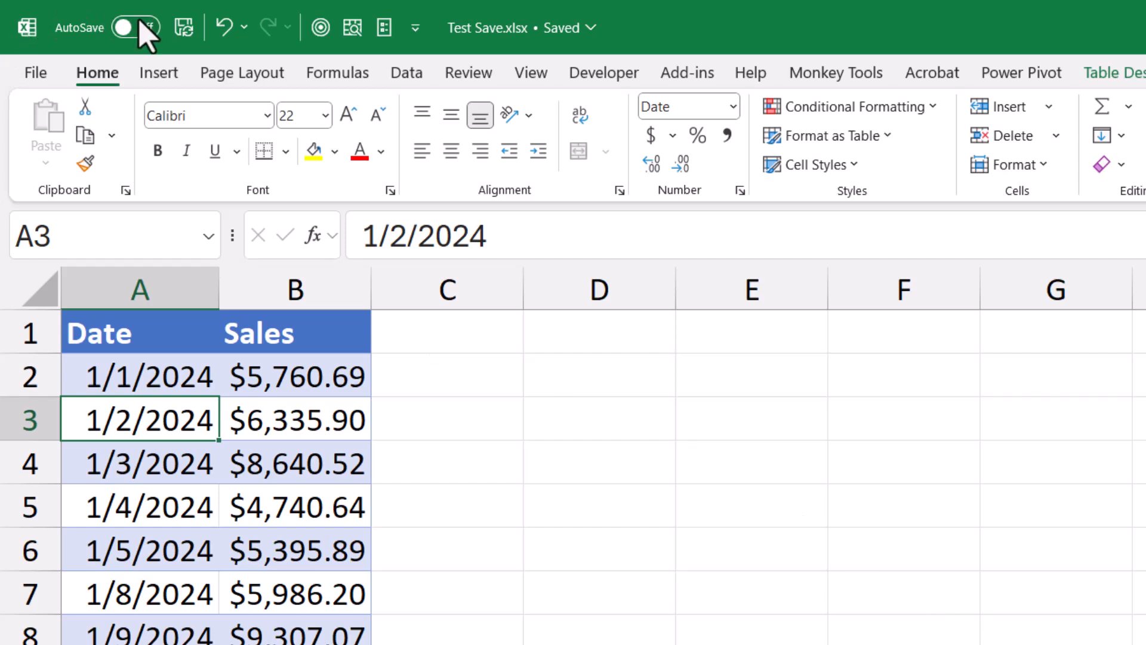
click(144, 34)
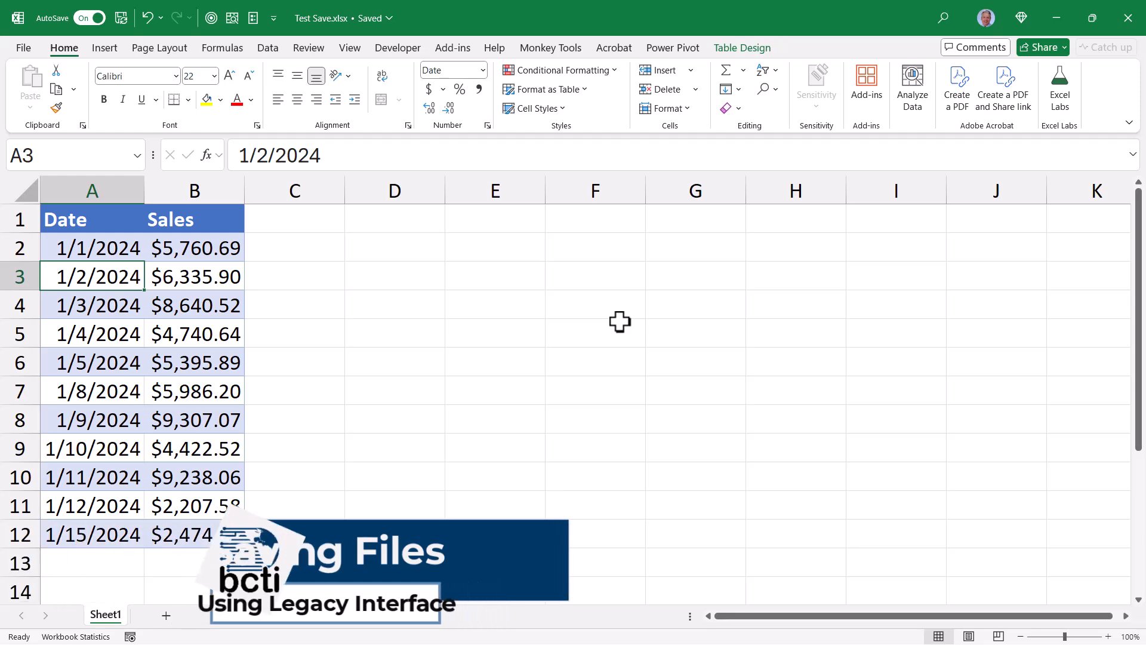
Step: Examine the folders and drives offered in the Save As dialog for saving a copy of the workbook, and cancel it
click(23, 48)
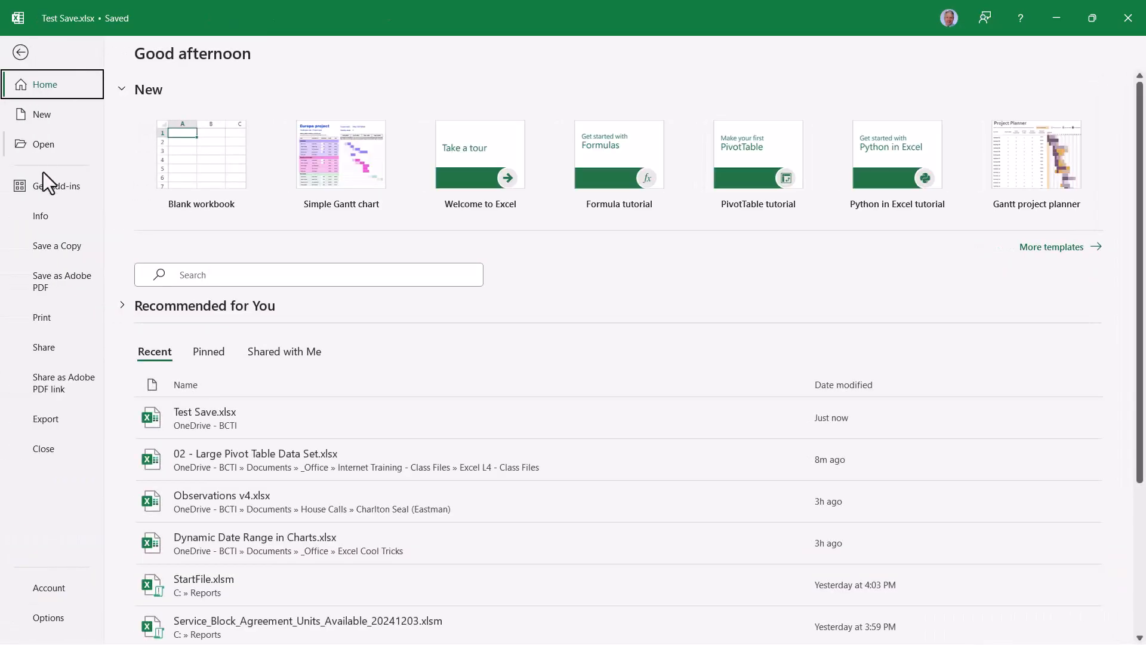
click(44, 246)
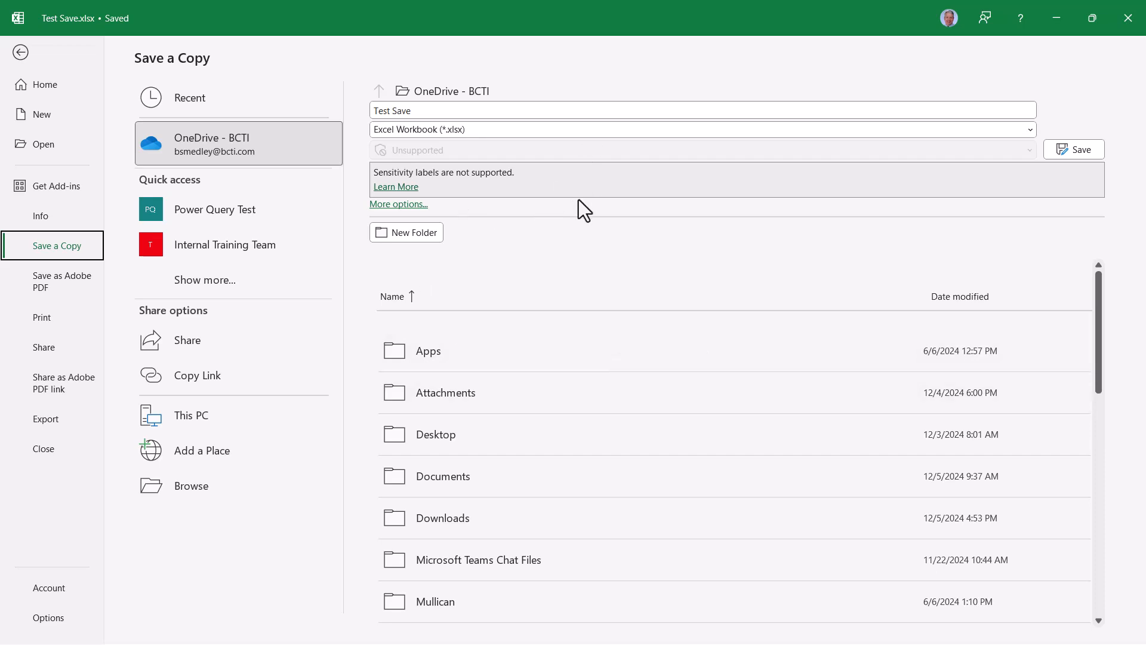
click(206, 482)
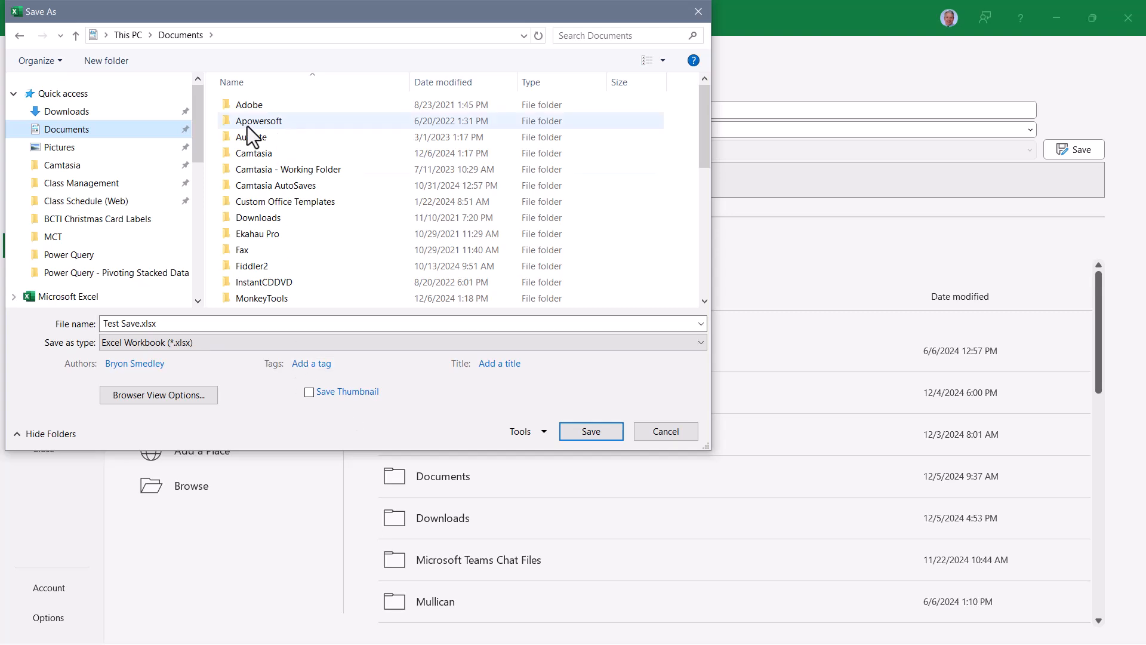
scroll(198, 118, down, 1)
drag(198, 118, 179, 274)
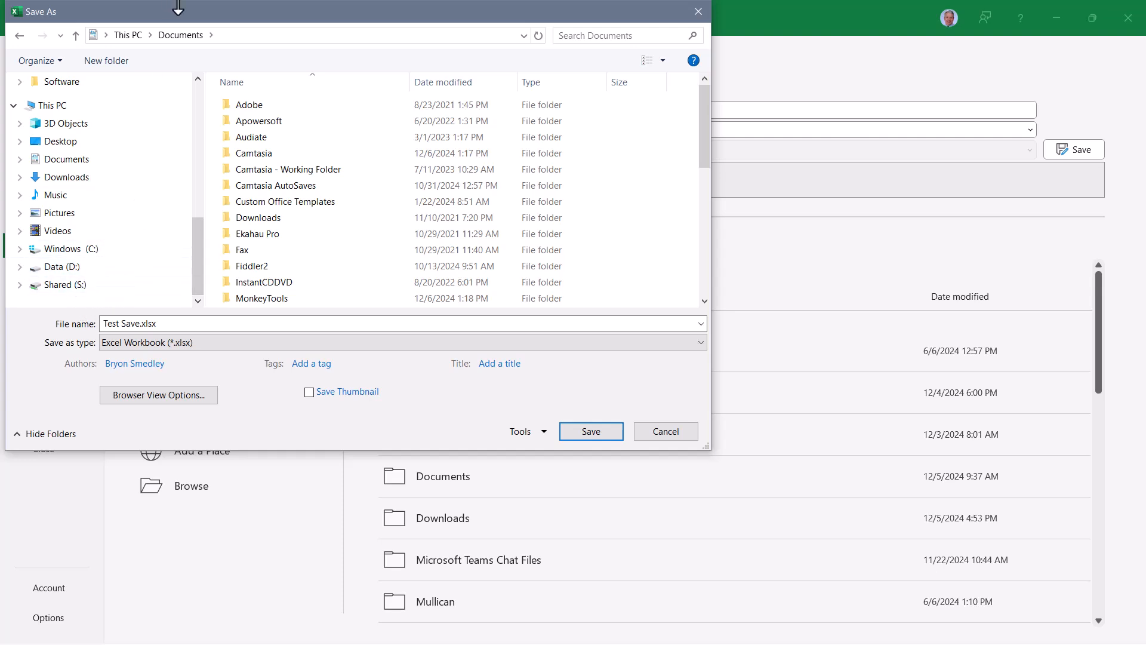
drag(193, 12, 338, 91)
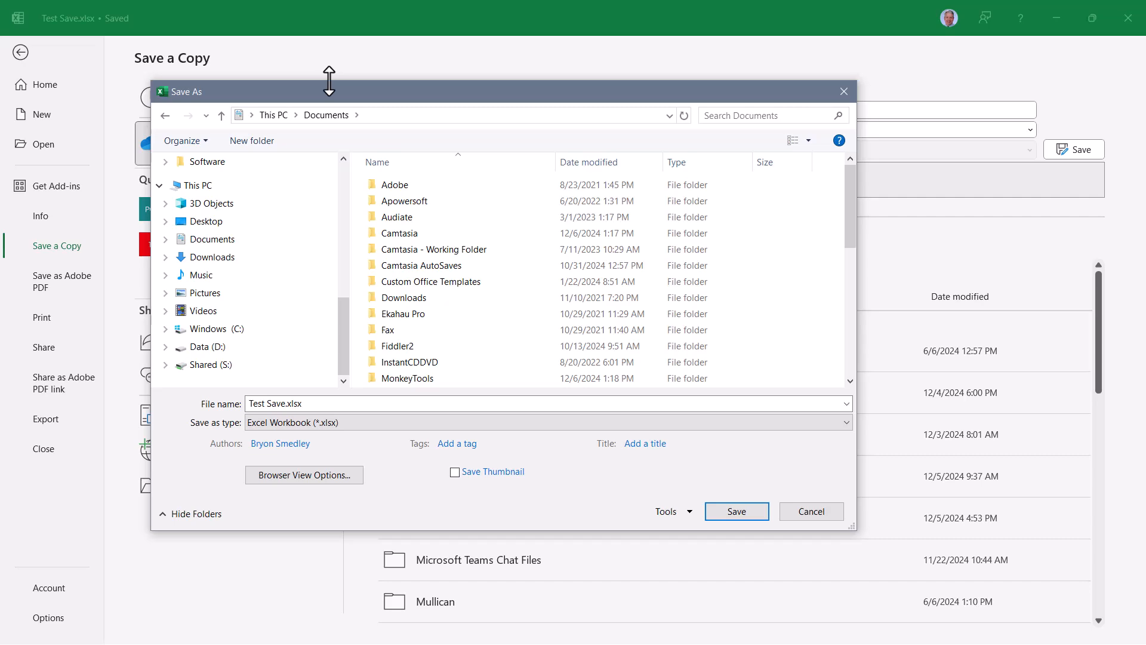
click(817, 513)
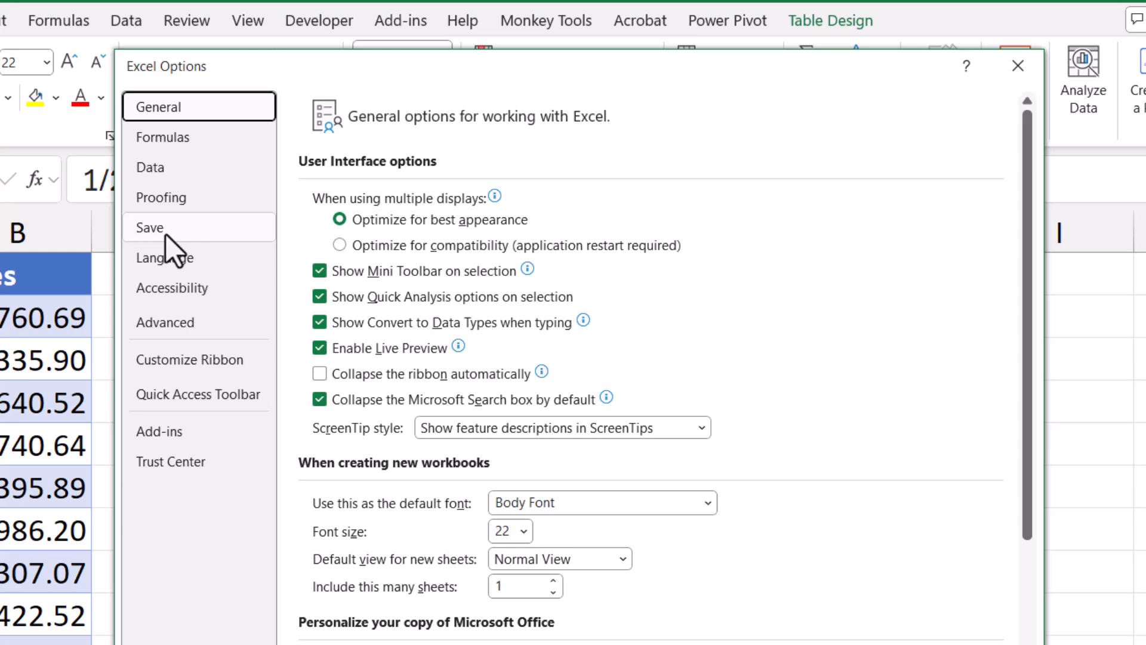
Step: Turn on "Don't show the Backstage when opening or saving files with keyboard shortcuts" in the Save options
click(166, 234)
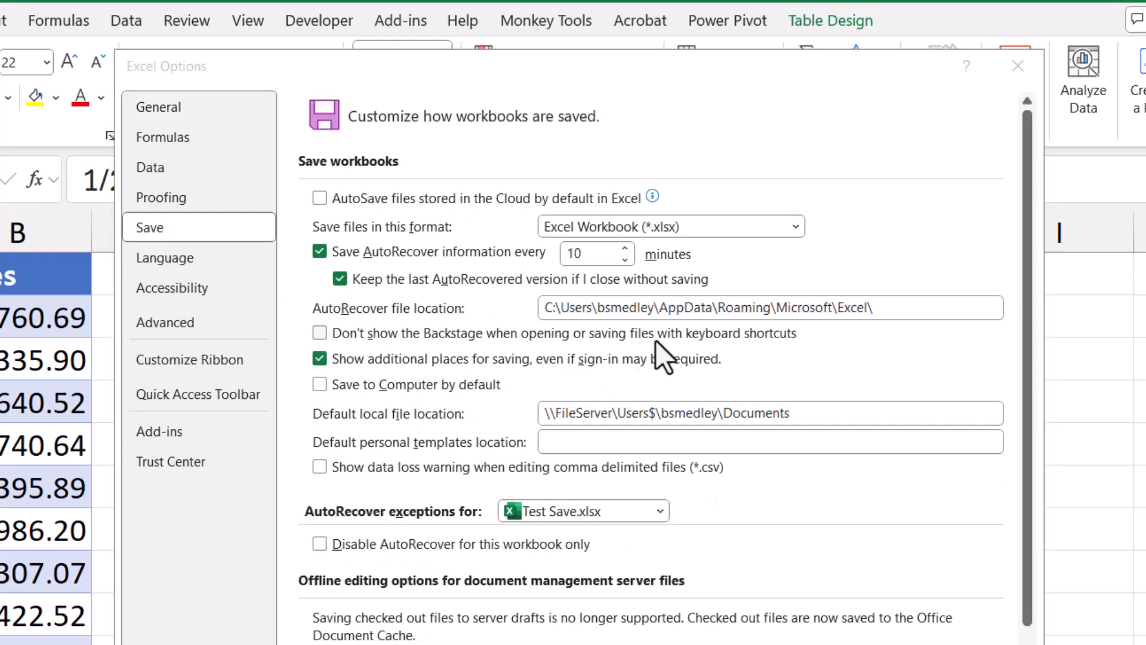
click(320, 333)
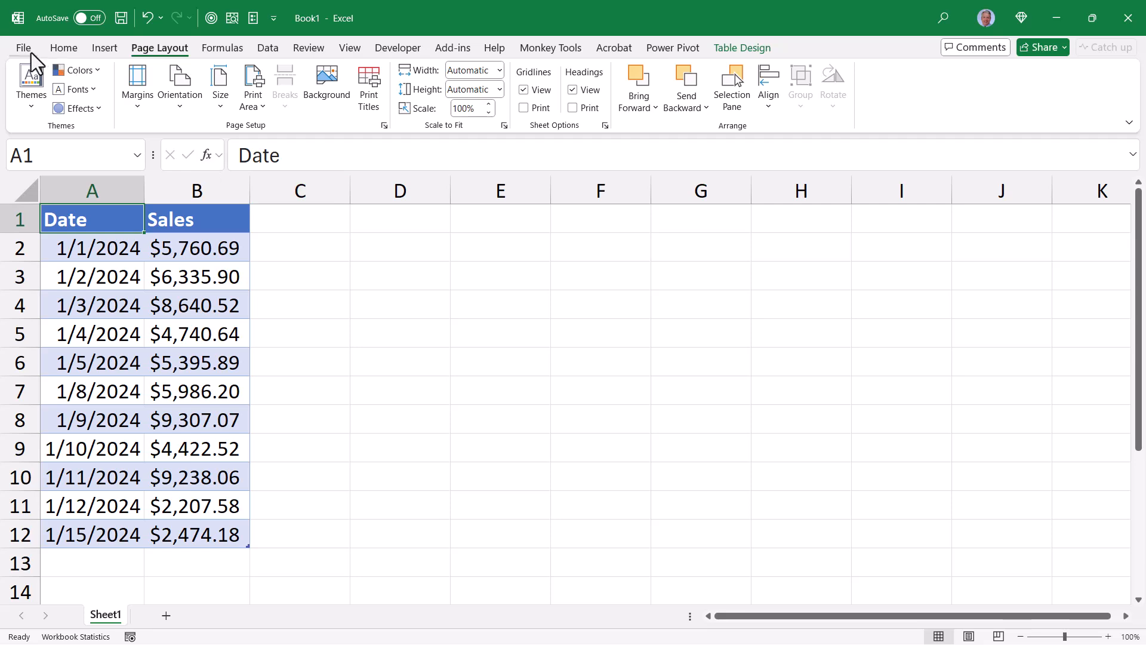
Step: View the Backstage Save As page for Book1, return to the sheet, and start a save directly from there
click(29, 51)
click(38, 276)
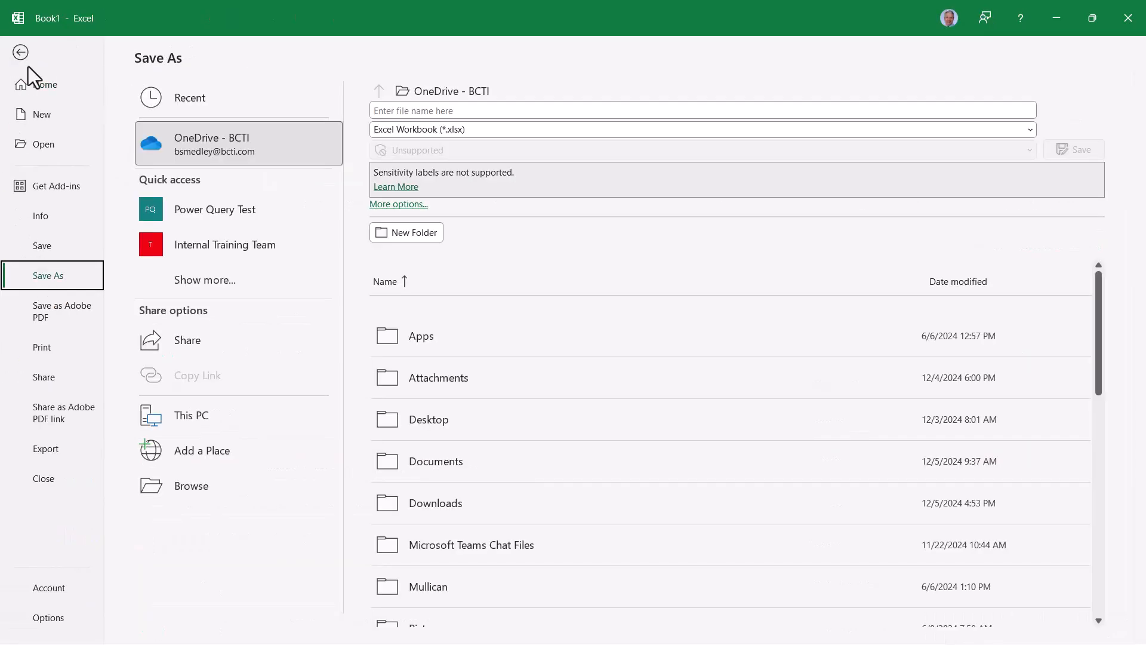
click(20, 53)
key(ctrl+s)
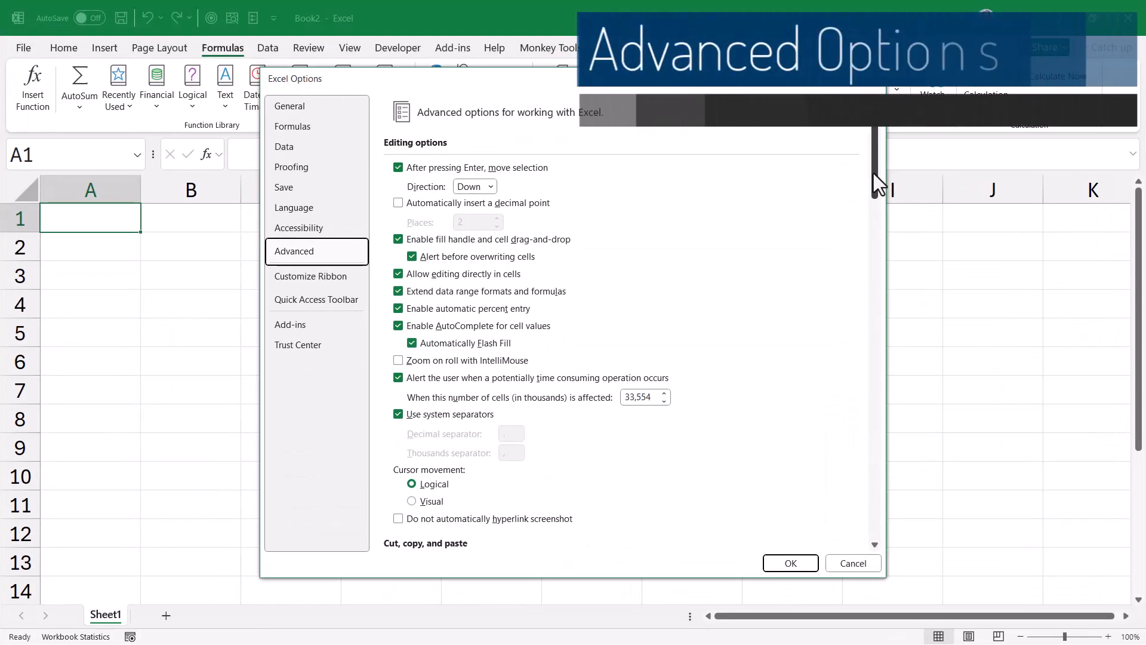
Step: Set the direction the selection moves after pressing Enter to Right in the Advanced options
drag(874, 174, 879, 131)
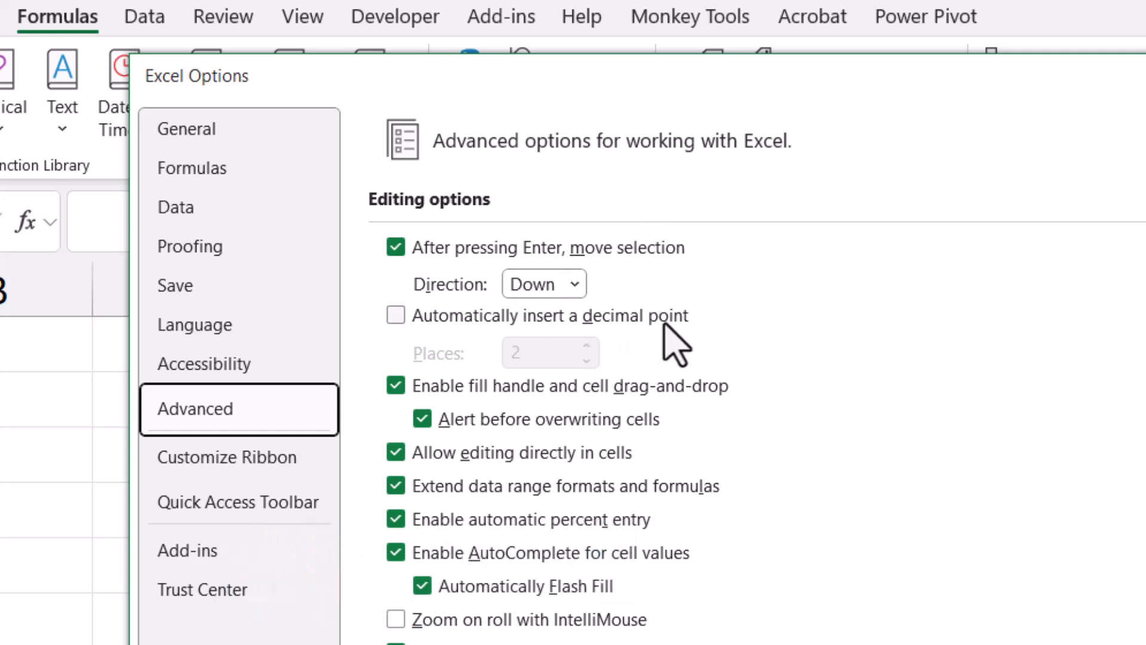
click(575, 286)
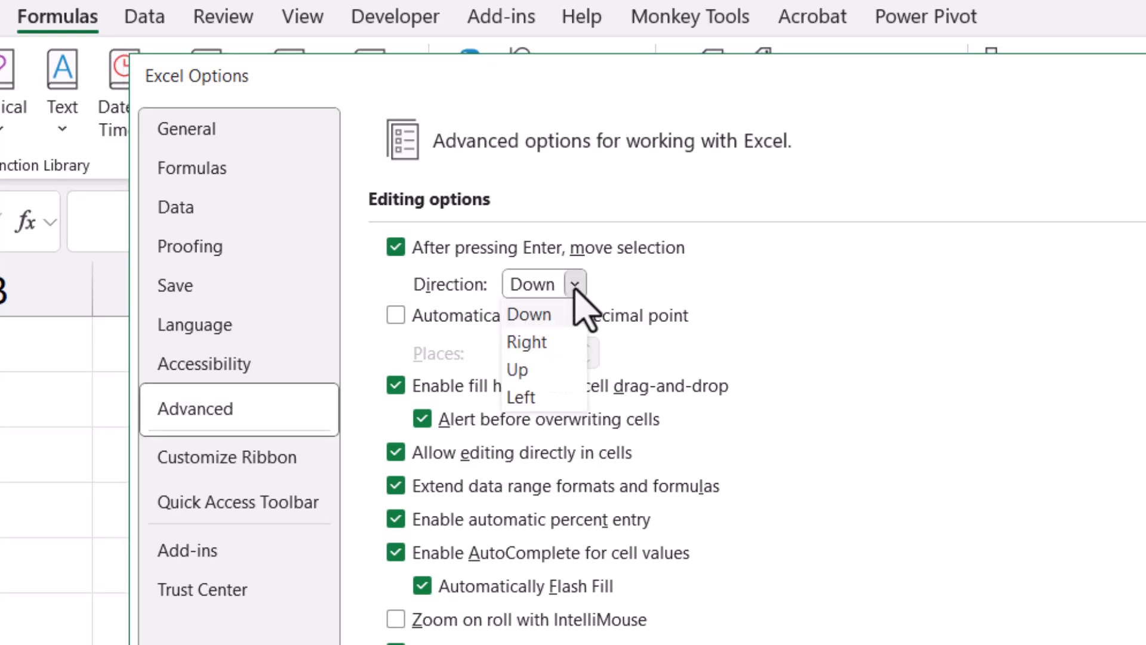
click(542, 350)
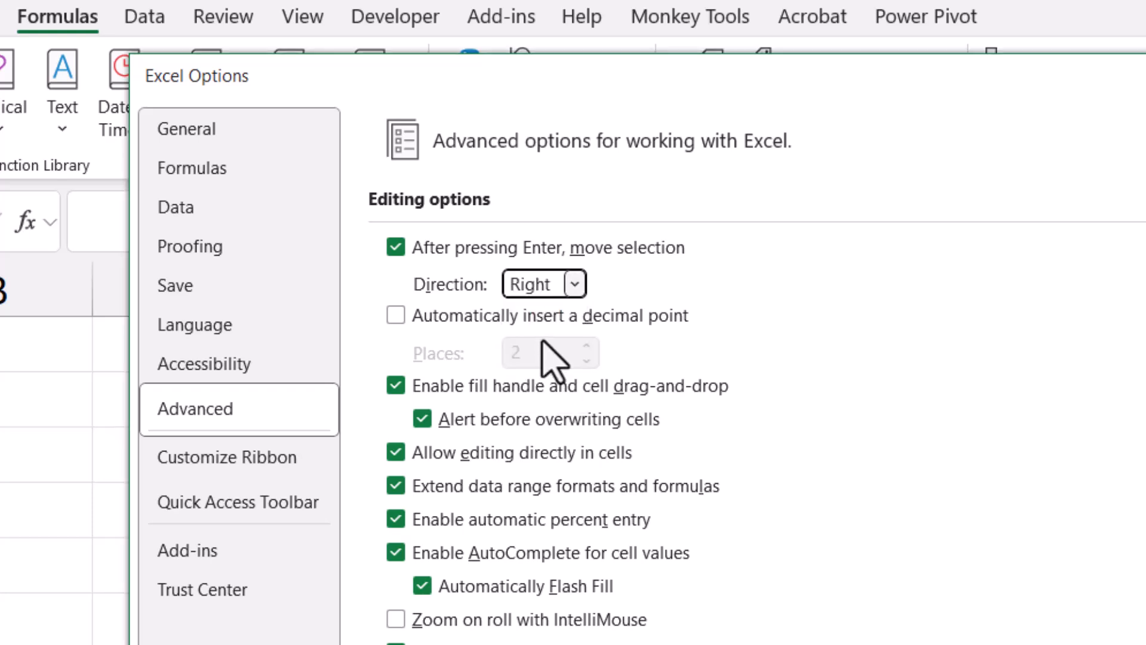
click(575, 284)
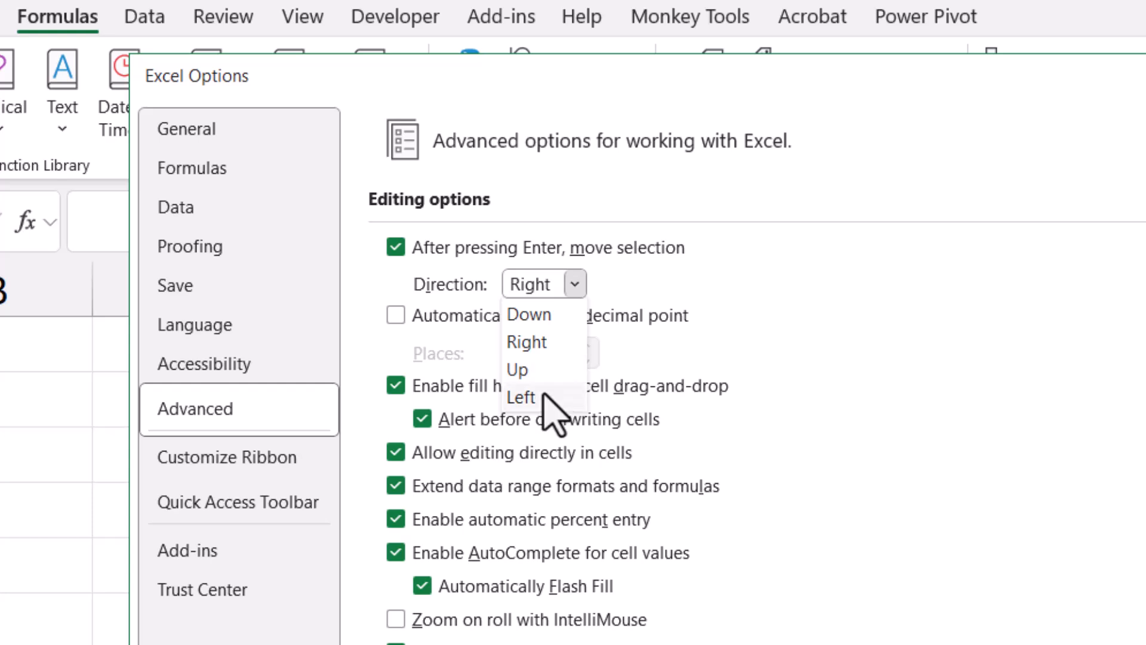
click(575, 285)
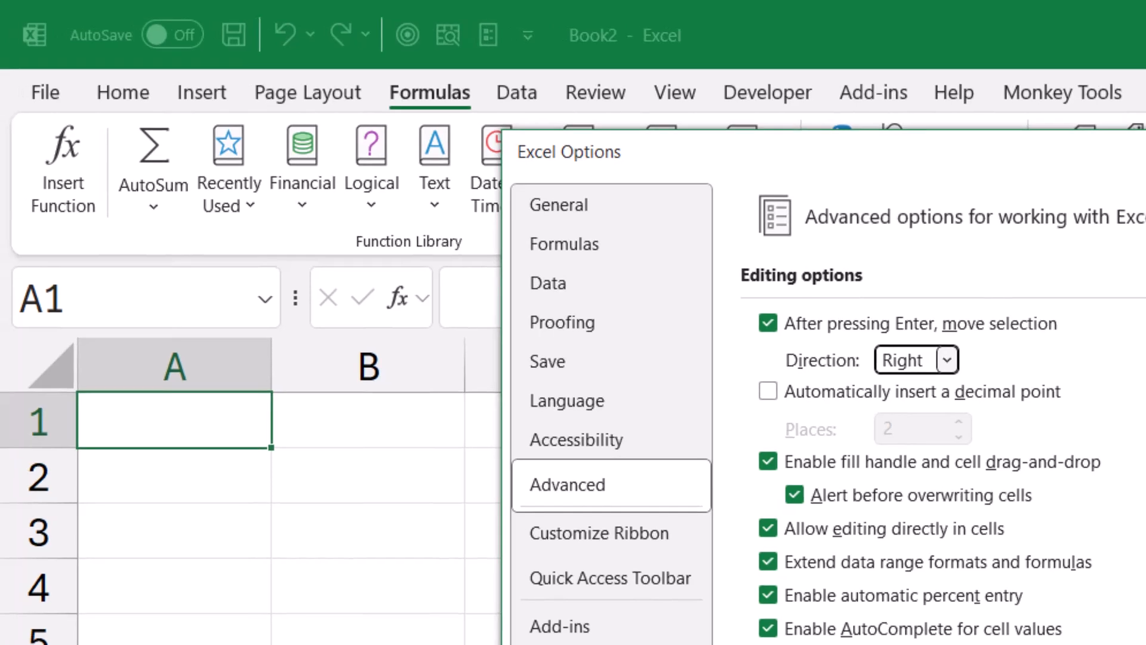
key(Return)
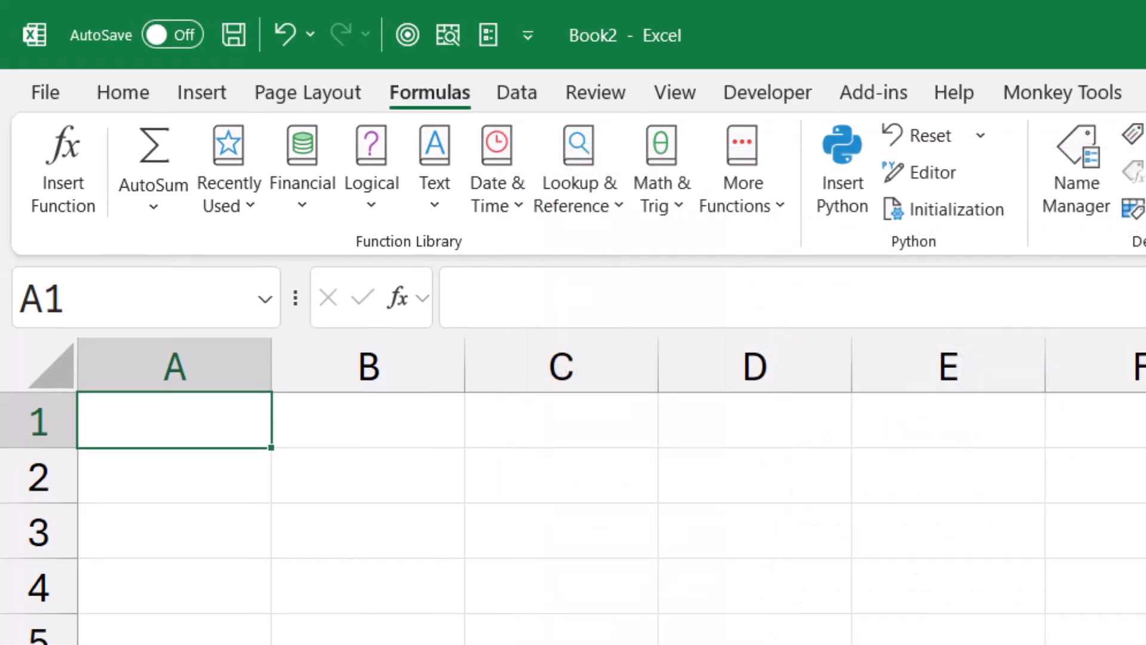
Step: Enter =SUM(F2:H9) in cell A1 and move on to the next cell across
text(=SUM()
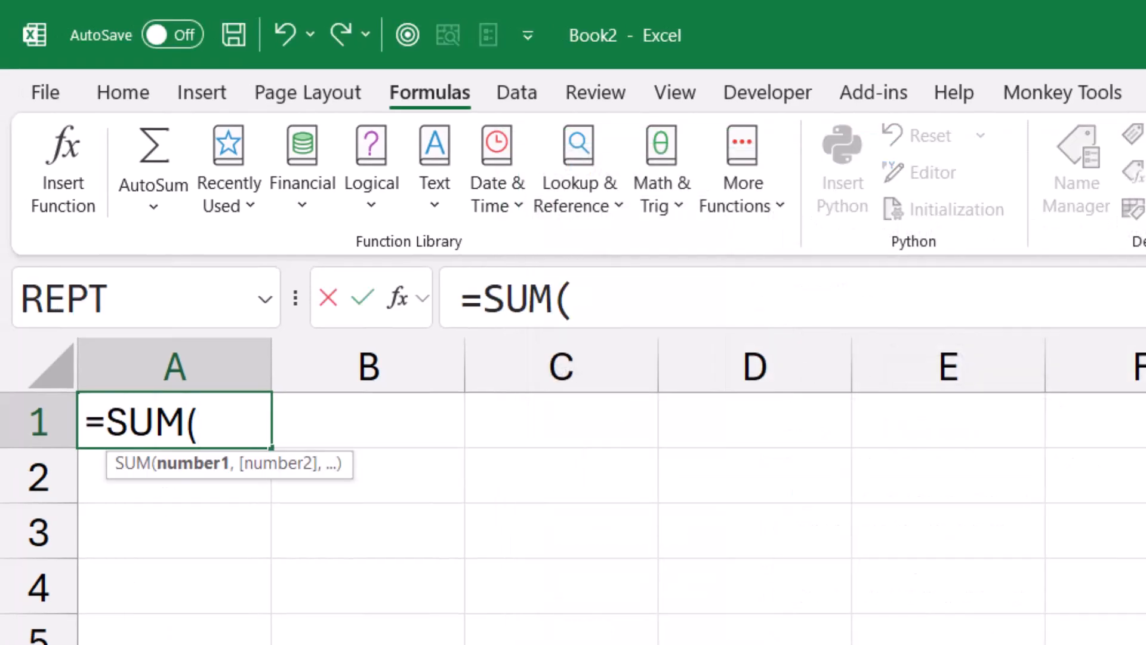
drag(1074, 476, 1145, 644)
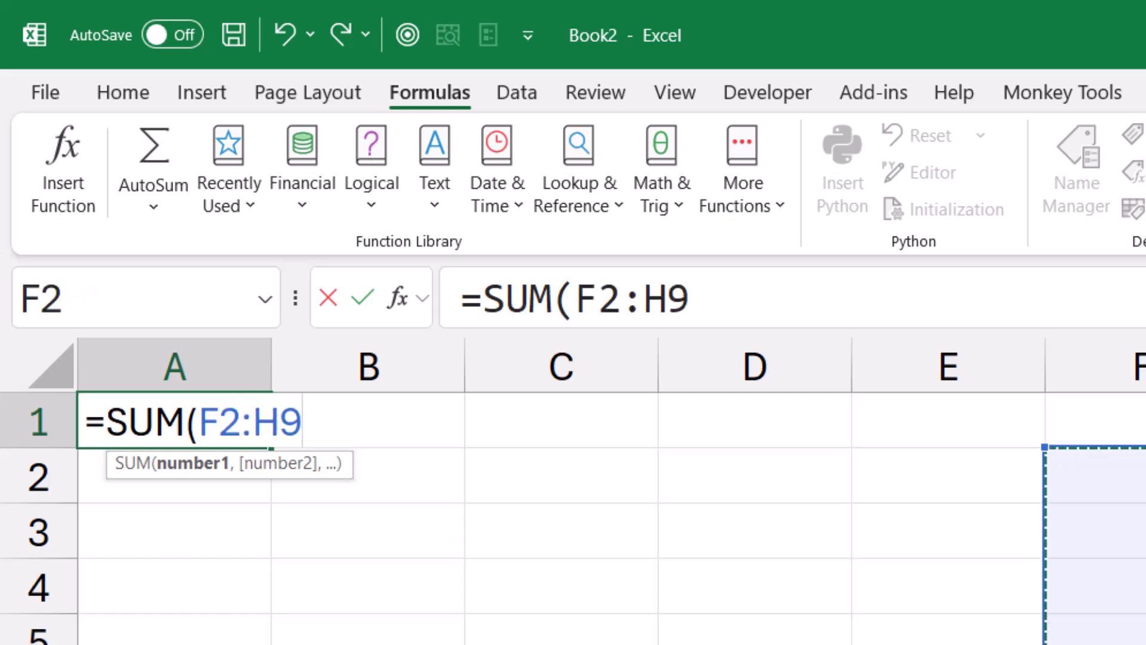
text())
key(Tab)
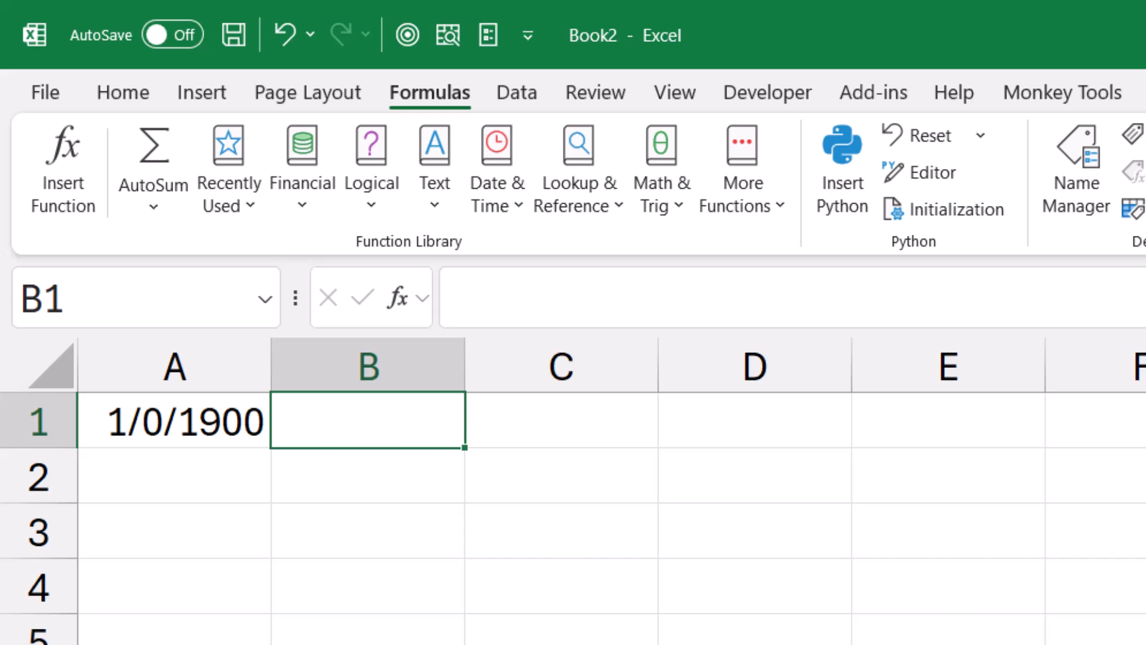
Step: Replace the formula in A1 with a SUM of D2:F6, keeping A1 selected
click(175, 421)
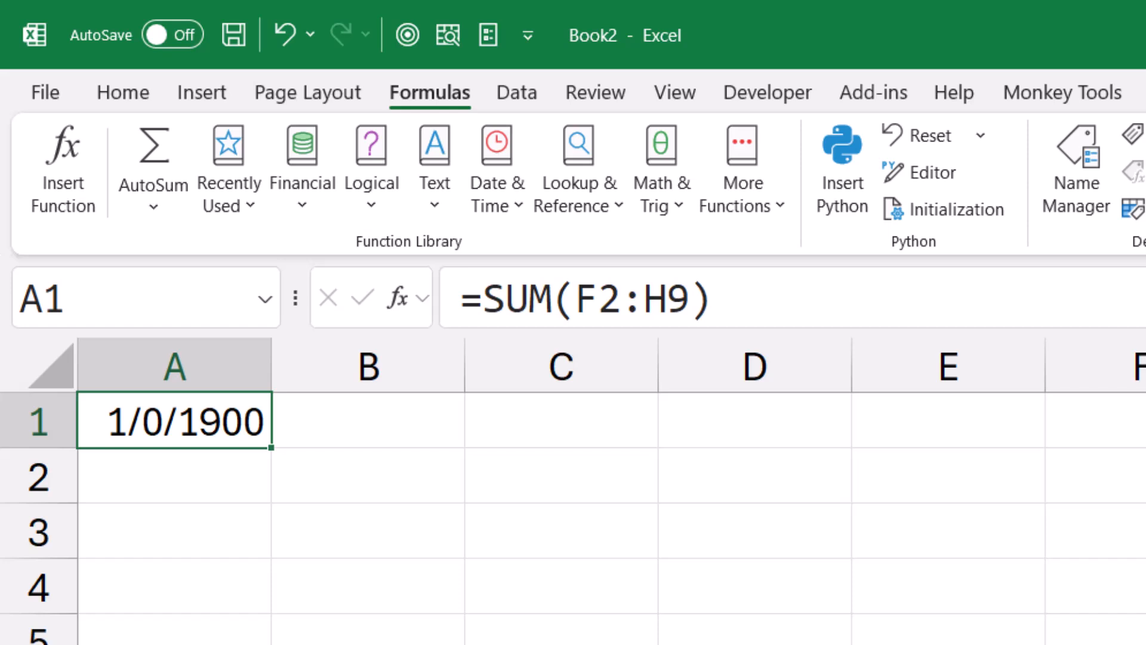
text(=sum()
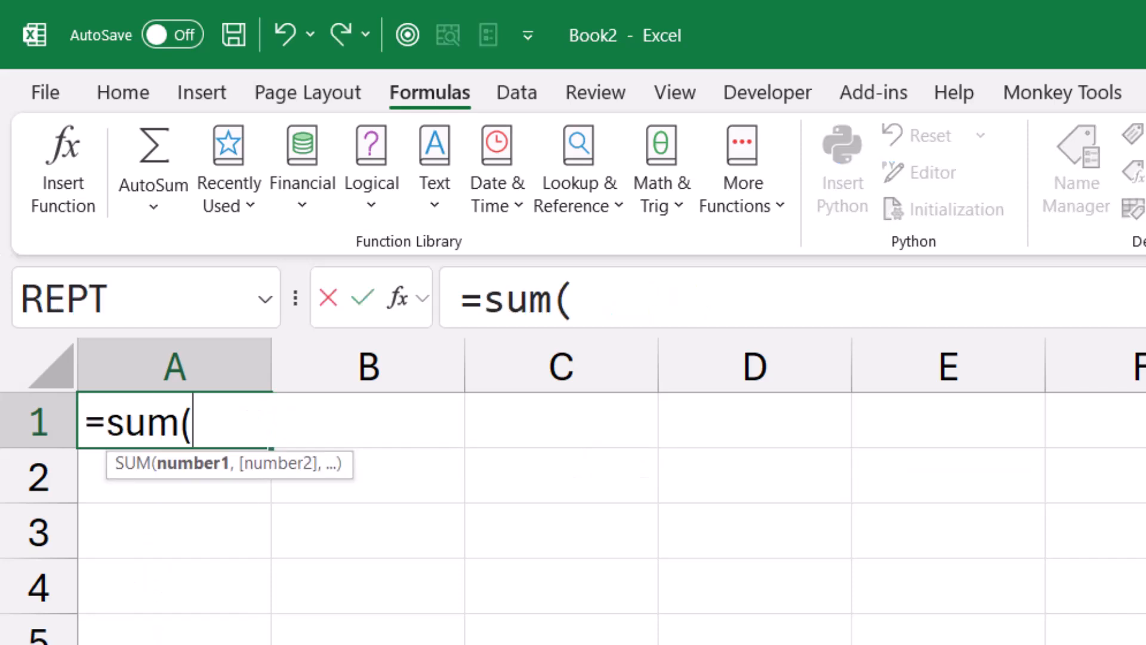
drag(845, 475, 1122, 641)
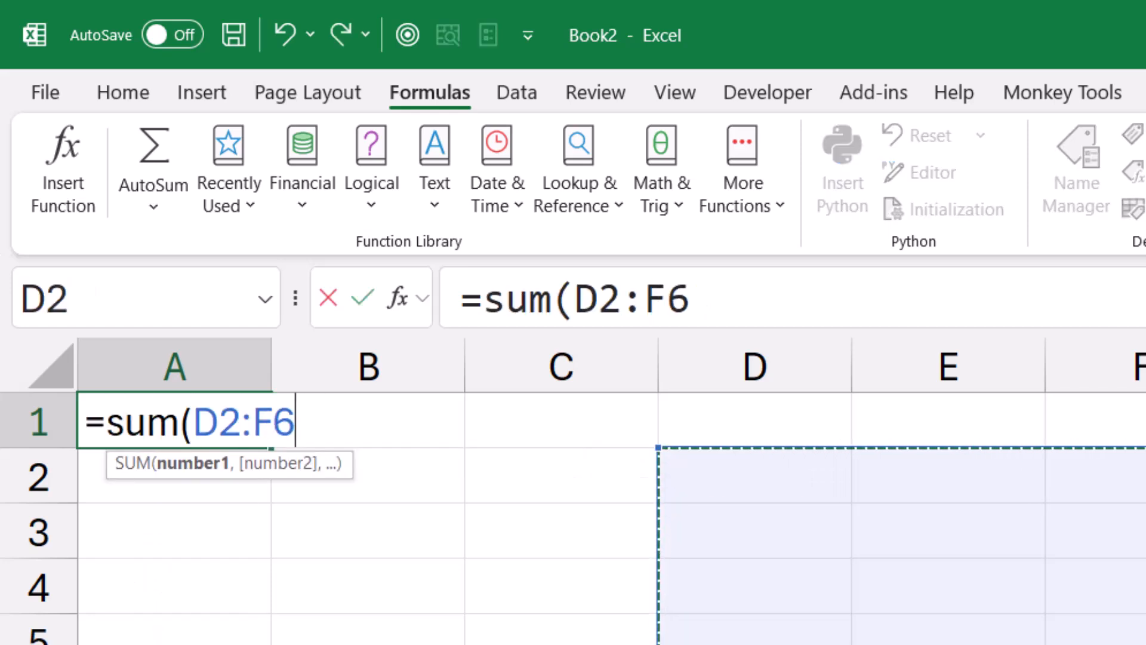
key(ctrl+Return)
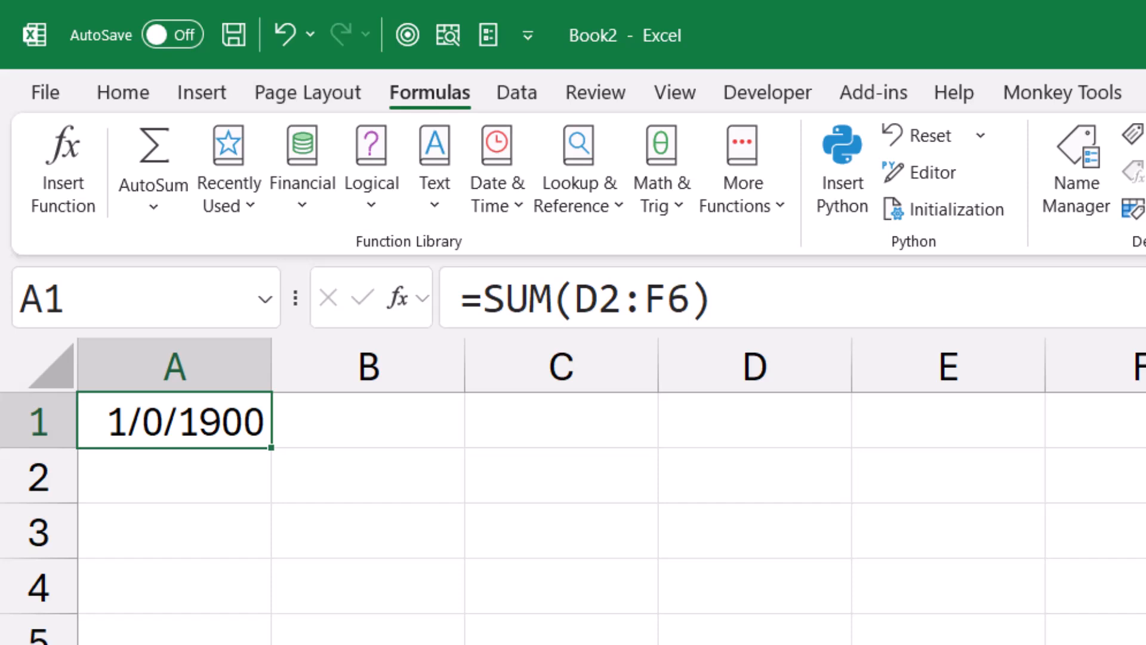
Step: Turn off "After pressing Enter, move selection" in the Advanced options
click(497, 37)
click(637, 486)
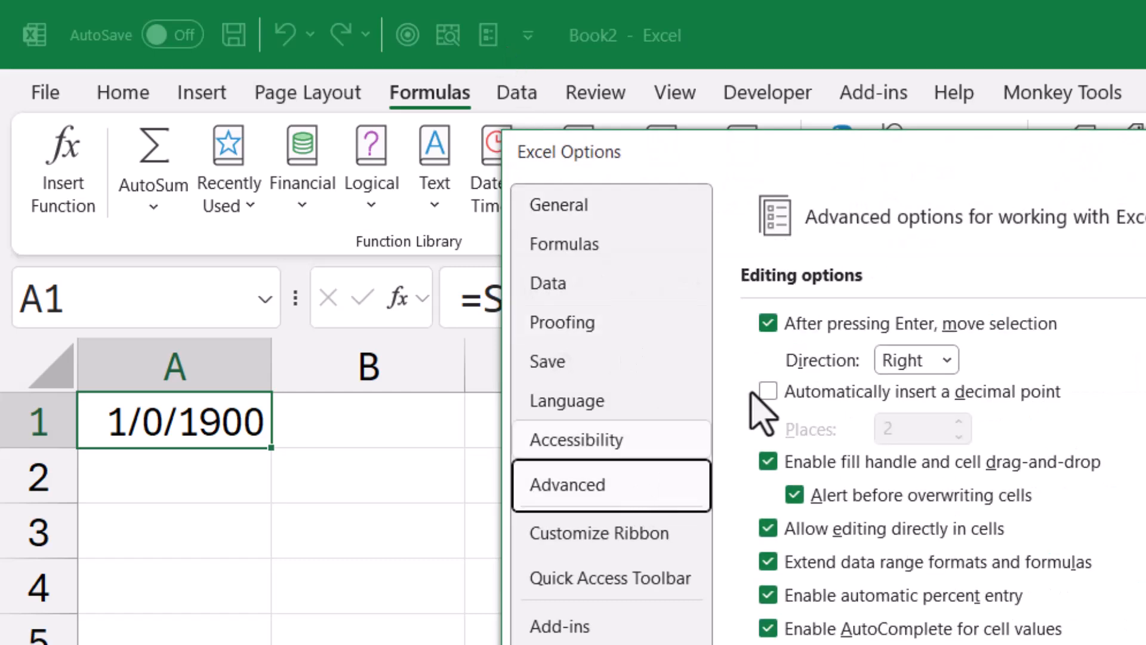
click(769, 324)
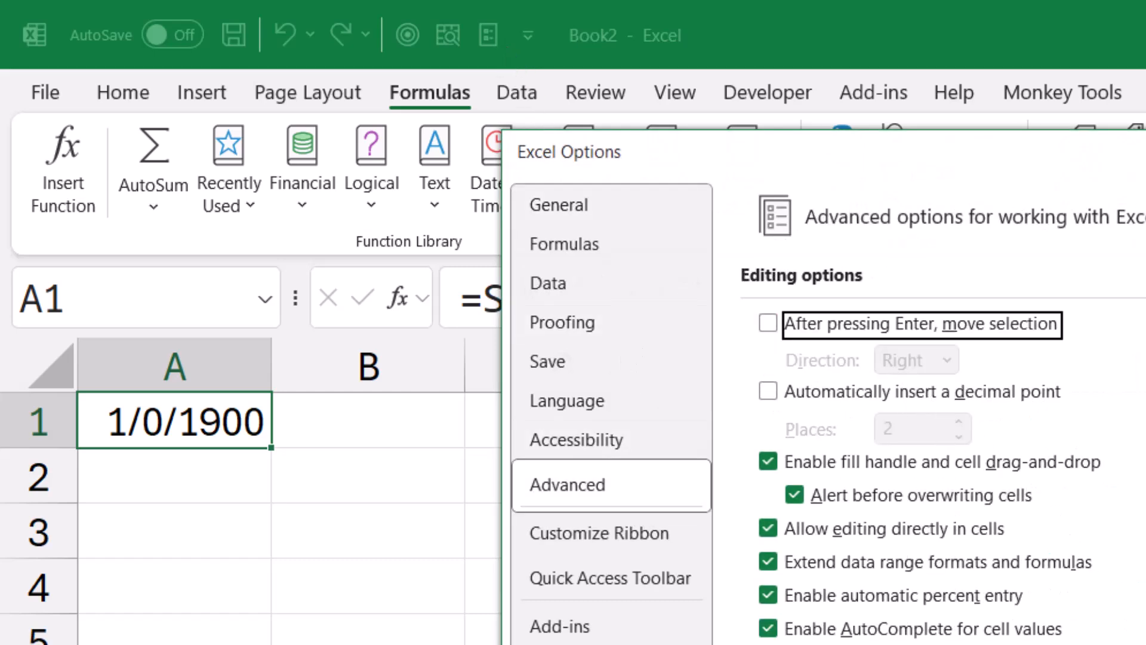
key(Return)
Step: Replace the formula in A1 with =AVERAGE(F4:H8)
text(=av)
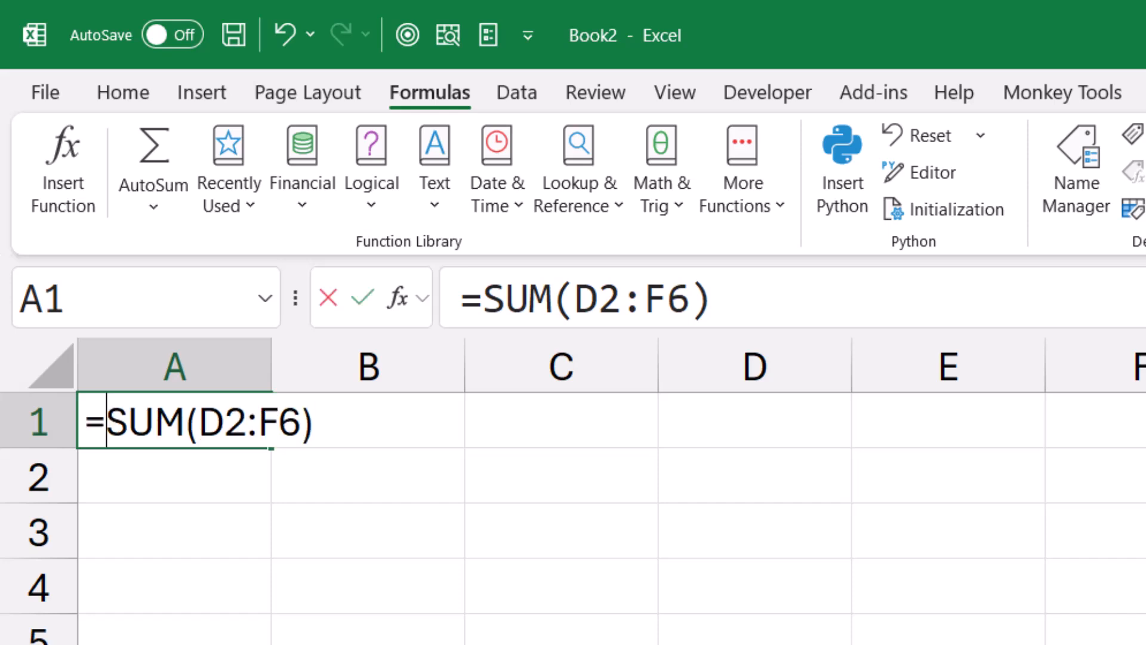
key(Down)
key(Tab)
drag(1129, 586, 1145, 644)
key(Return)
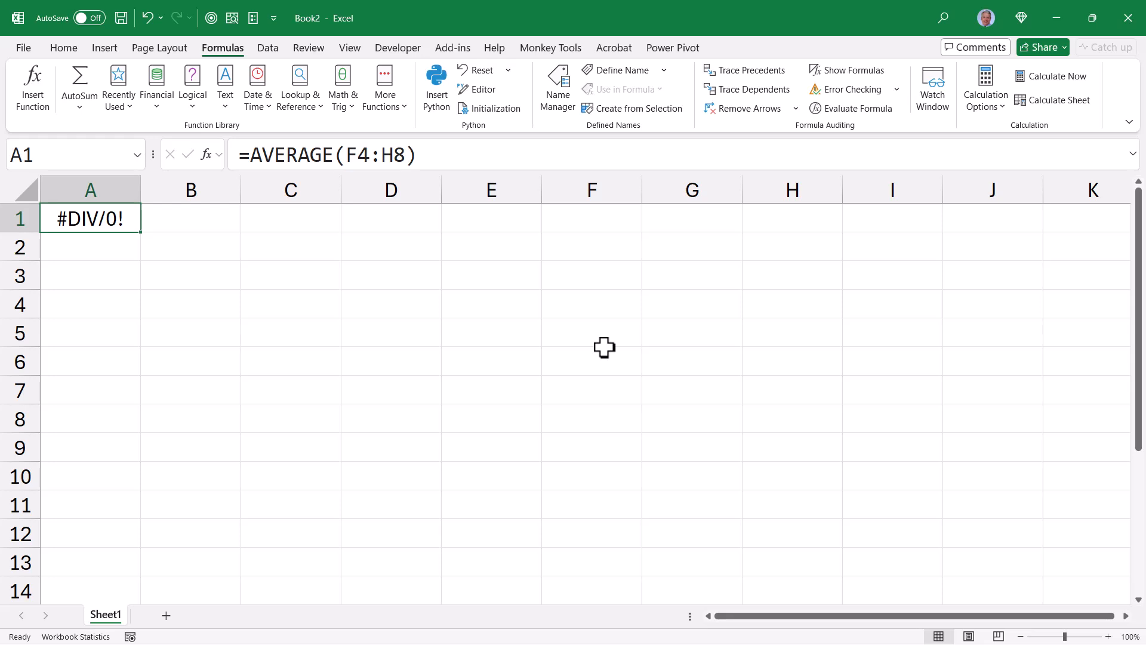
Step: Enter January in D1, fill the months down to D11, and show the Auto Fill Options for the series
click(401, 212)
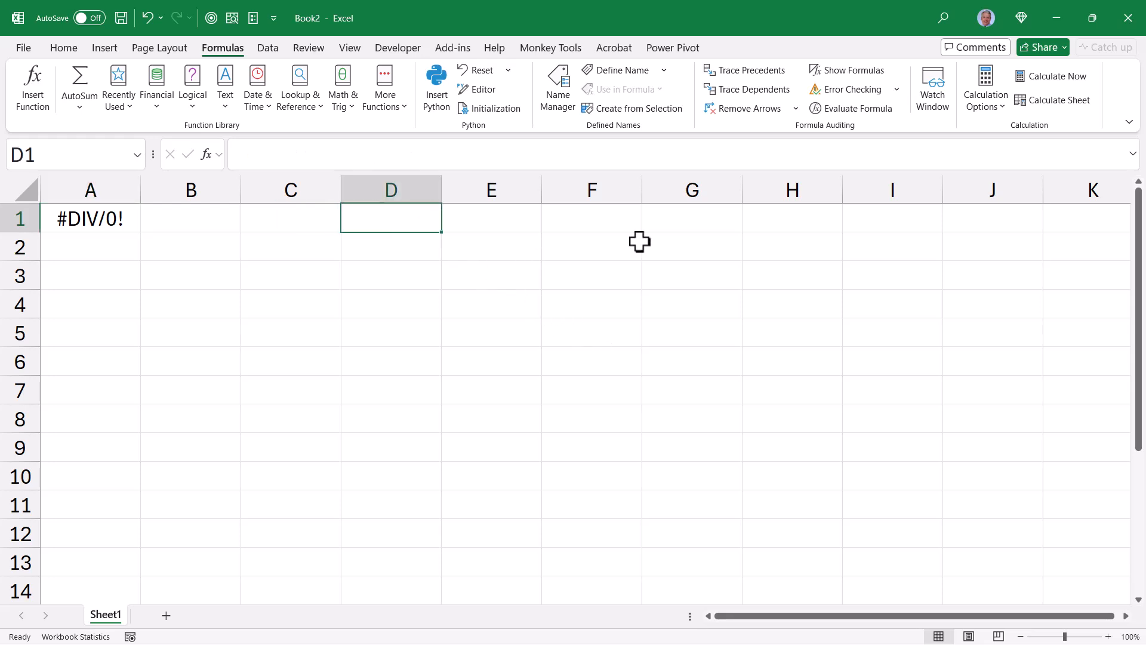
text(January)
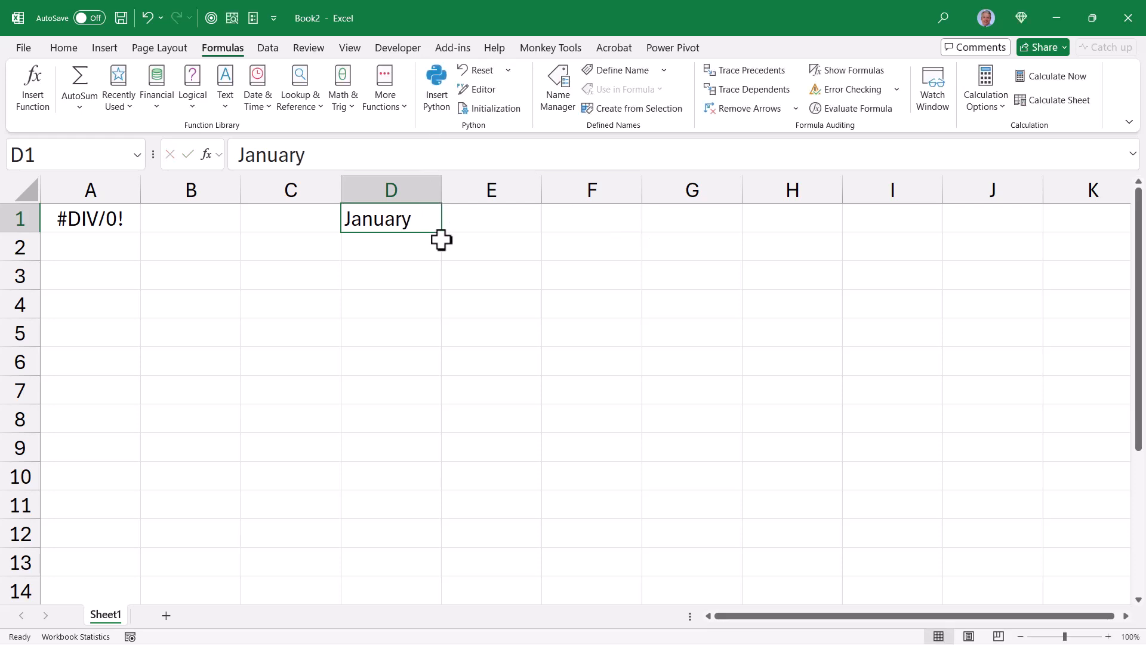
drag(441, 234, 435, 531)
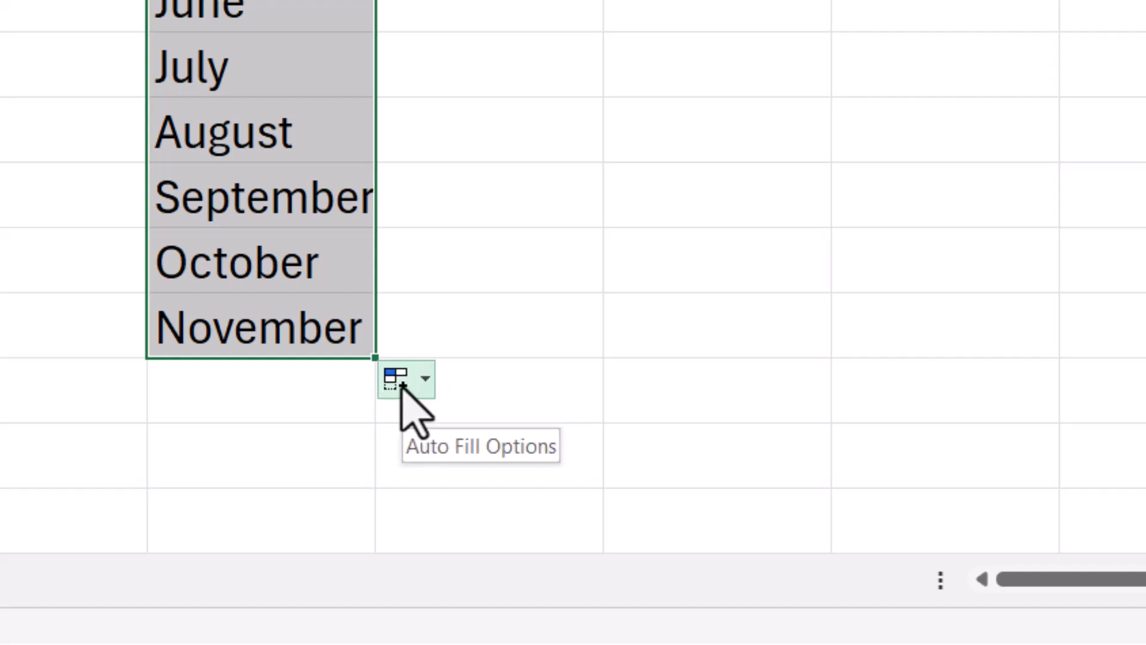
click(404, 387)
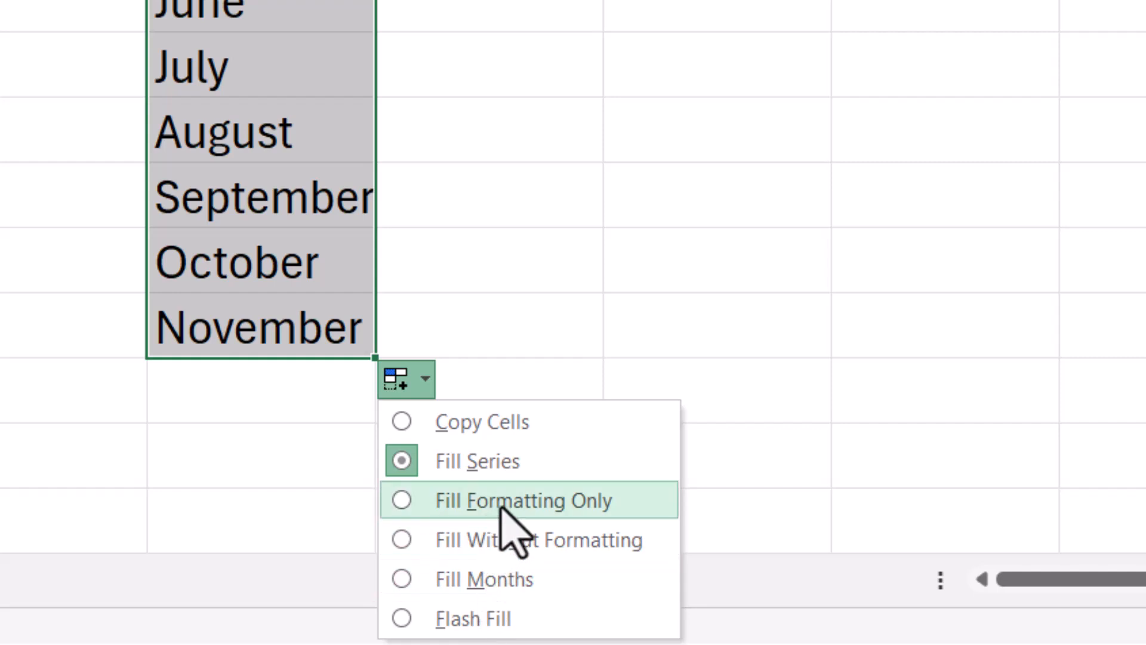
Step: Enter 1/1/2024 in F1, fill the dates down to F13, and show the Auto Fill Options for them
click(581, 226)
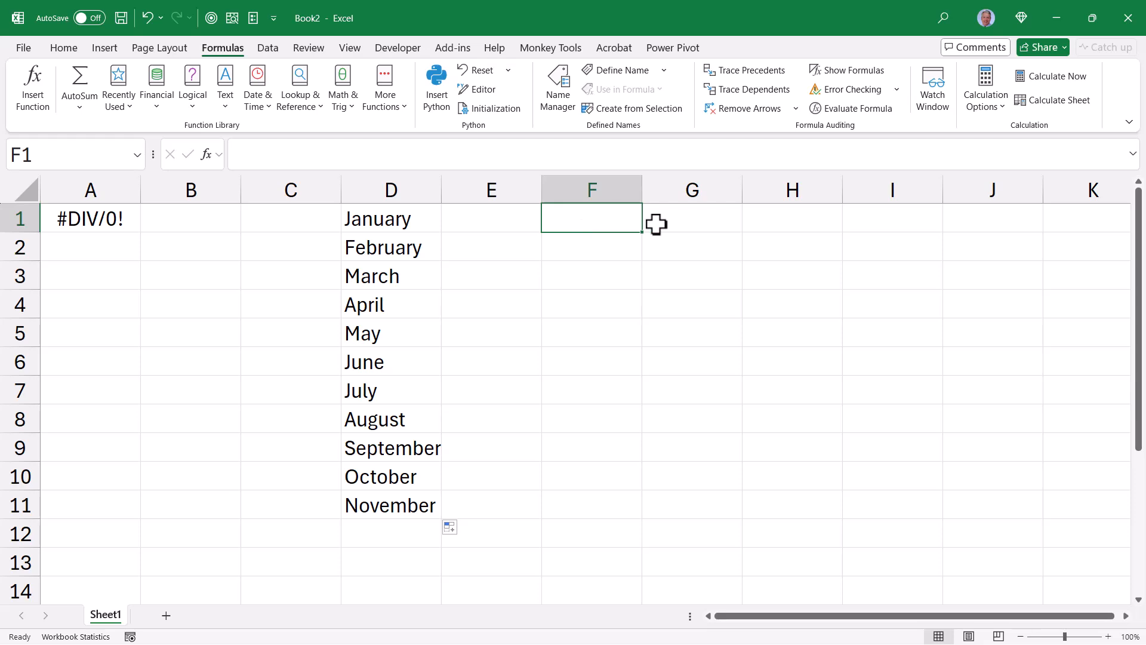
text(1/1/2024)
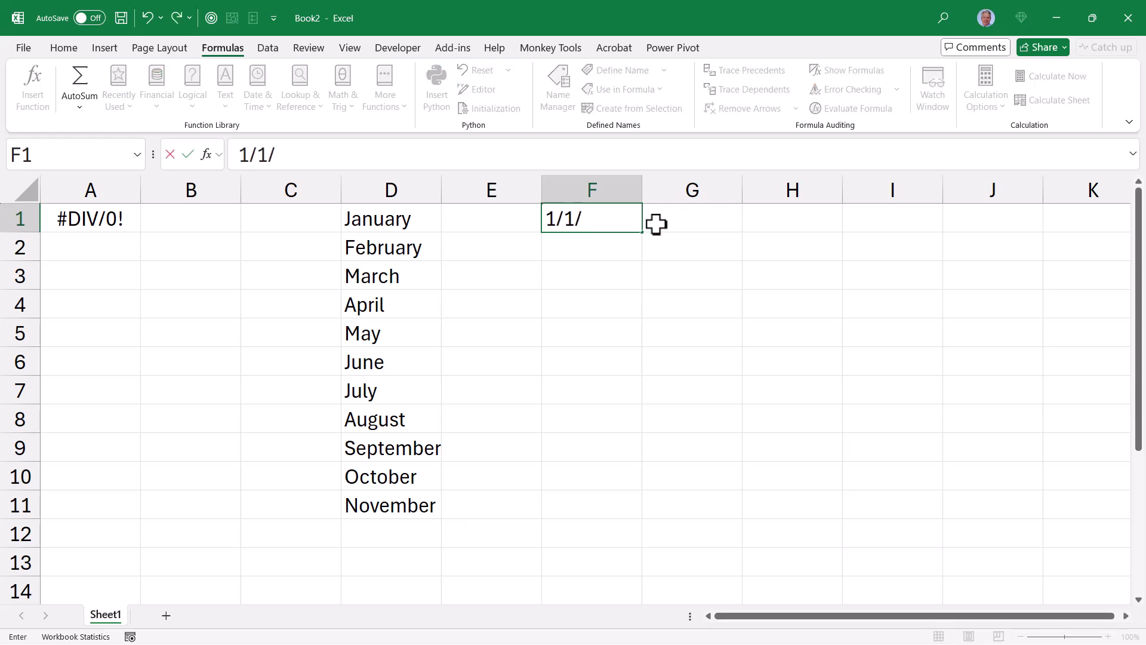
key(ctrl+Return)
drag(641, 233, 644, 575)
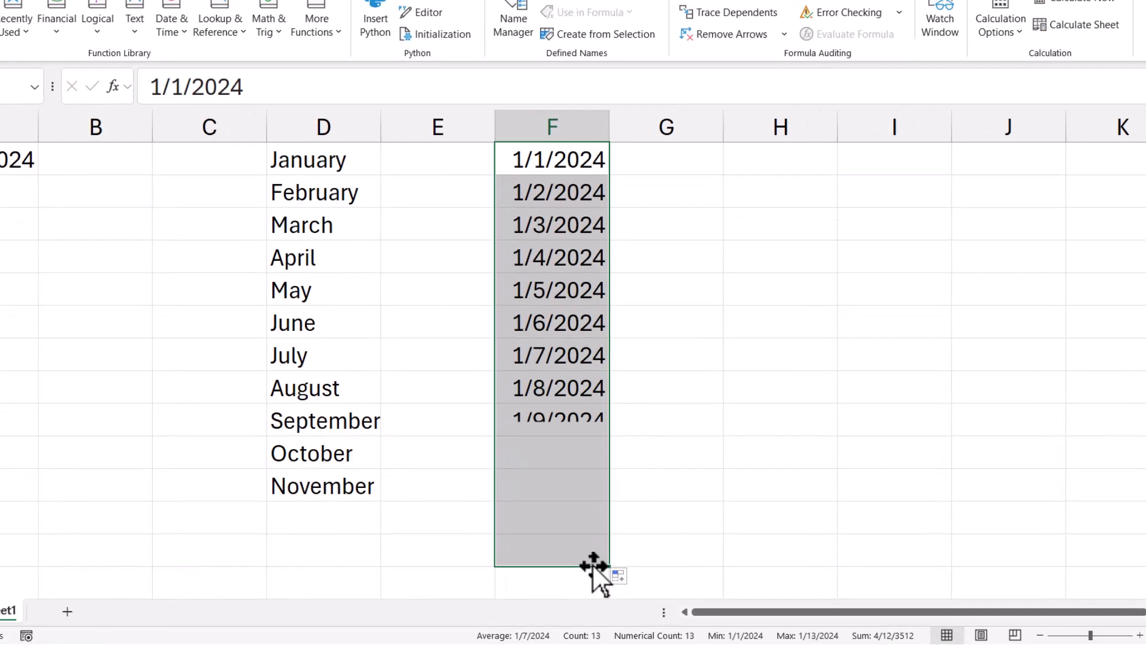
click(439, 528)
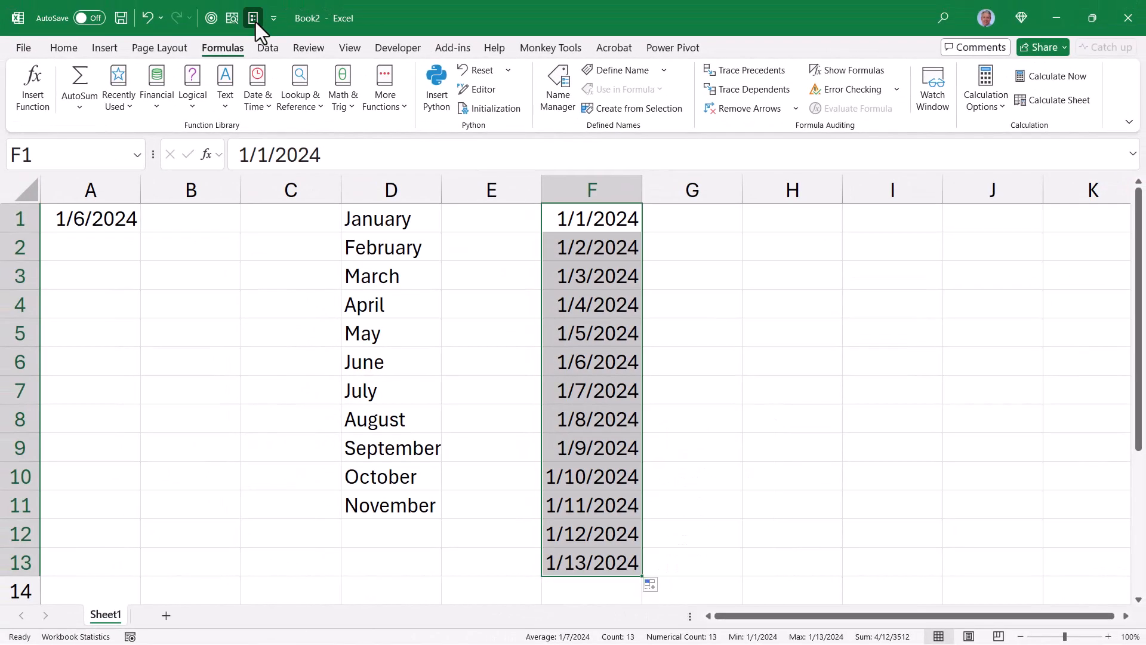
Step: Turn off "Show Paste Options button when content is pasted" in the Advanced options
click(255, 23)
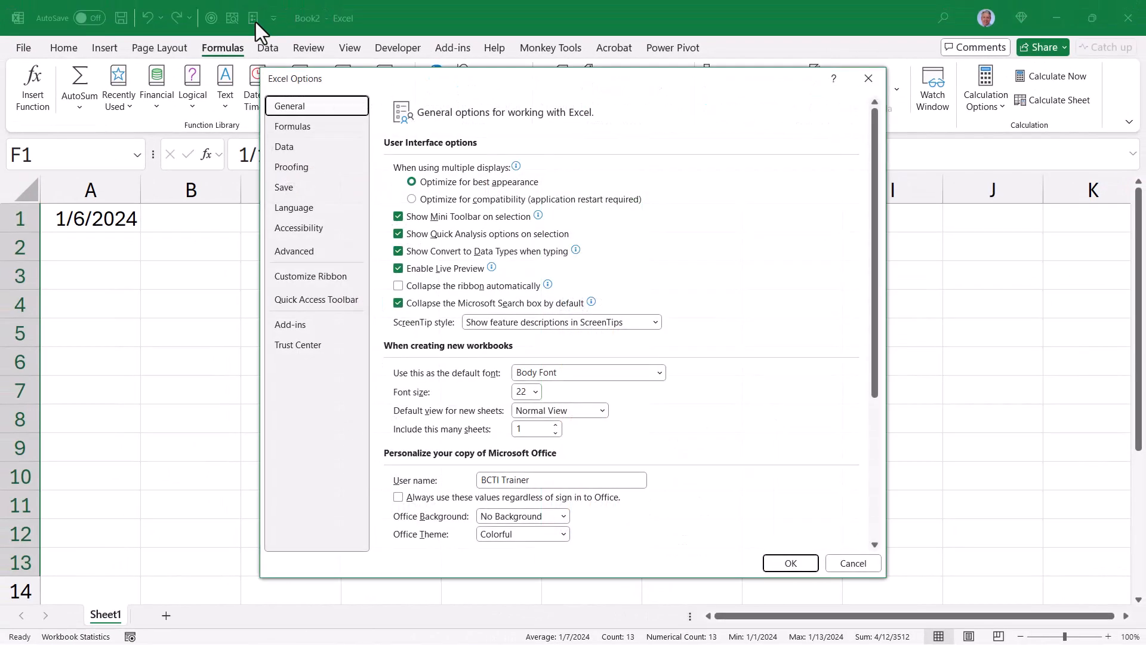
click(307, 252)
drag(875, 149, 881, 197)
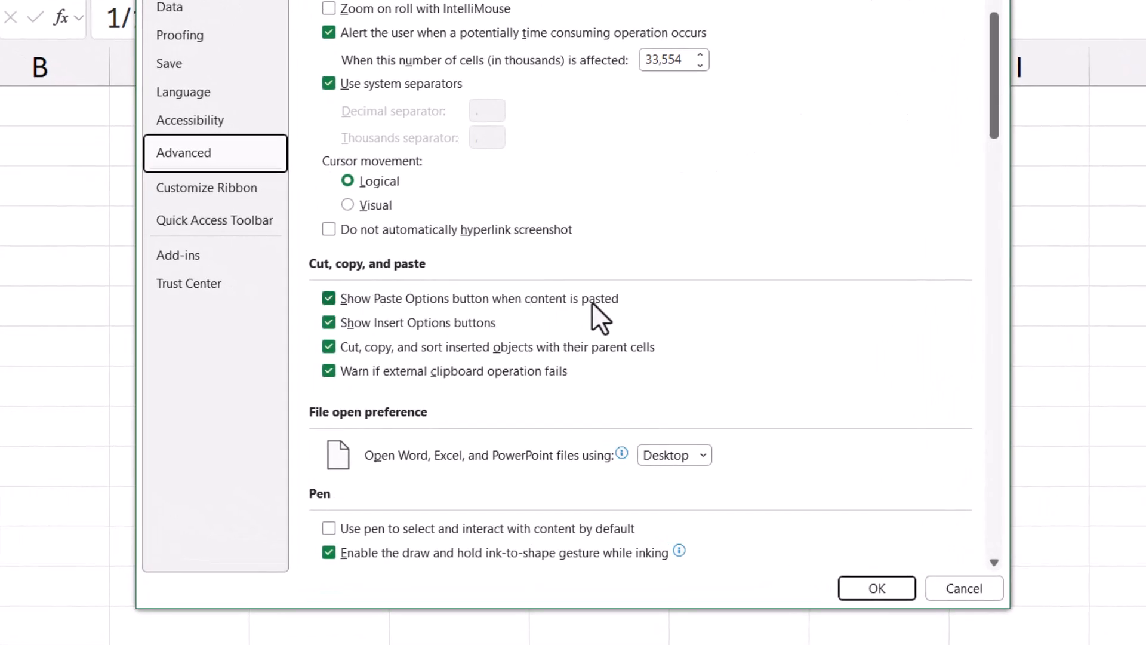
click(330, 296)
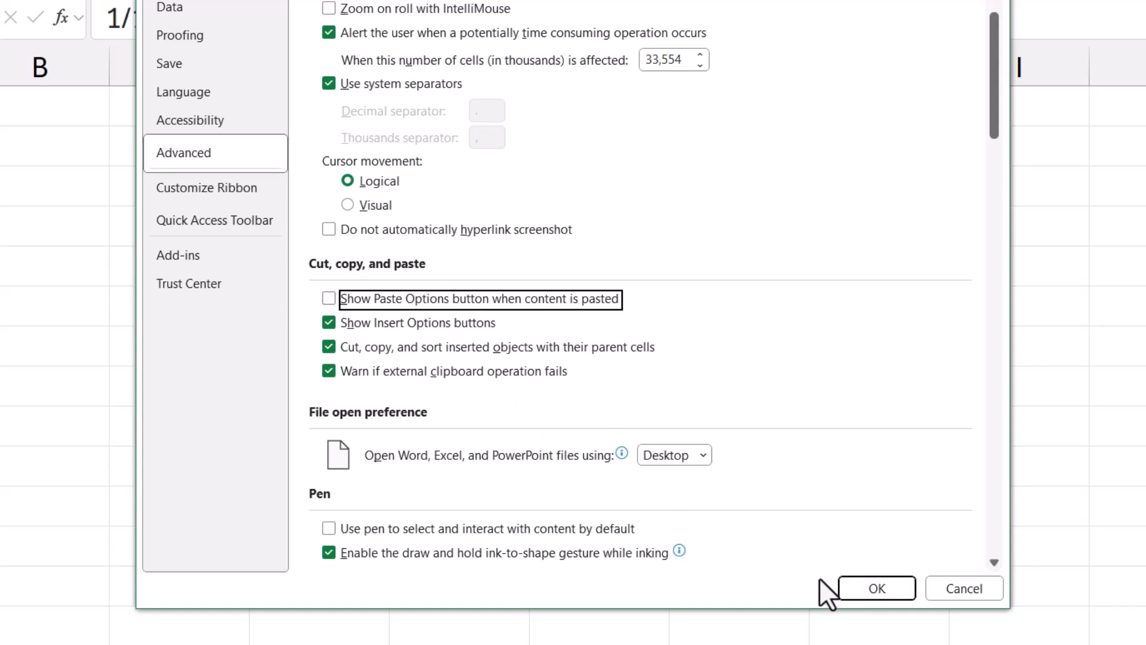
click(850, 583)
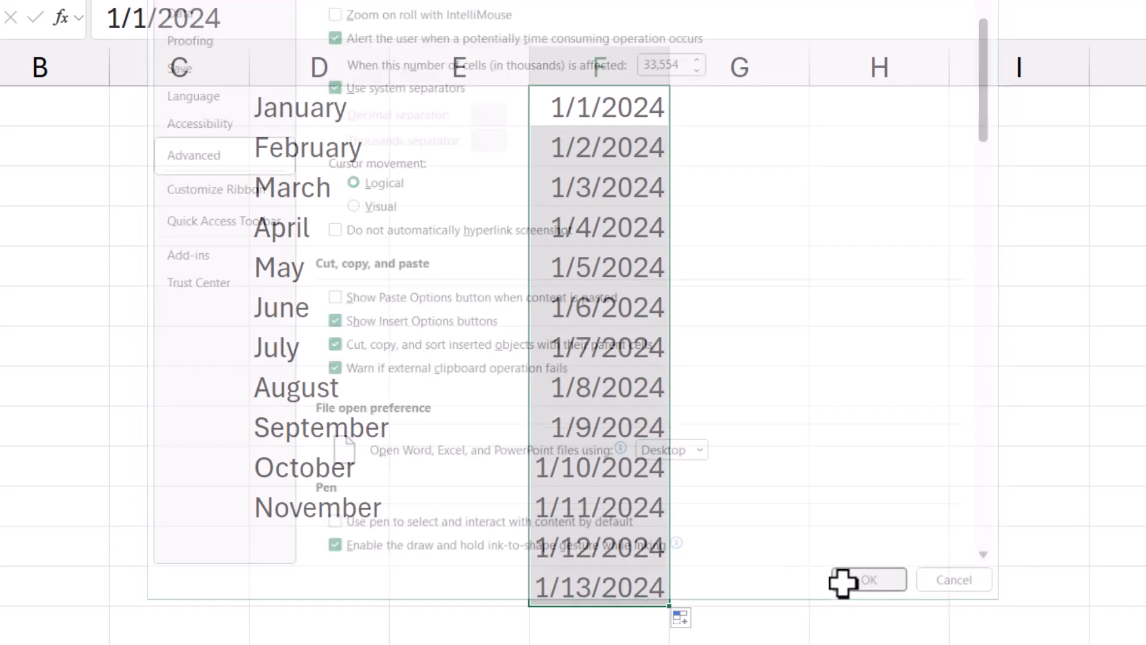
Step: Replace the dates in column F with a new series starting from 1/1/24 in F1 and filled down to F12
key(Delete)
click(606, 97)
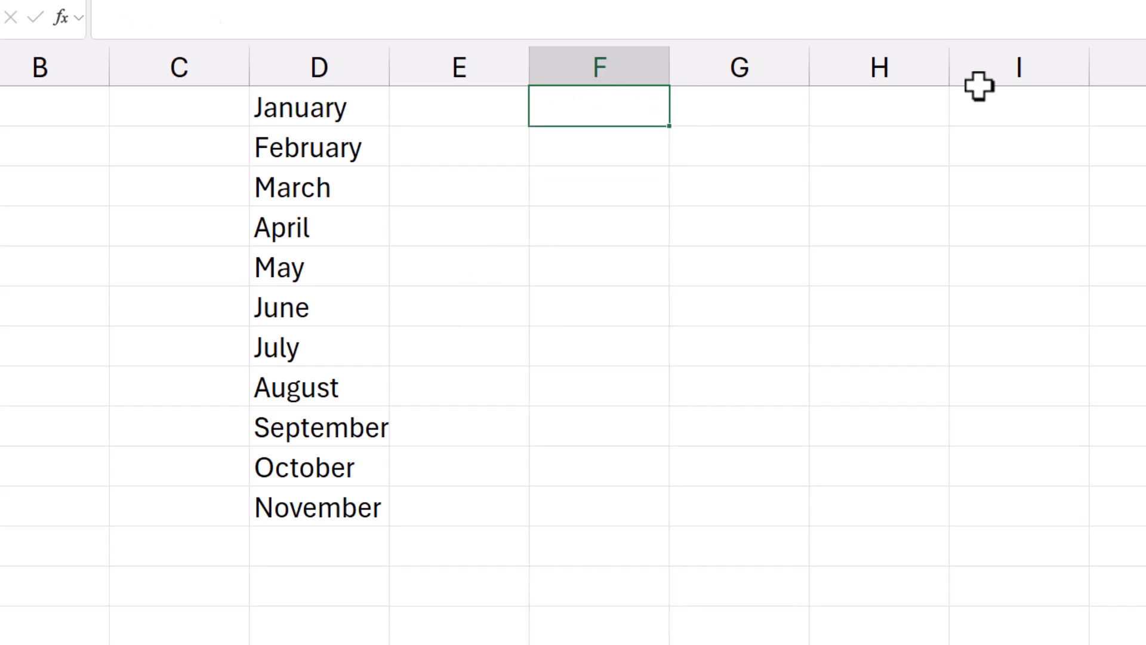
text(1/1/24)
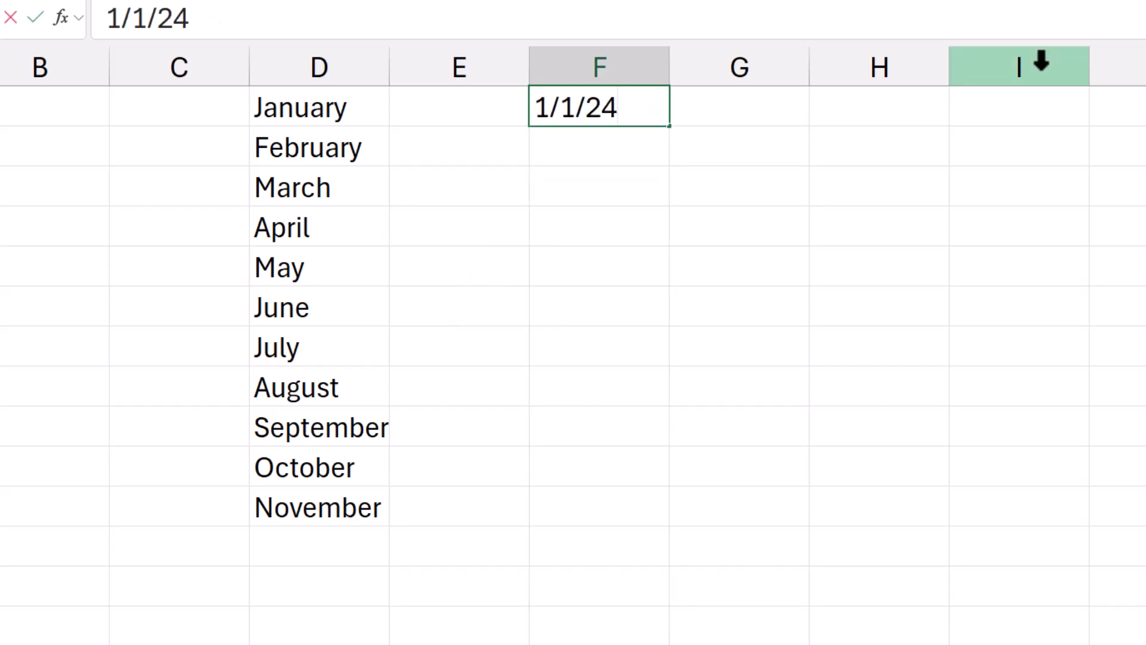
key(ctrl+Return)
drag(668, 125, 702, 573)
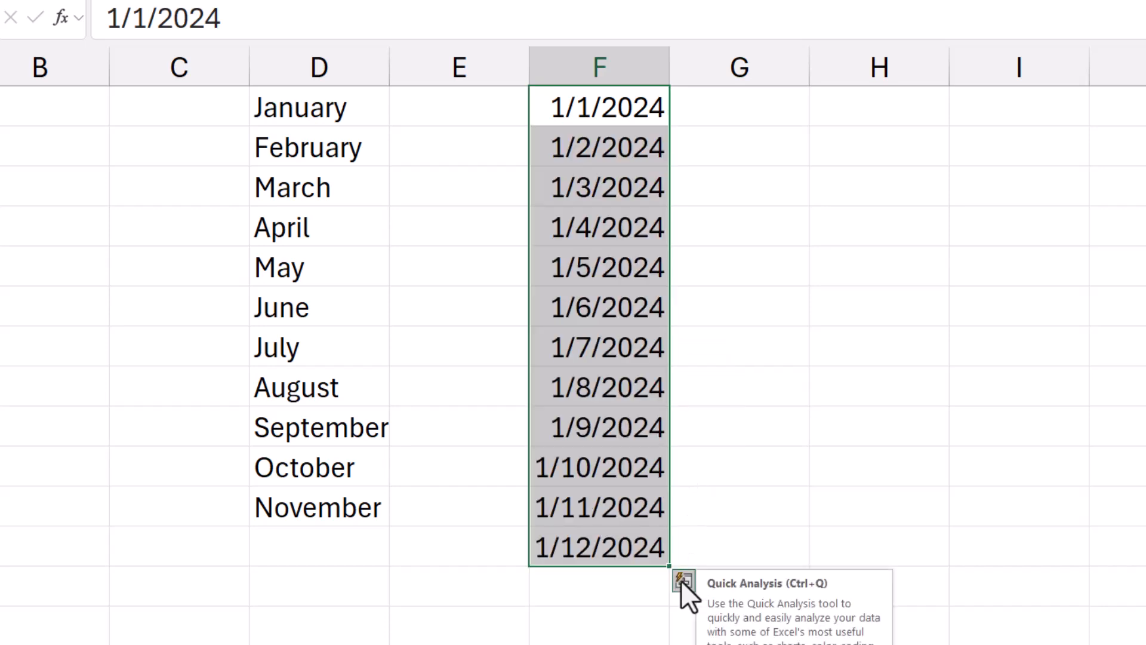
click(682, 582)
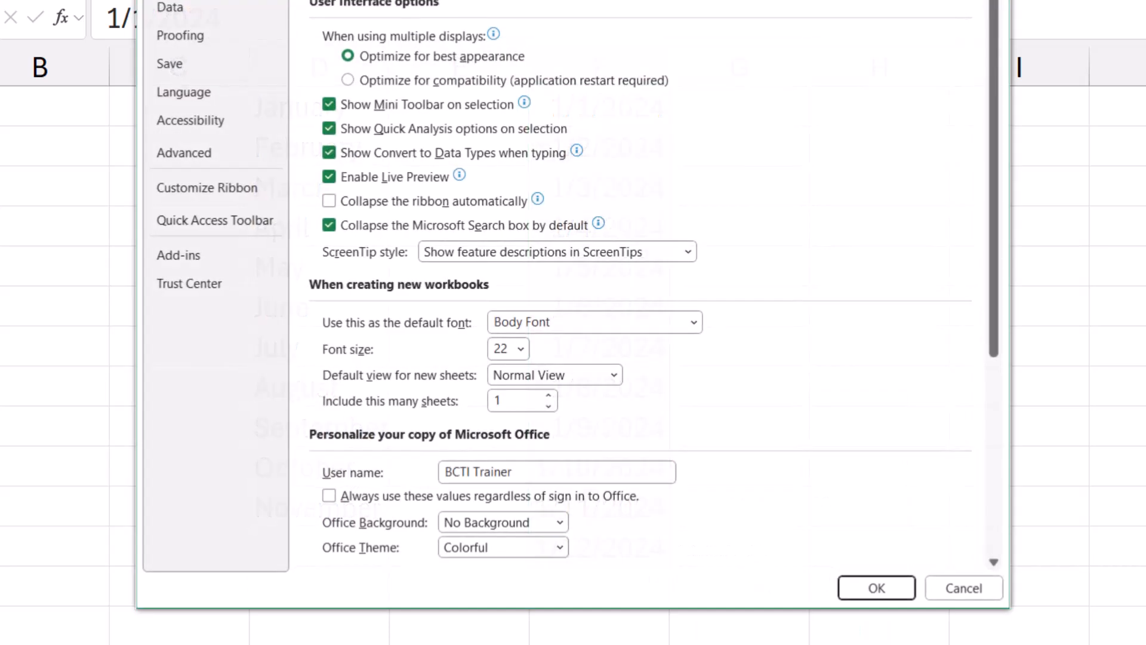
Step: Turn "Show Paste Options button when content is pasted" back on in the Advanced options, and clear the dates in F1:F12
click(205, 151)
scroll(466, 156, down, 4)
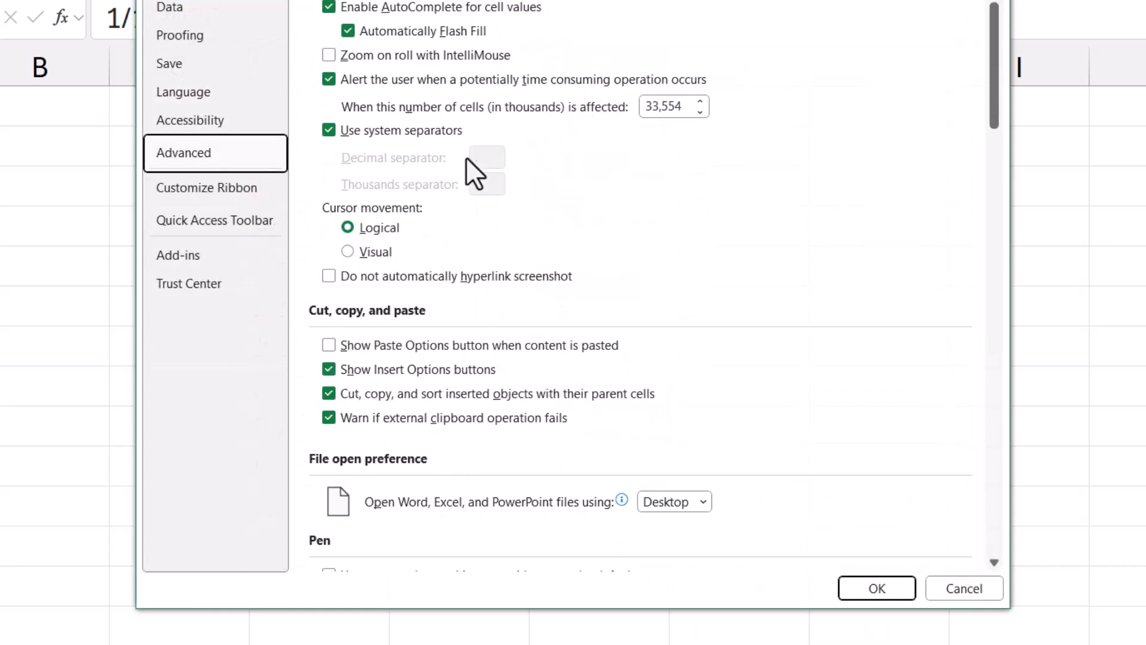
click(329, 345)
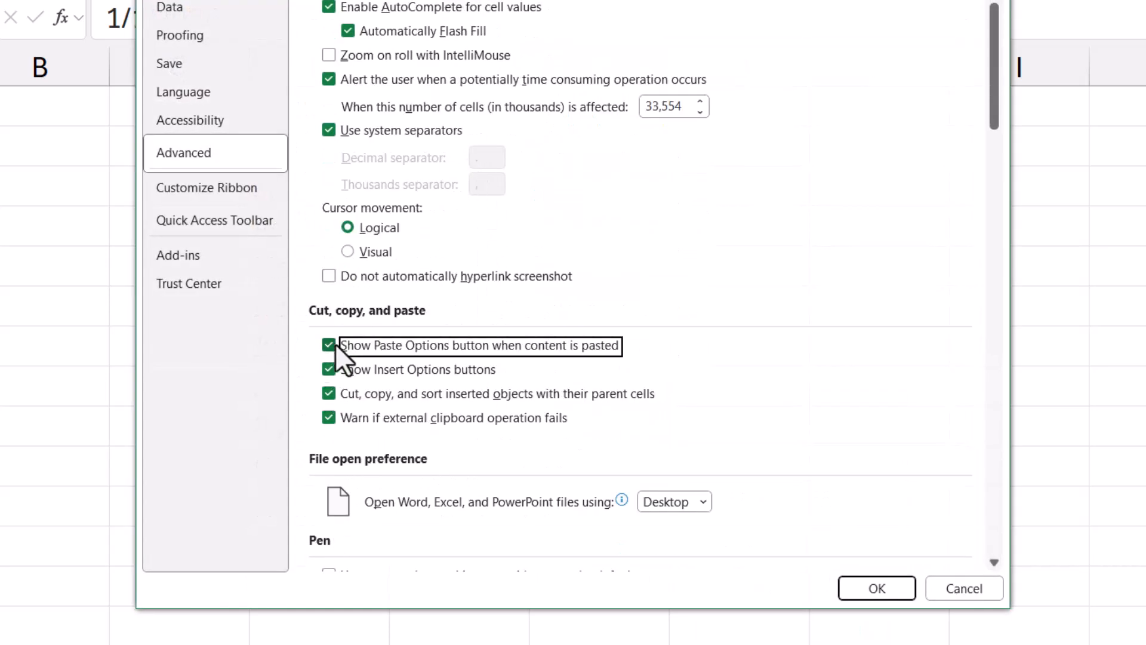
click(876, 591)
key(Delete)
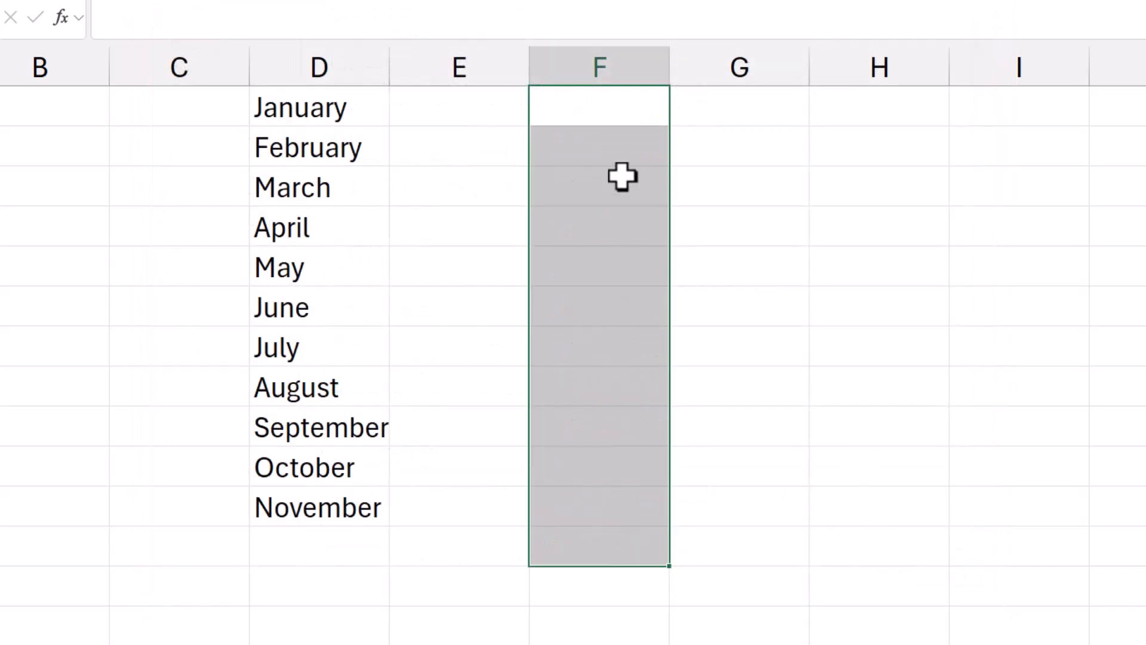
Step: Enter 1/1/2024 in F1 again, fill the dates down to F13, and show the Auto Fill Options for them
click(637, 106)
text(1/1/2024)
key(Return)
drag(656, 120, 691, 614)
click(681, 627)
click(677, 619)
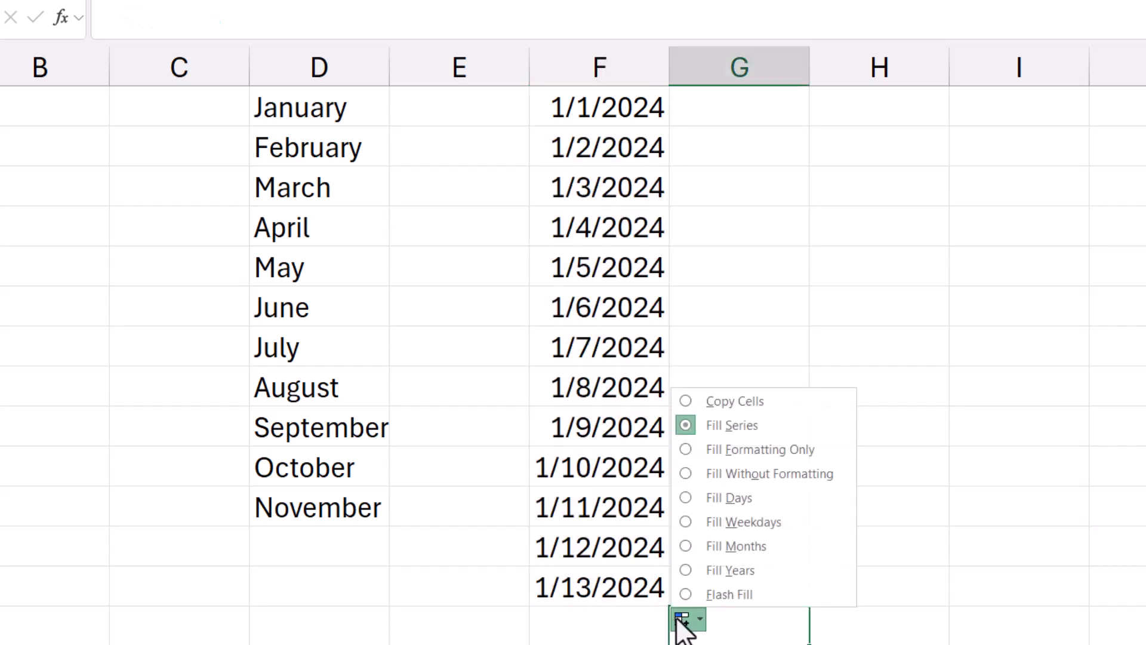
click(730, 368)
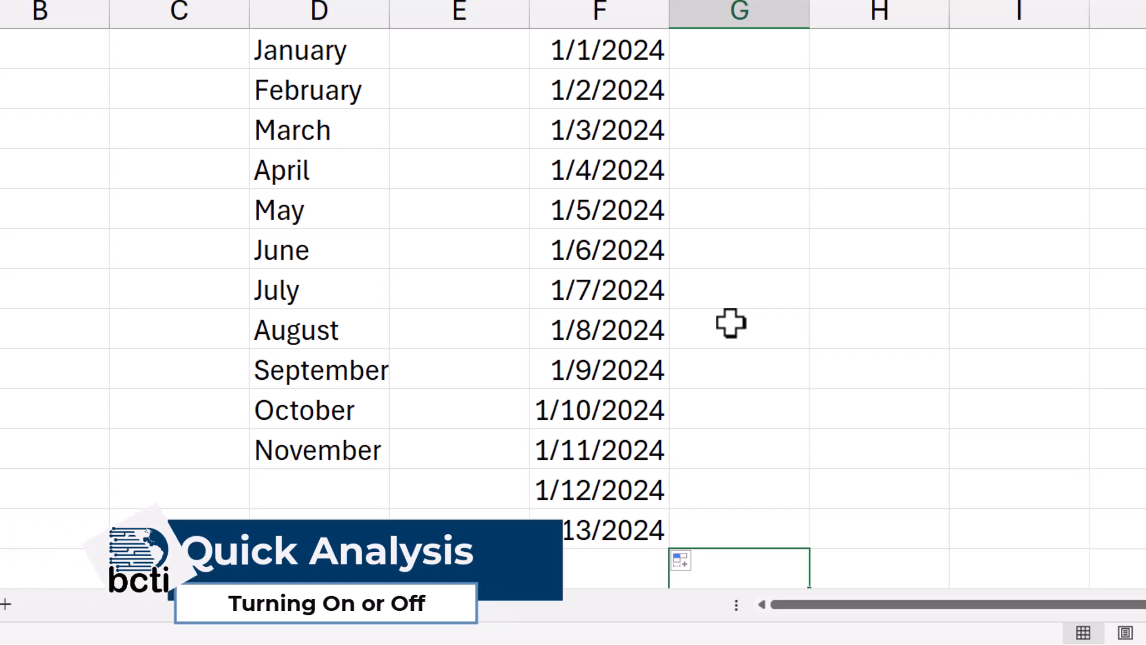
Step: Show the Quick Analysis options for the dates in F2:F9
drag(599, 80, 596, 385)
click(681, 398)
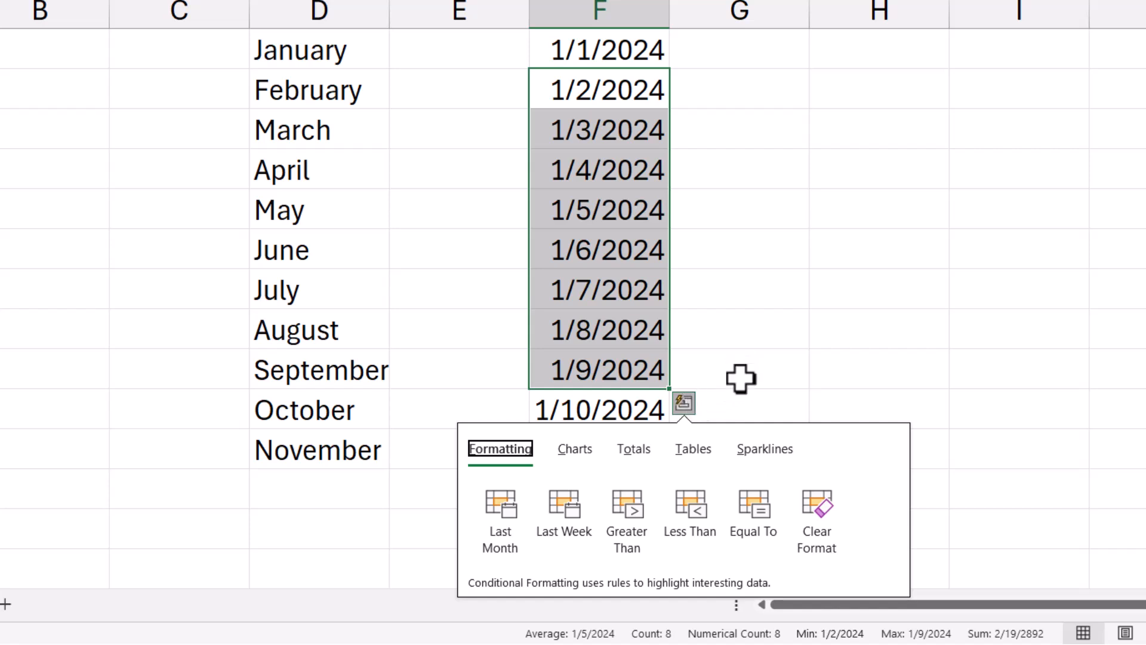
Step: Turn off "Show Quick Analysis options on selection" in the General options and test it by selecting F1:F13
click(110, 27)
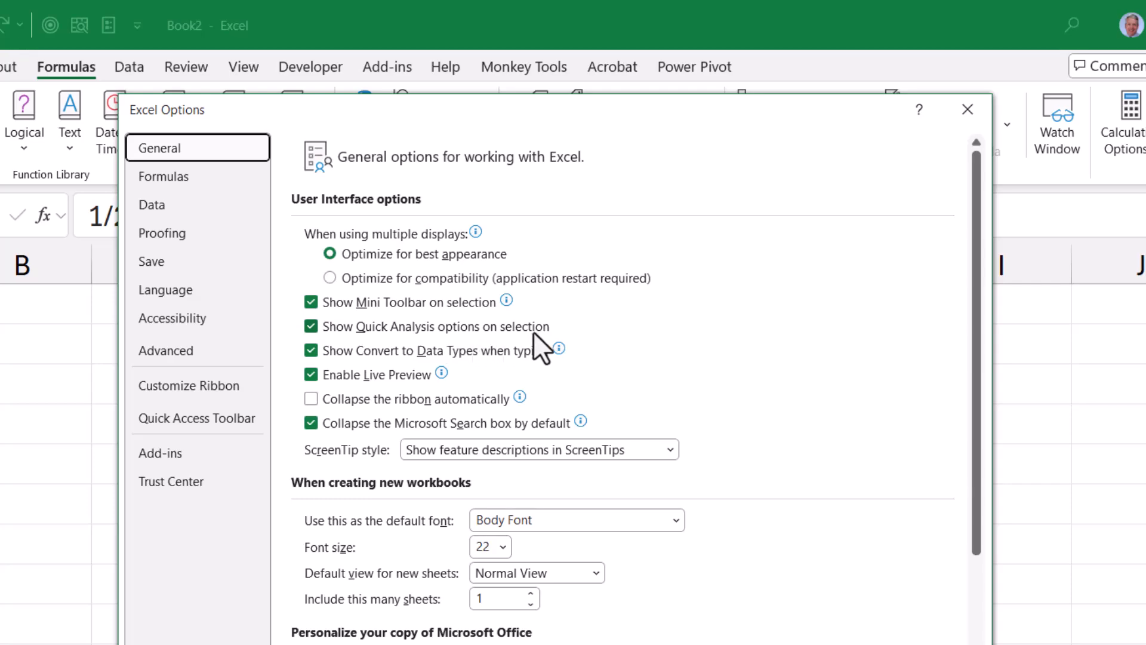
click(311, 326)
click(860, 644)
click(860, 632)
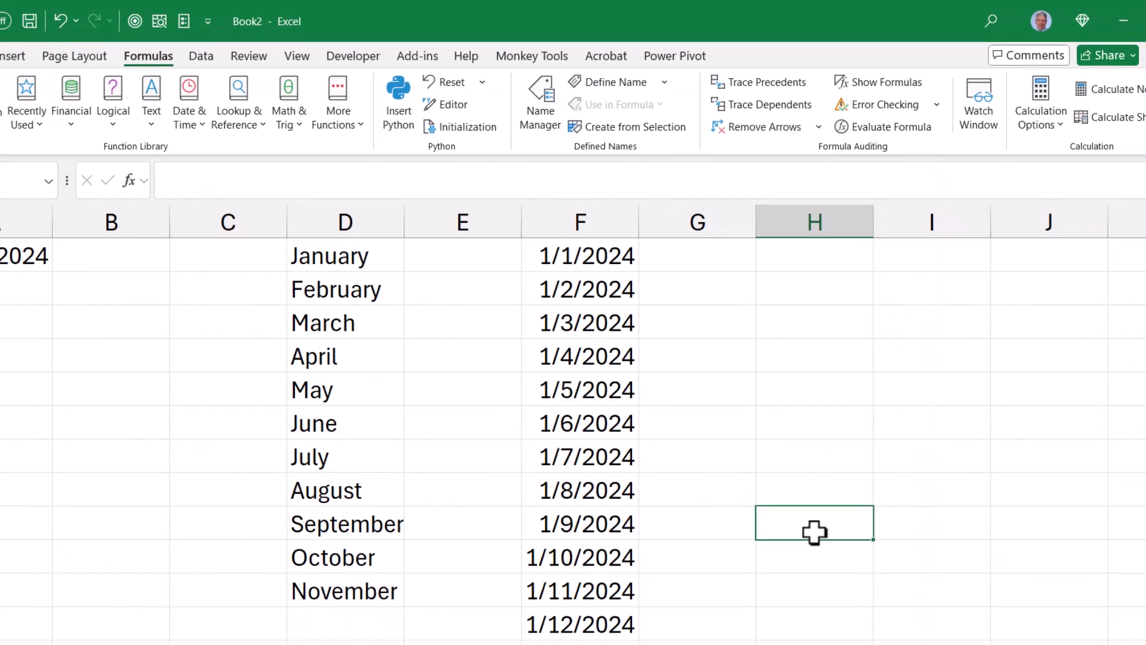
click(569, 314)
mouse_move(568, 241)
mouse_down()
mouse_move(576, 589)
mouse_move(640, 540)
mouse_up()
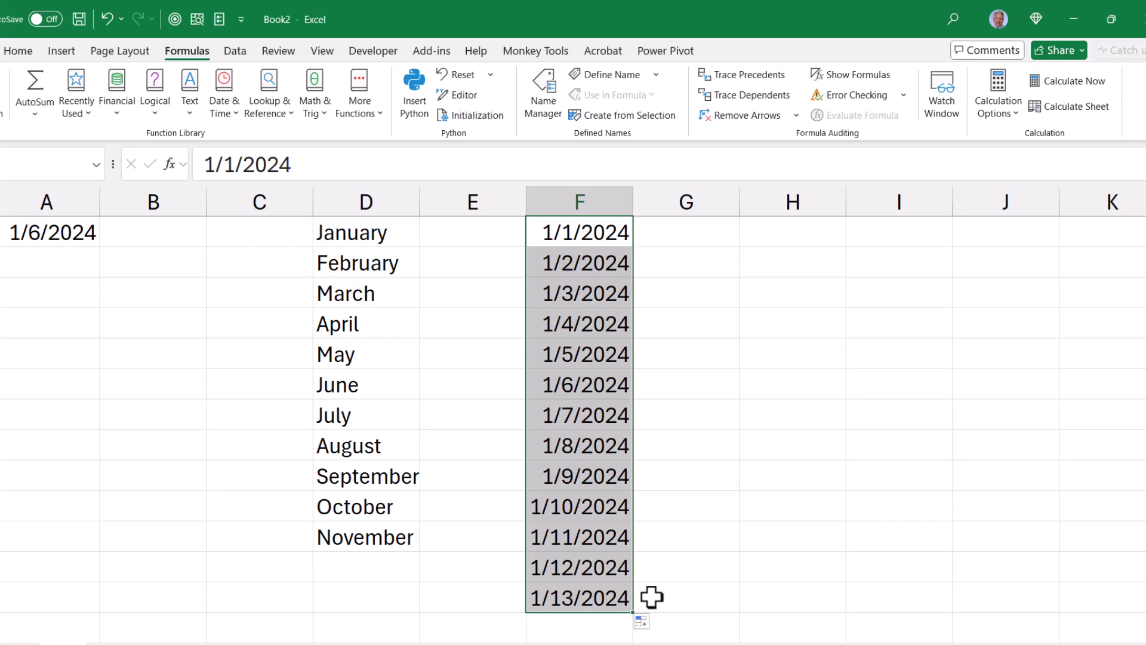
Step: Turn "Show Quick Analysis options on selection" back on in the General options and test it by selecting dates in column F
click(219, 20)
click(374, 248)
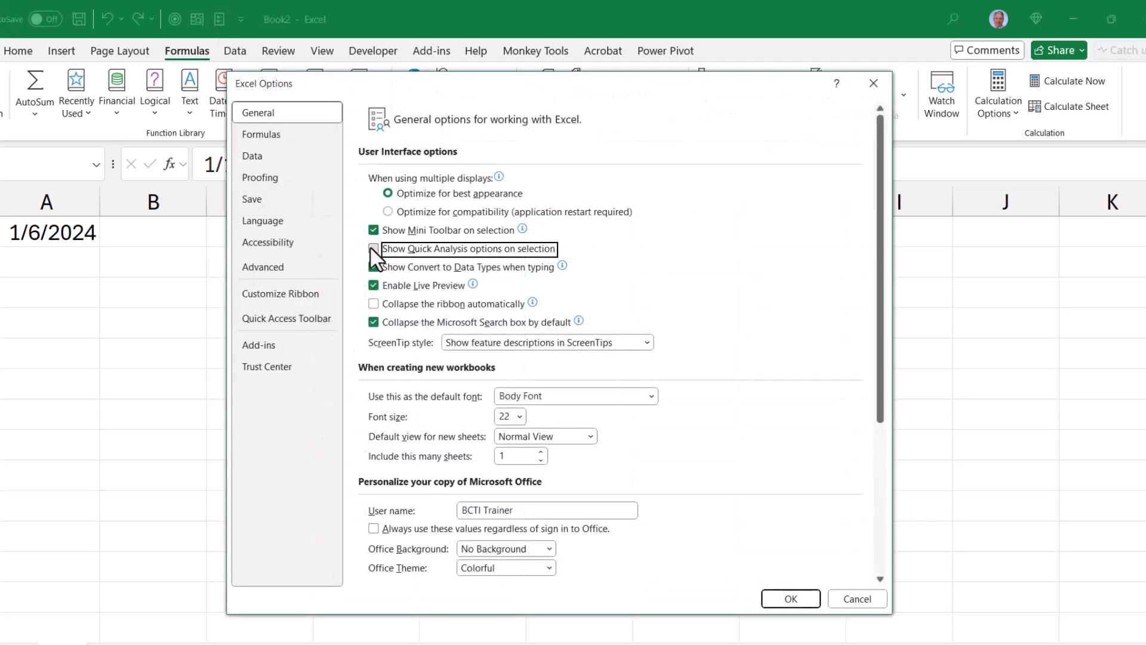
click(791, 599)
drag(578, 233, 657, 443)
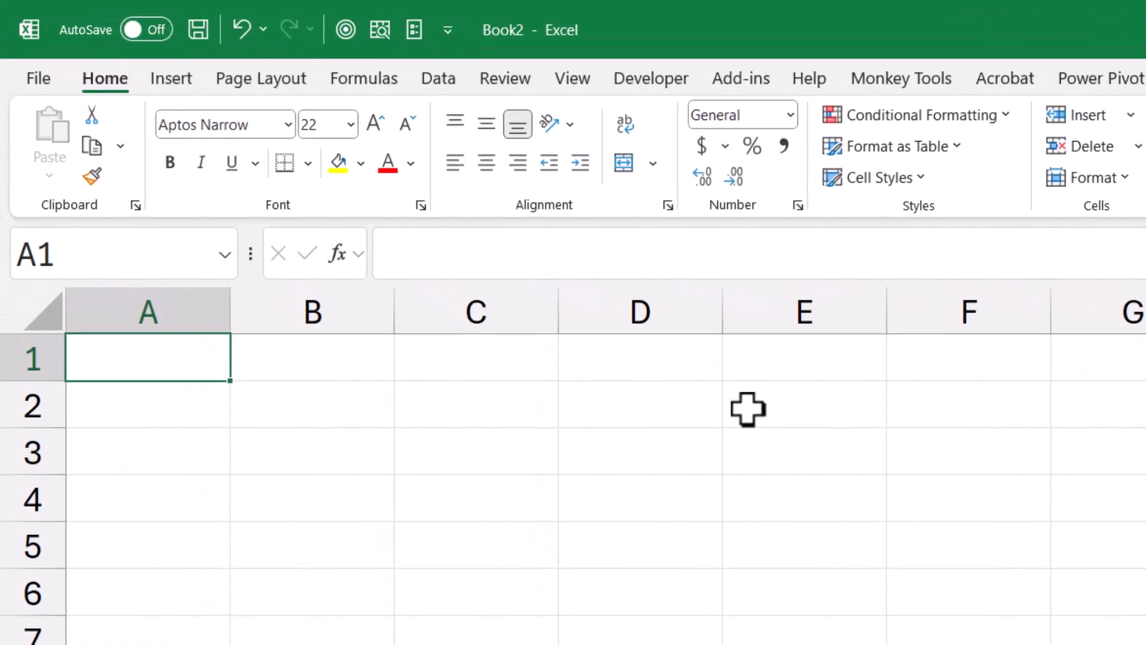
Step: Enter 2.4 in both A1 and A2 of the empty sheet, and total them in A3 with =SUM(A1:A2)
text(2.4)
key(ctrl+Return)
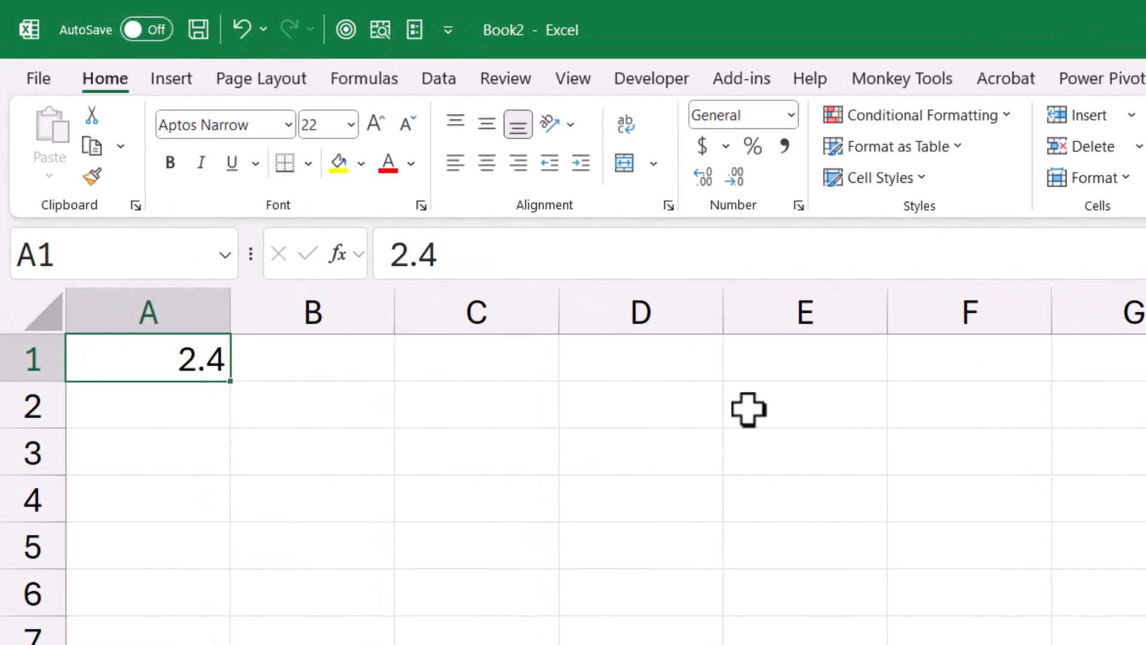
key(Down)
text(2.4)
key(Return)
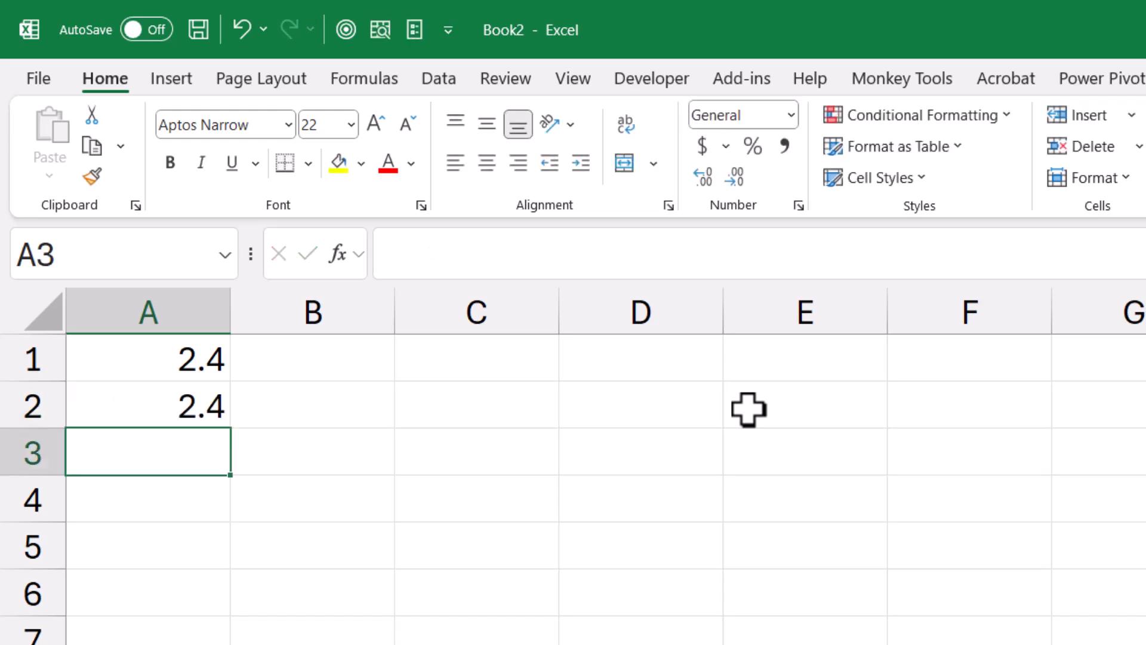
key(alt+equal)
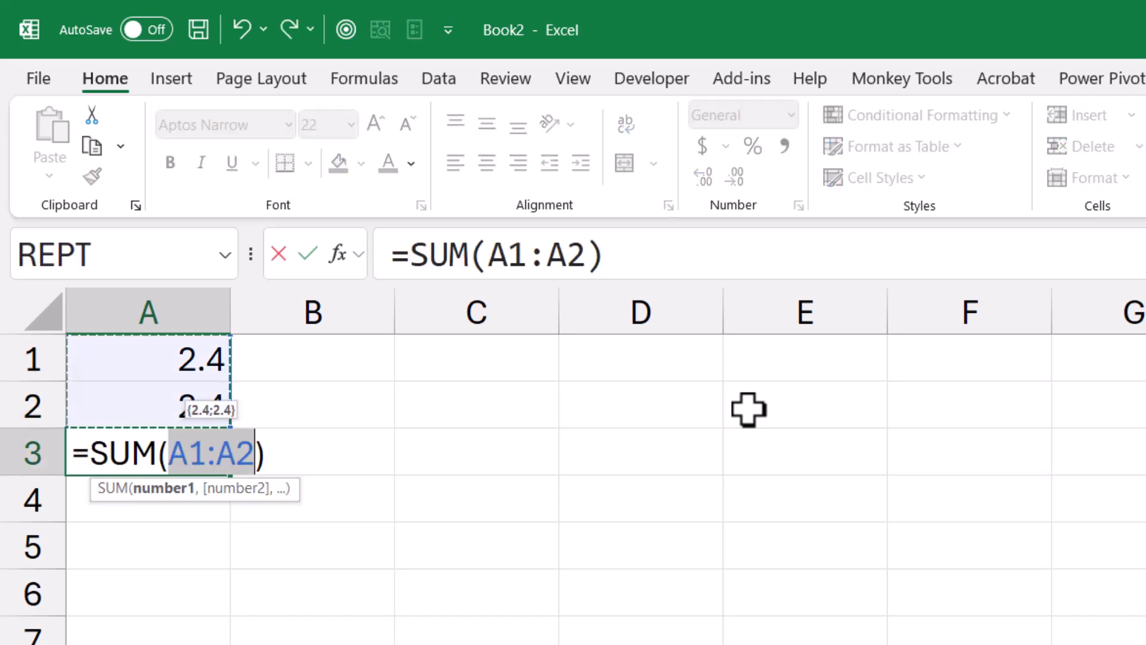
key(ctrl+Return)
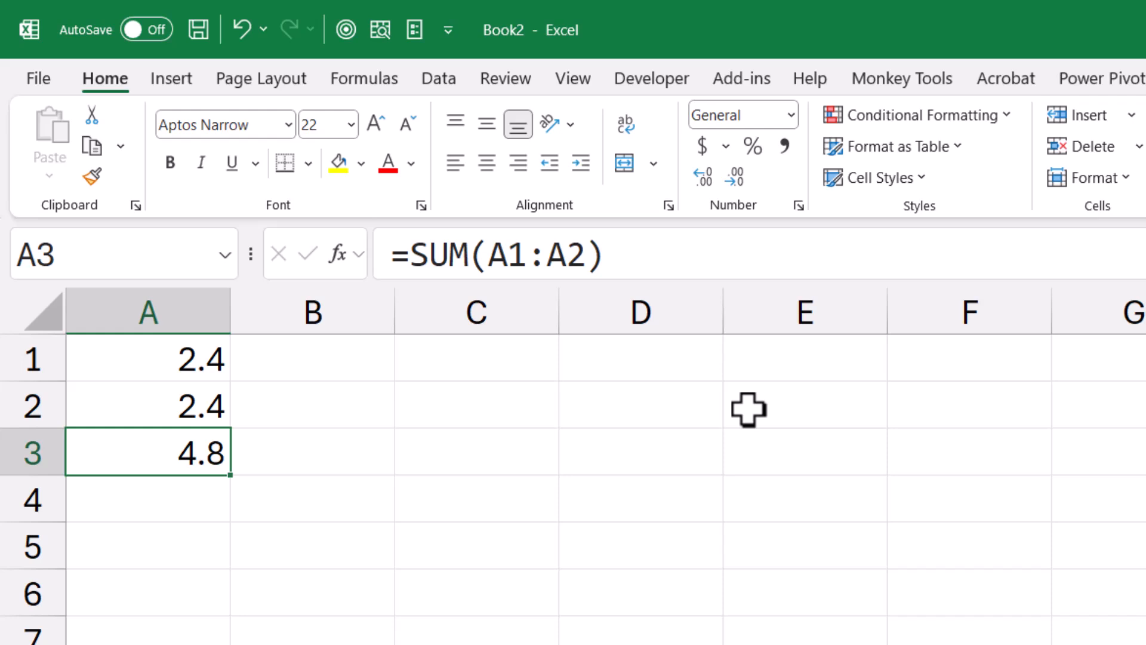
Step: Decrease the displayed decimals of A1:A3 to none and check the stored values of A1 and A2
drag(151, 358, 164, 454)
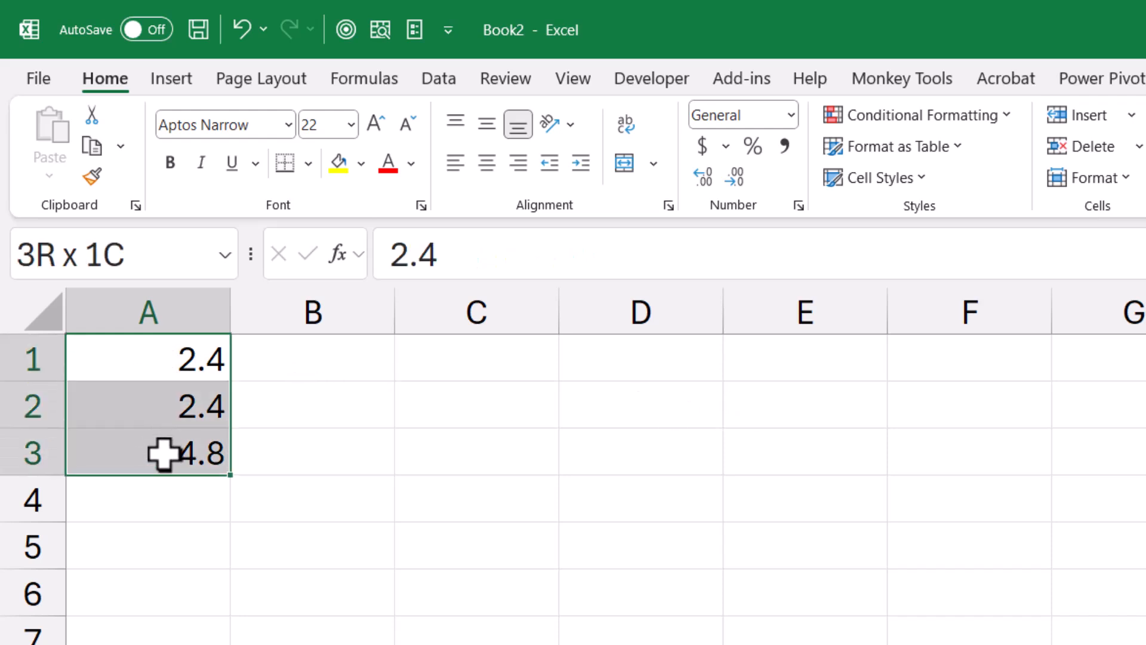
click(735, 178)
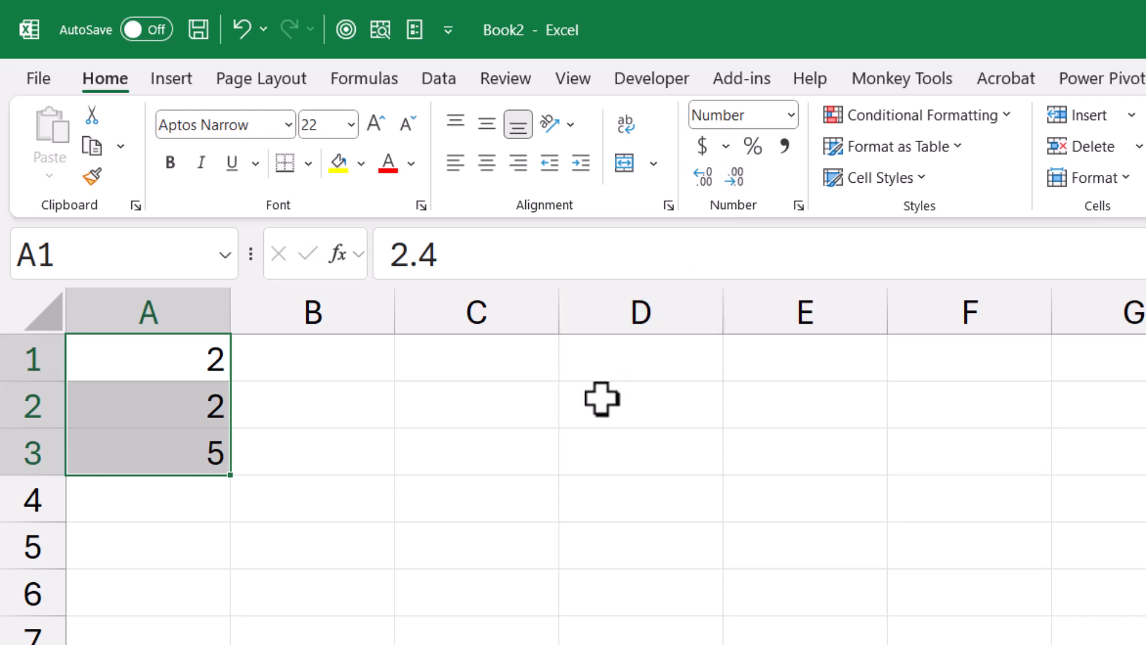
click(512, 378)
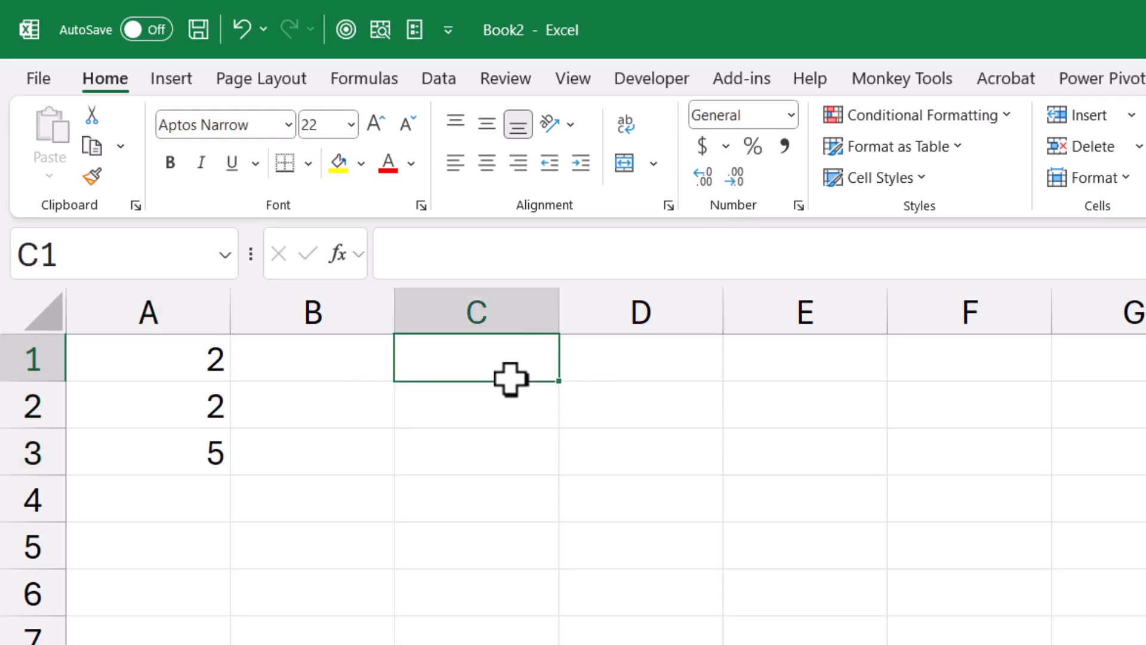
click(120, 360)
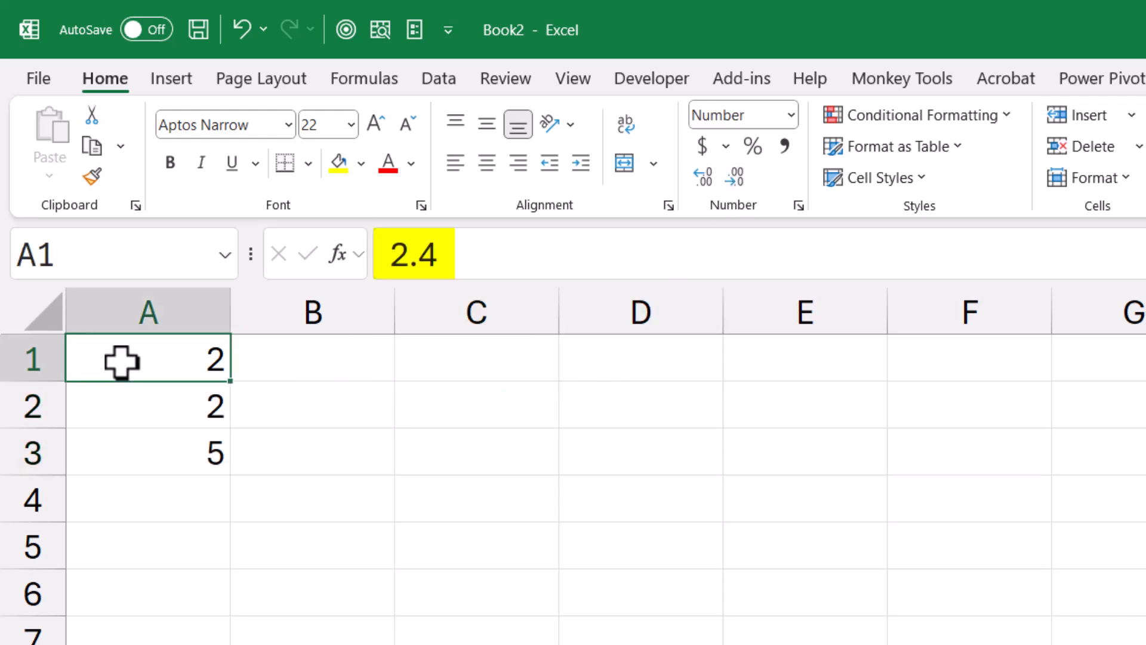
click(156, 403)
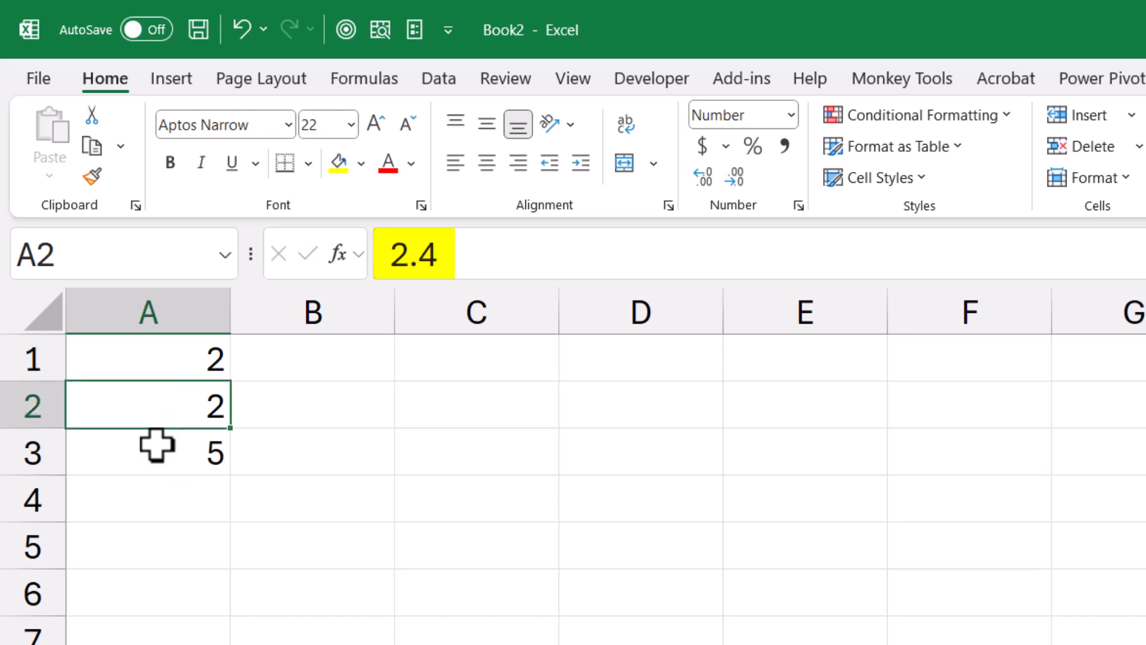
Step: Increase the displayed decimals of A1:A3 to one place and clear the SUM formula from A3
drag(159, 353, 160, 448)
click(702, 176)
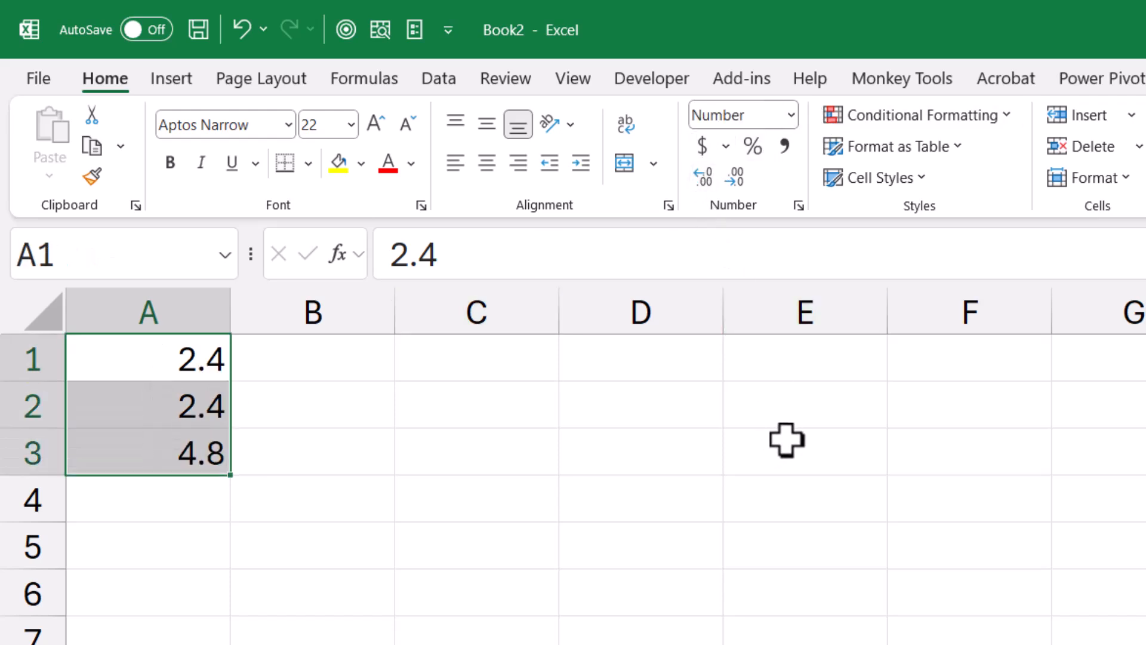
click(182, 453)
key(Delete)
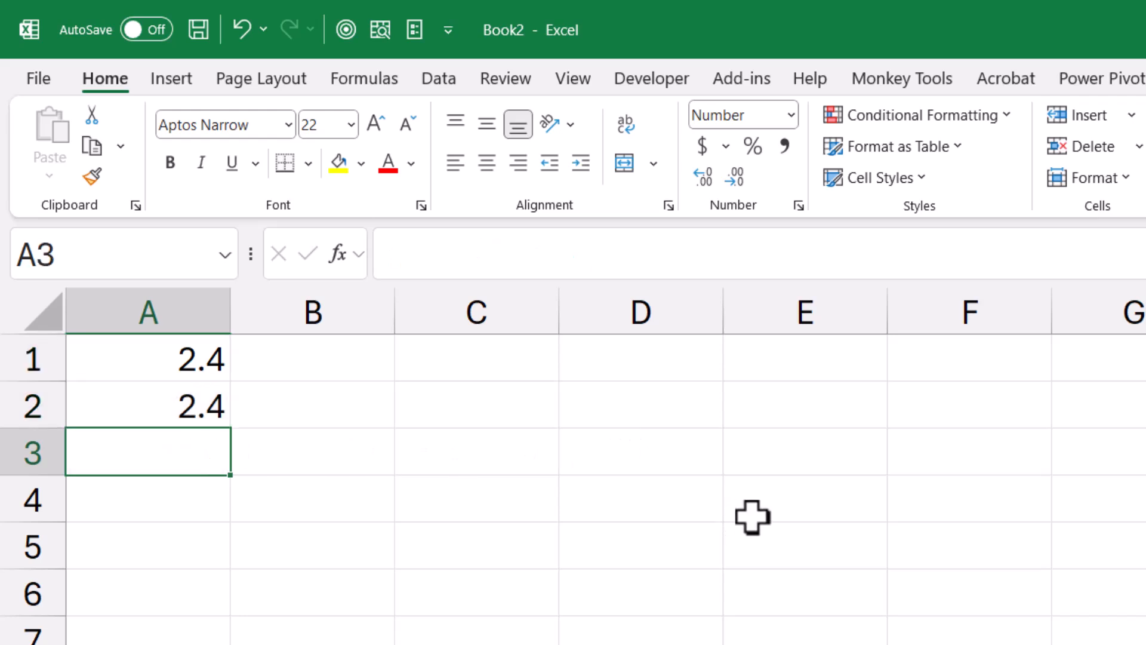
Step: Format A1:A2 to show no decimals and check the stored values behind both cells
drag(203, 358, 203, 406)
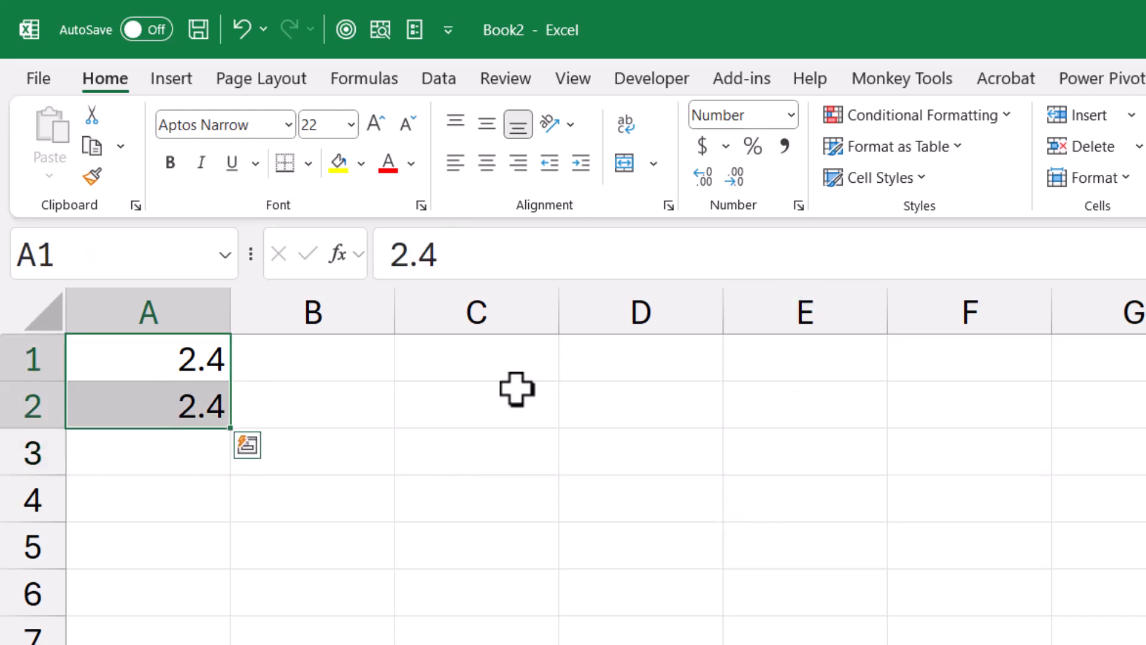
click(734, 178)
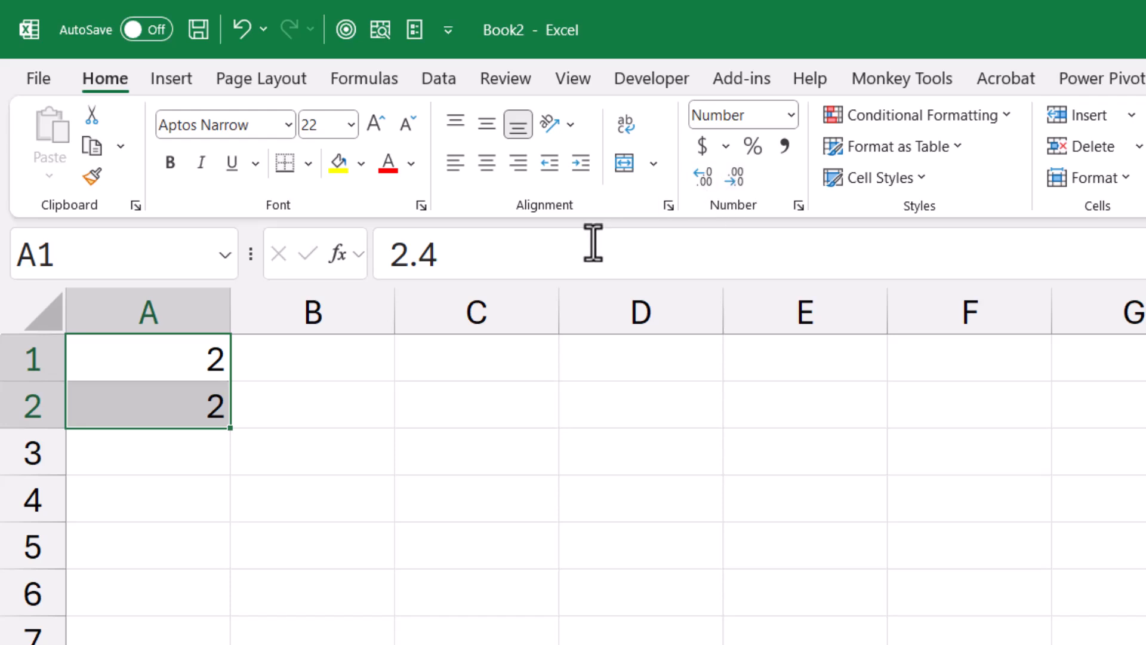
click(206, 449)
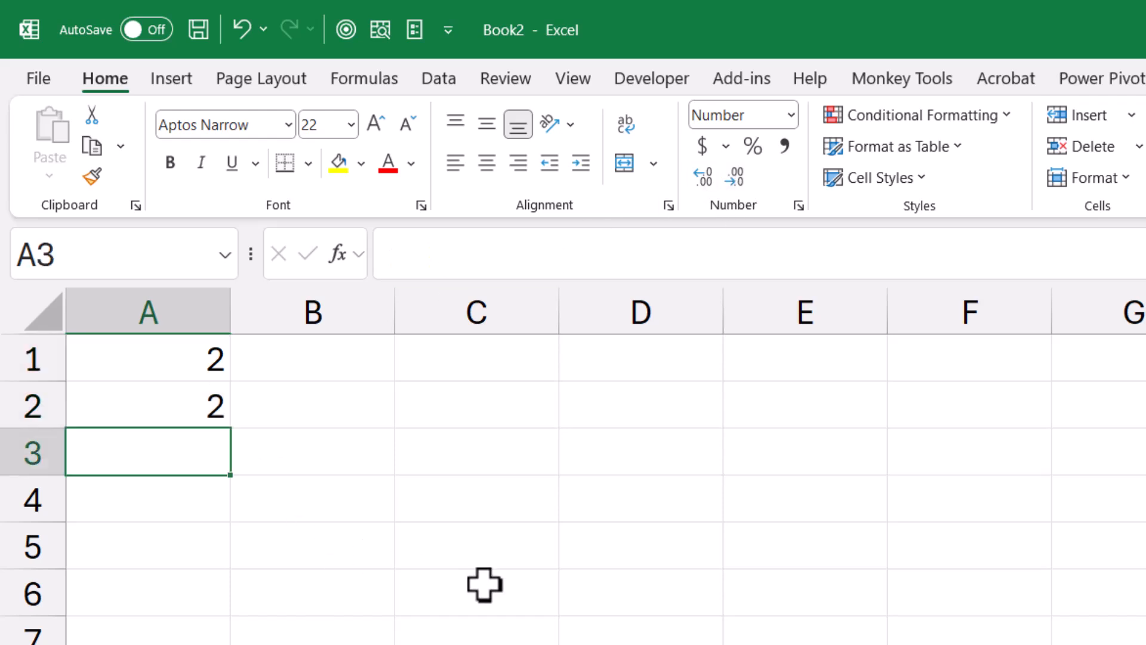
key(Up)
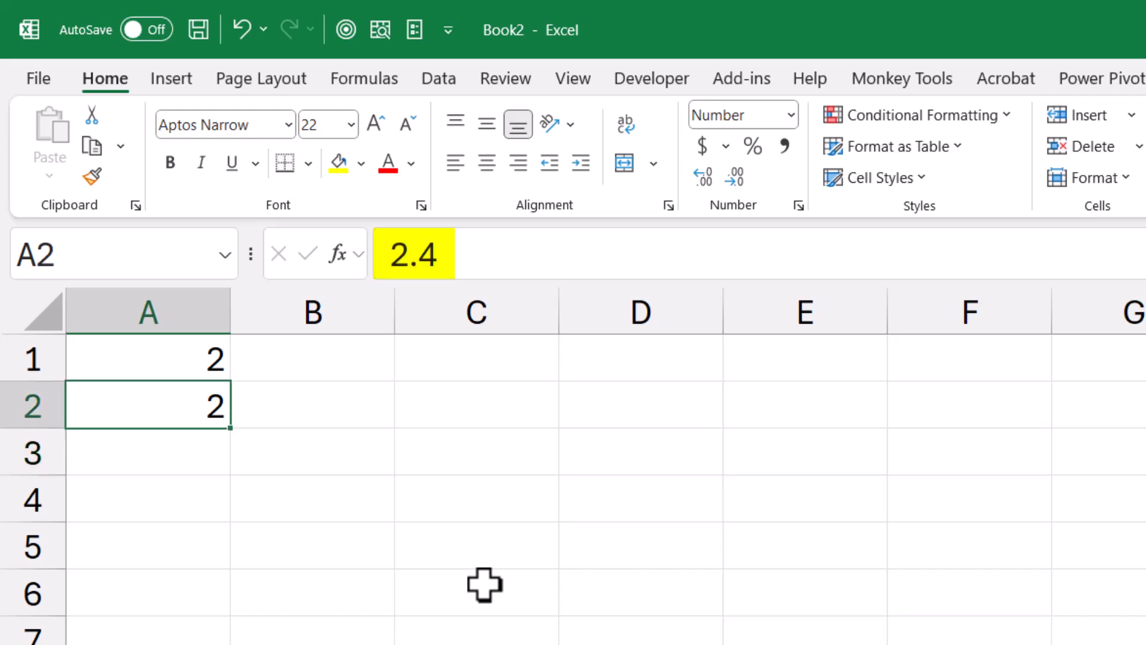
key(Down)
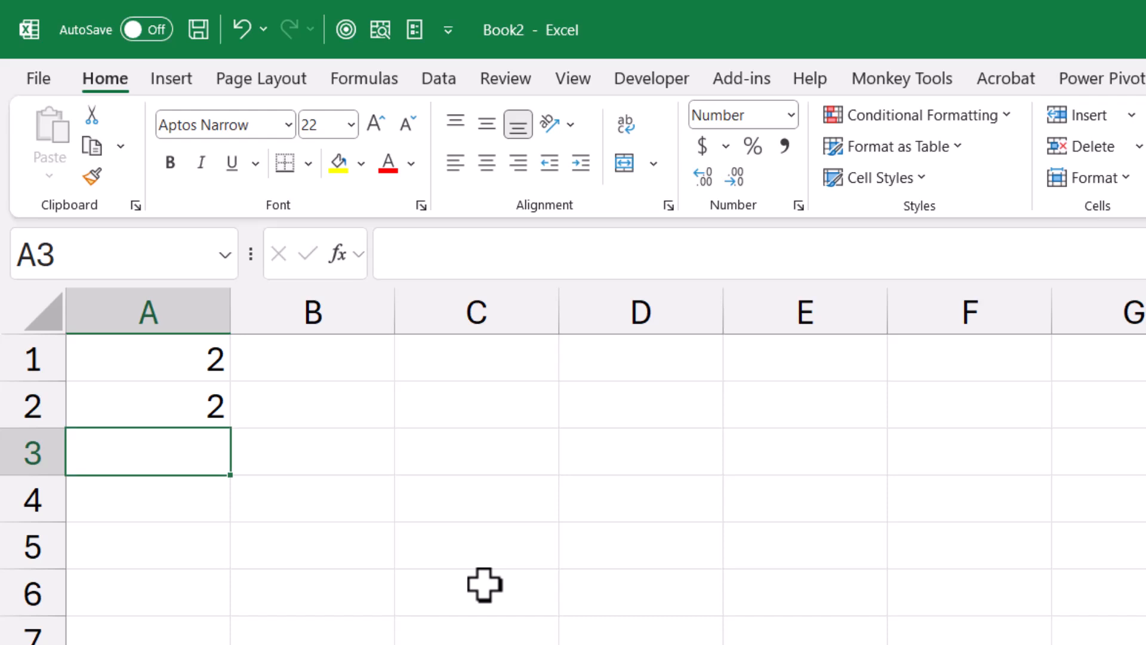
key(Up)
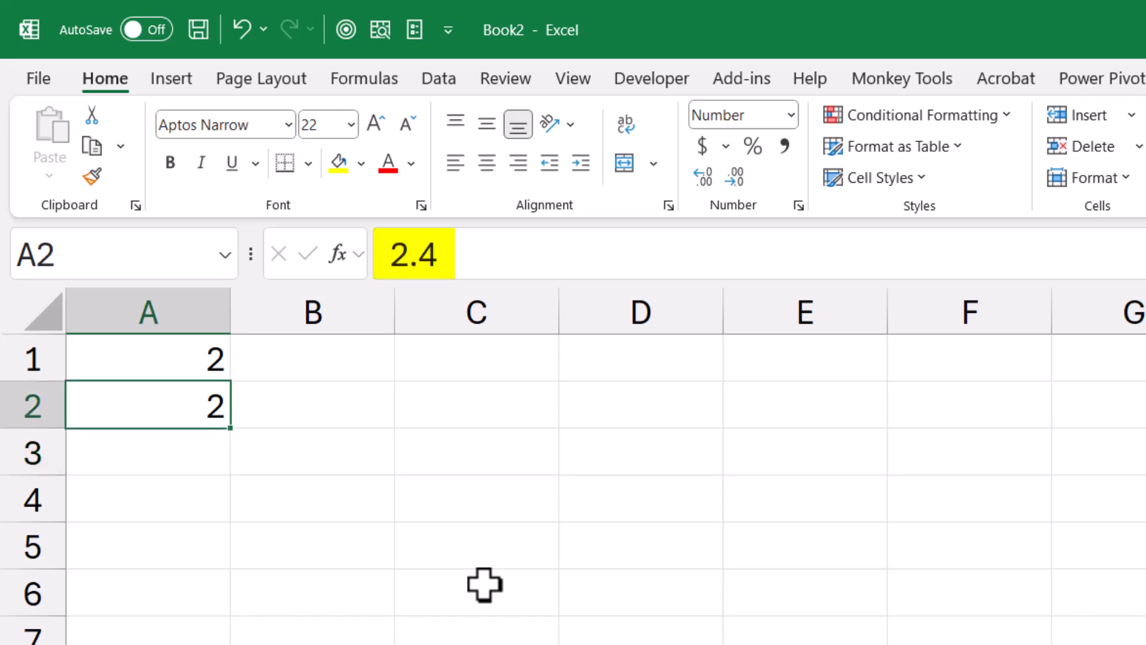
key(Up)
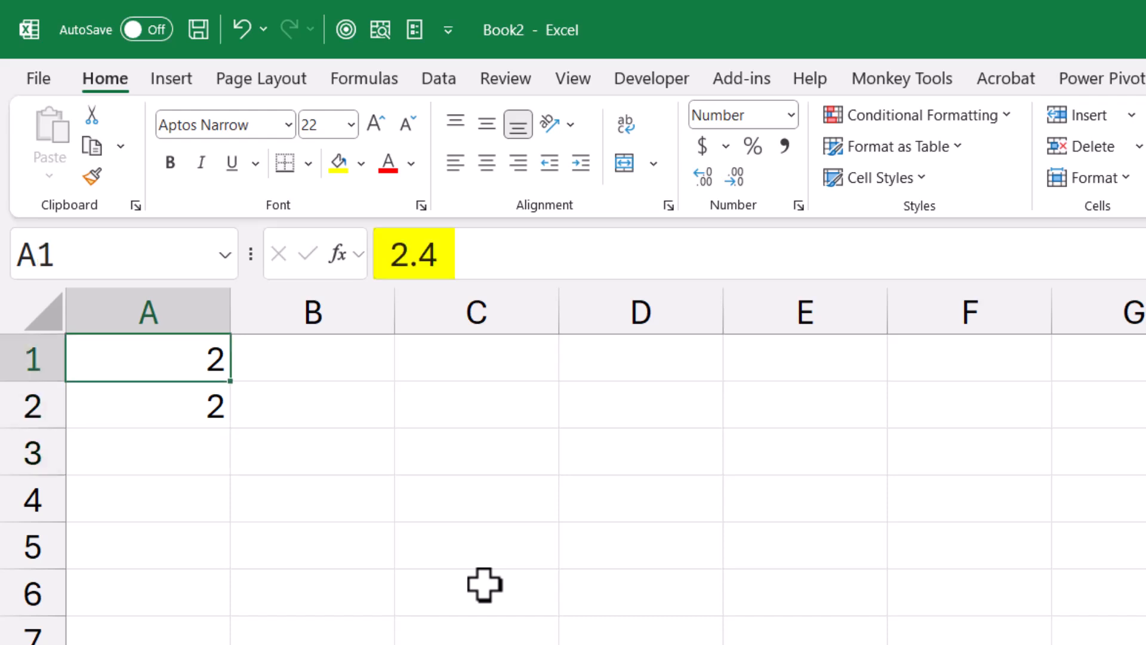
Step: Turn on "Set precision as displayed" for Book2 in the Advanced options and accept the loss of accuracy
click(414, 30)
click(525, 415)
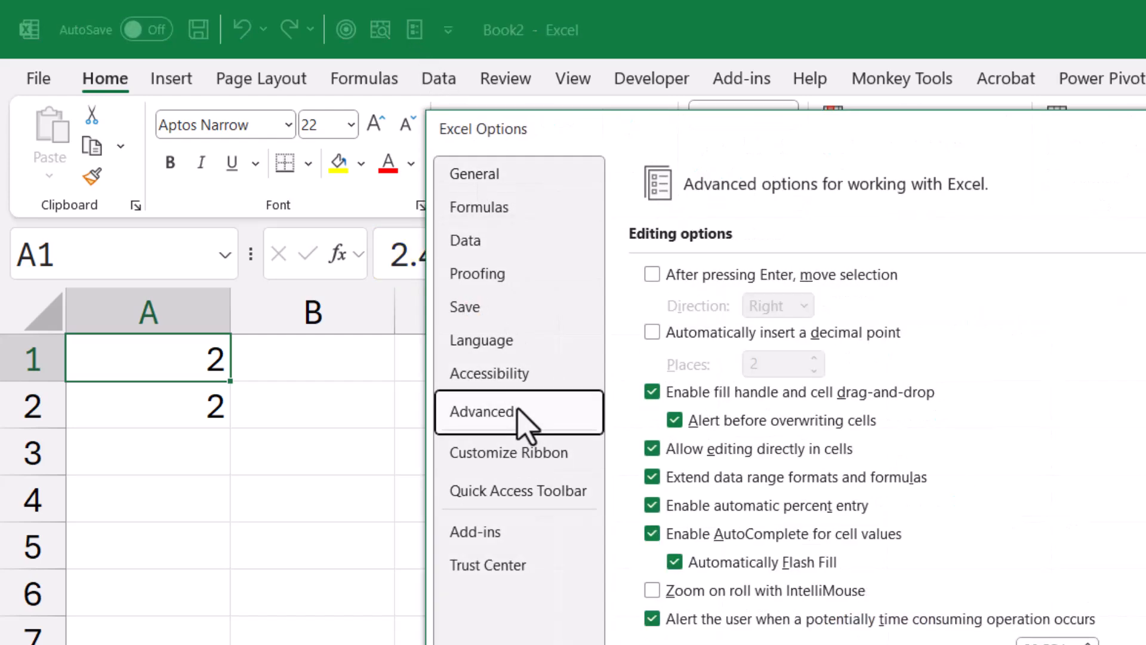
scroll(884, 388, down, 15)
scroll(883, 389, down, 15)
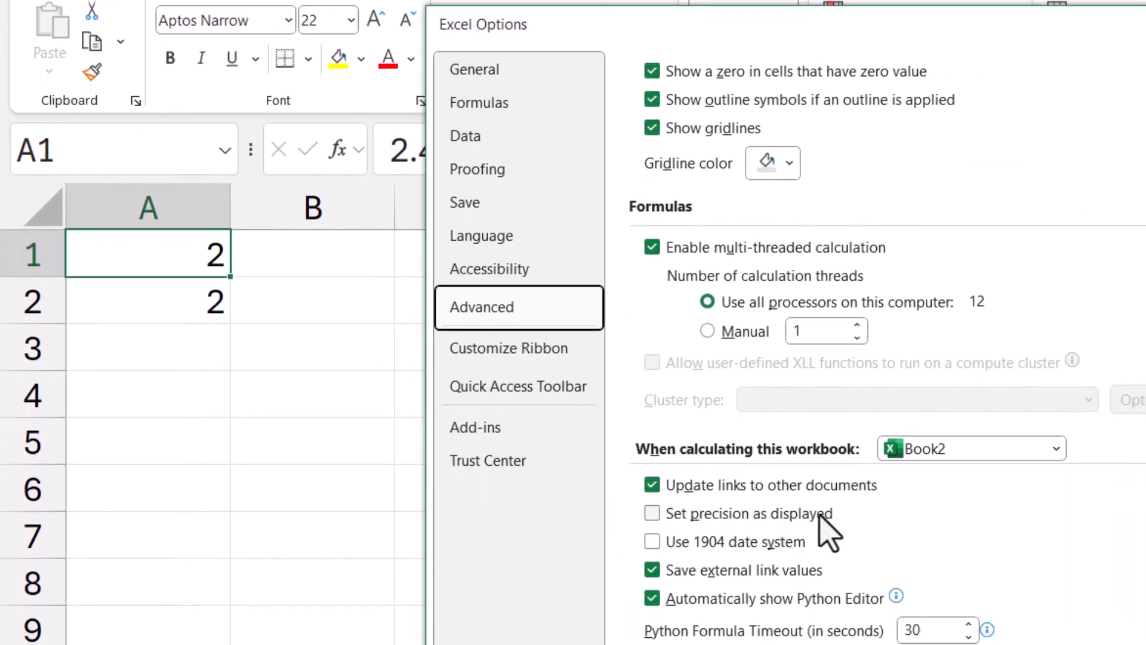
click(770, 515)
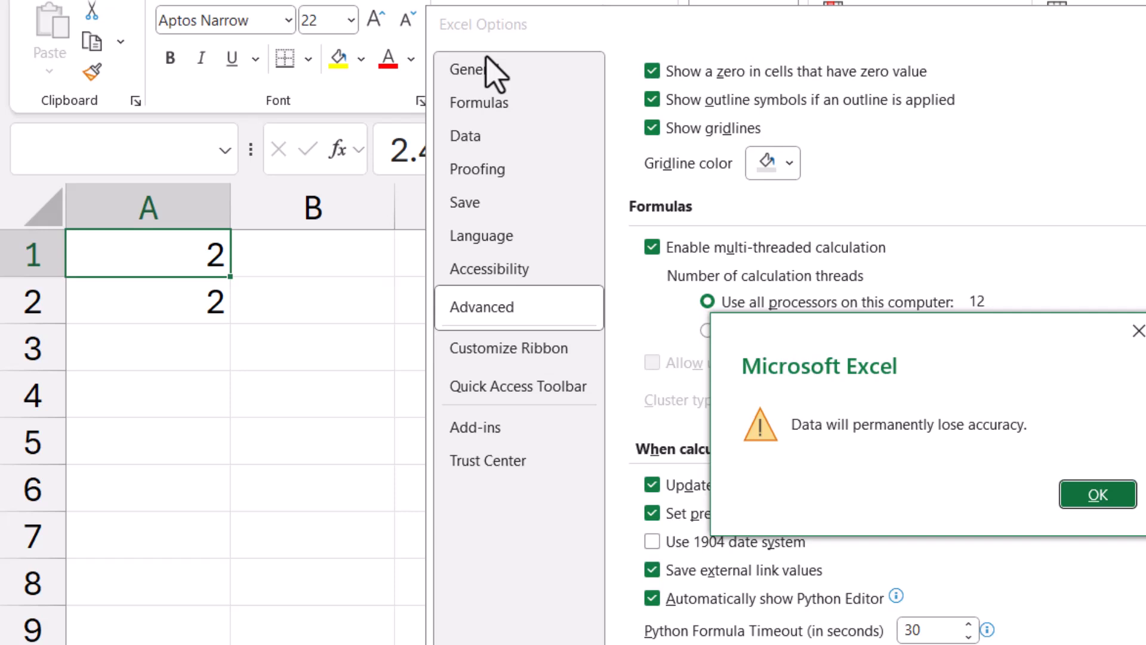
click(1126, 503)
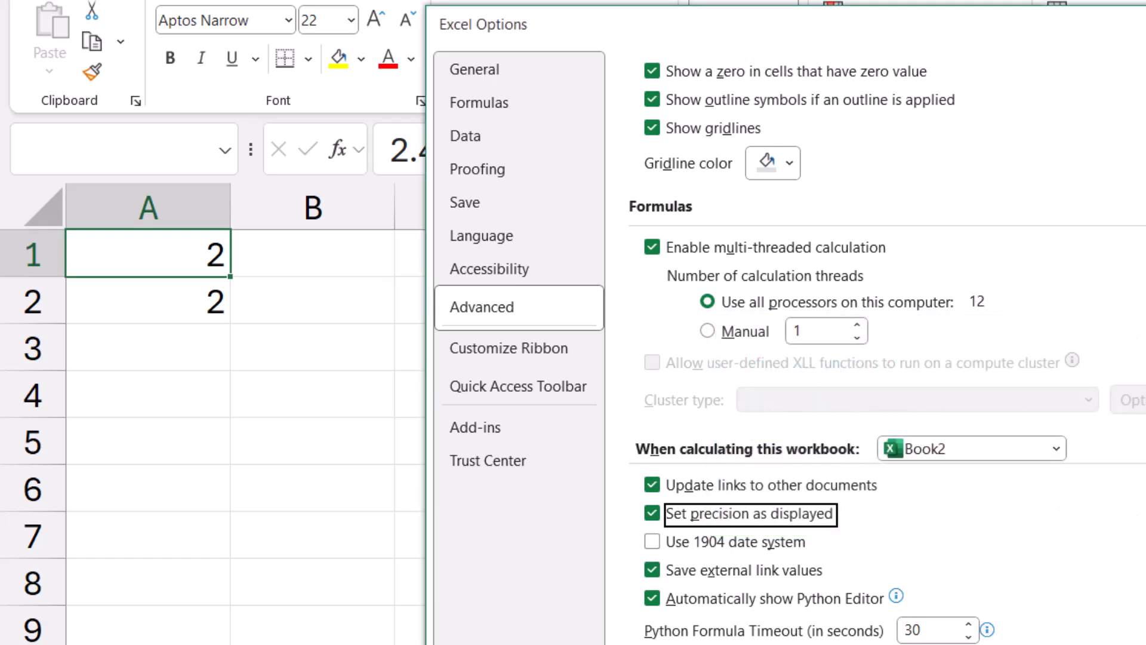
click(1034, 640)
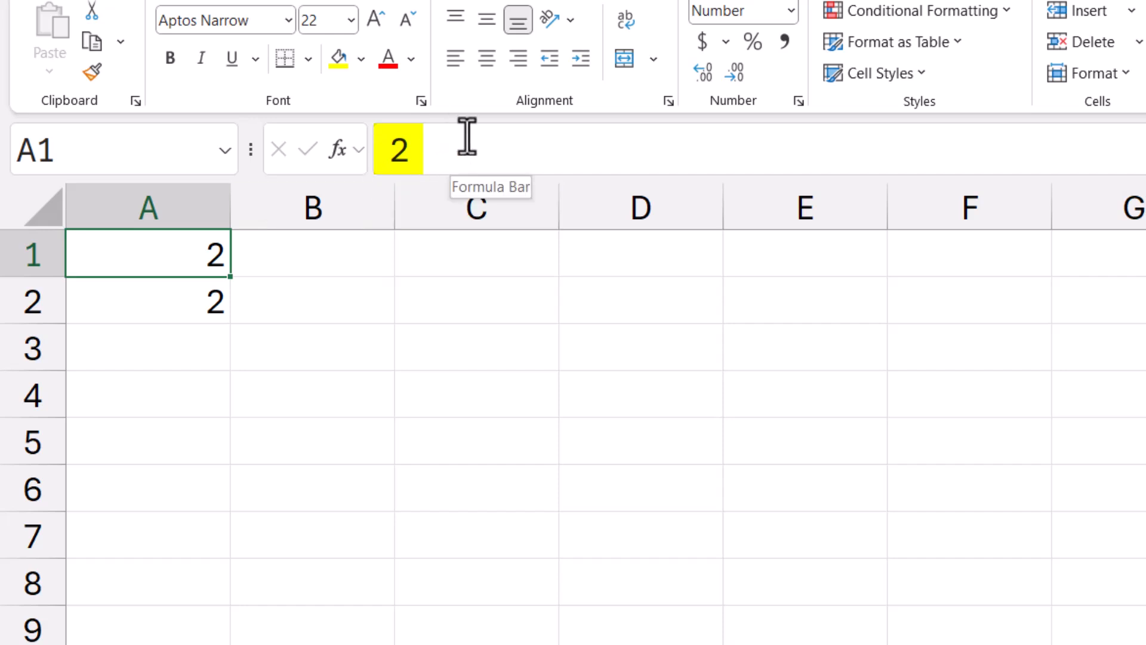
Step: Check the stored value in A2 and total the two numbers in A3 with =SUM(A1:A2)
click(184, 299)
key(Return)
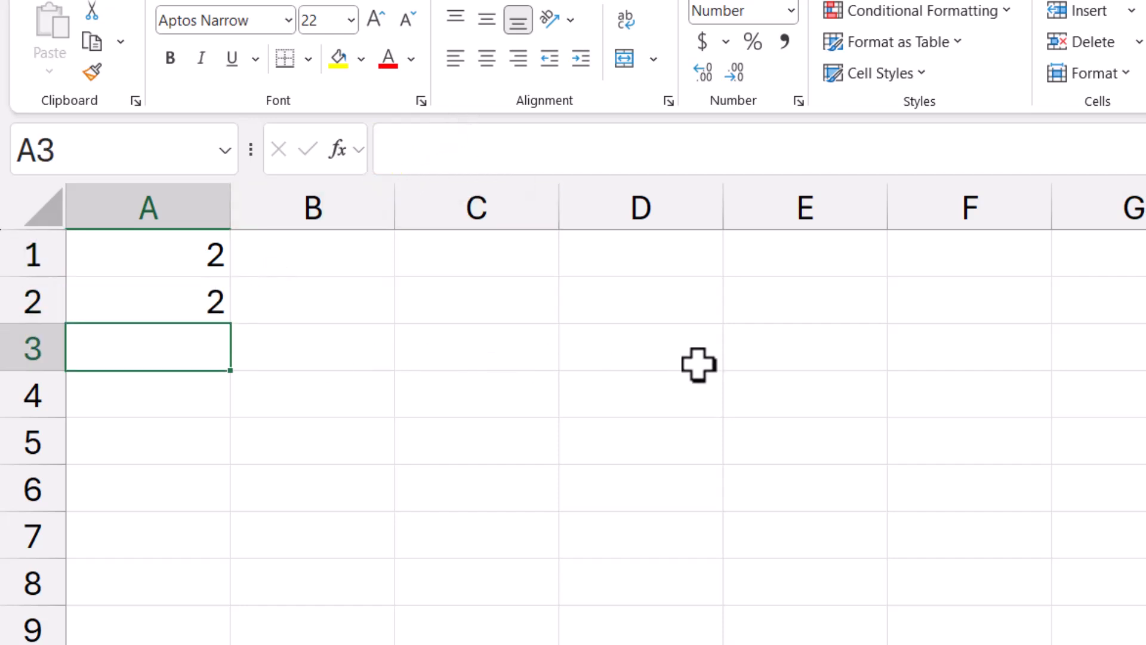
key(alt+equal)
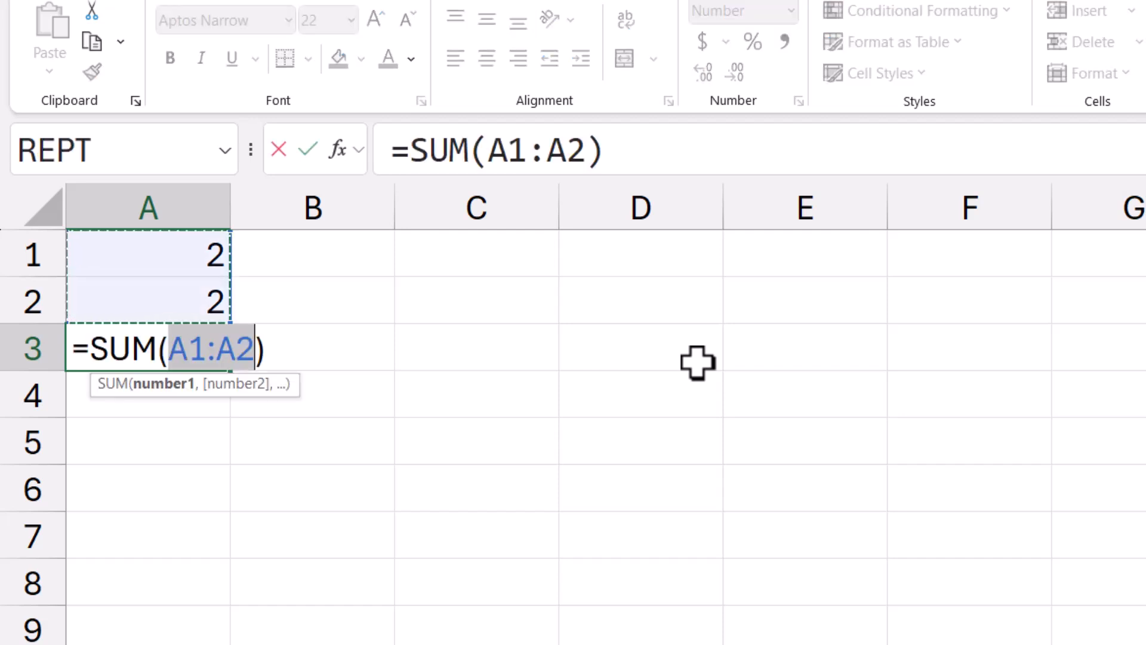
key(alt+equal)
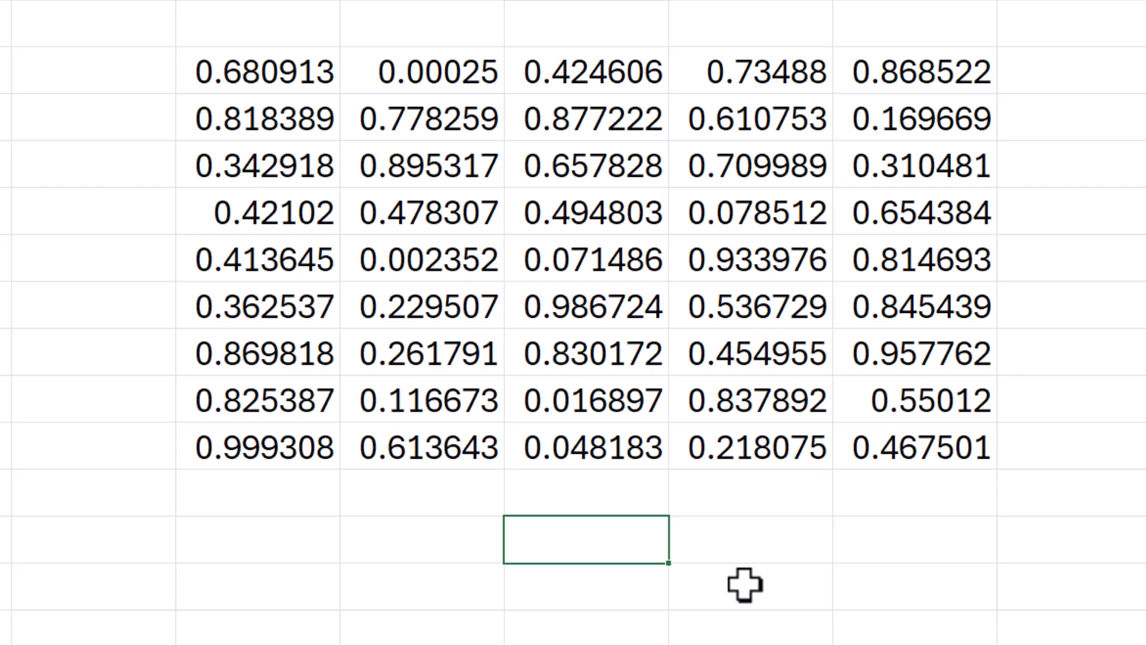
Step: Total the block of decimal numbers in F12 with =SUM(D2:H10)
key(alt+equal)
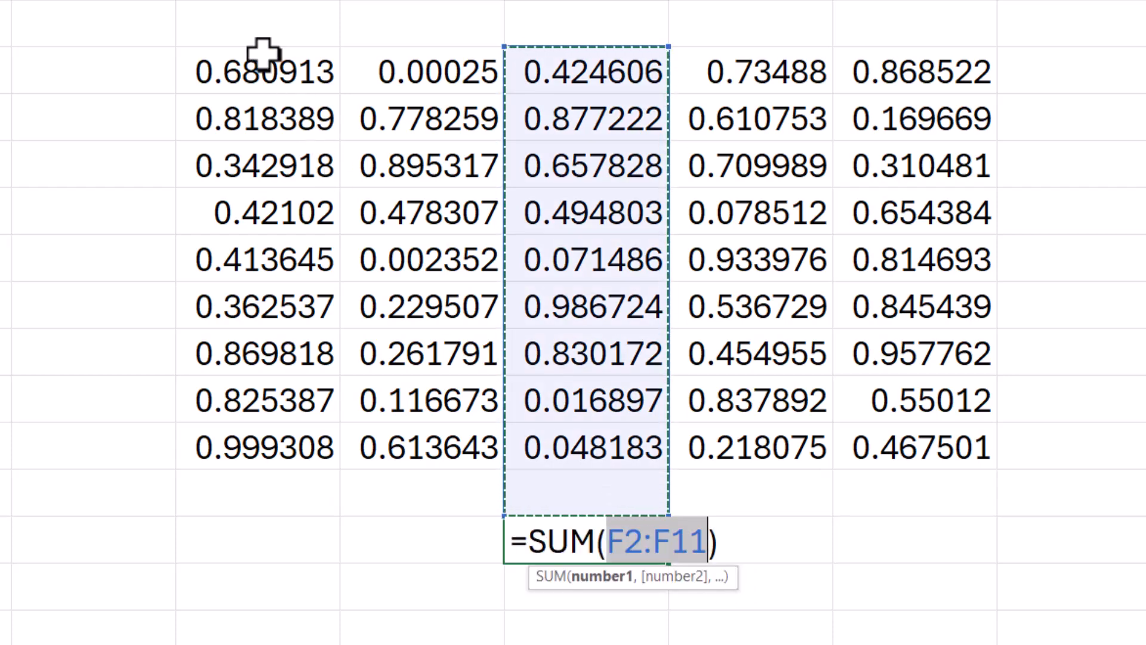
drag(263, 56, 846, 440)
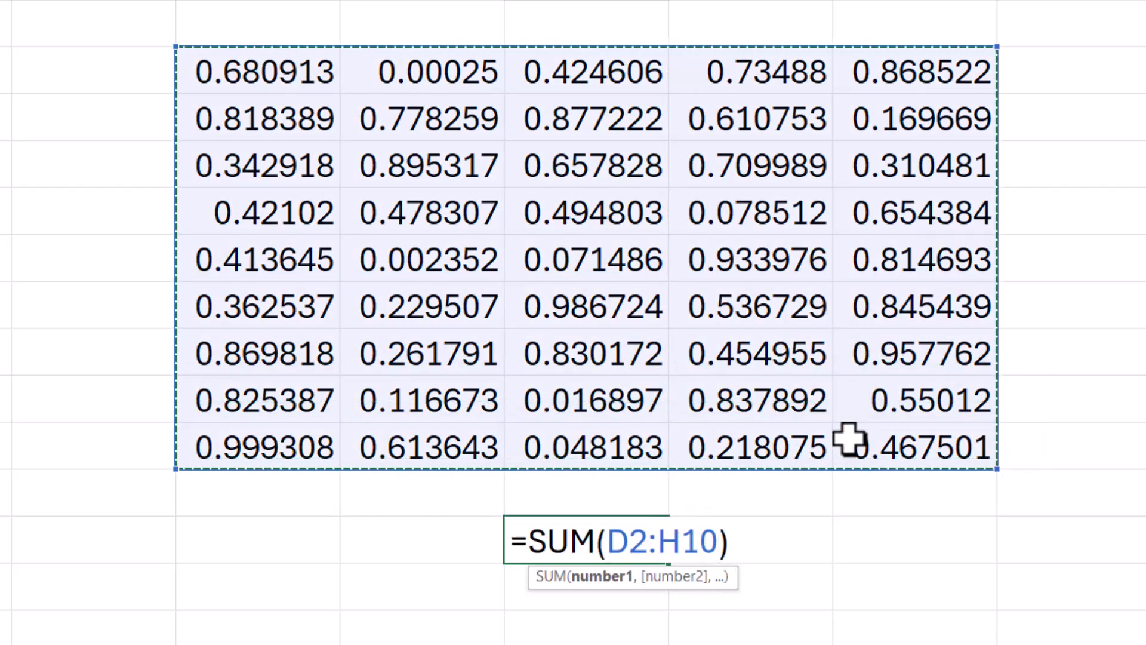
key(ctrl+Return)
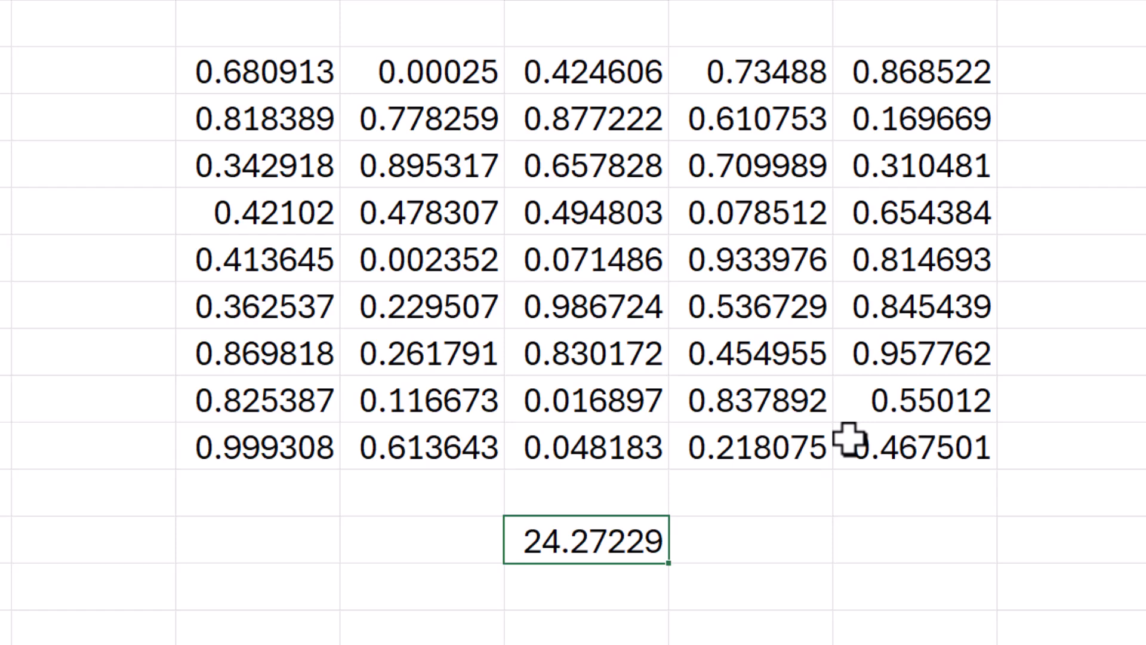
Step: Reduce the displayed decimals of D2:H10 in stages to four, two and finally one place
drag(304, 72, 858, 450)
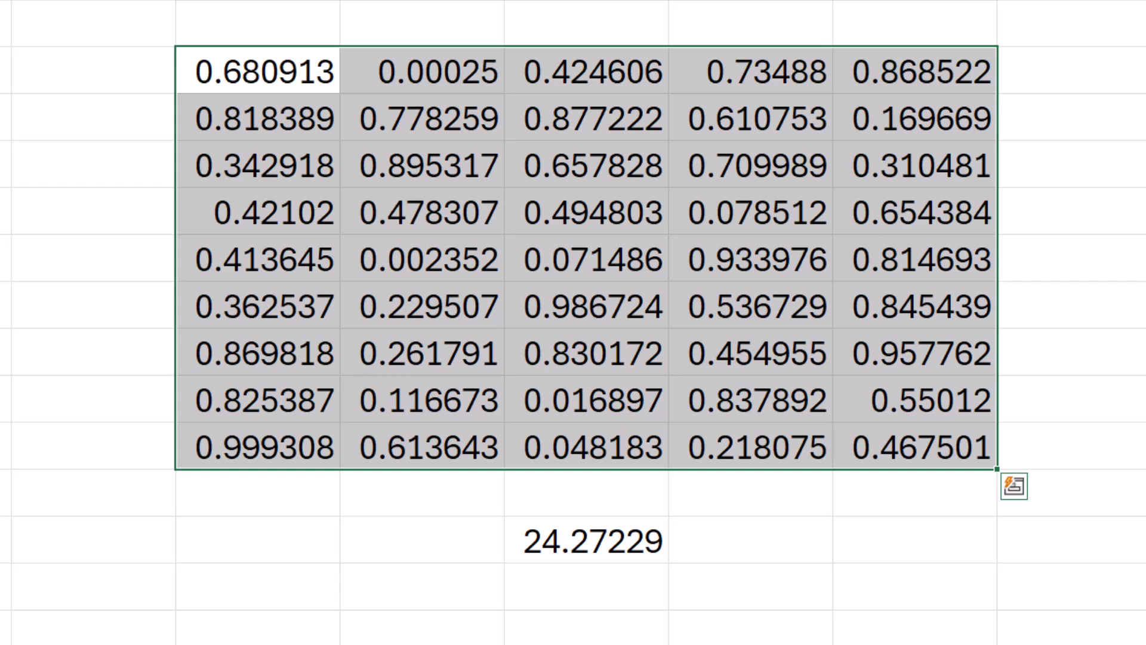
key(alt+h)
key(9)
key(alt+h)
key(9)
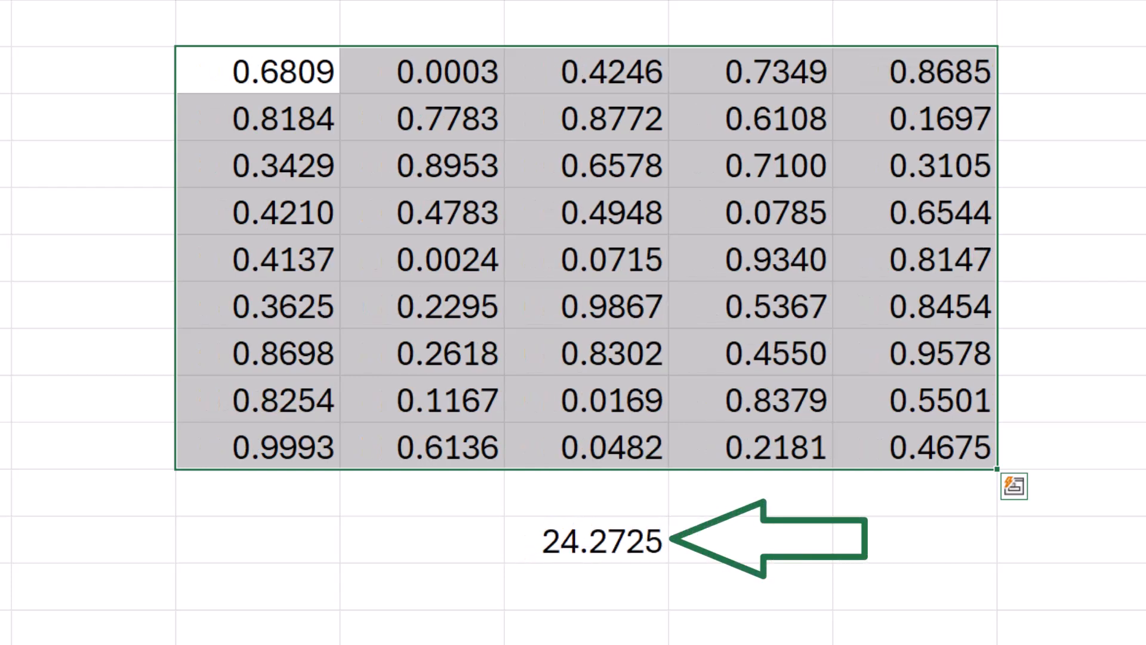
key(alt+h)
key(9)
key(alt+h)
key(9)
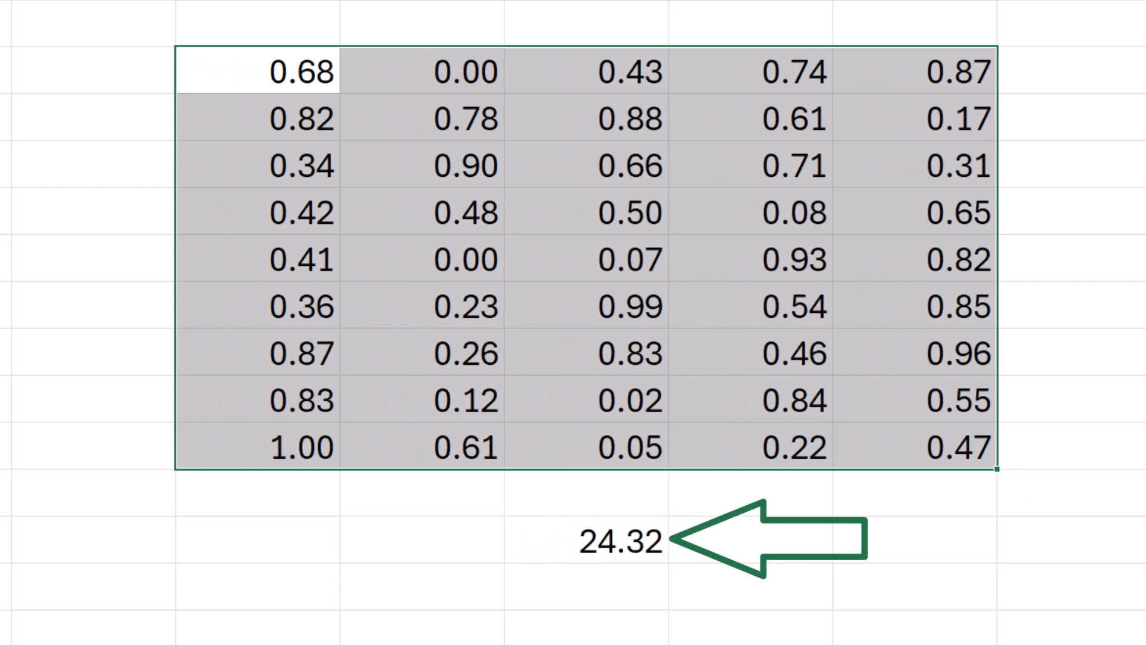
key(alt+h)
key(9)
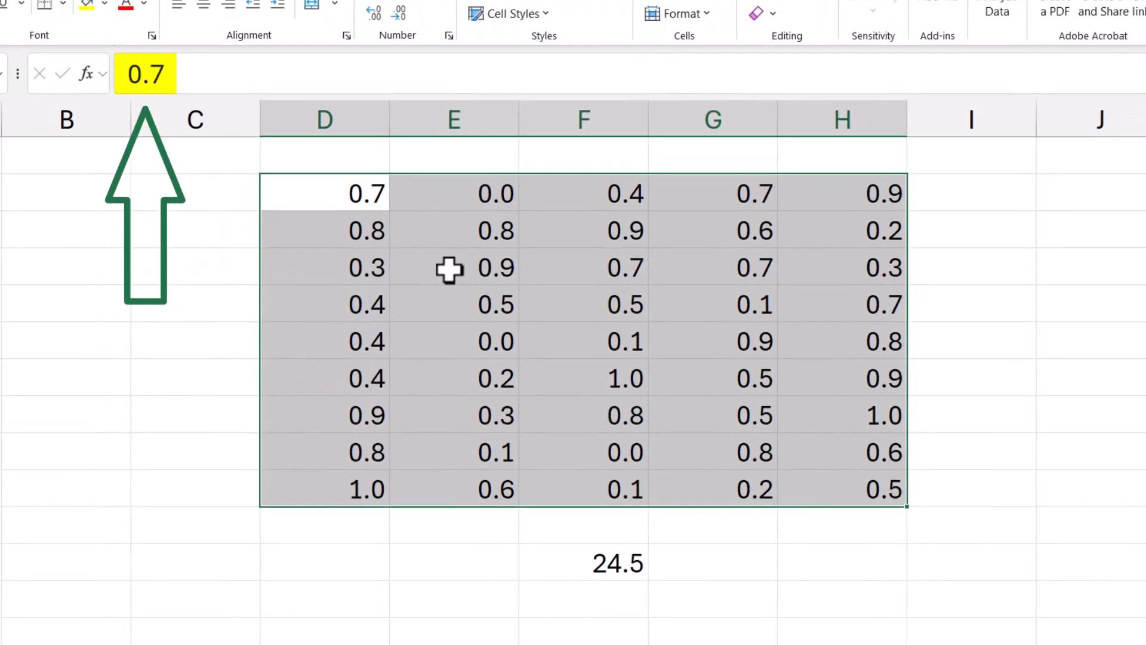
Step: Check the stored value in E4 and increase the displayed decimals of D2:H10 again
click(416, 169)
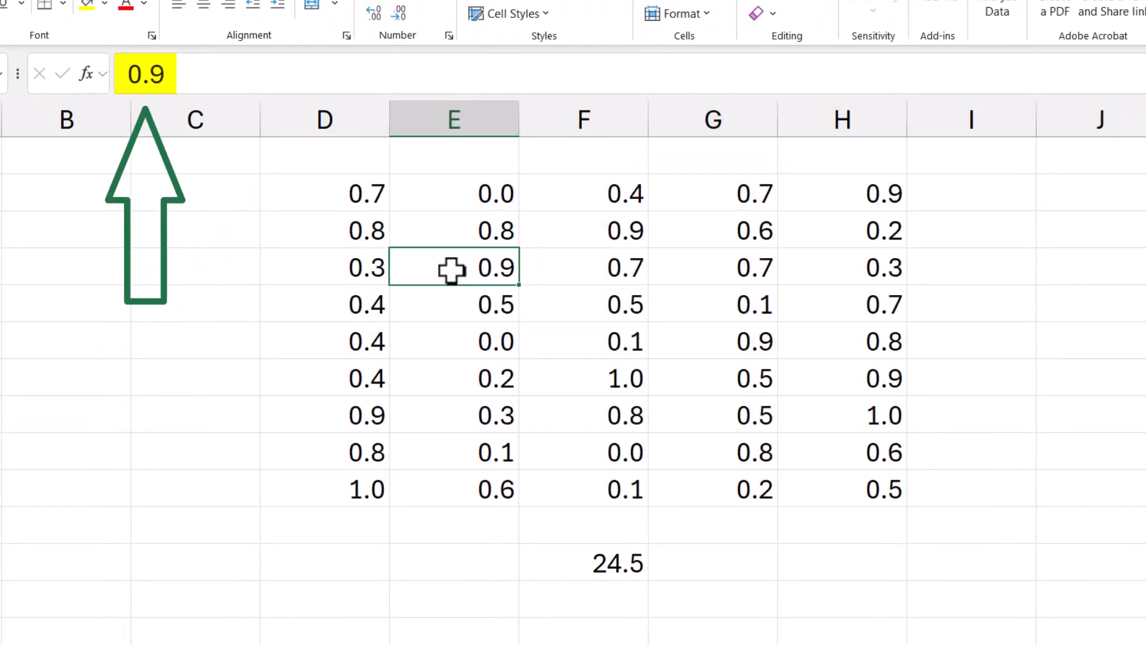
drag(376, 203, 806, 484)
click(371, 10)
click(371, 10)
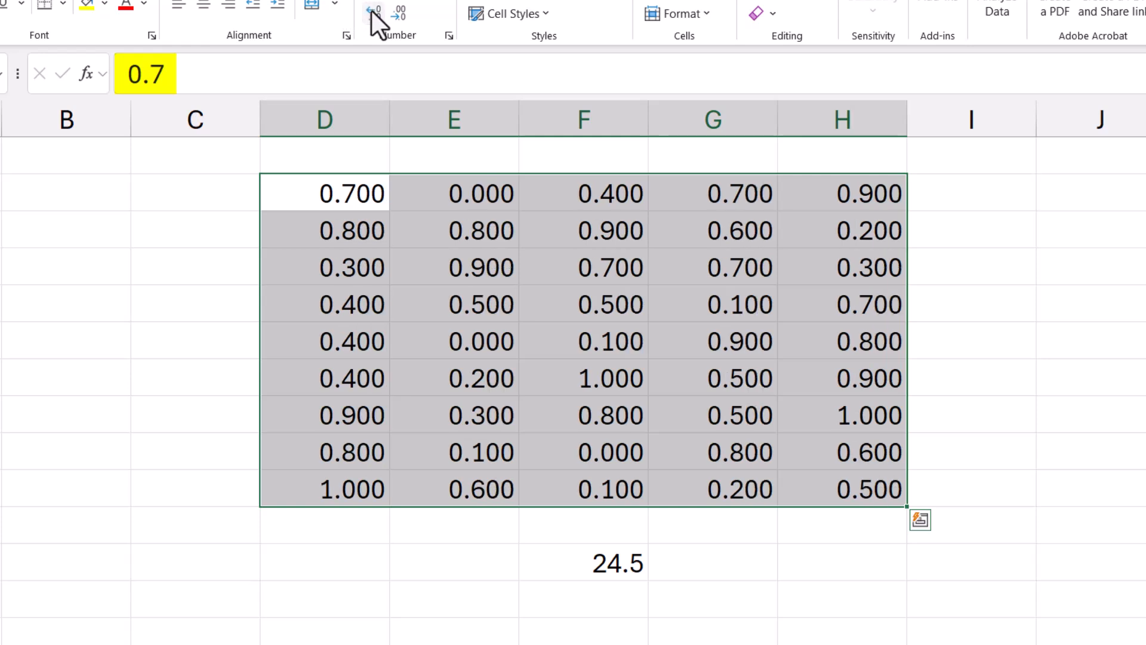
click(371, 9)
click(372, 10)
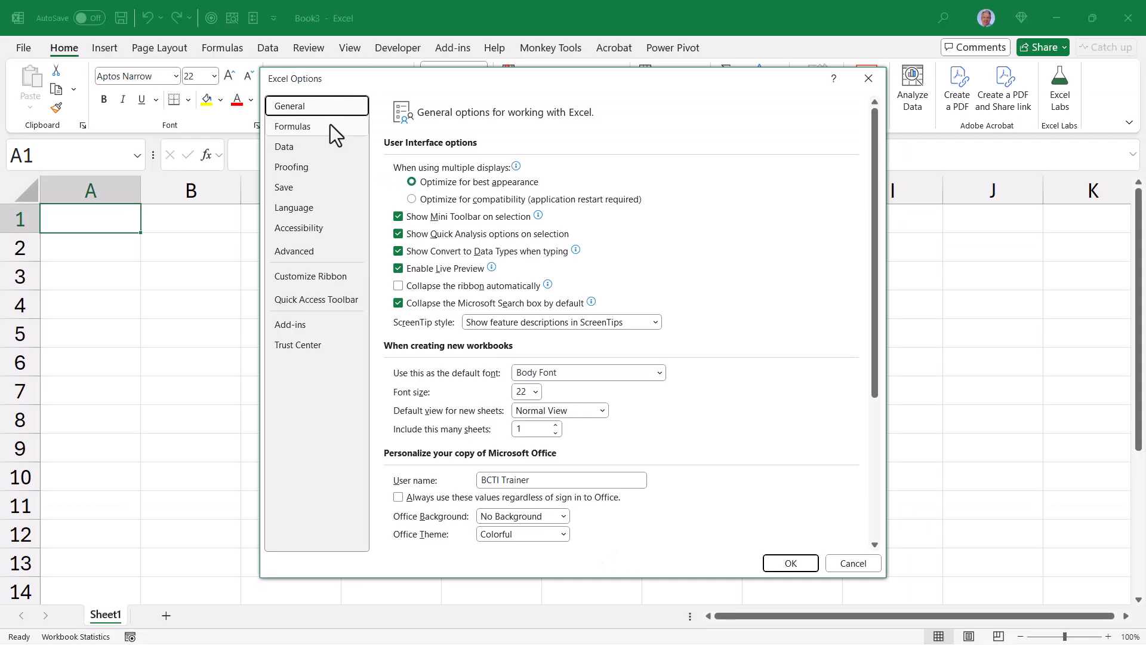
Step: Look through the Excel Options categories from Formulas to Advanced and return to the General settings
click(331, 124)
click(319, 150)
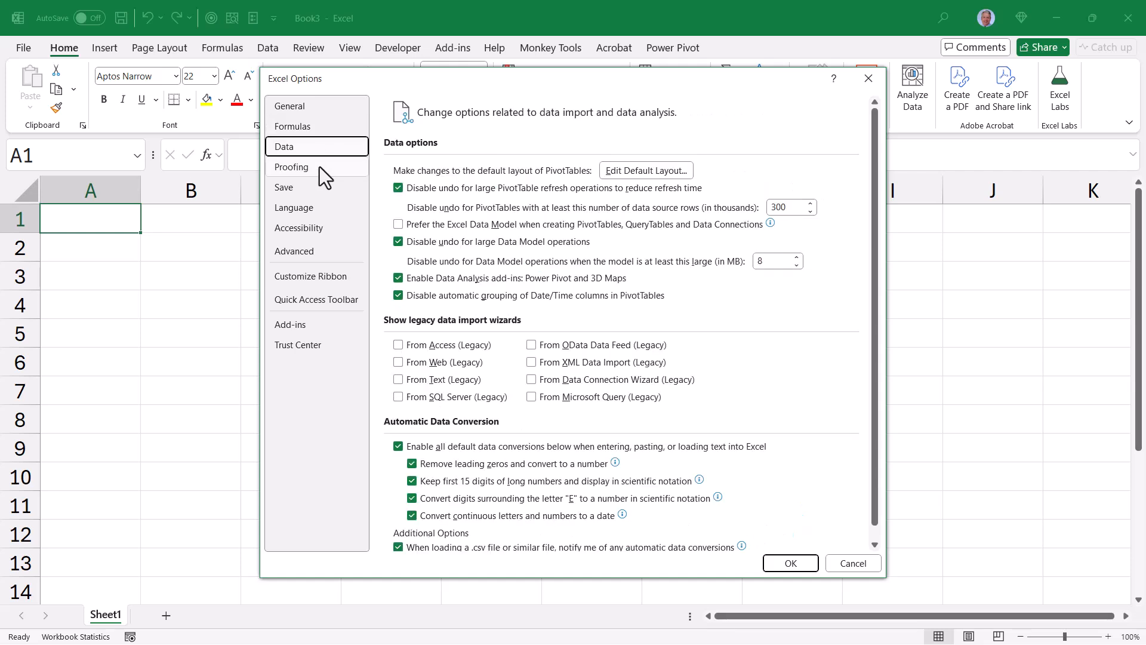
click(320, 166)
click(332, 188)
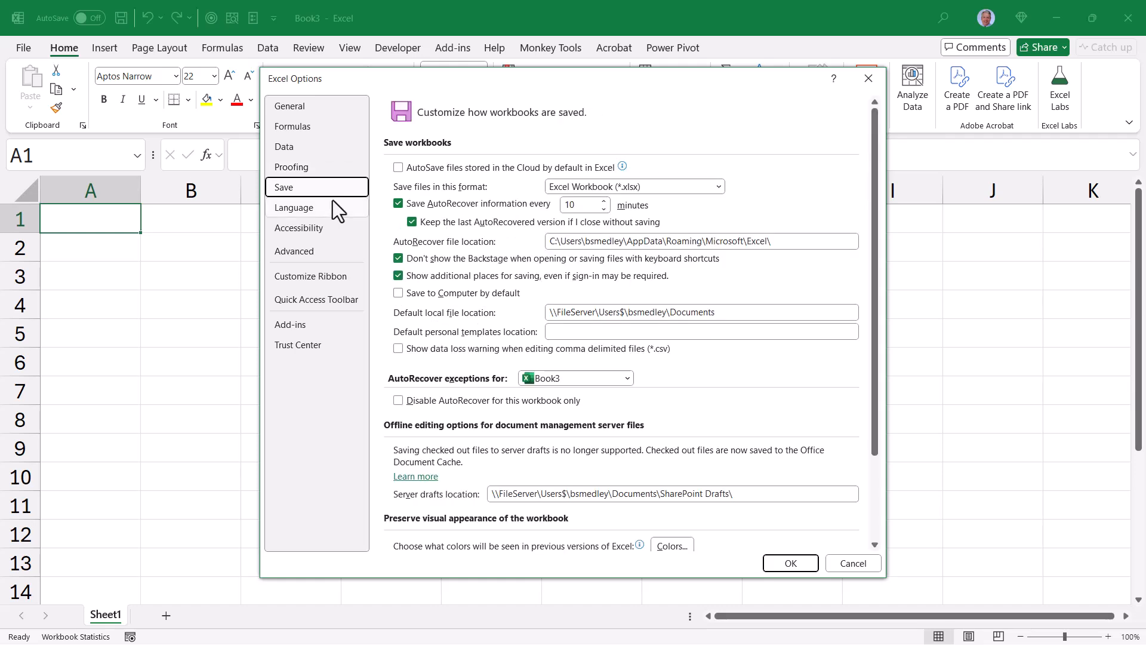
click(332, 206)
click(331, 228)
click(331, 252)
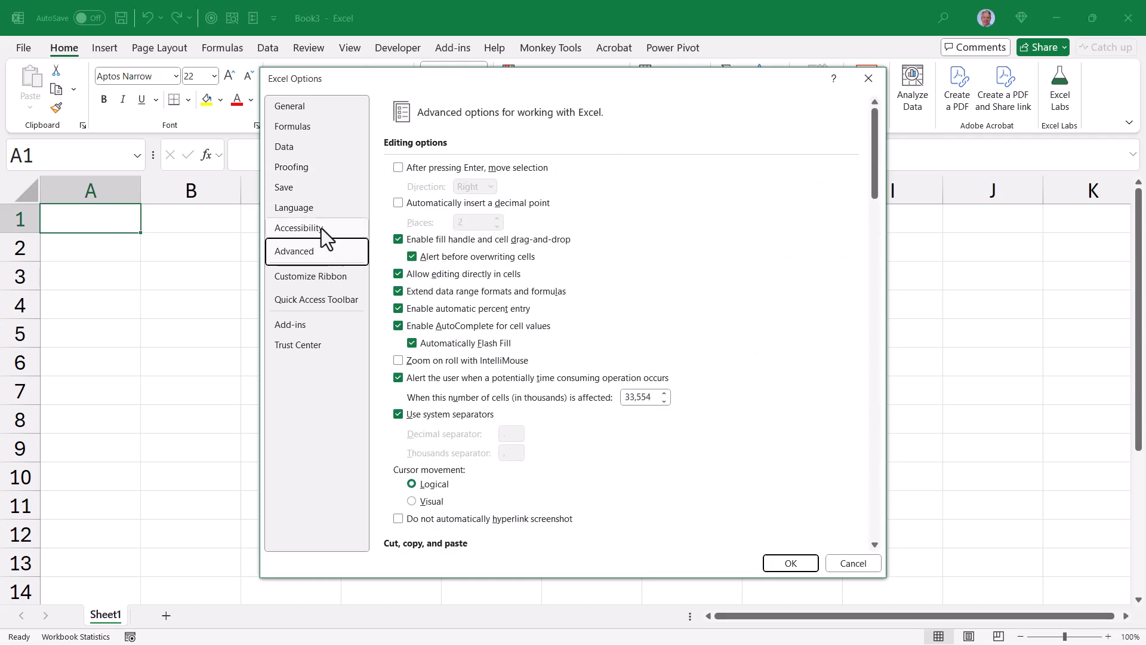
click(321, 228)
click(317, 206)
click(314, 168)
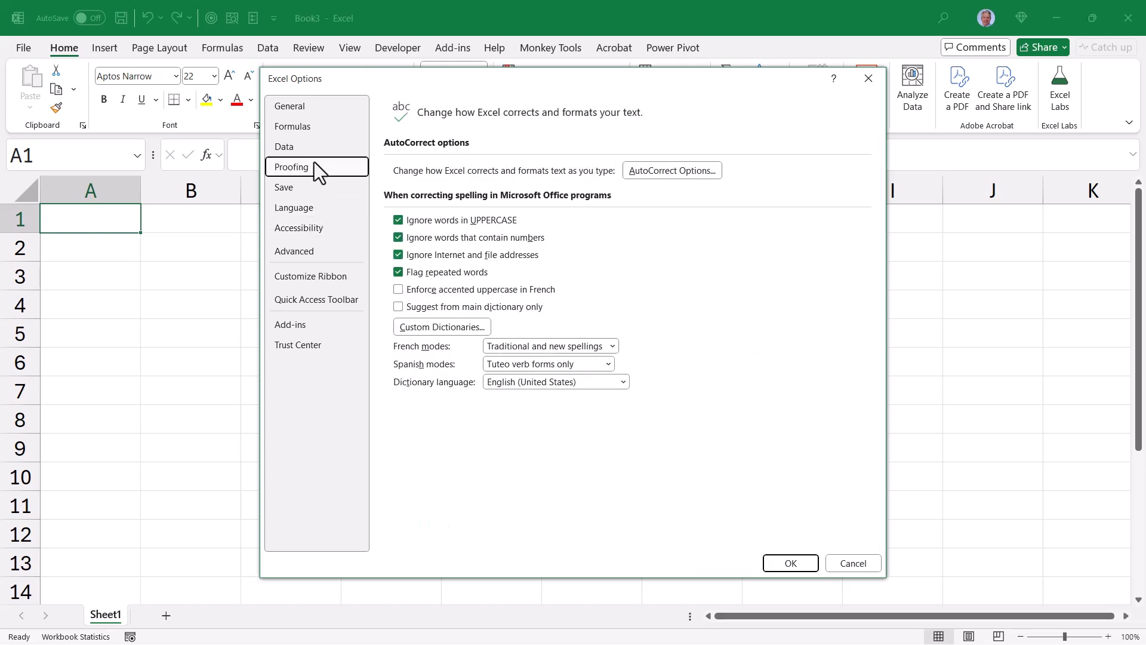
click(315, 106)
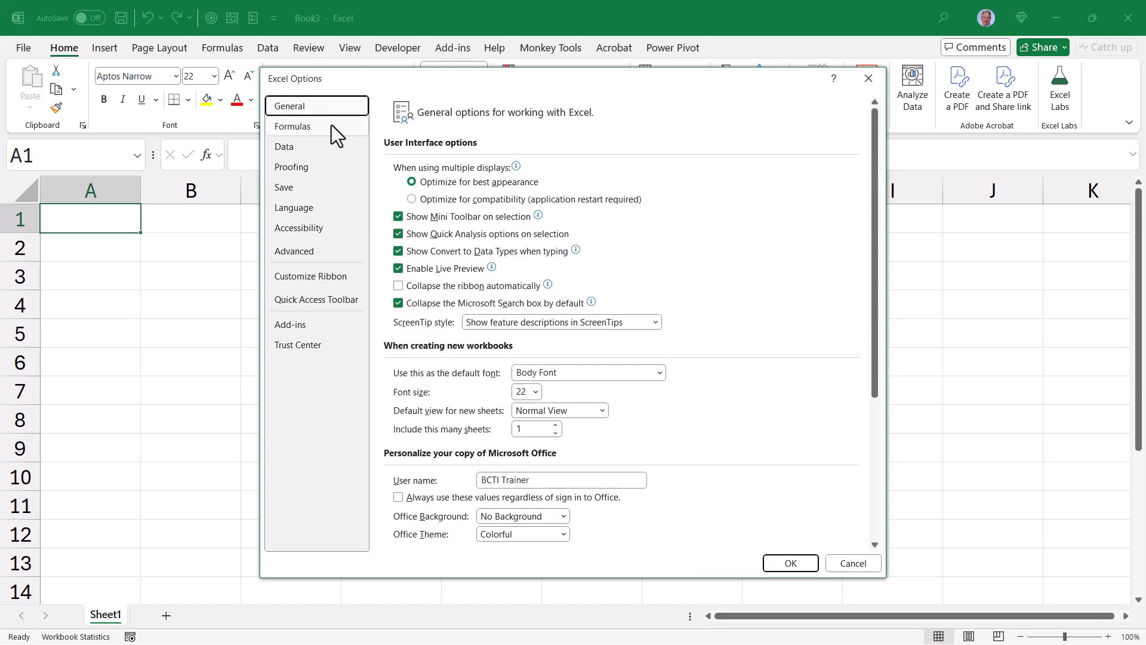
Step: Review the Formulas, Data, Proofing, Save and Accessibility settings in Excel Options
click(331, 130)
click(331, 146)
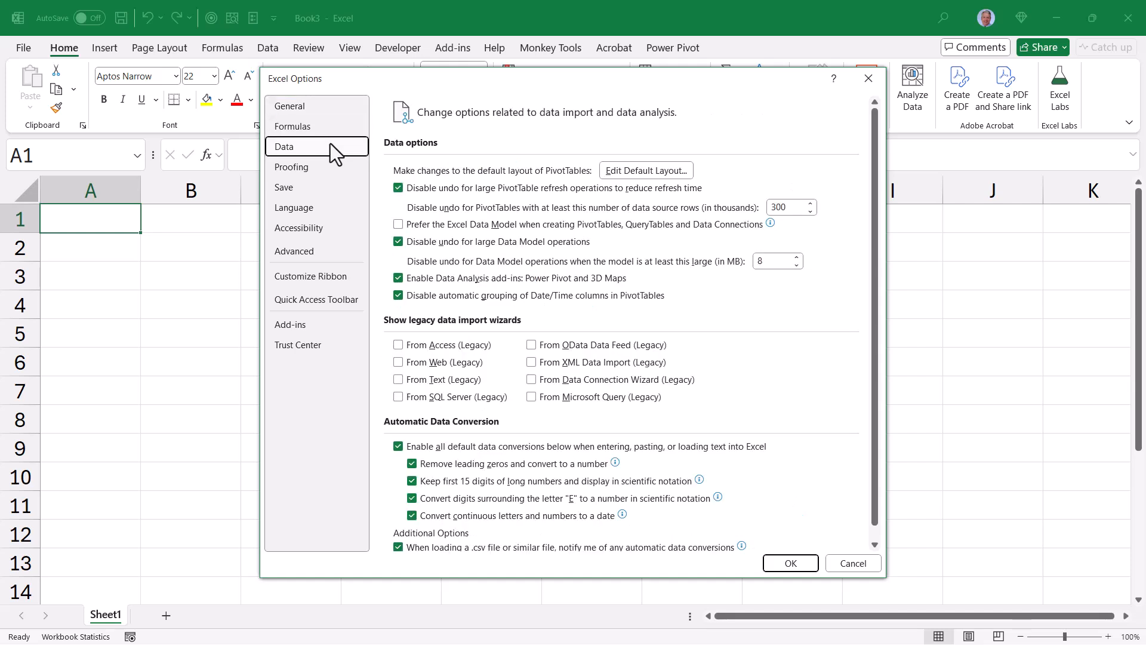
click(329, 168)
click(327, 188)
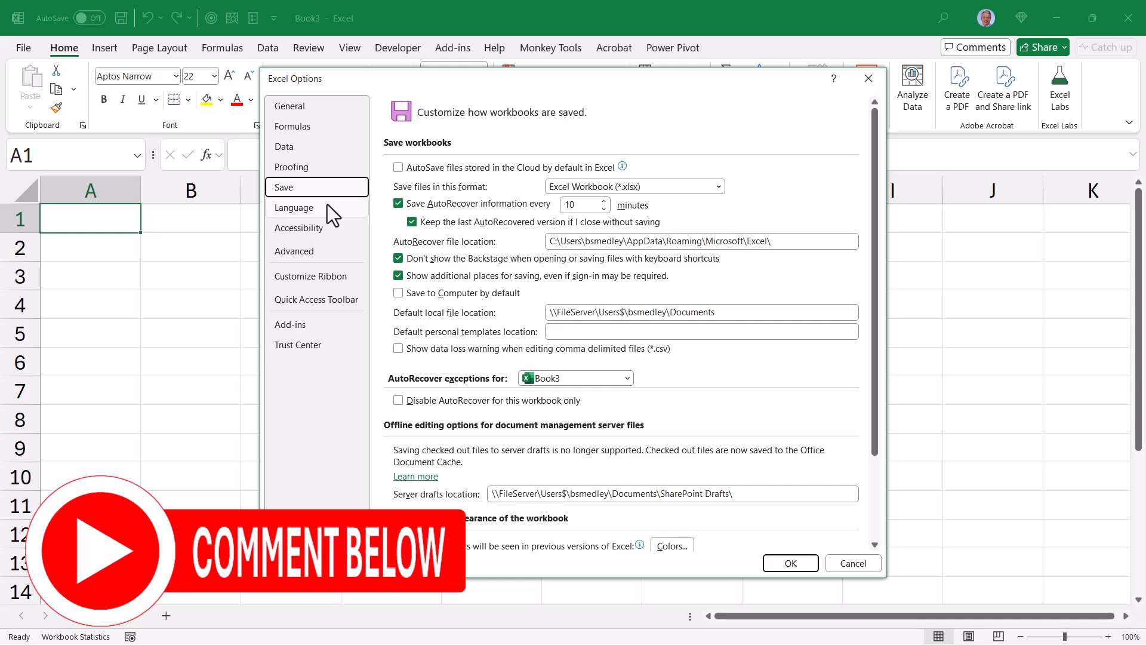
click(337, 230)
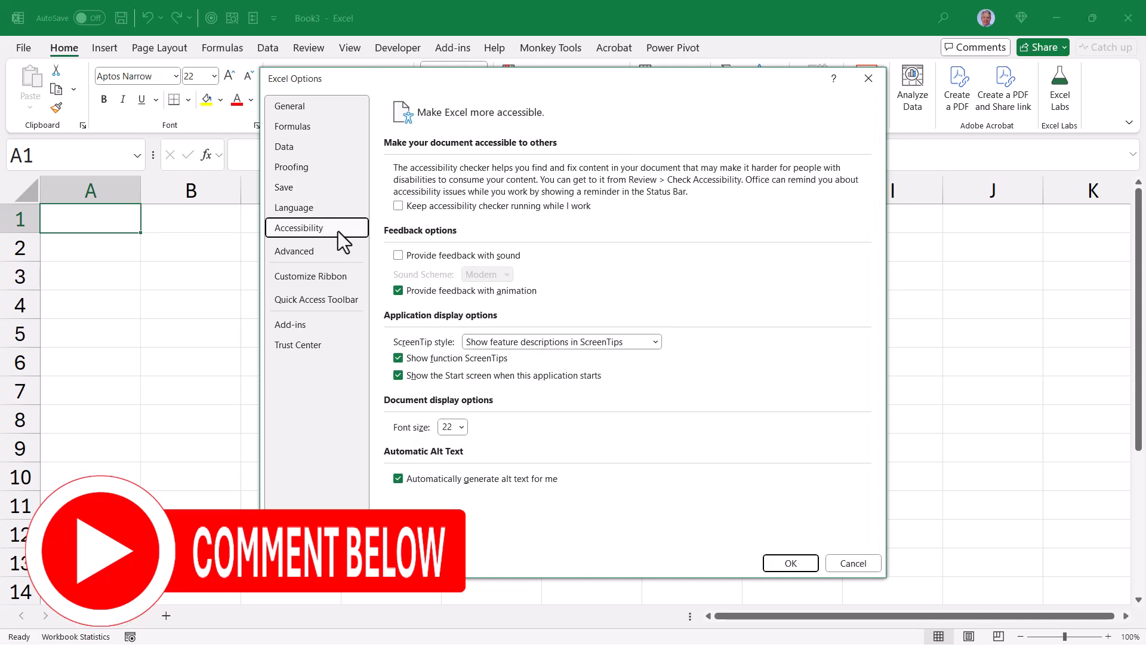